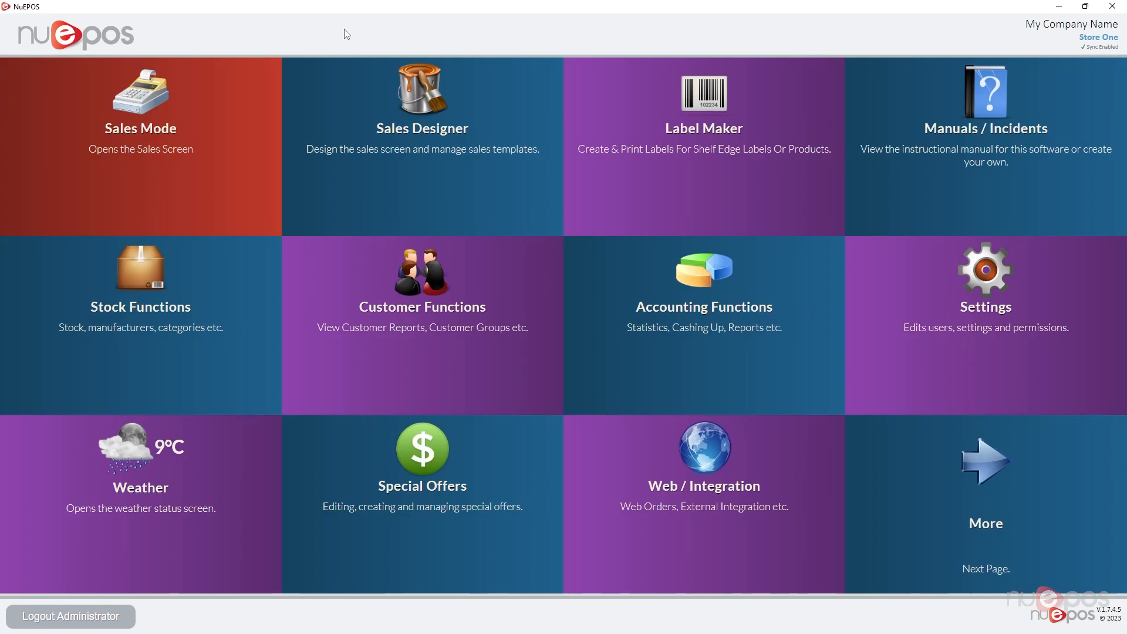
Create a new stock product named Cup Of Coffee with a selling price of £2.00
click(156, 276)
click(175, 220)
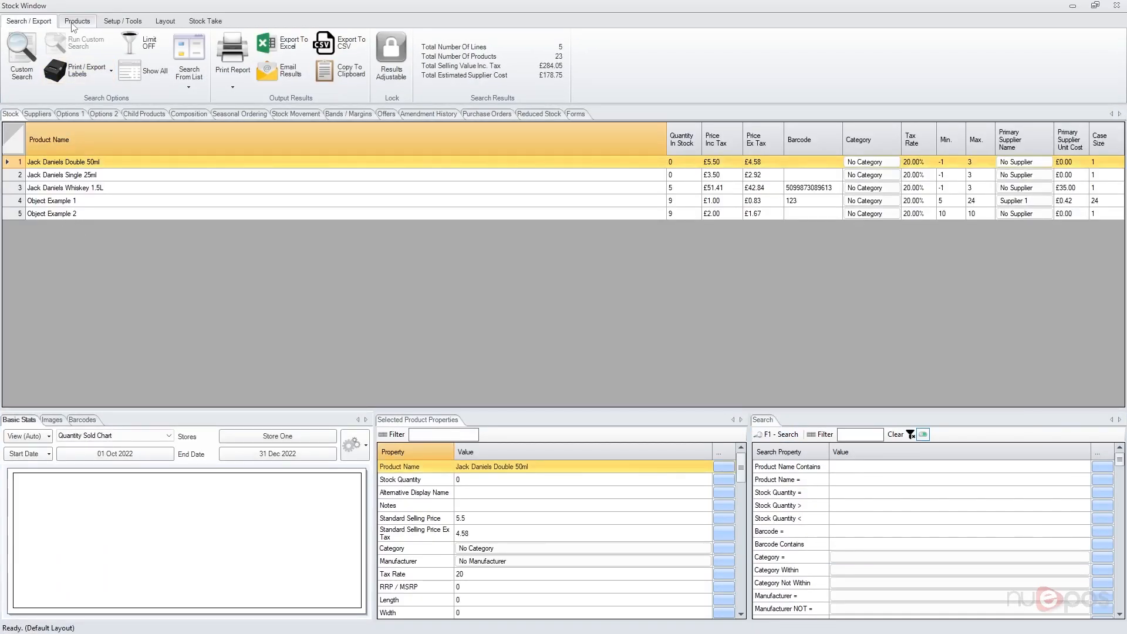
click(77, 21)
click(33, 50)
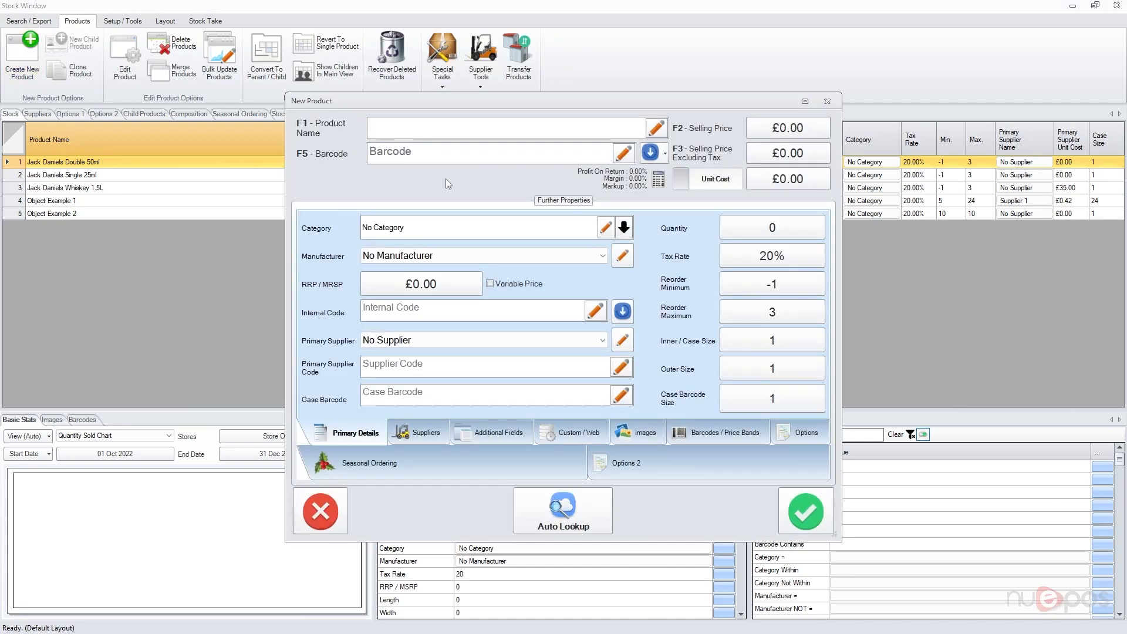
text(Cup Of Coffee)
click(760, 128)
text(200)
key(Return)
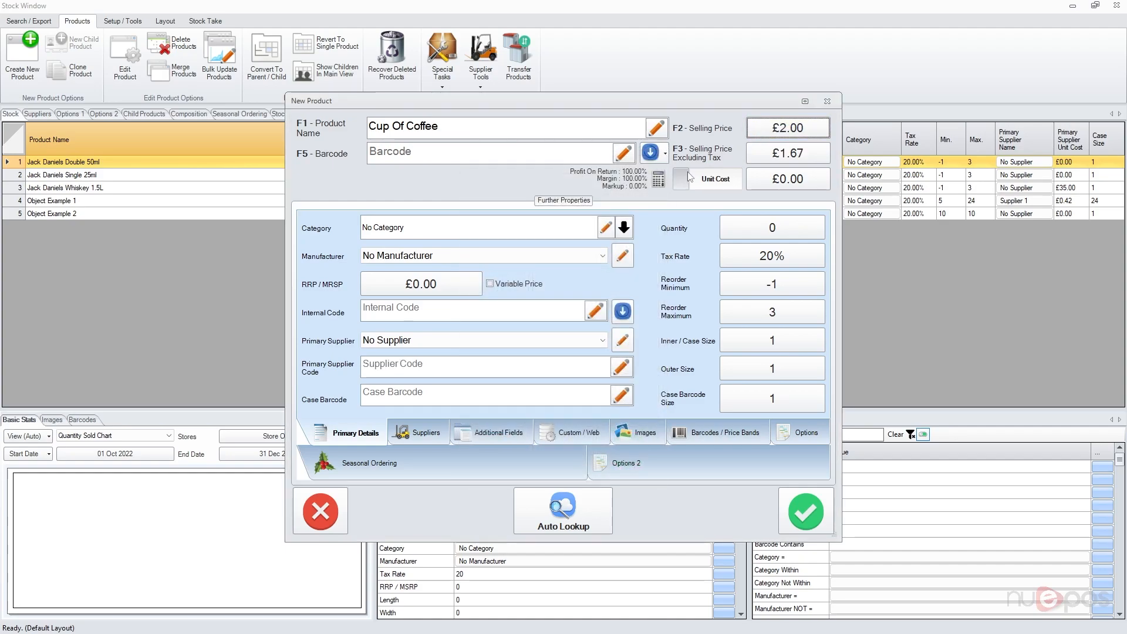
click(809, 517)
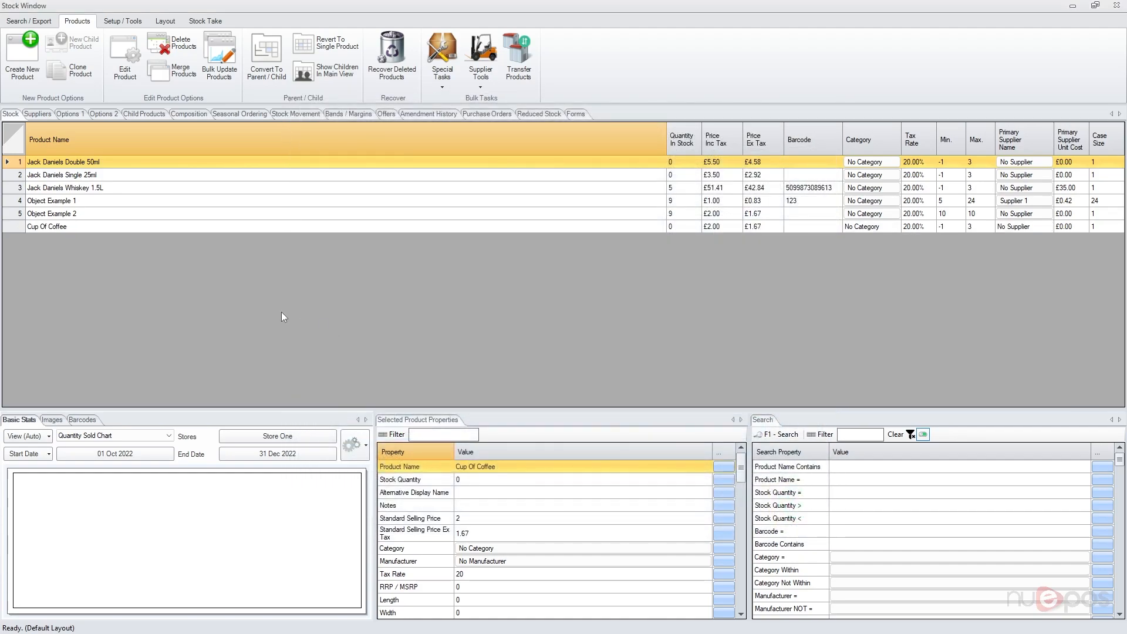
Select the Cup Of Coffee product and show its Options 2 list
click(196, 230)
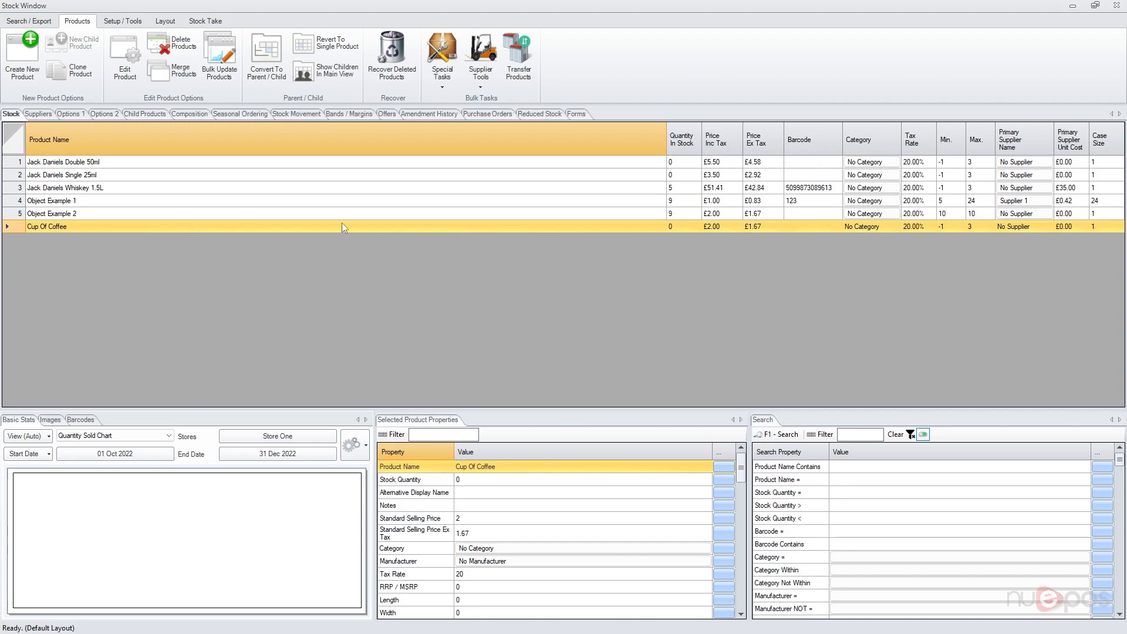
click(109, 115)
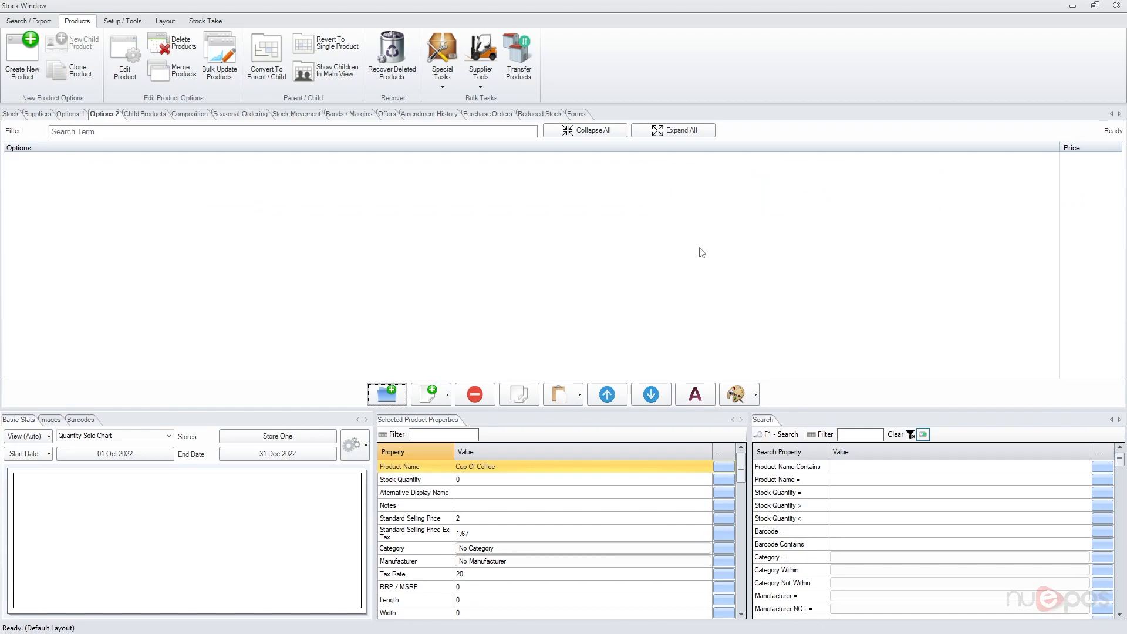
Check the Options 2 page in Cup Of Coffee's edit window, discard the edit and return to the main Options 2 list
click(10, 115)
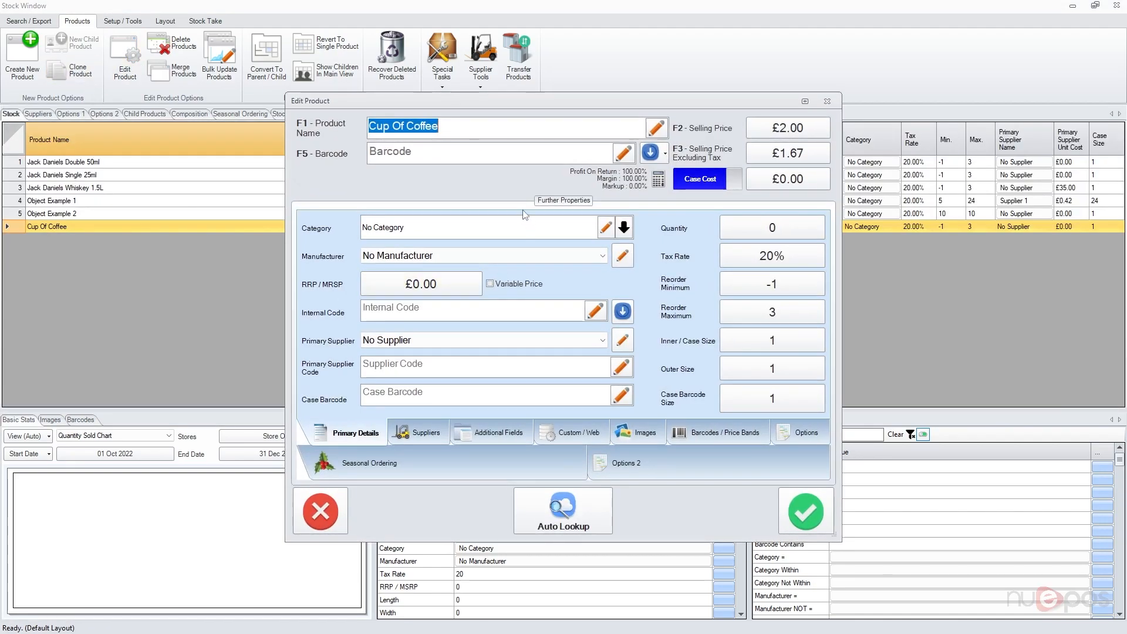
click(700, 461)
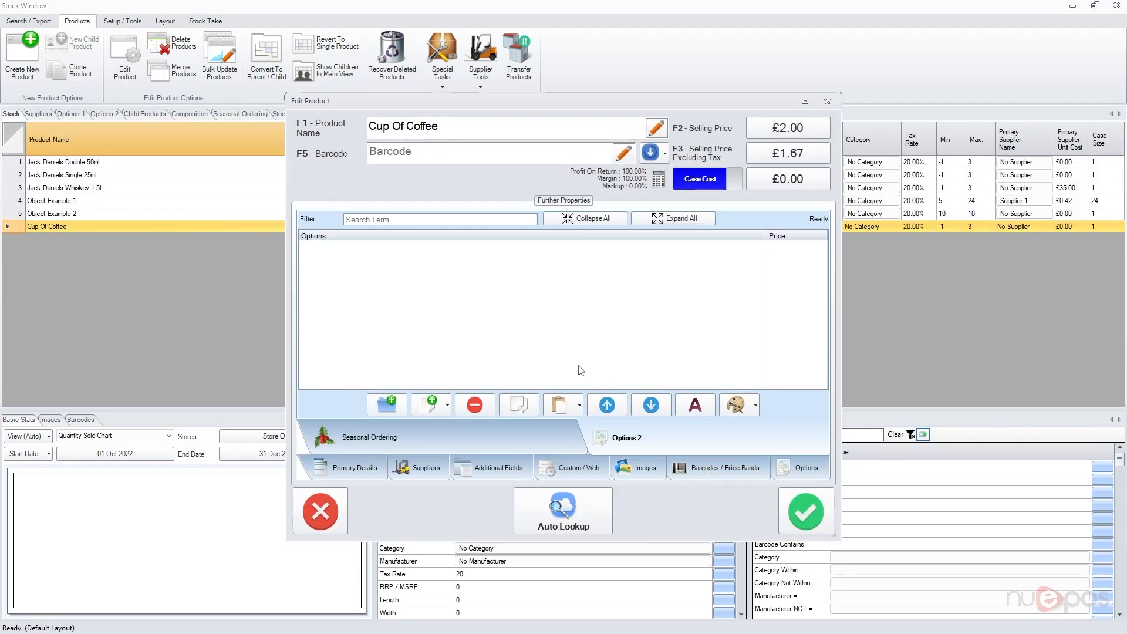
click(347, 517)
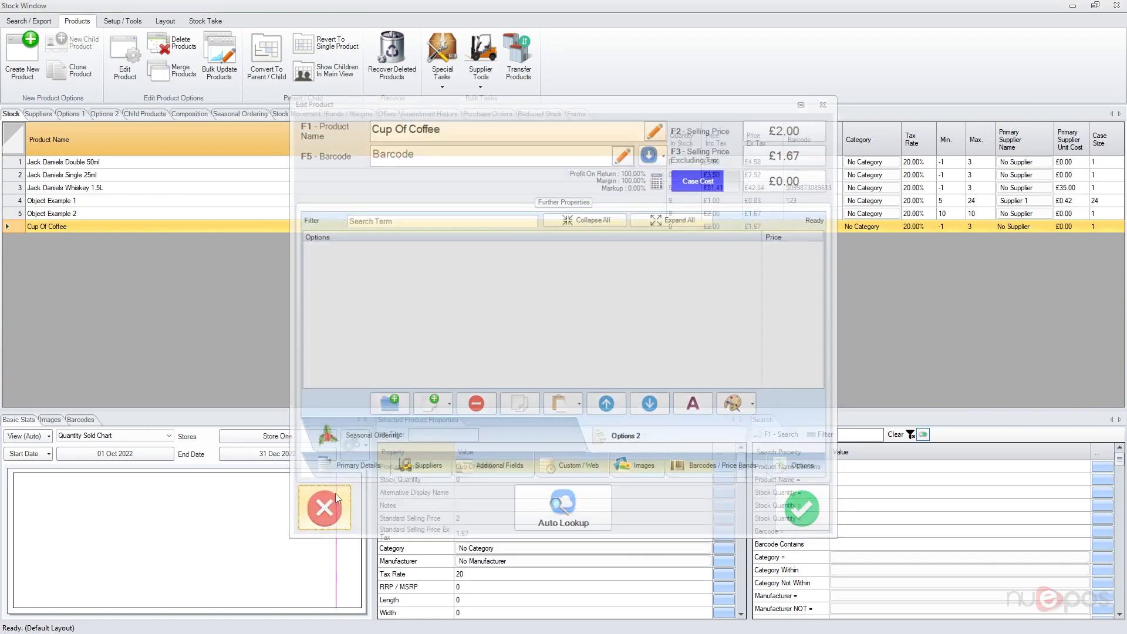
click(115, 114)
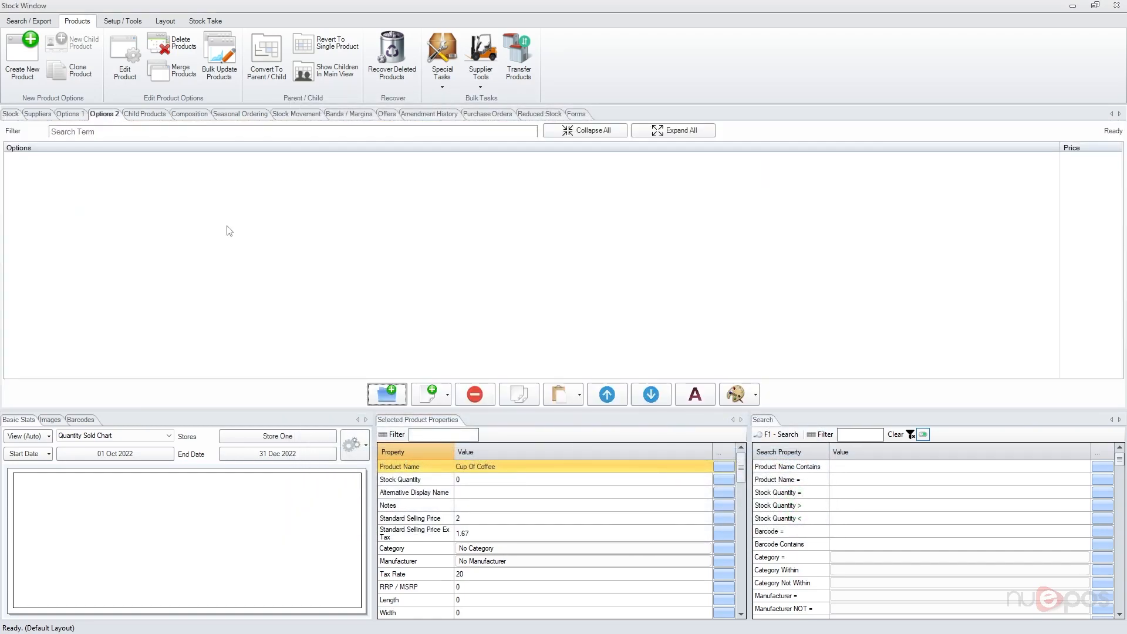
Add an option group named Type Of Milk to the Cup Of Coffee product
click(397, 396)
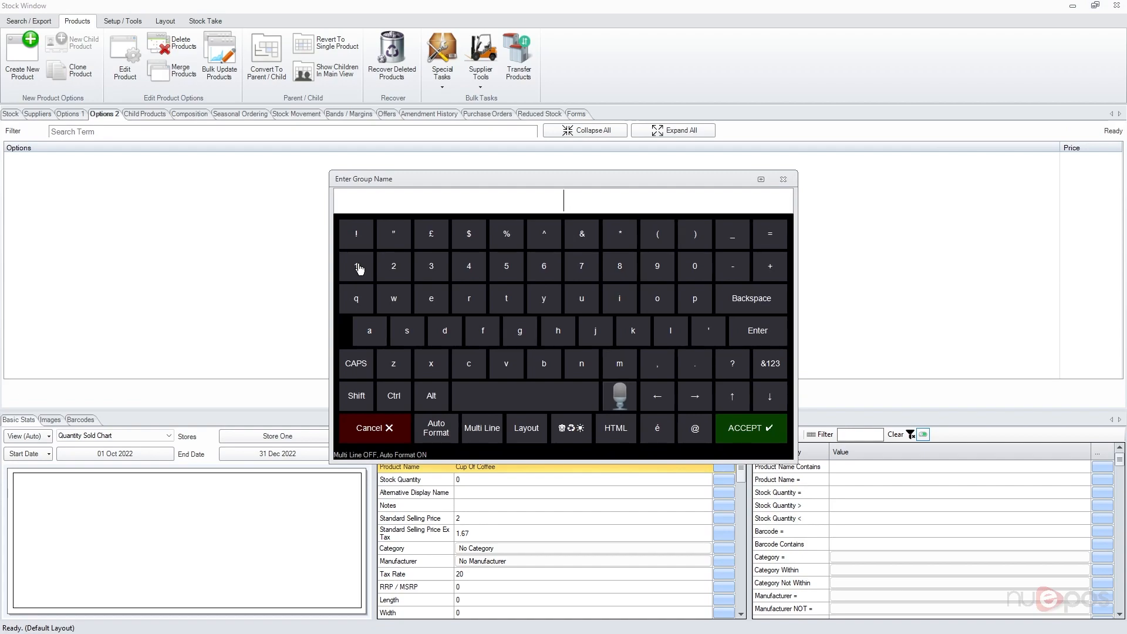
text(Type Of Mi)
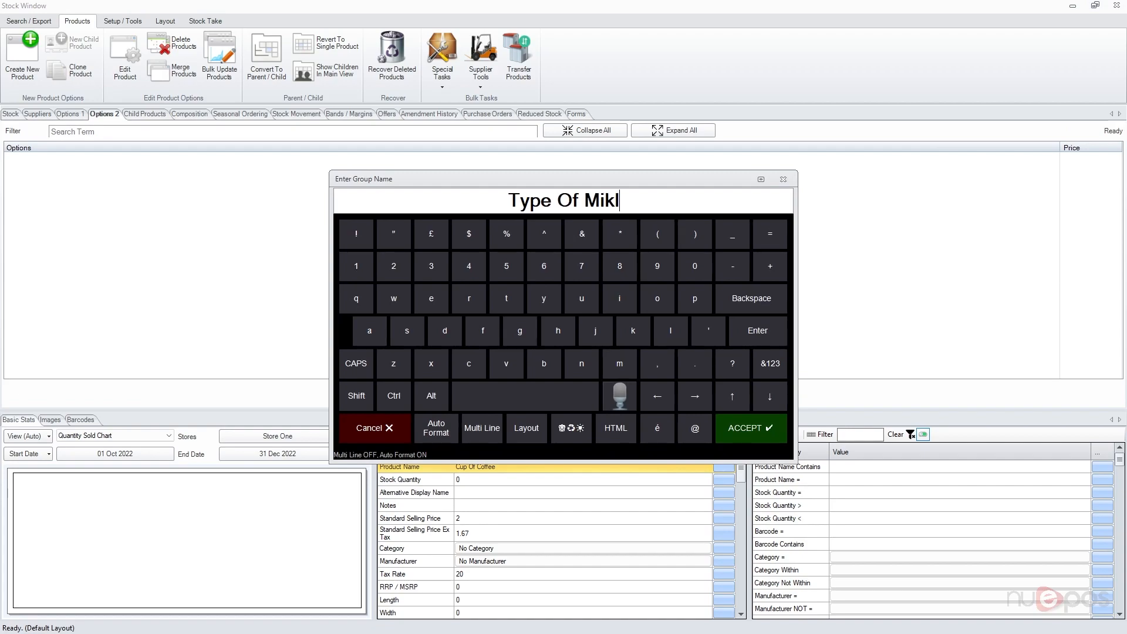
text(lk)
key(Return)
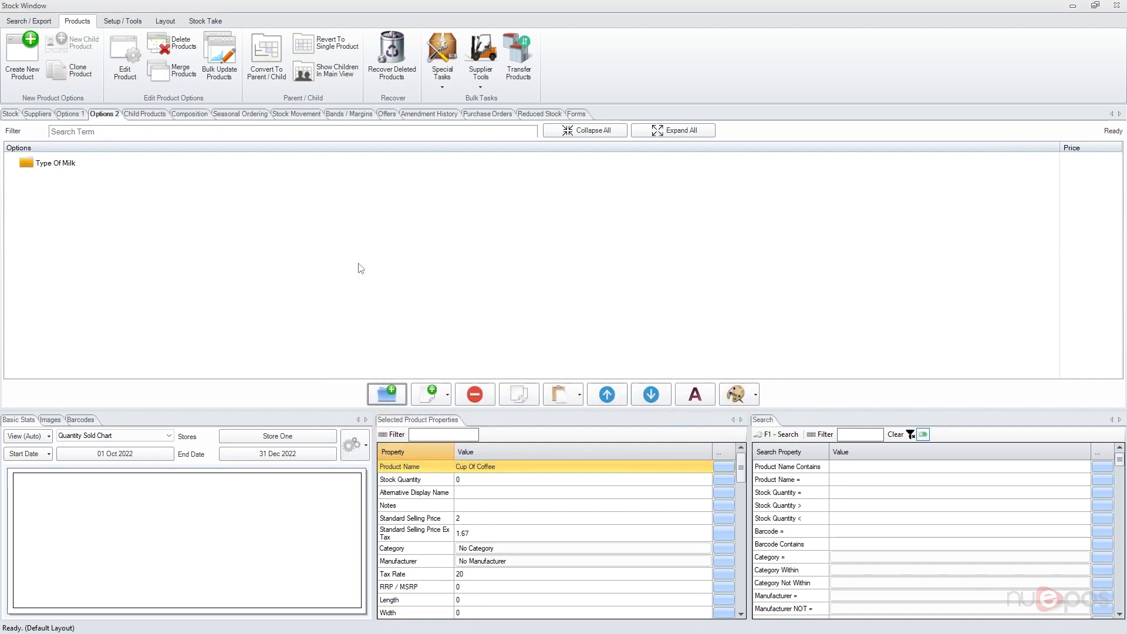
Add two options, No Milk and Oat, to the Type Of Milk group
click(64, 166)
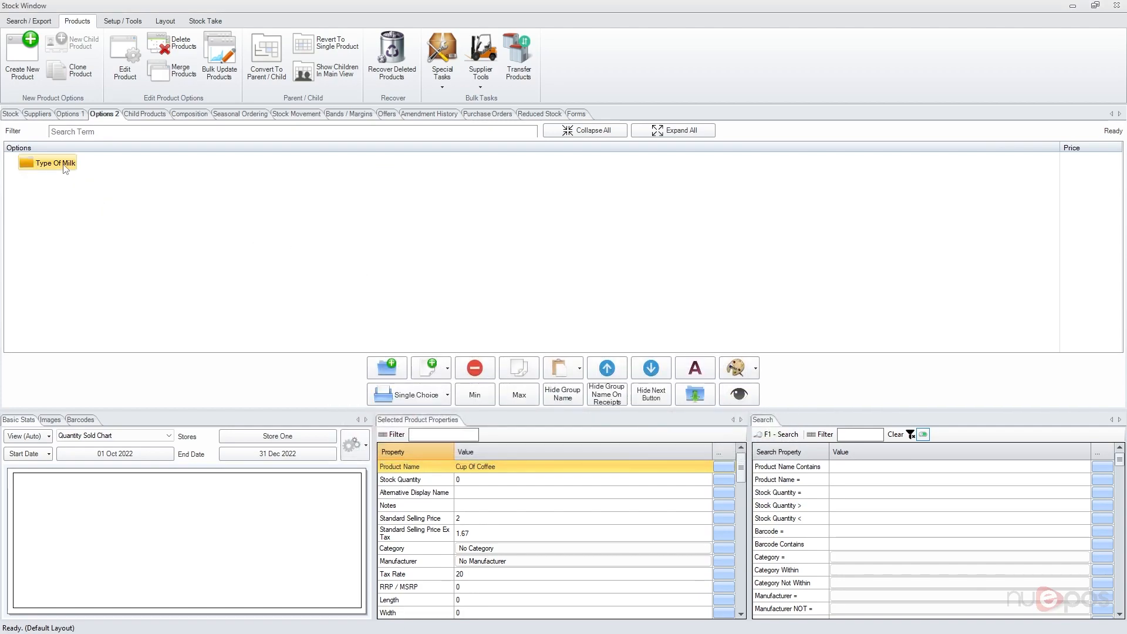
click(438, 371)
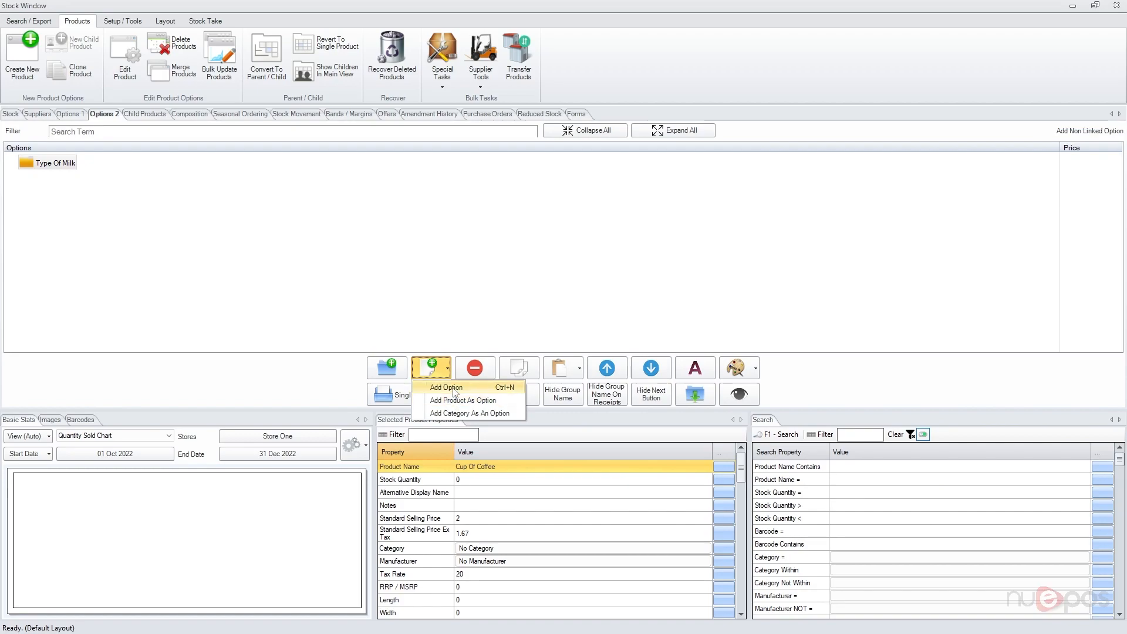
click(447, 388)
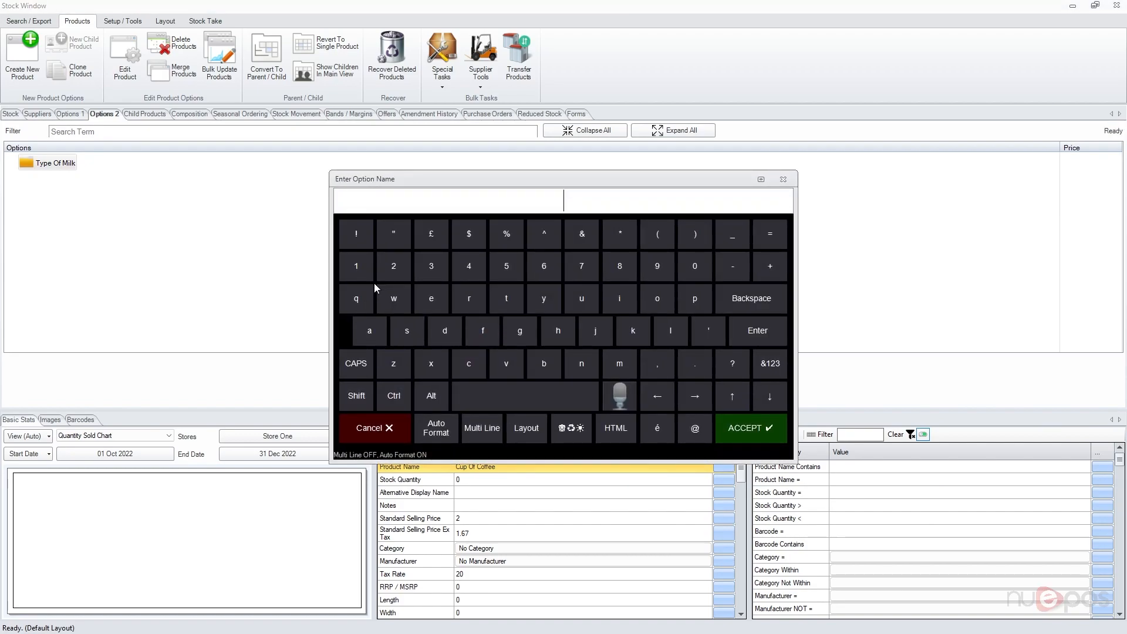
text(No Milk)
key(Return)
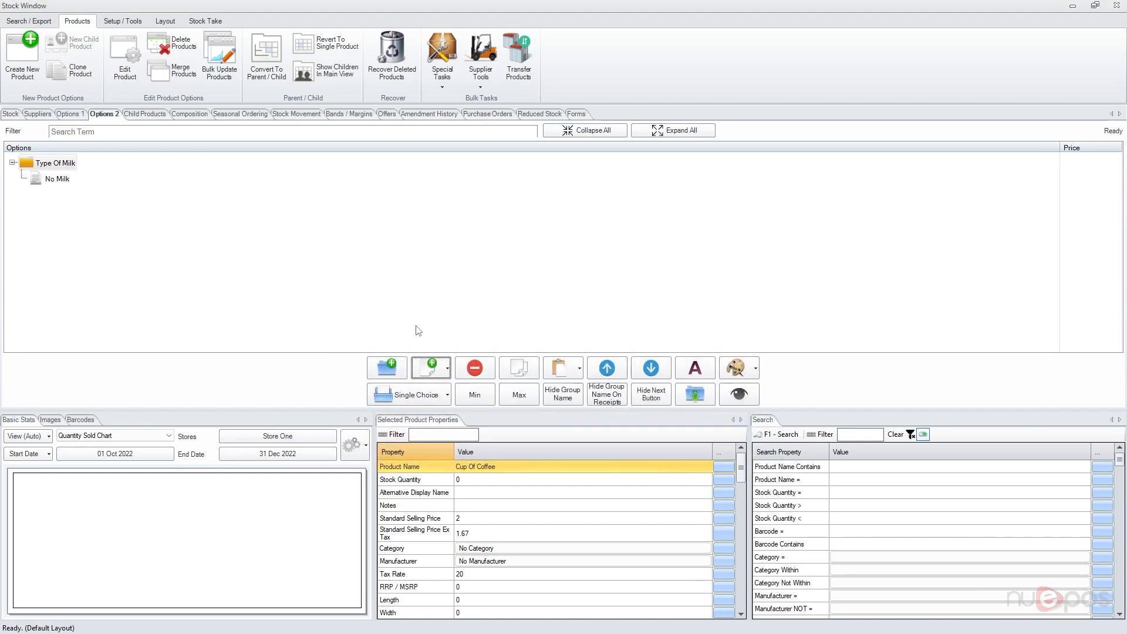
click(437, 370)
click(451, 389)
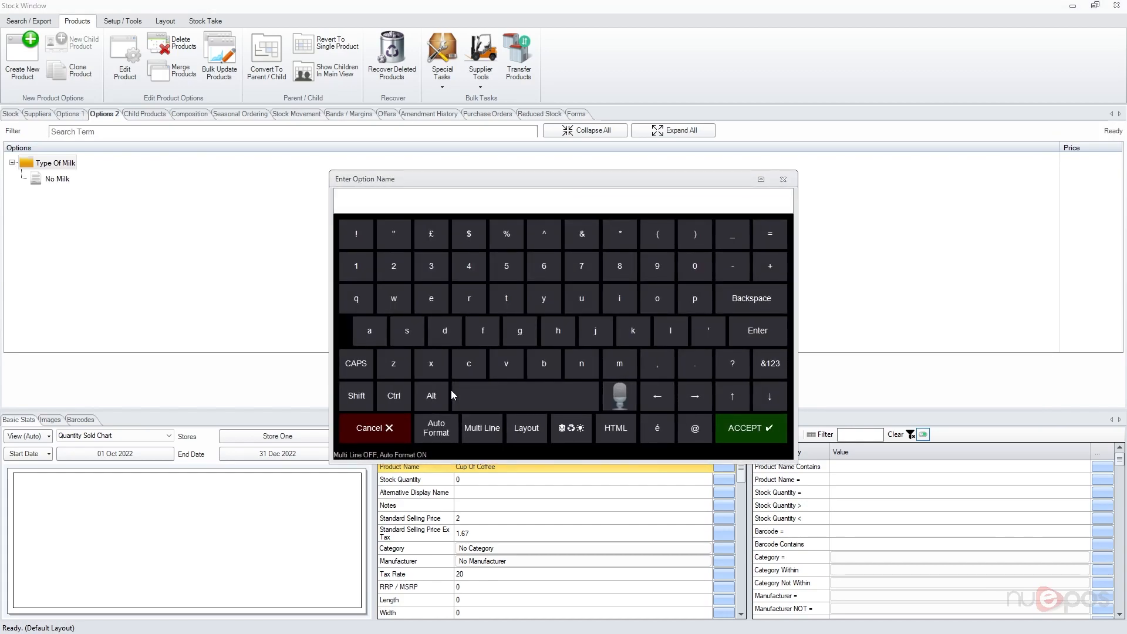
text(Oat)
key(Return)
Add Coconut and Almond options to the Type Of Milk group
click(448, 368)
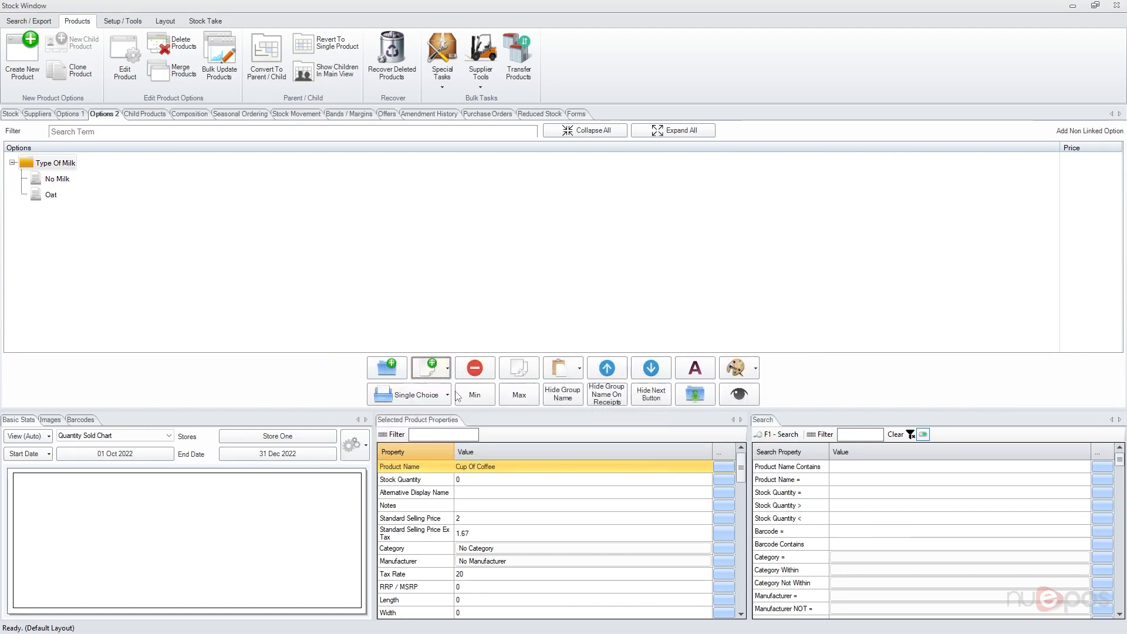
click(454, 390)
text(Coconut)
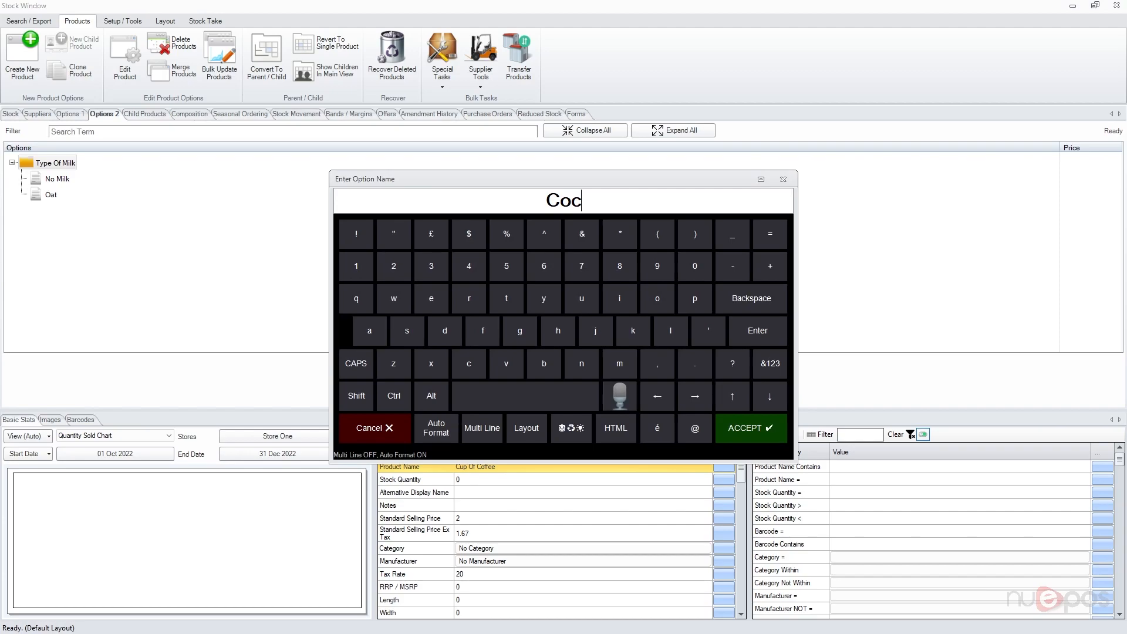
key(Return)
click(448, 368)
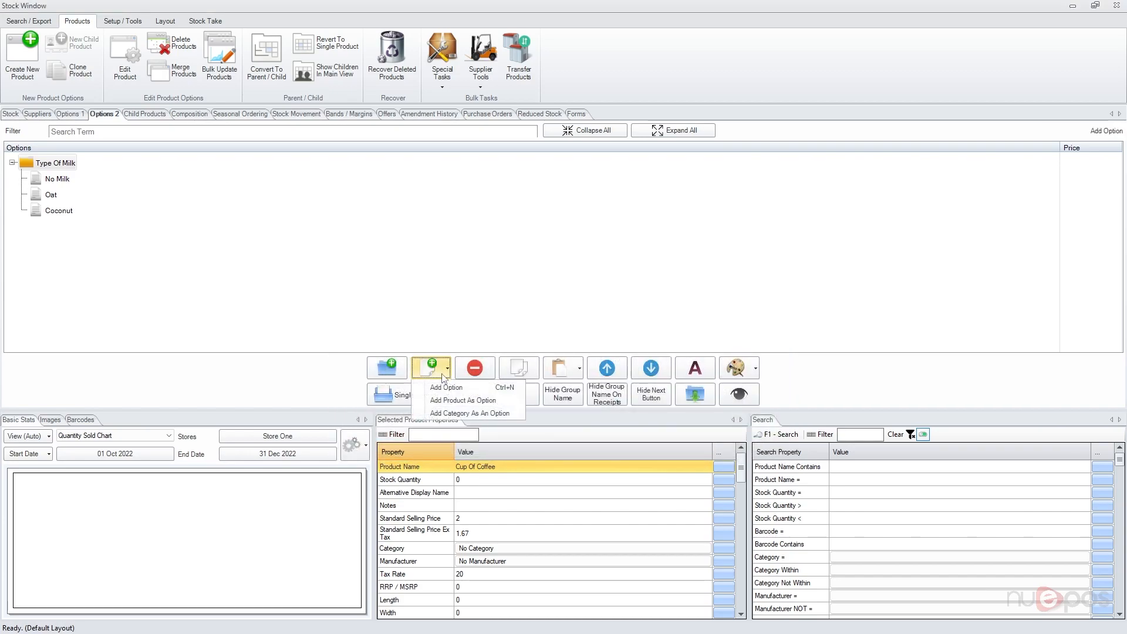
click(453, 389)
text(Almond)
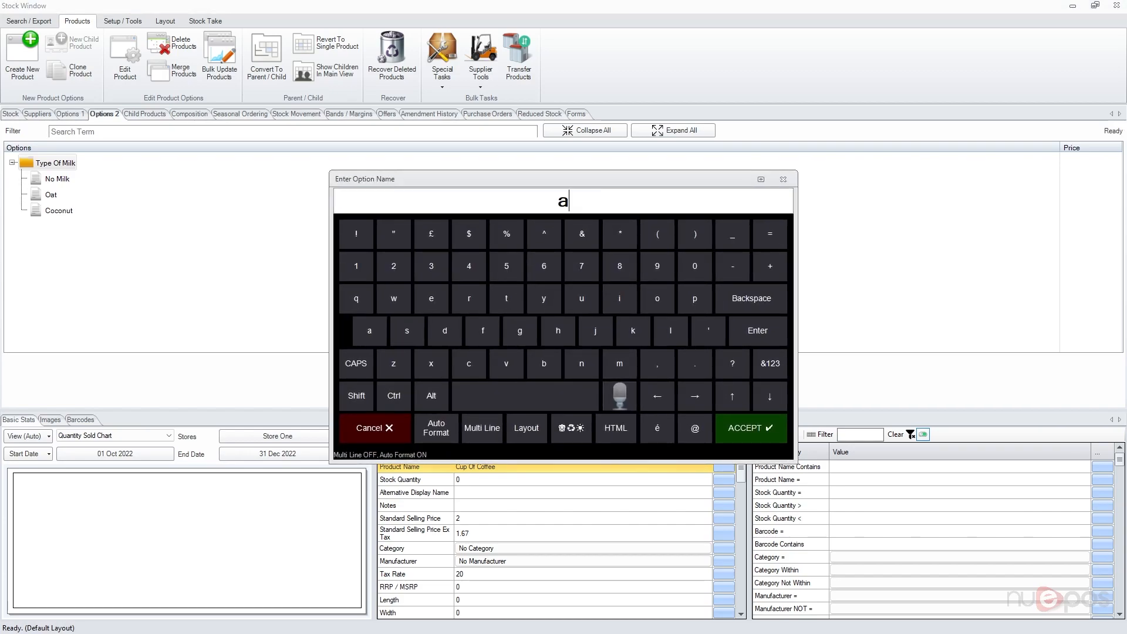
key(Return)
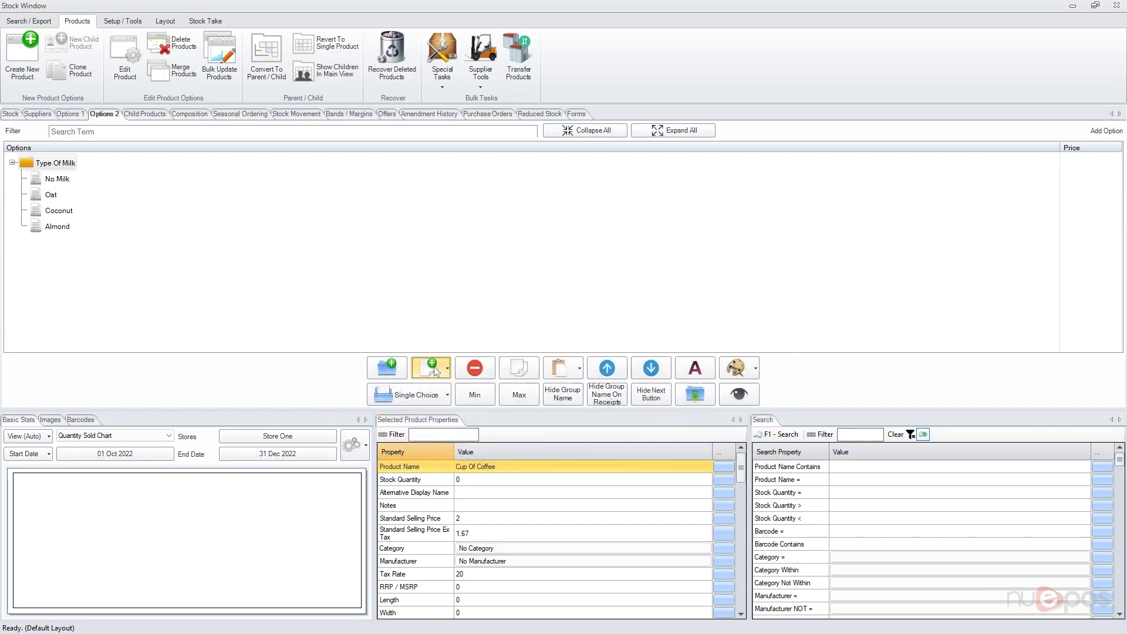
Add Soy and Regular options to the Type Of Milk group
click(435, 370)
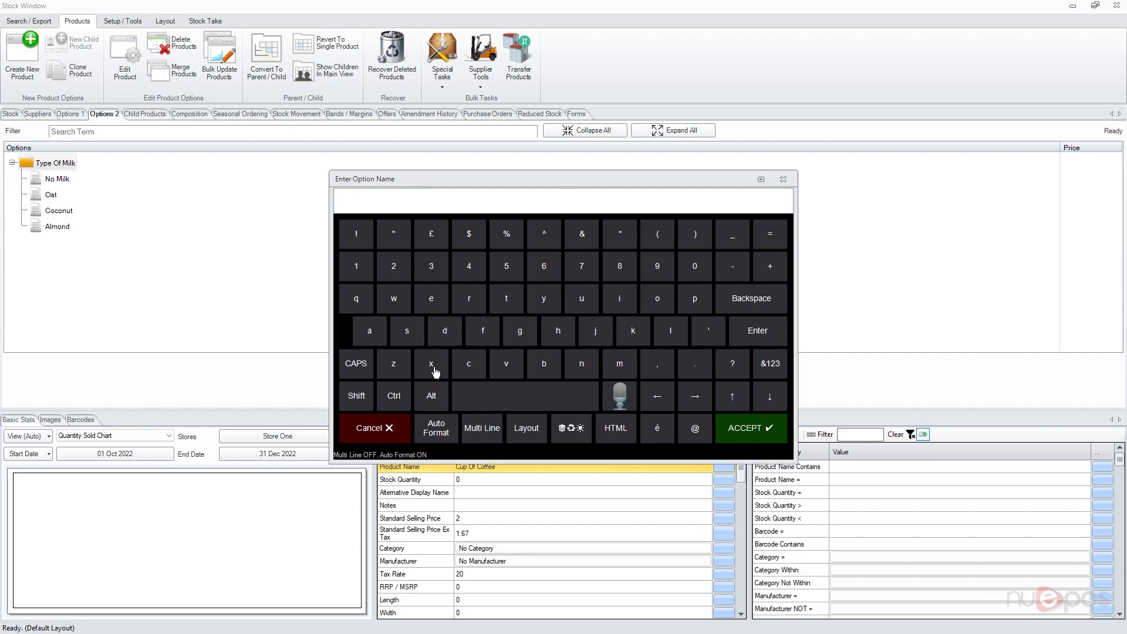
text(Soy)
key(Return)
click(435, 370)
text(Regular)
key(Return)
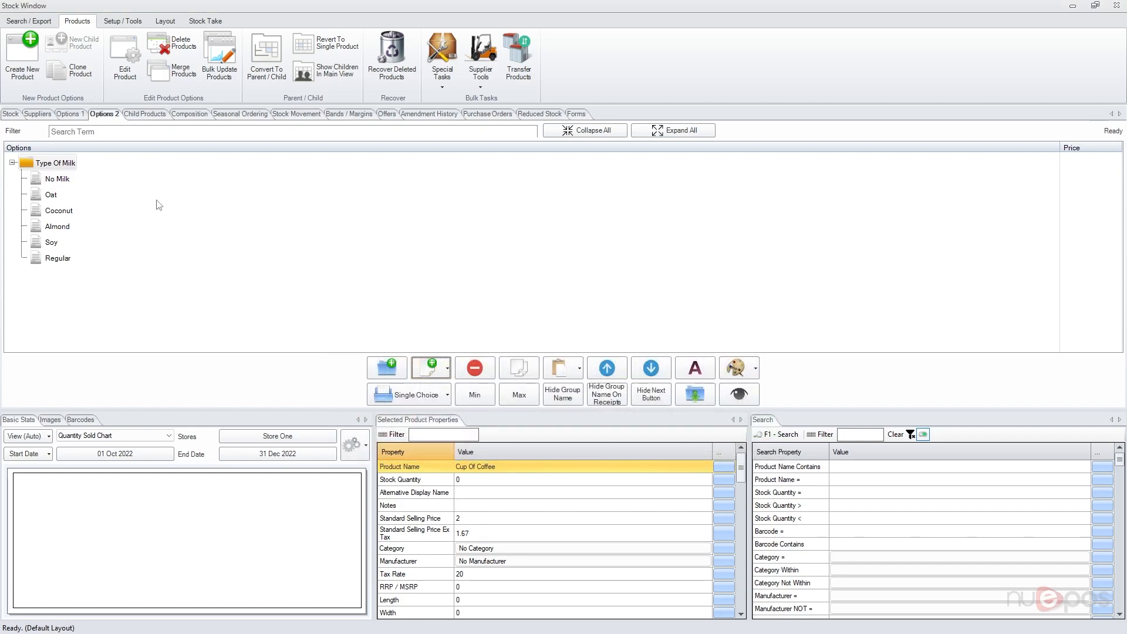
Review the choice types available for the Type Of Milk group without picking a different one
click(53, 165)
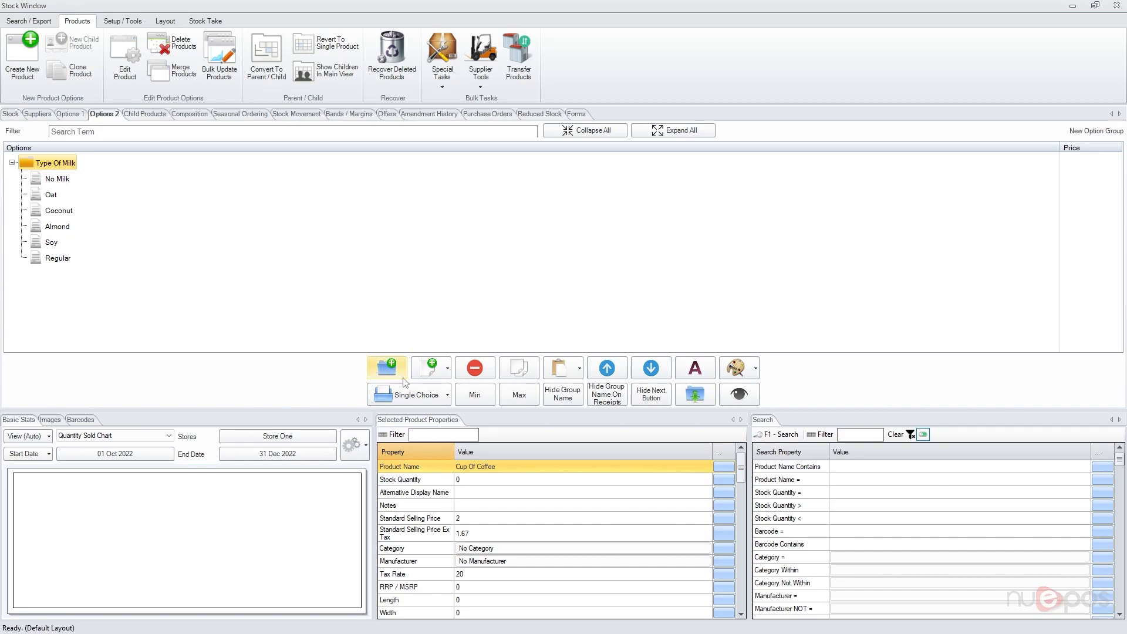
click(447, 394)
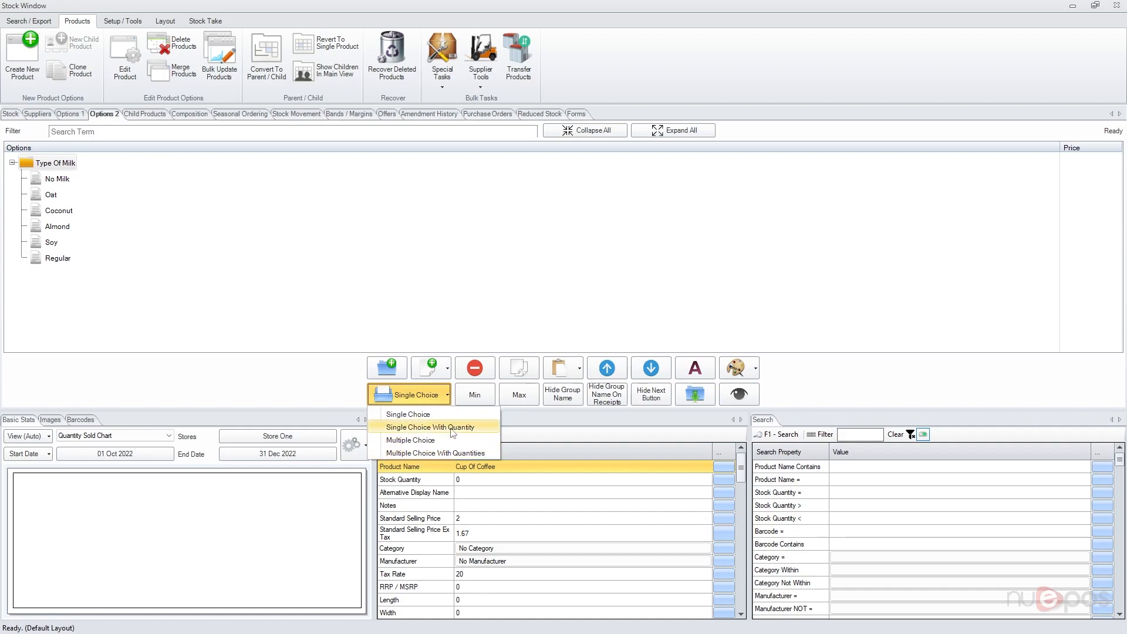
click(437, 400)
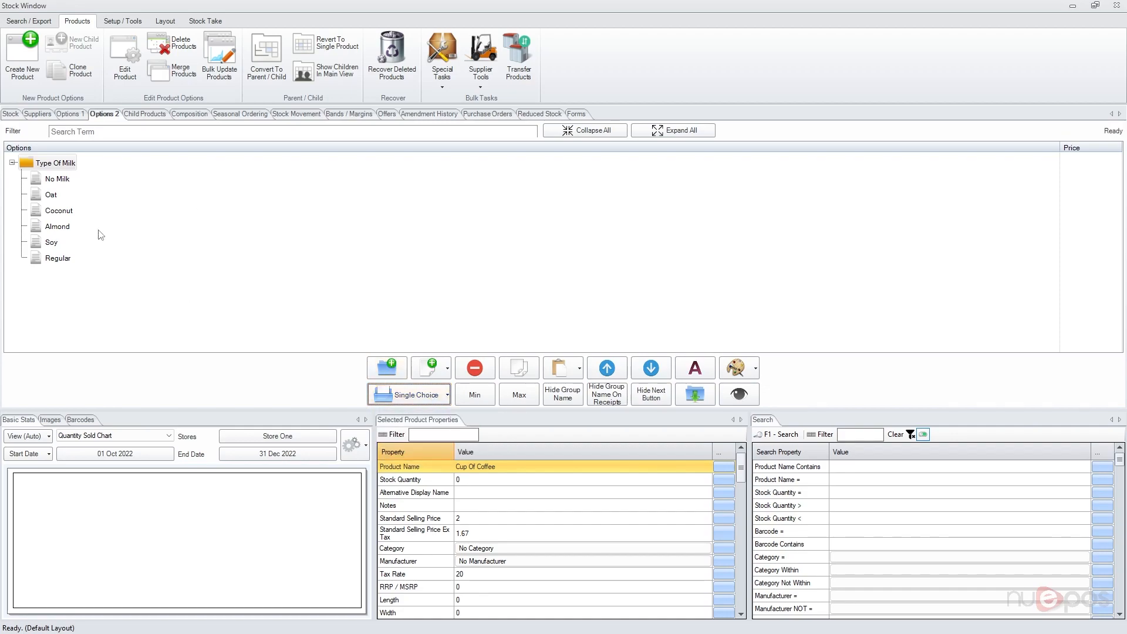
click(55, 165)
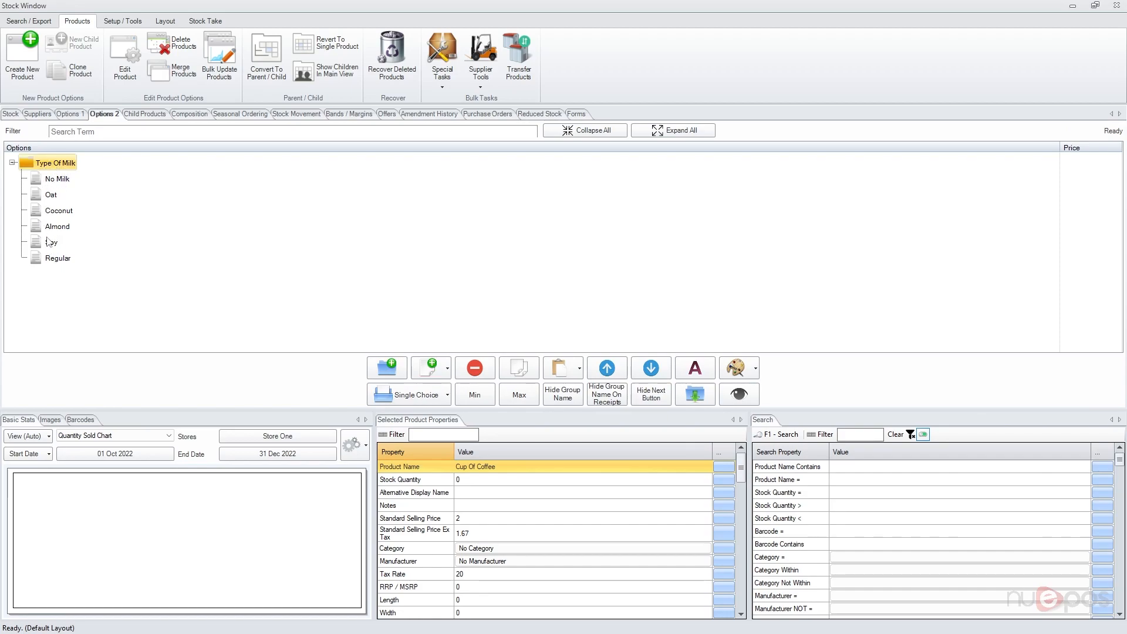
Restore the Stock window to a smaller size, open the Sales Screen and arrange the two windows side by side
click(1096, 8)
drag(539, 102, 767, 96)
click(1100, 78)
click(151, 109)
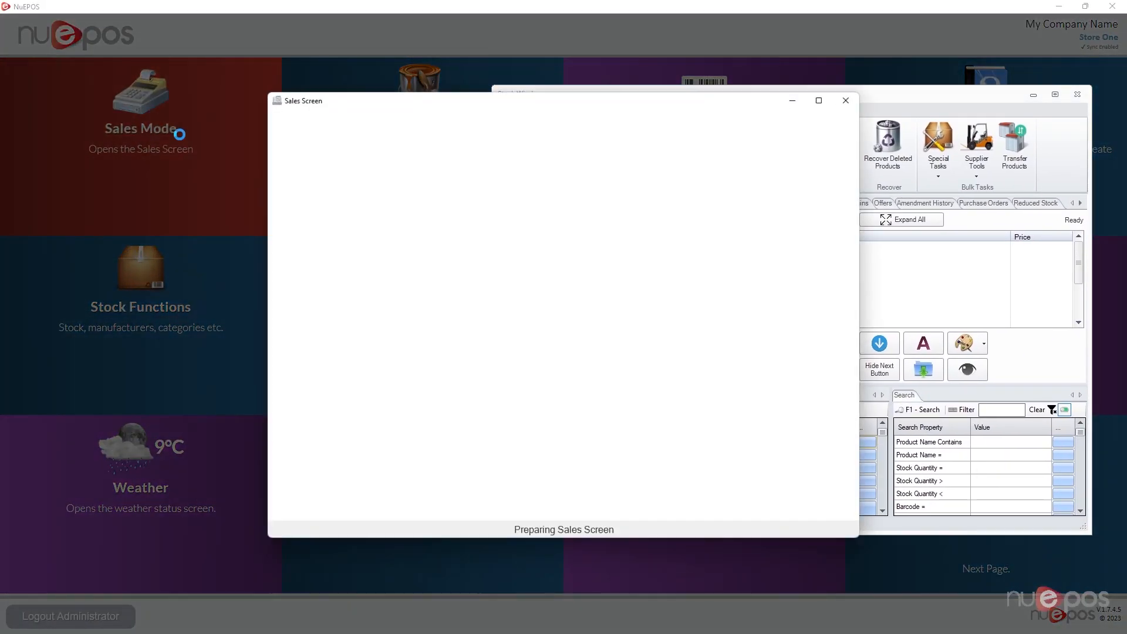
drag(584, 106, 347, 107)
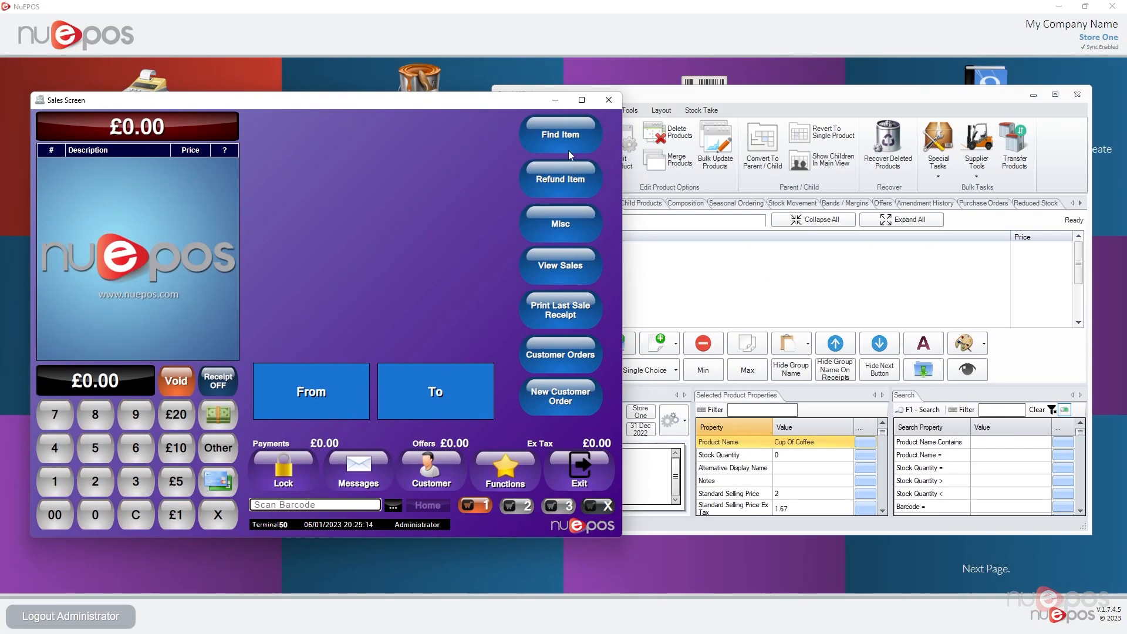
Find the Cup Of Coffee product by searching for "coff" and add it to the sale
click(560, 135)
text(coff)
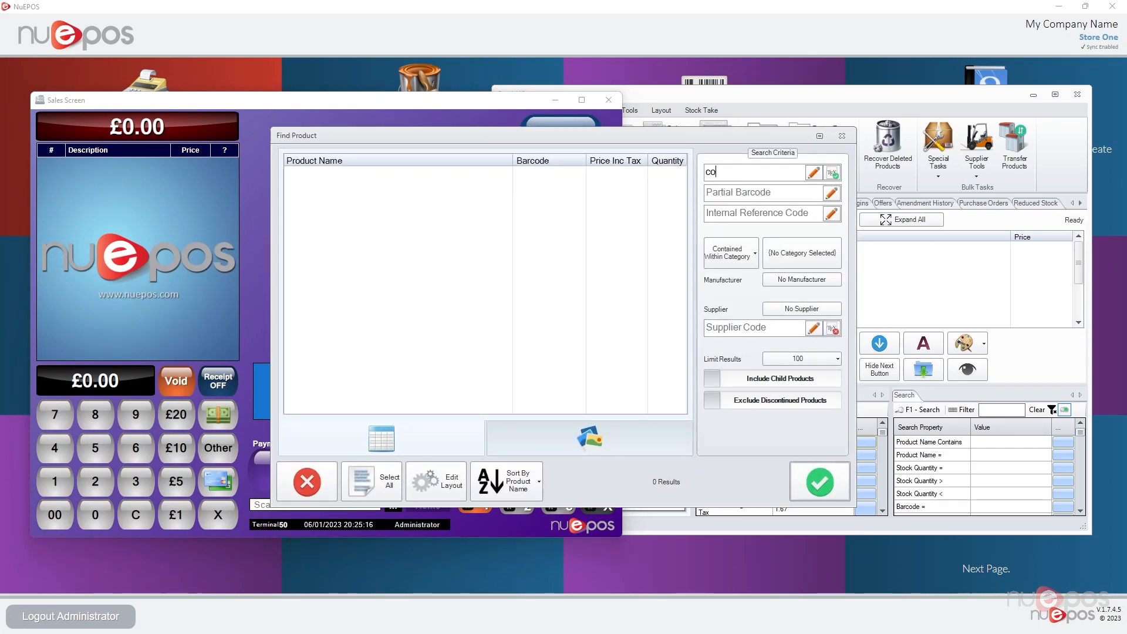
click(820, 483)
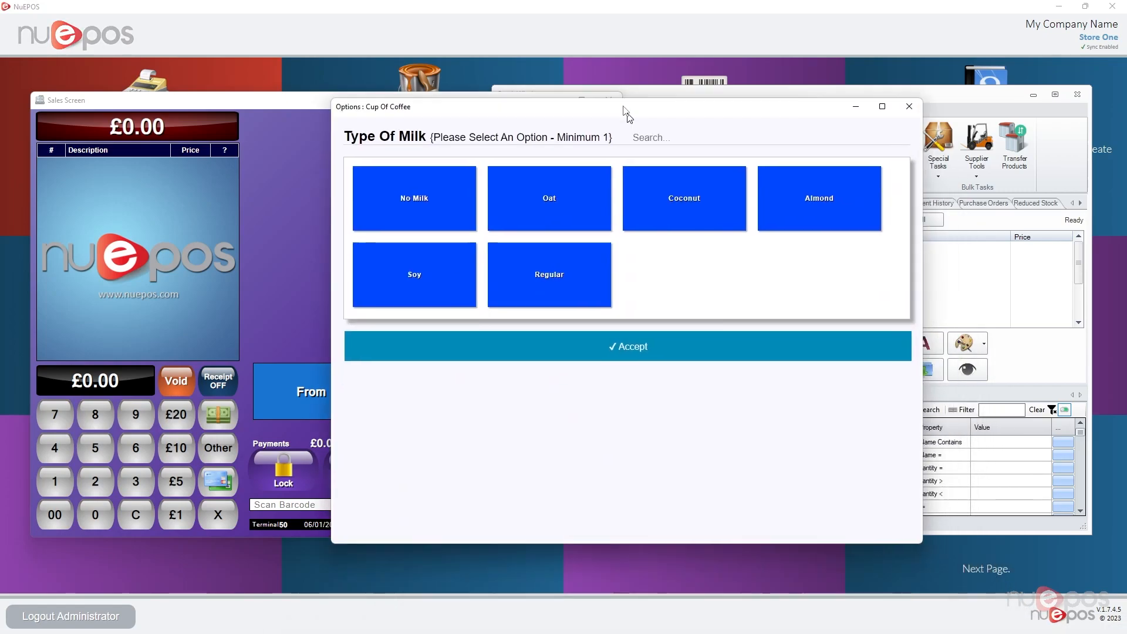
Maximise the options window, try the milk options from No Milk through Almond in turn, and accept Almond
double_click(624, 107)
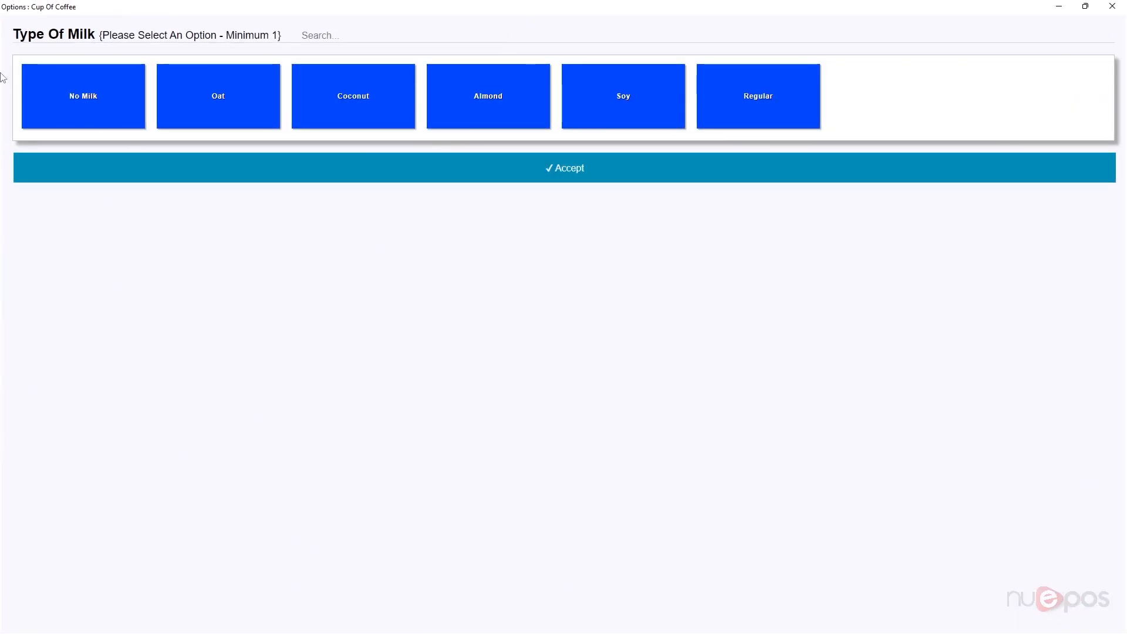
click(96, 106)
click(259, 106)
click(365, 106)
click(531, 112)
click(574, 169)
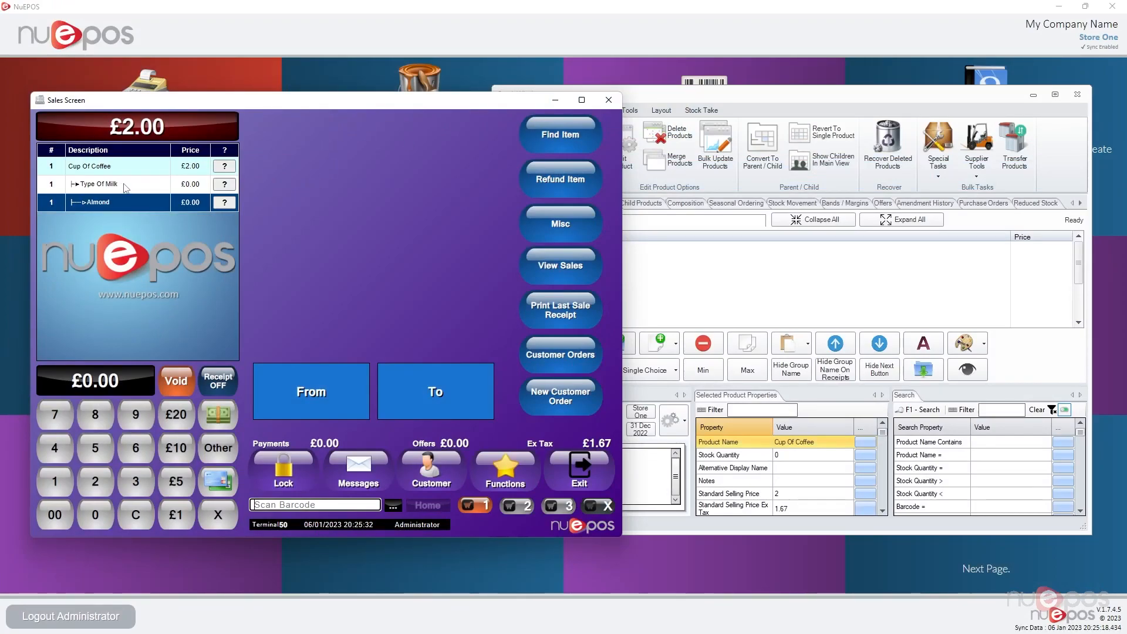
Set the default quantity of the No Milk option in the Type Of Milk group to 1
click(110, 190)
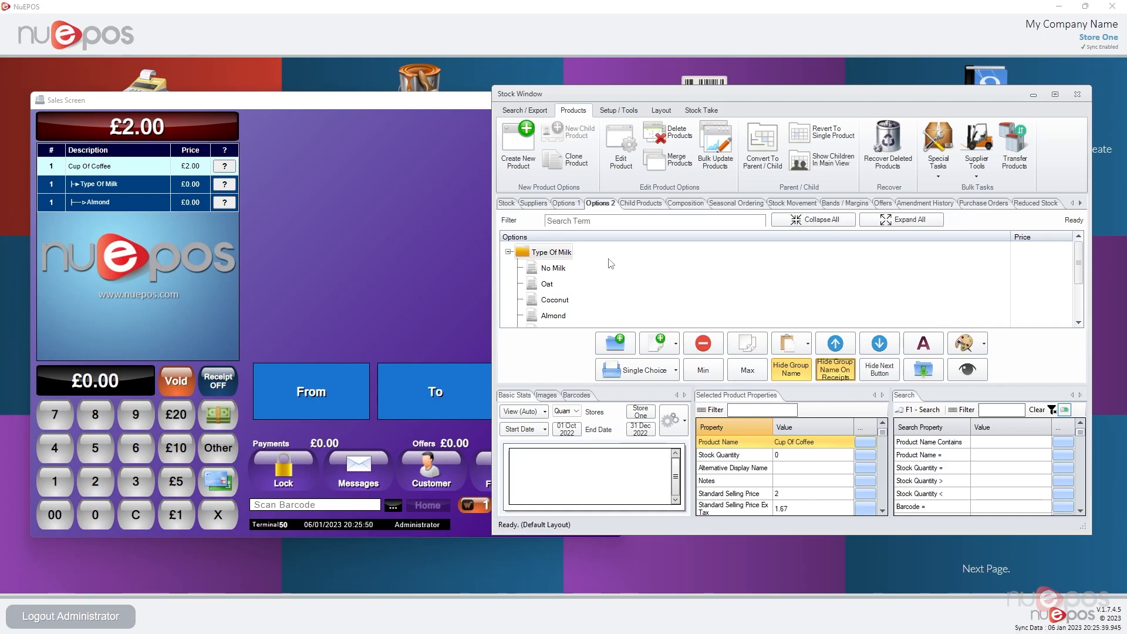
click(548, 270)
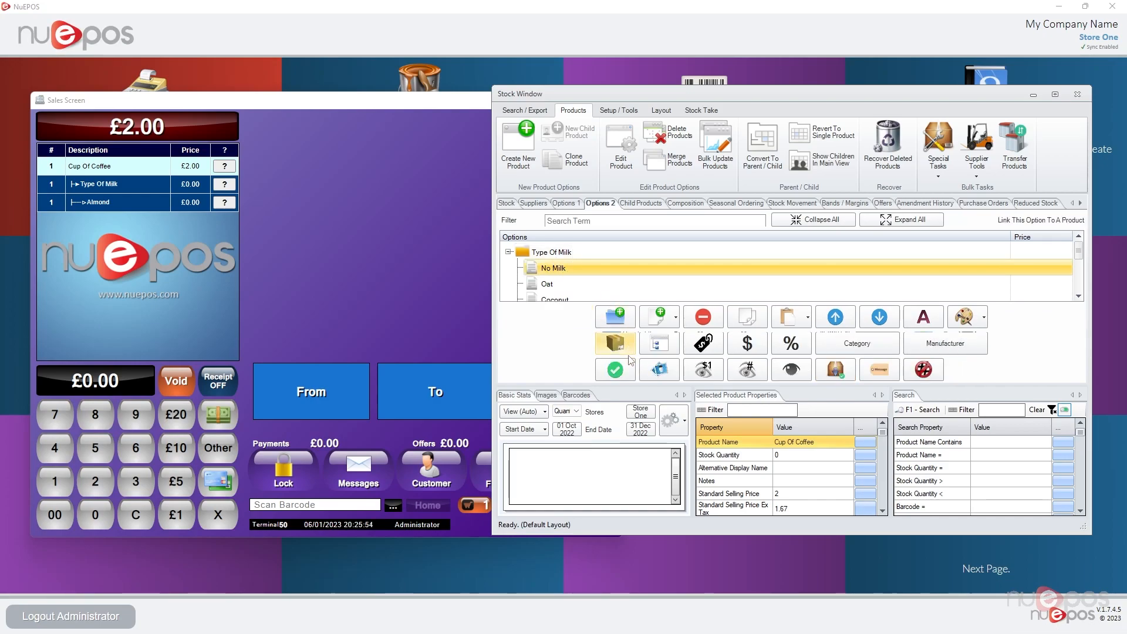
click(610, 370)
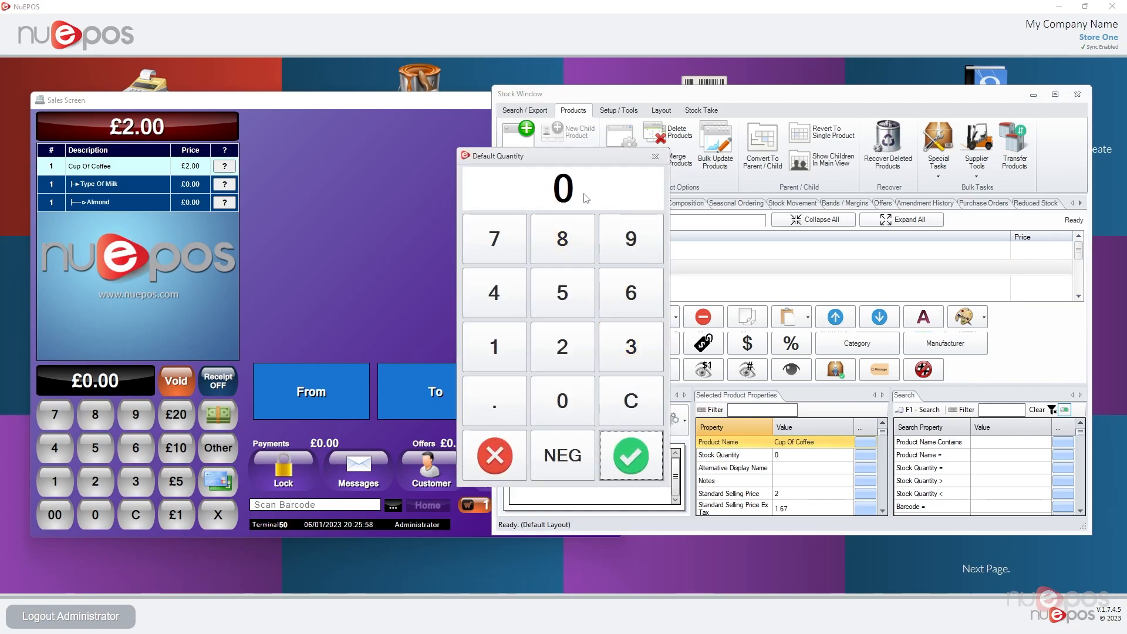
key(1)
click(640, 464)
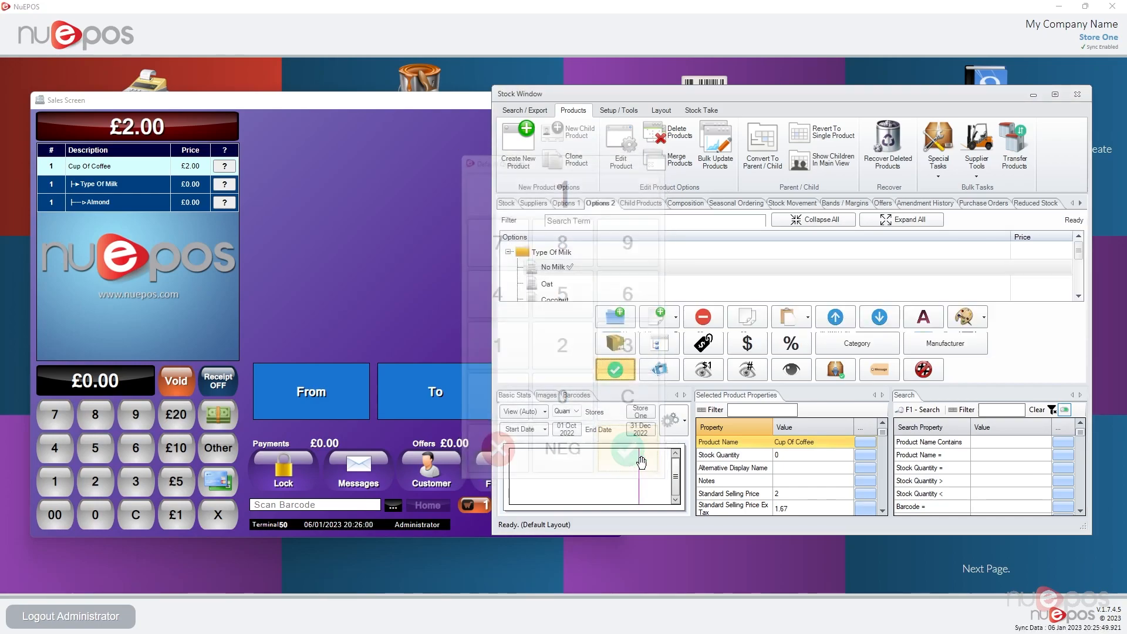
click(575, 270)
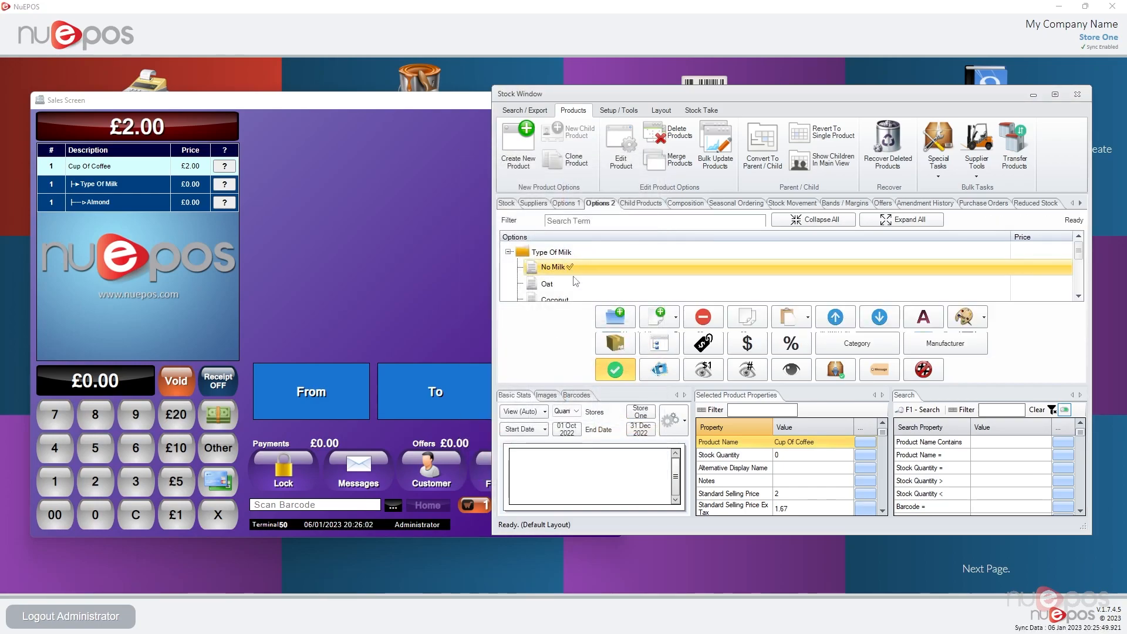
Void the current sale, search for "cup of" and add the Cup Of Coffee product to a new sale
click(192, 275)
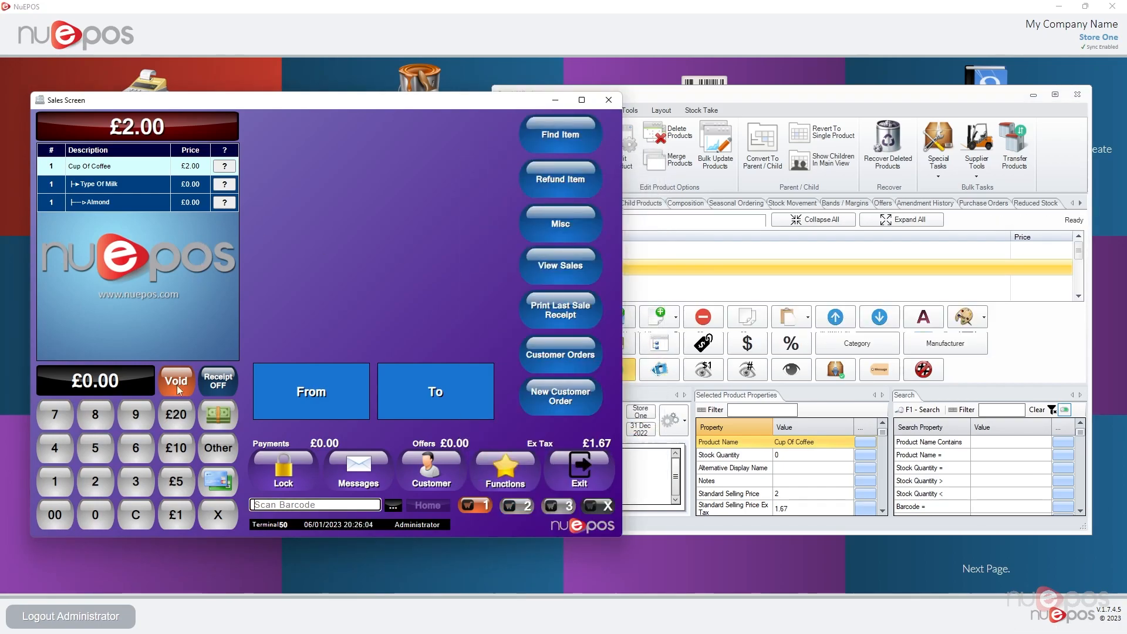
click(175, 382)
click(561, 136)
text(cup of)
click(820, 477)
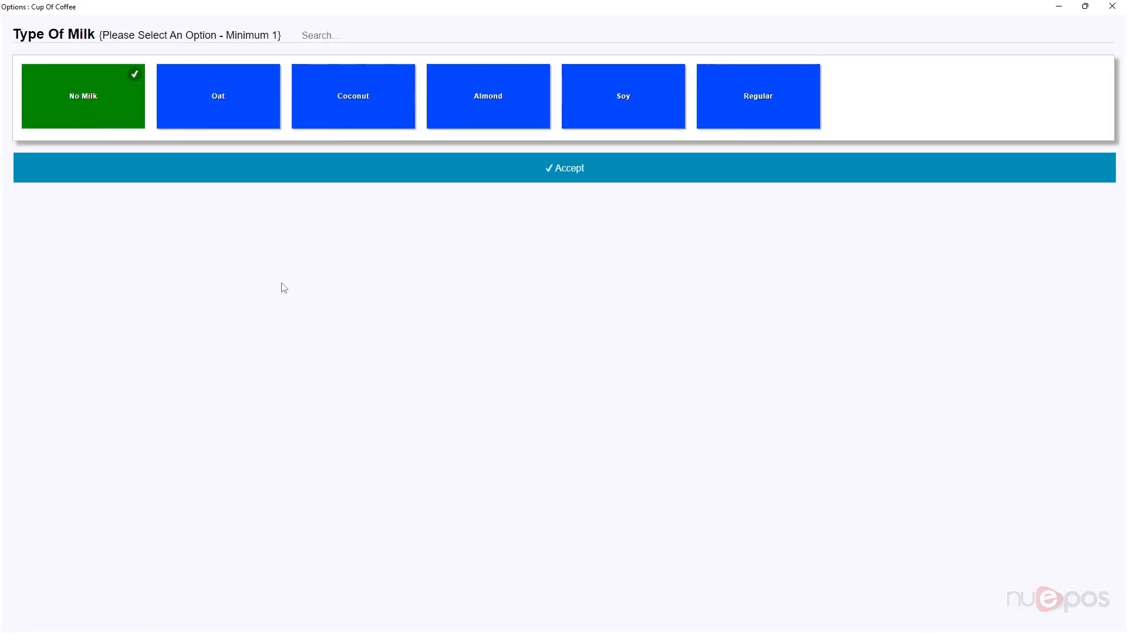
Try Coconut, Almond, Soy, Regular and Oat in turn as the milk type, and accept the order with Almond
click(340, 114)
click(518, 103)
click(623, 100)
click(772, 99)
click(250, 111)
click(505, 124)
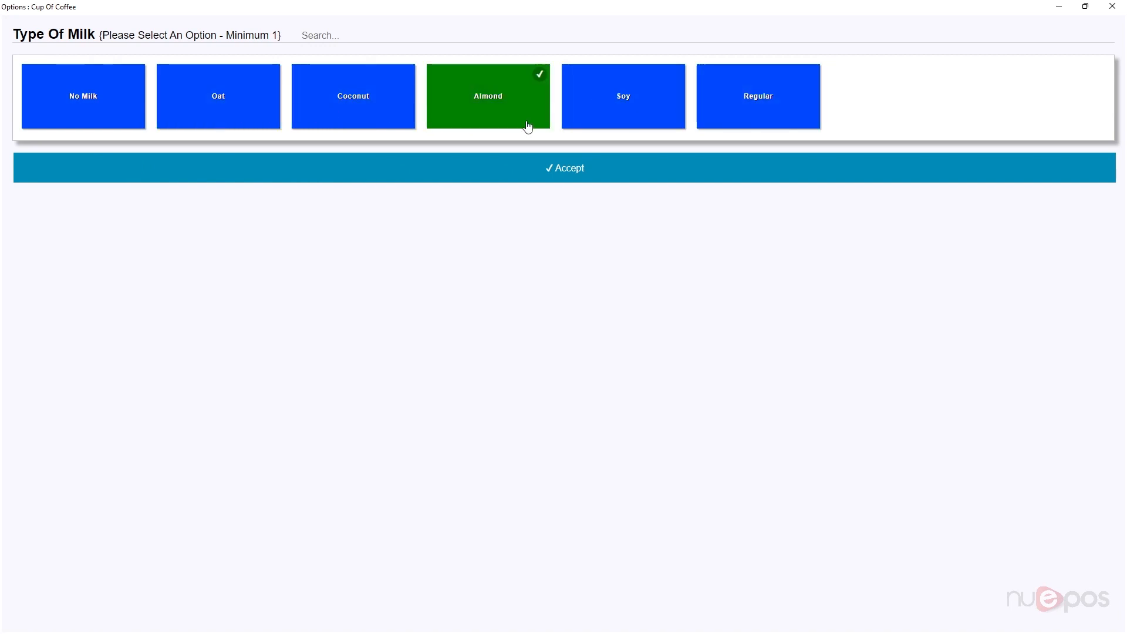
click(550, 176)
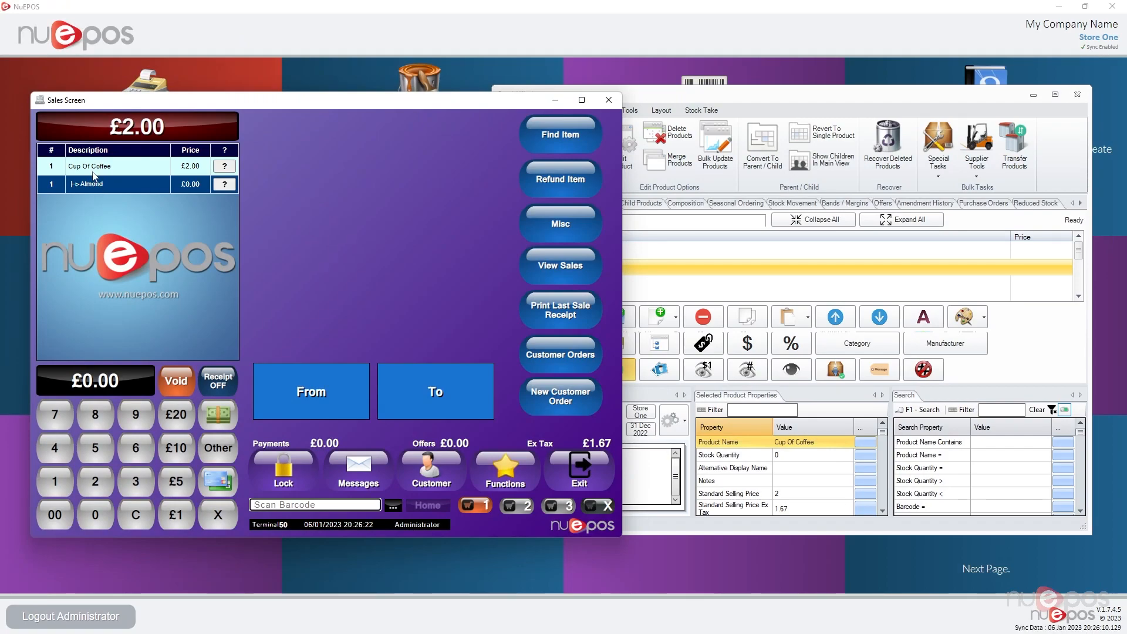
Maximise the Stock window and add a new option group named Espresso to Cup Of Coffee
click(714, 94)
double_click(714, 95)
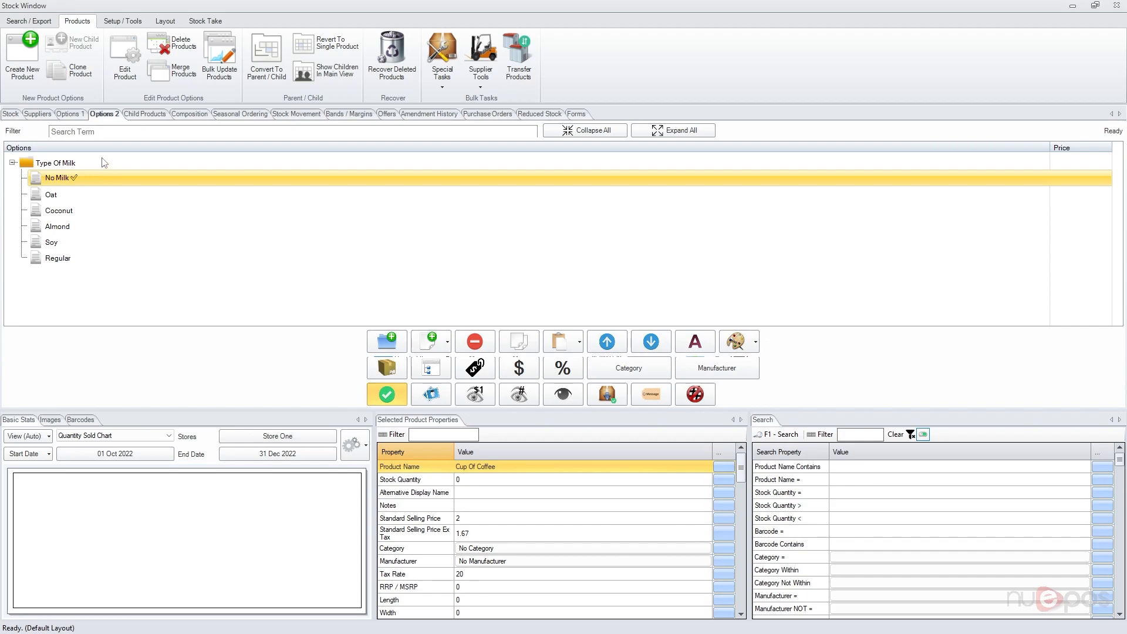
click(381, 343)
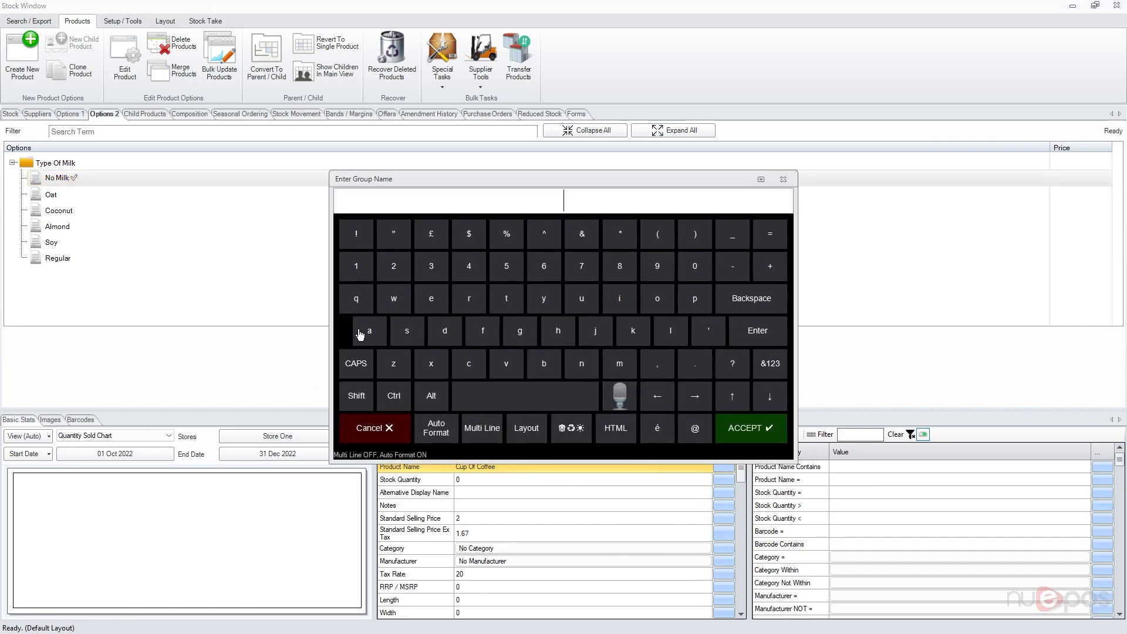
text(Espresso)
key(Return)
Add the options Single Shot Espresso and Double Shot Espresso to the Espresso group
click(51, 276)
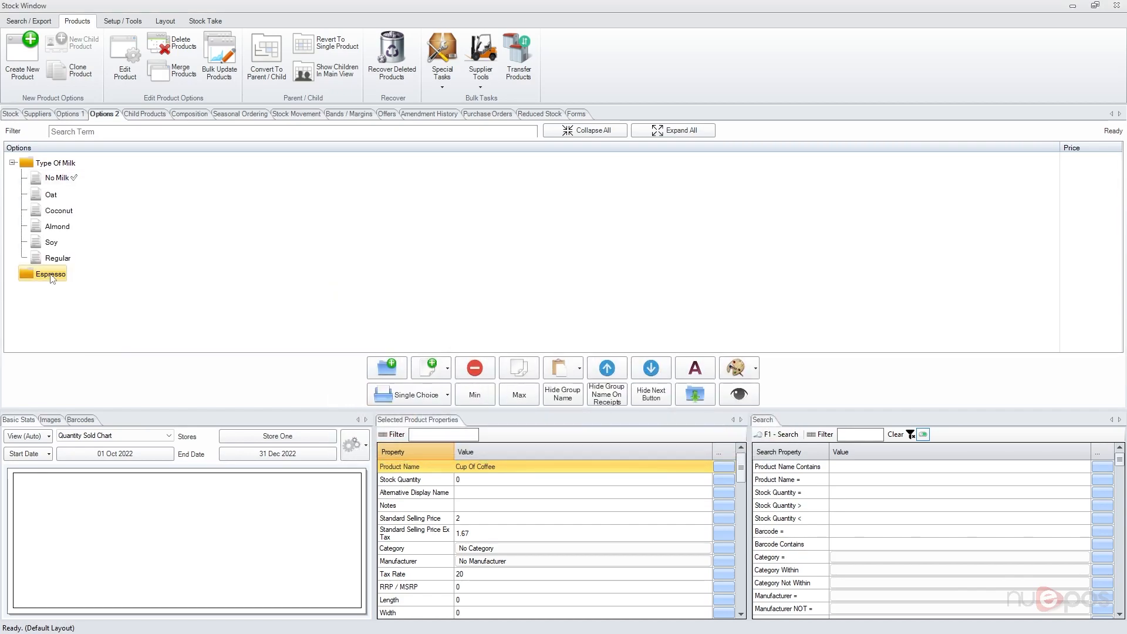
click(432, 373)
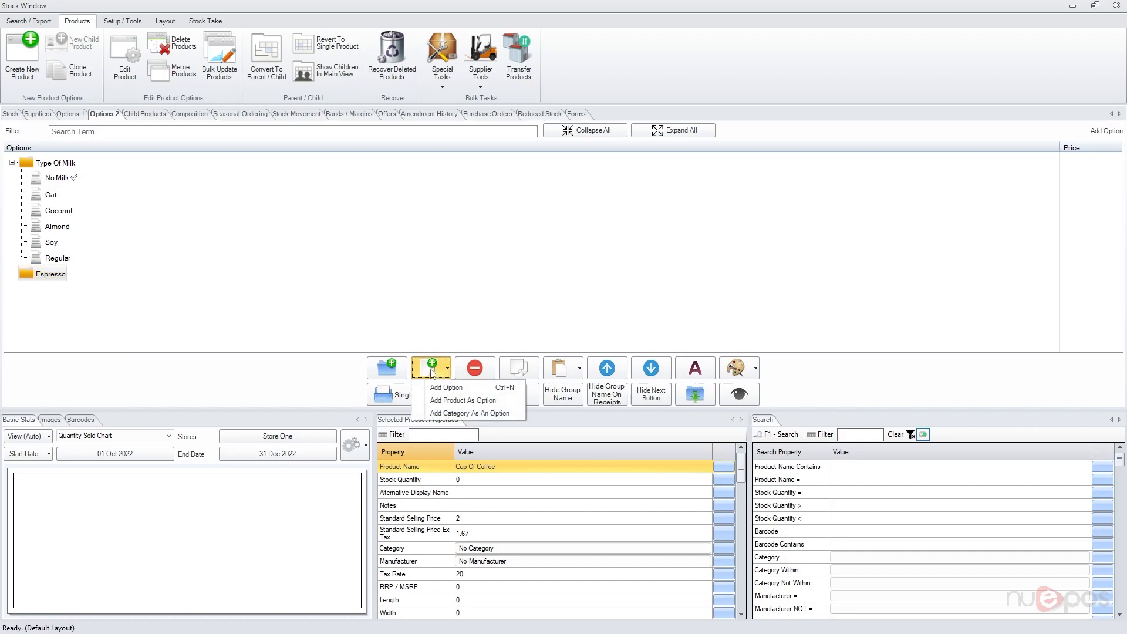
click(443, 390)
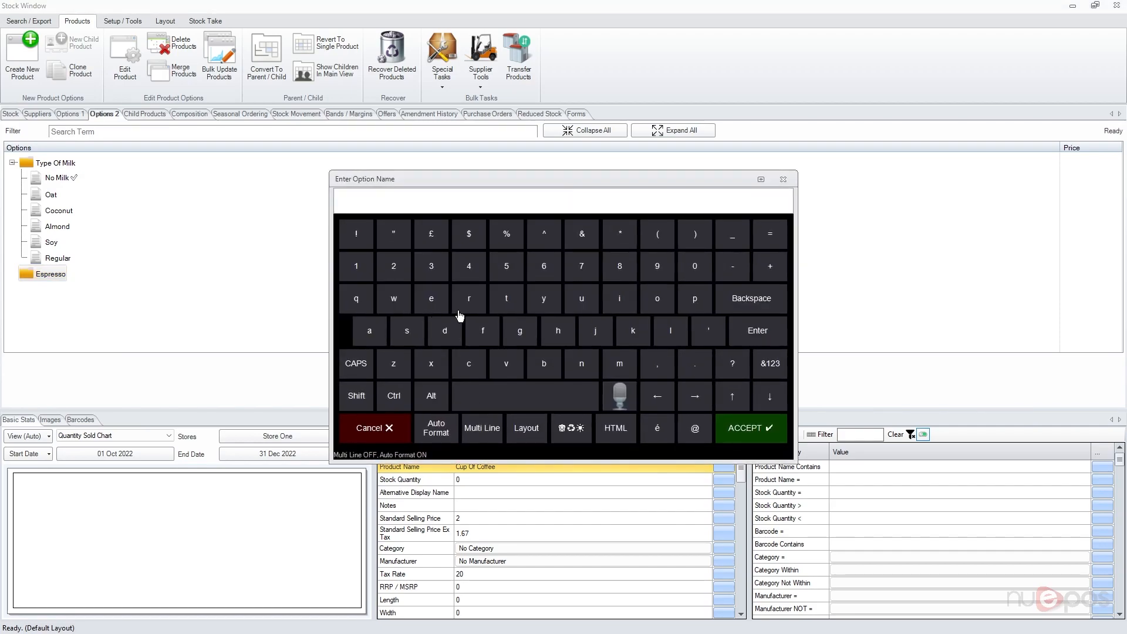
text(Single Shot Espresso)
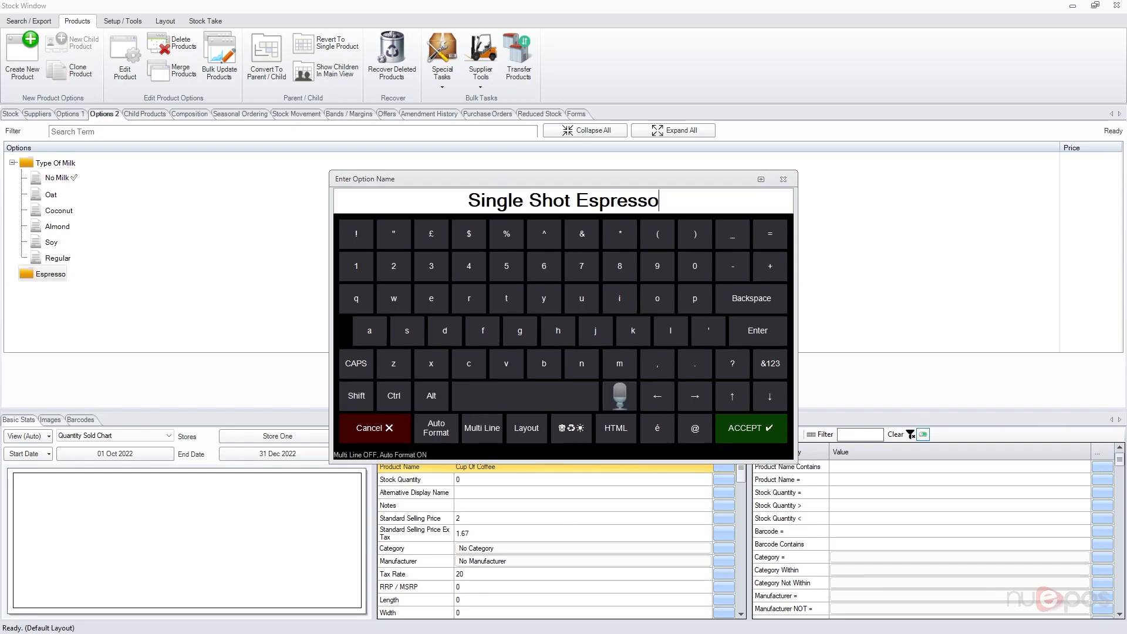
key(Return)
click(448, 368)
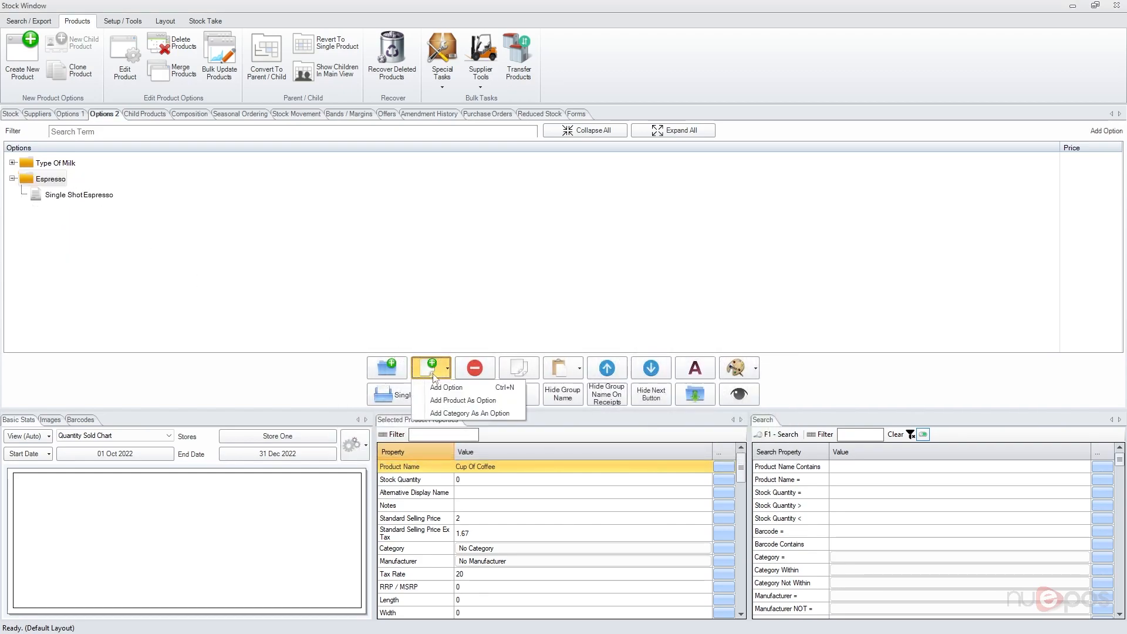
click(452, 388)
text(Double Sh)
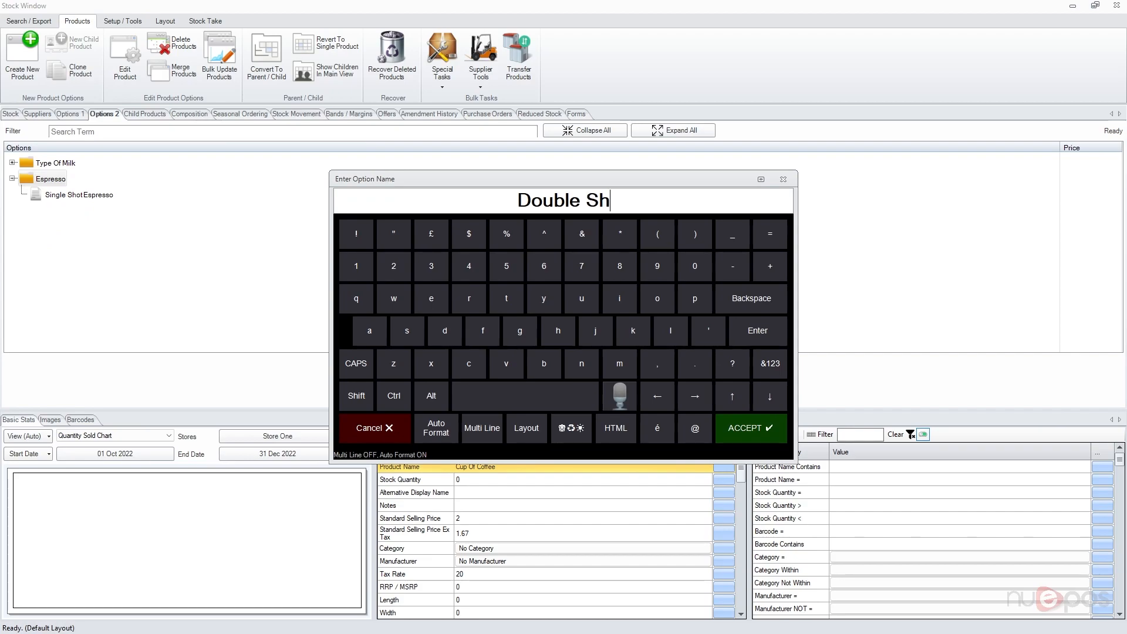
text(ot Espresso)
key(Return)
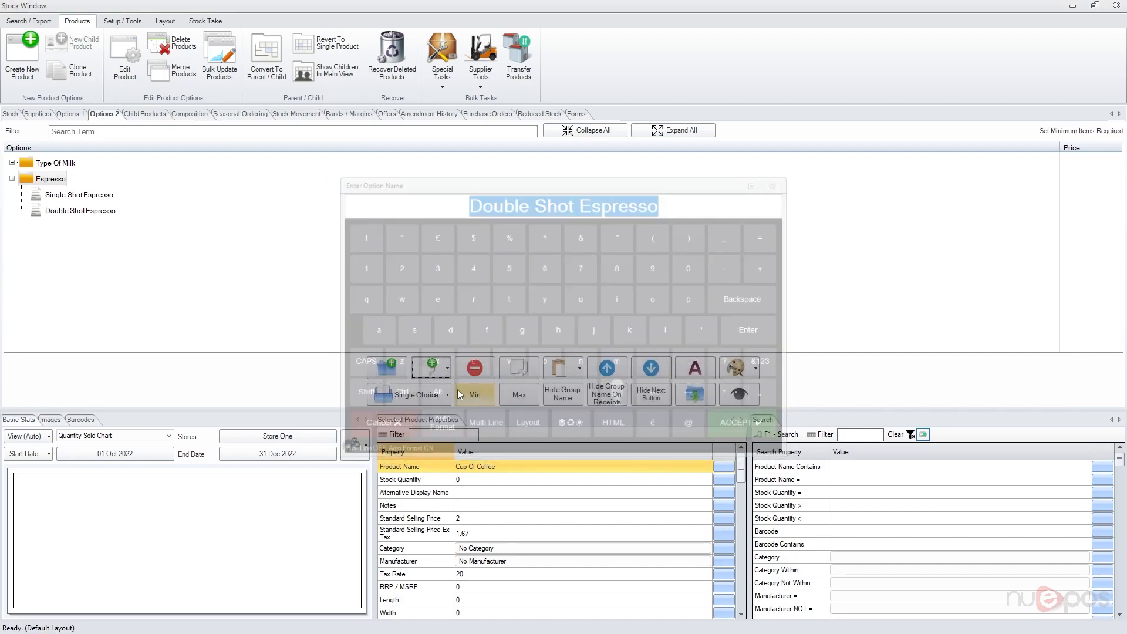
Check the choice type setting of the Espresso group
click(41, 181)
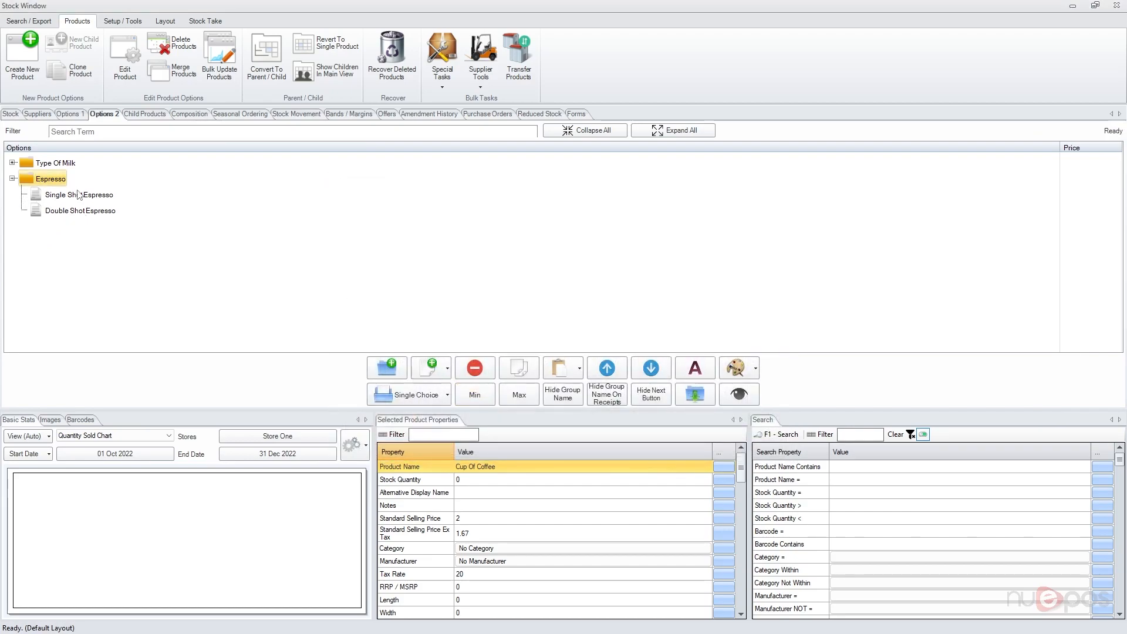
click(445, 394)
click(447, 395)
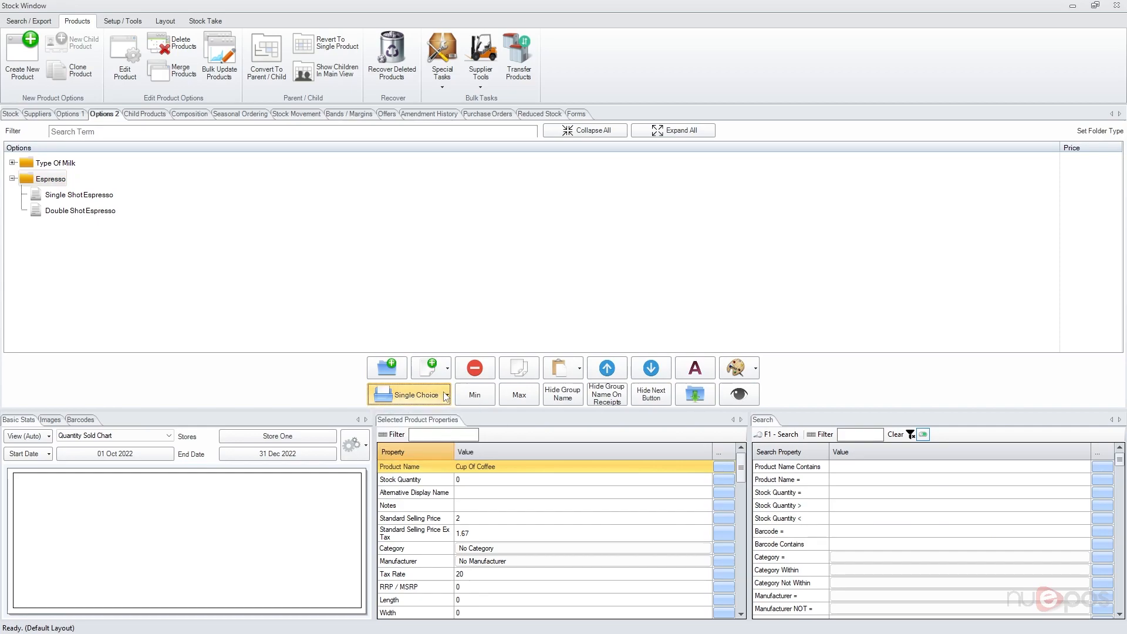
Set the price of the Single Shot Espresso option to £0.50 including tax
click(99, 200)
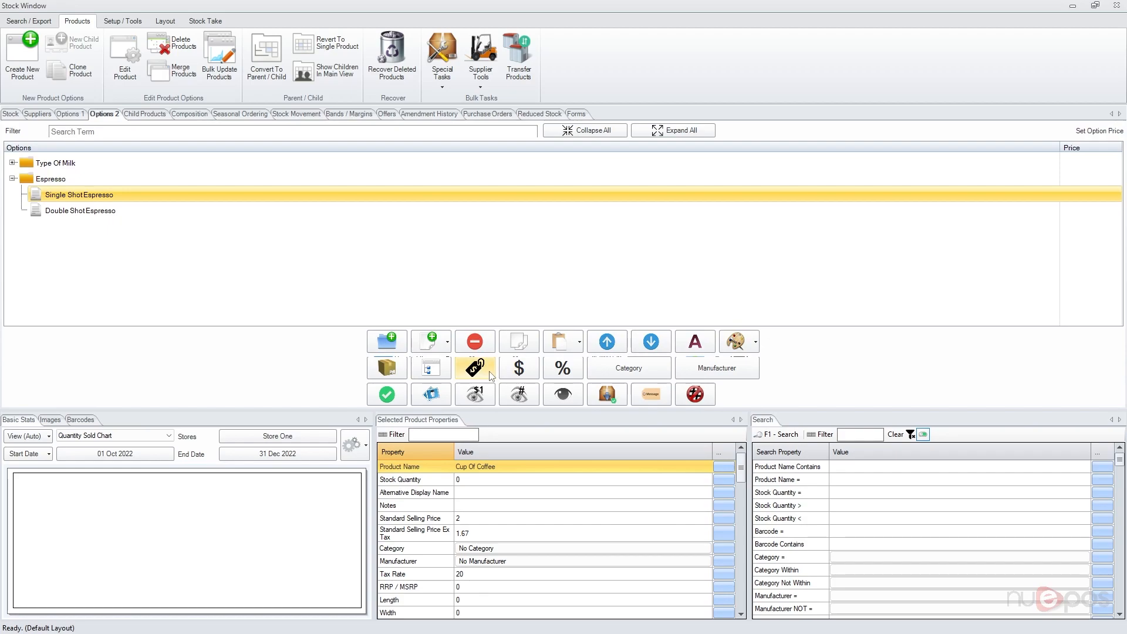
click(475, 369)
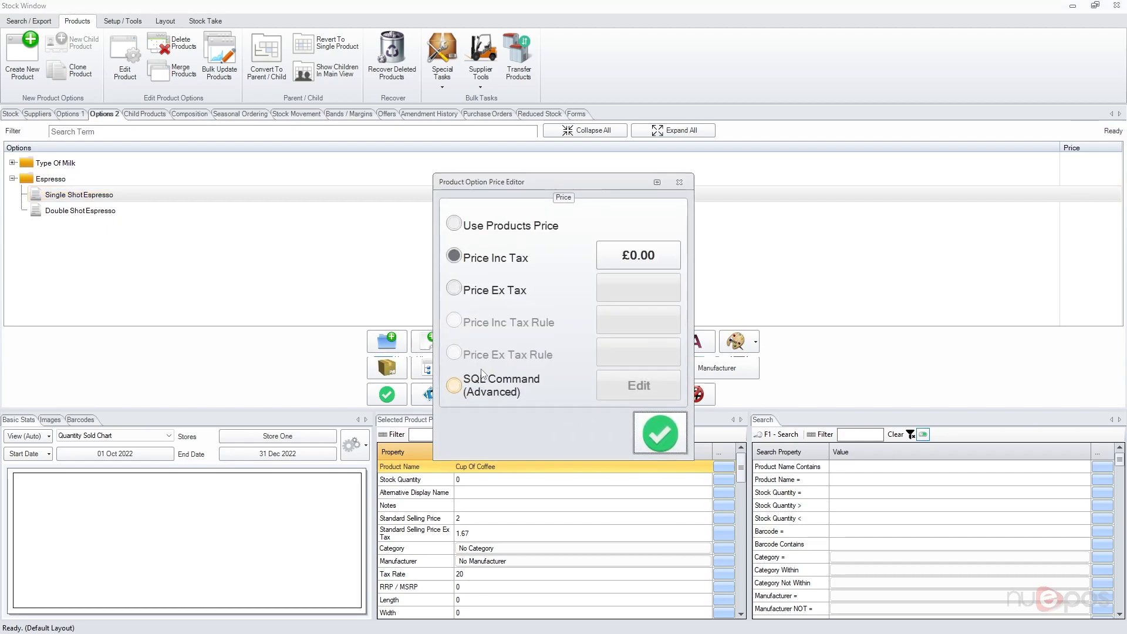
click(614, 259)
text(50)
key(Return)
click(658, 435)
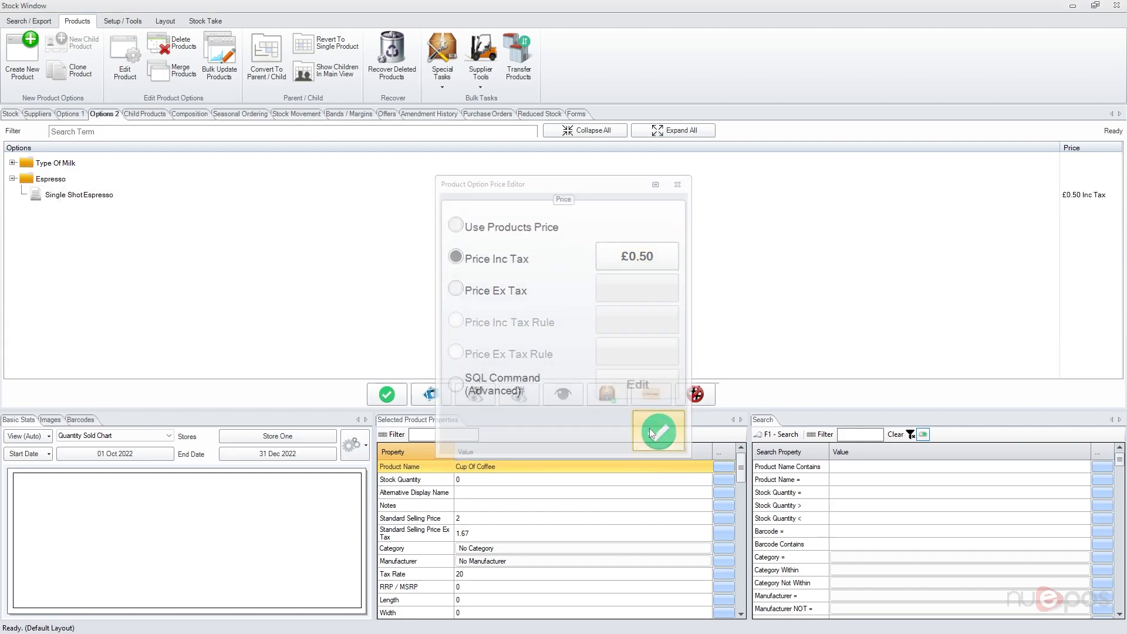
Set the price of the Double Shot Espresso option to £1.00 including tax
click(66, 211)
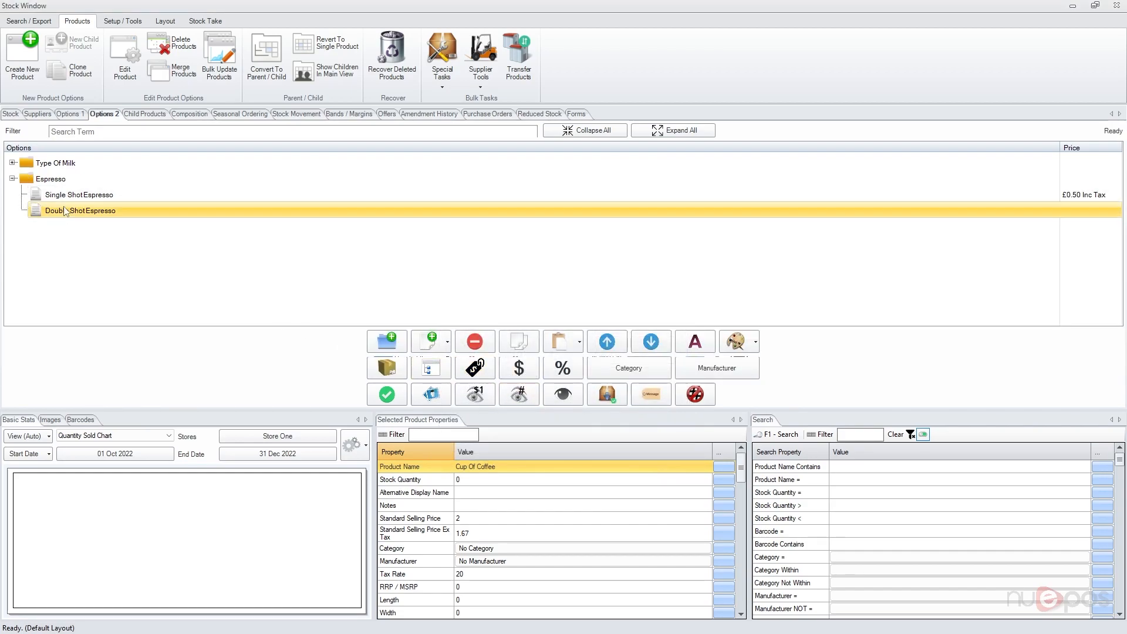
click(485, 373)
click(633, 265)
text(100)
key(Return)
click(660, 435)
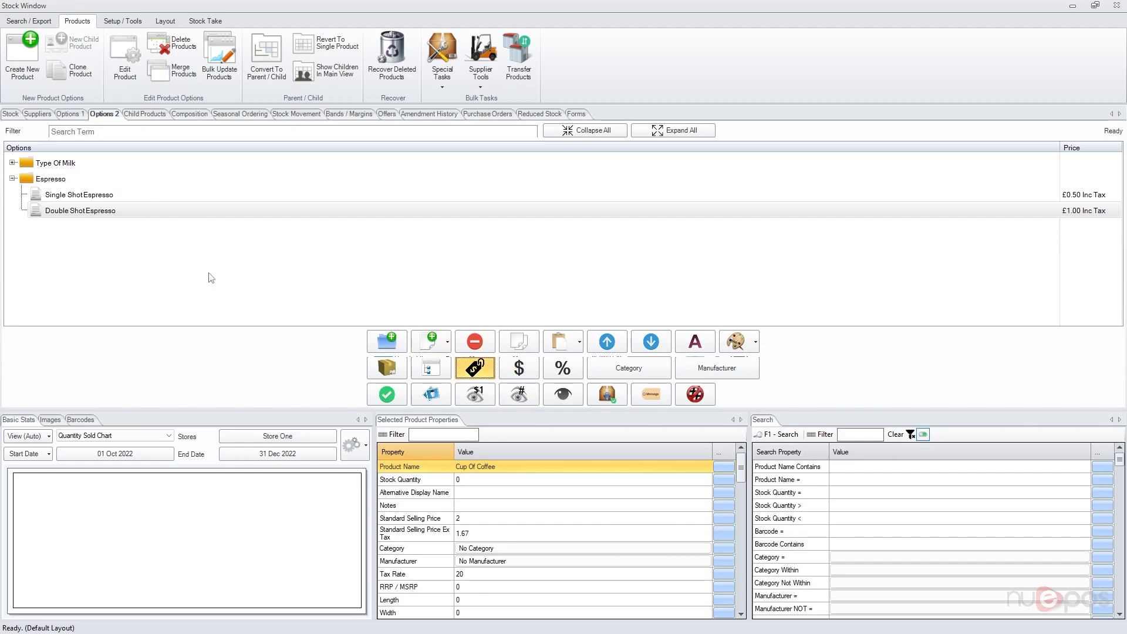
Add a new option group named Size and move it above the Type Of Milk and Espresso groups
click(388, 342)
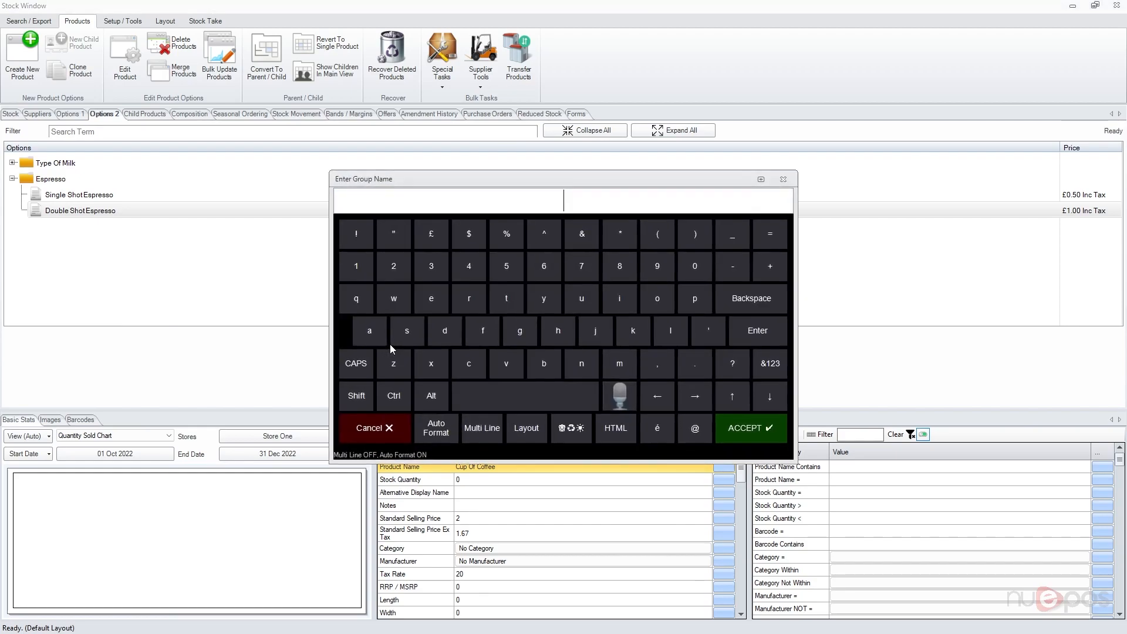
text(Size)
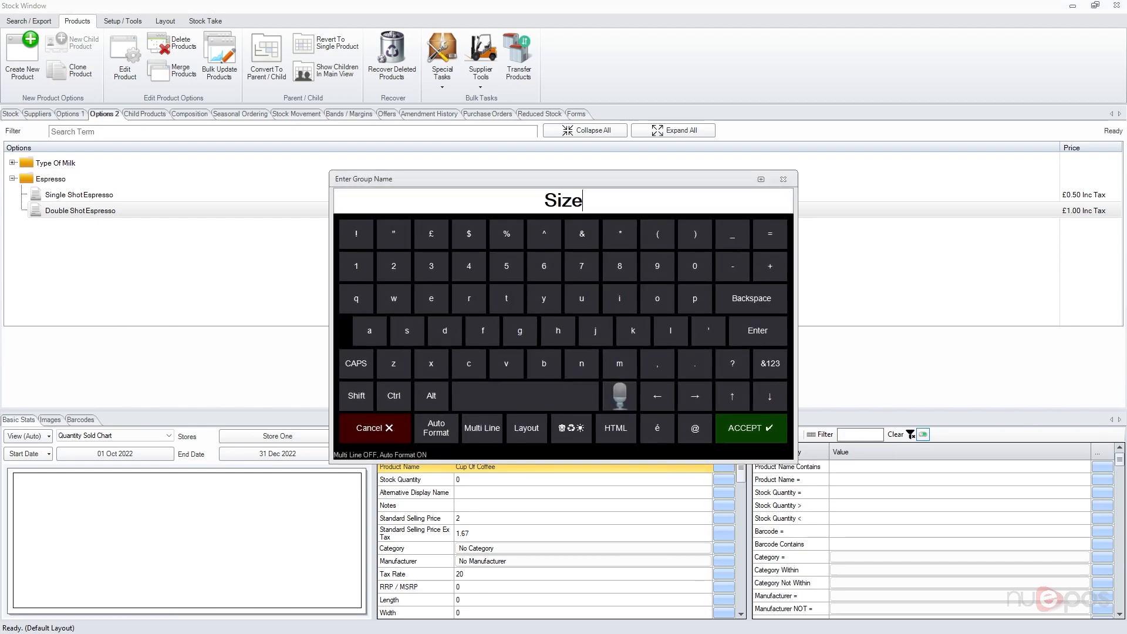
key(Return)
click(51, 228)
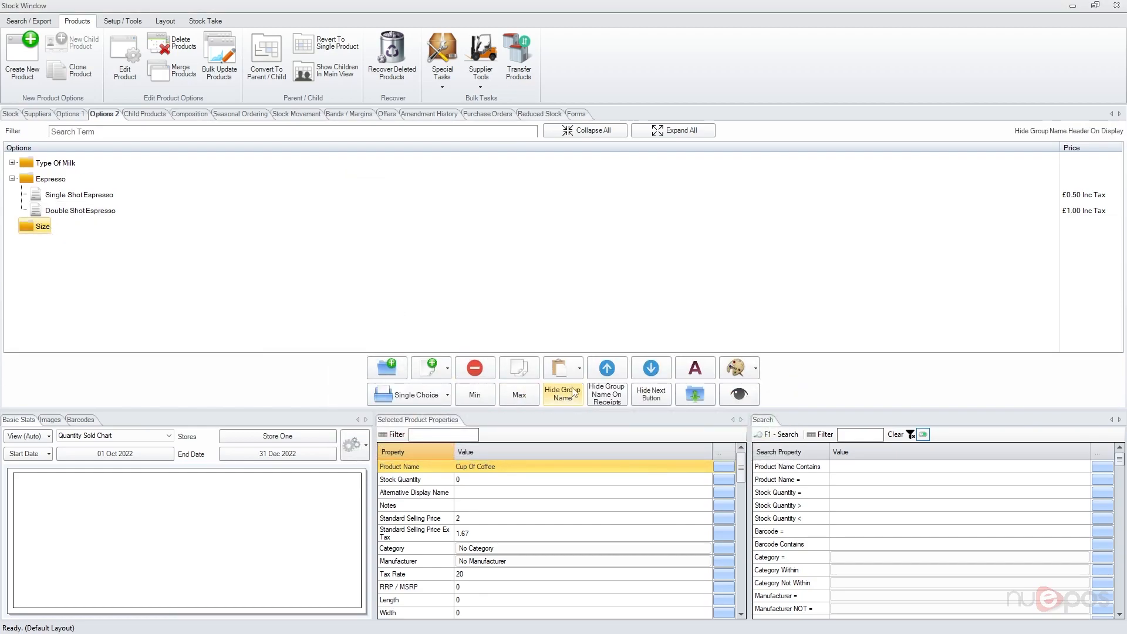
click(607, 374)
click(607, 375)
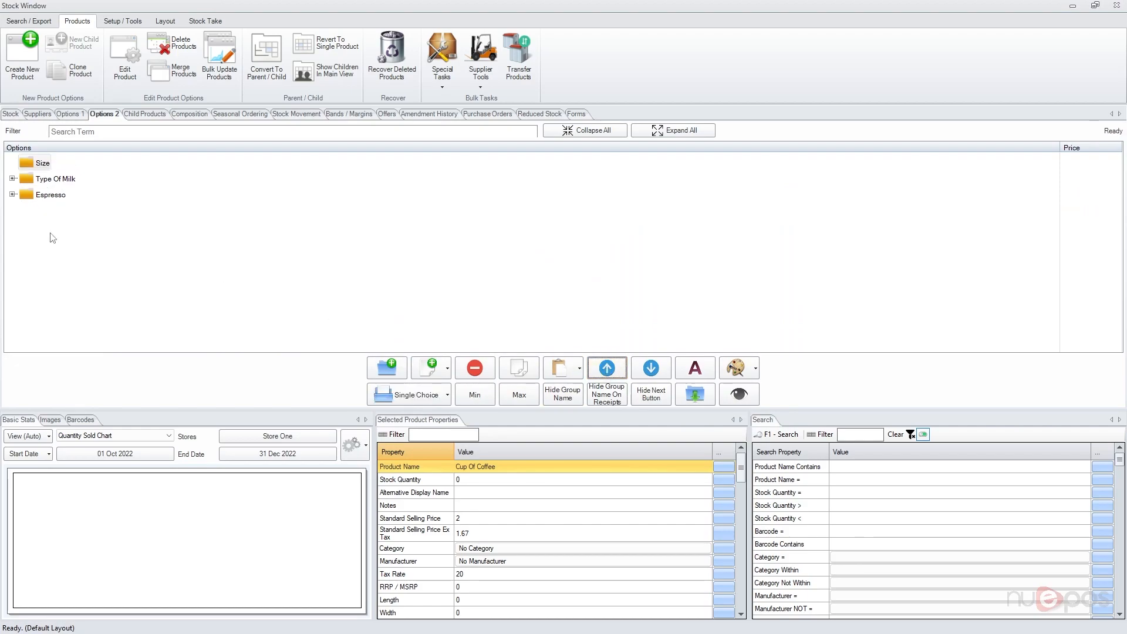
Add the options Small, Medium and Large to the Size group
click(432, 369)
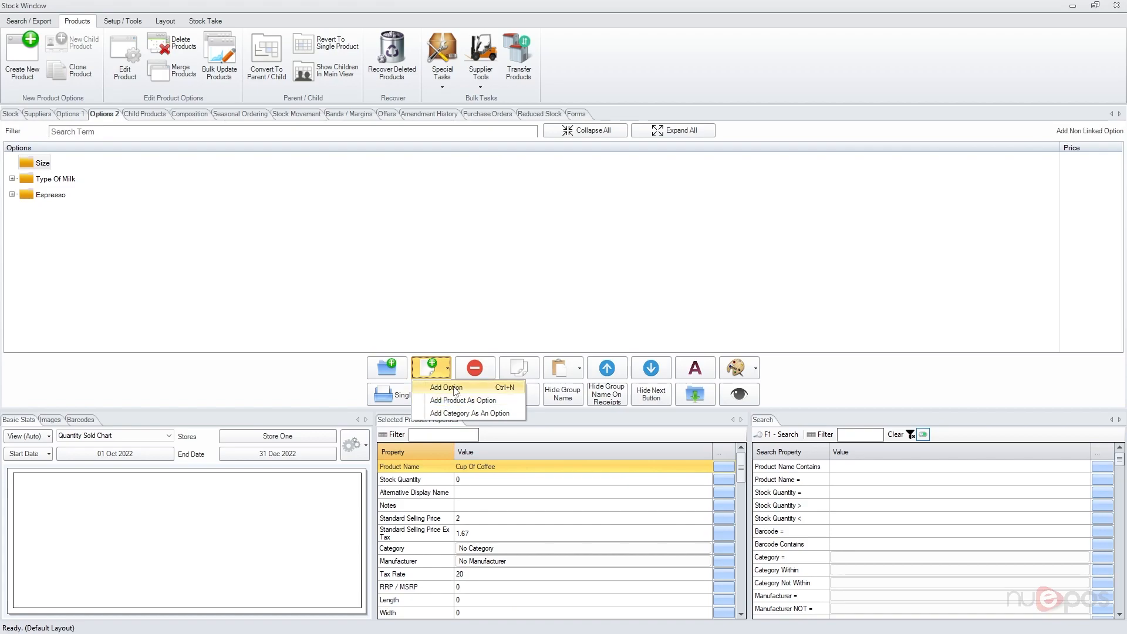
click(453, 387)
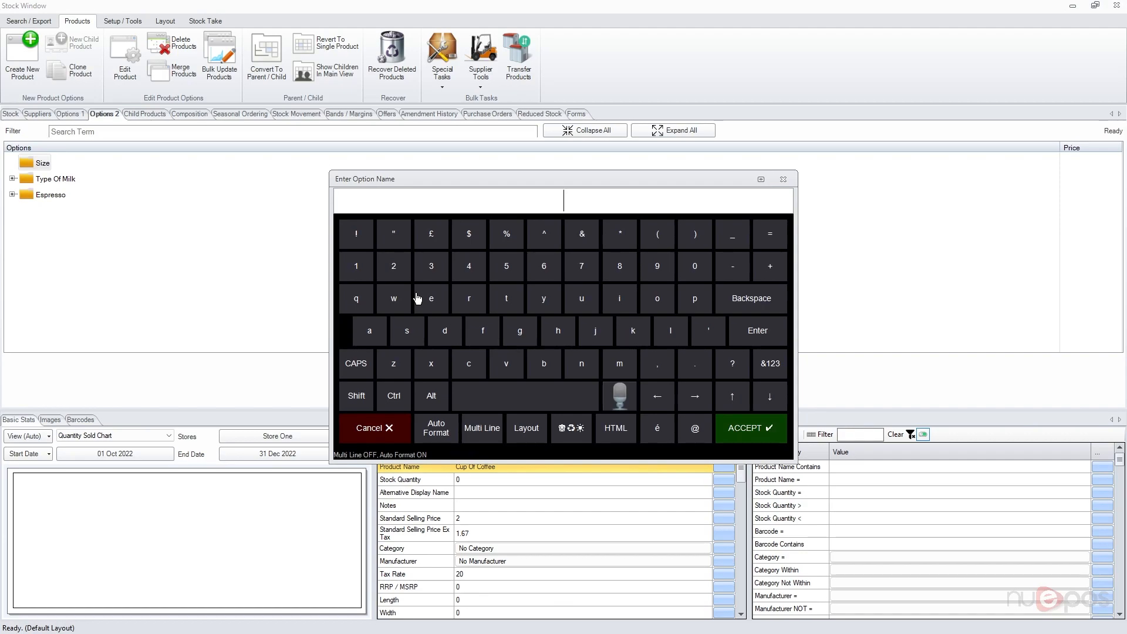
text(Small)
key(Return)
text(Medium)
key(Return)
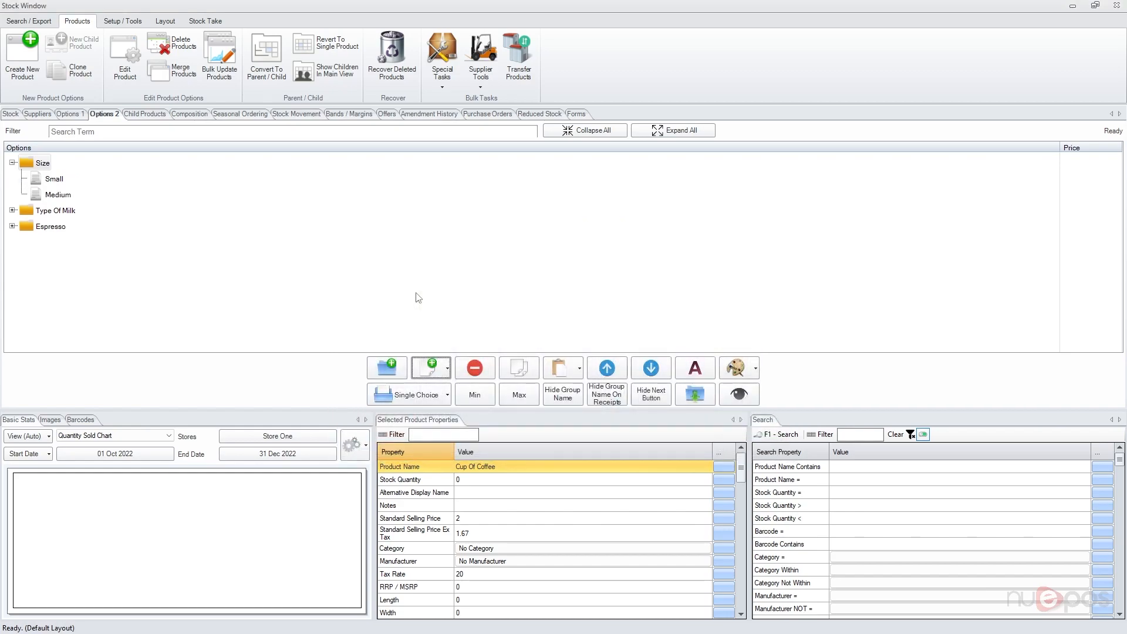
text(Large)
key(Return)
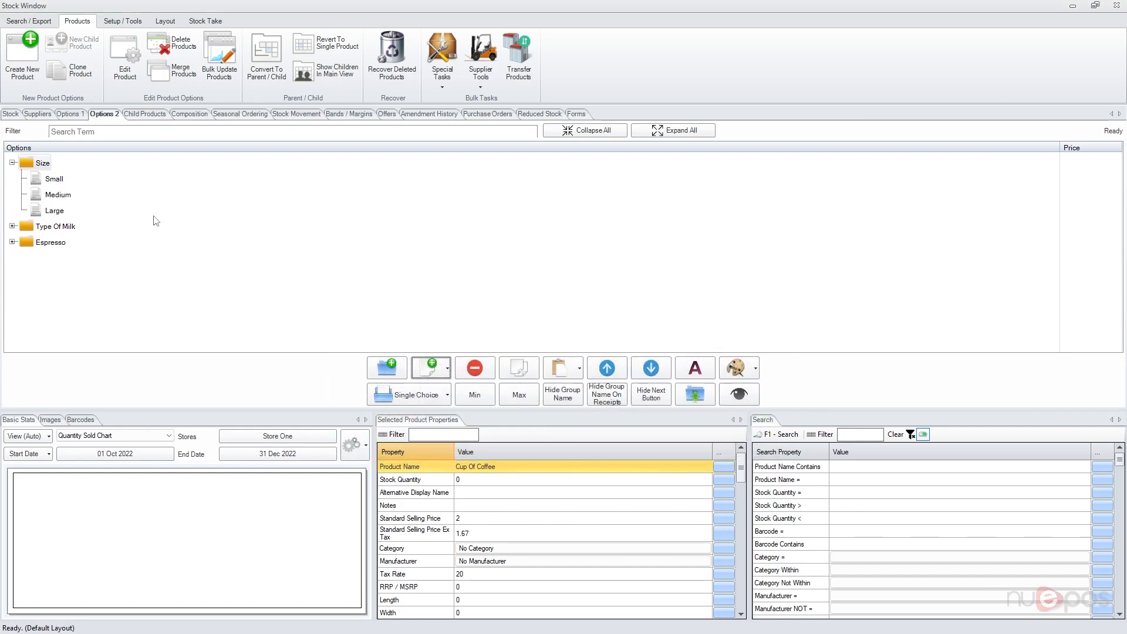
Set the price of the Medium option in the Size group to £0.50 including tax
click(61, 184)
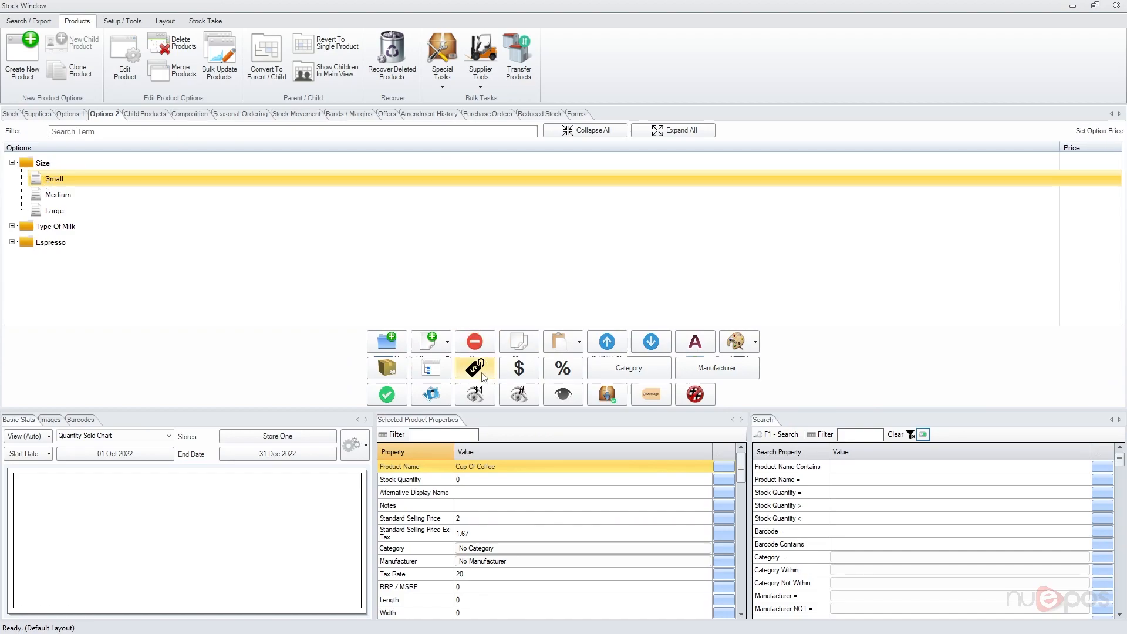
click(60, 200)
click(476, 369)
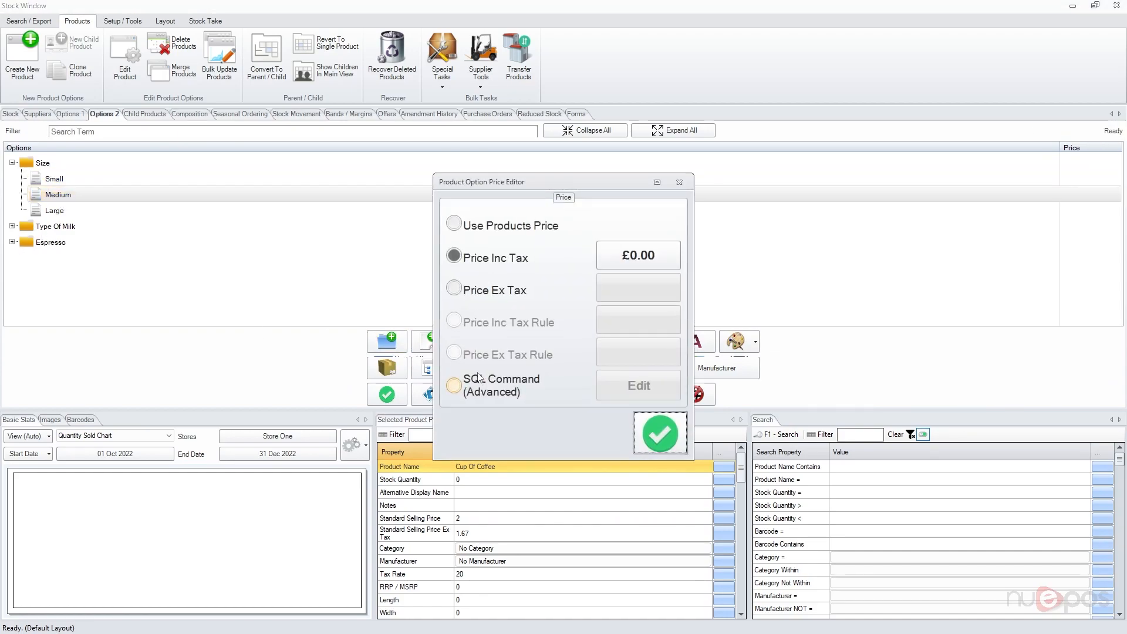
click(643, 255)
text(50)
click(631, 456)
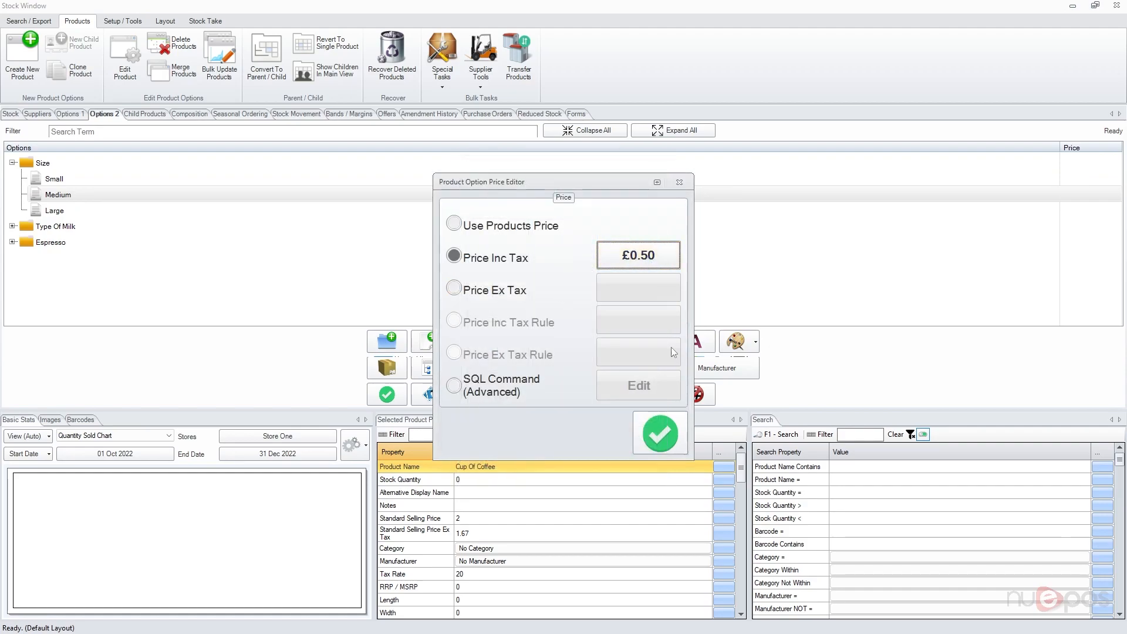
click(659, 432)
Set the price of the Large option in the Size group to £0.75 including tax
key(Down)
click(519, 369)
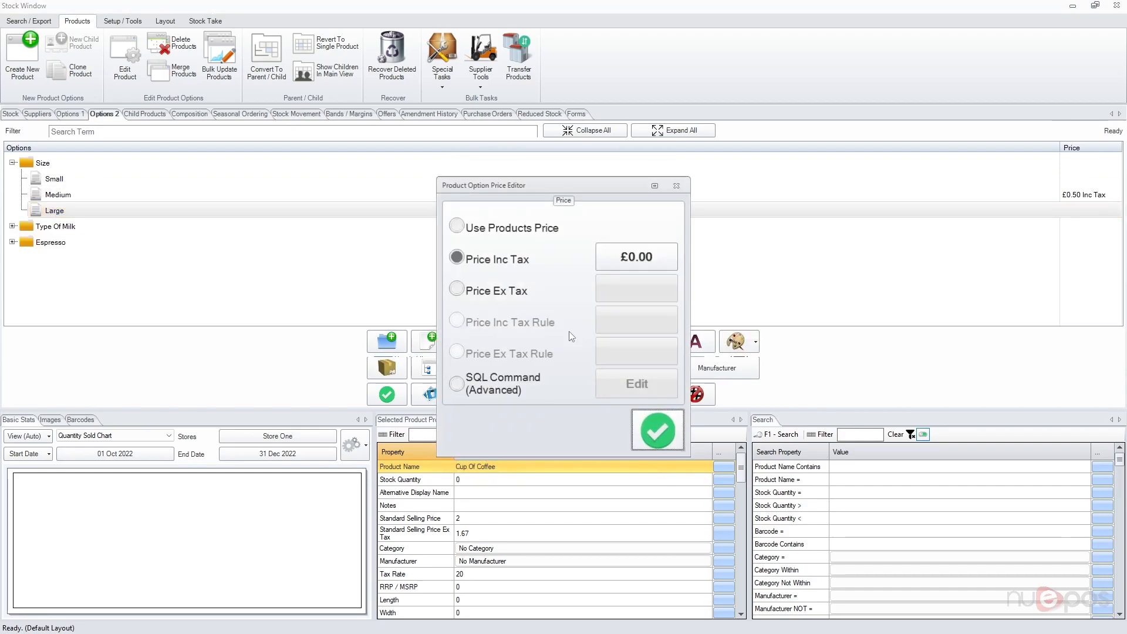
click(639, 255)
text(5)
key(BackSpace)
text(75)
key(Return)
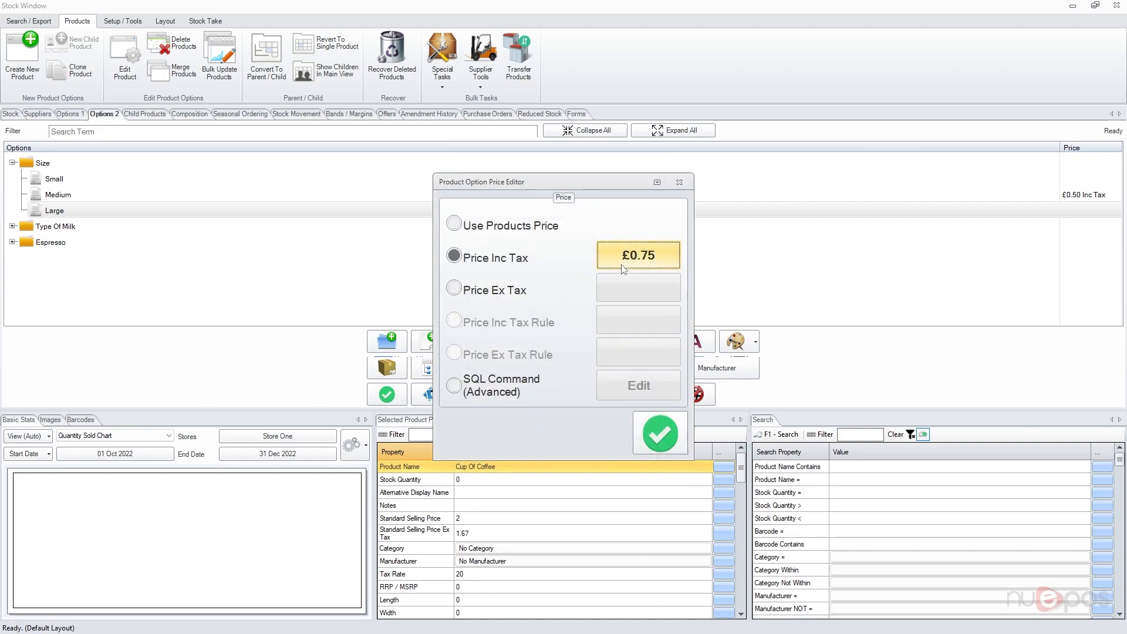
click(661, 432)
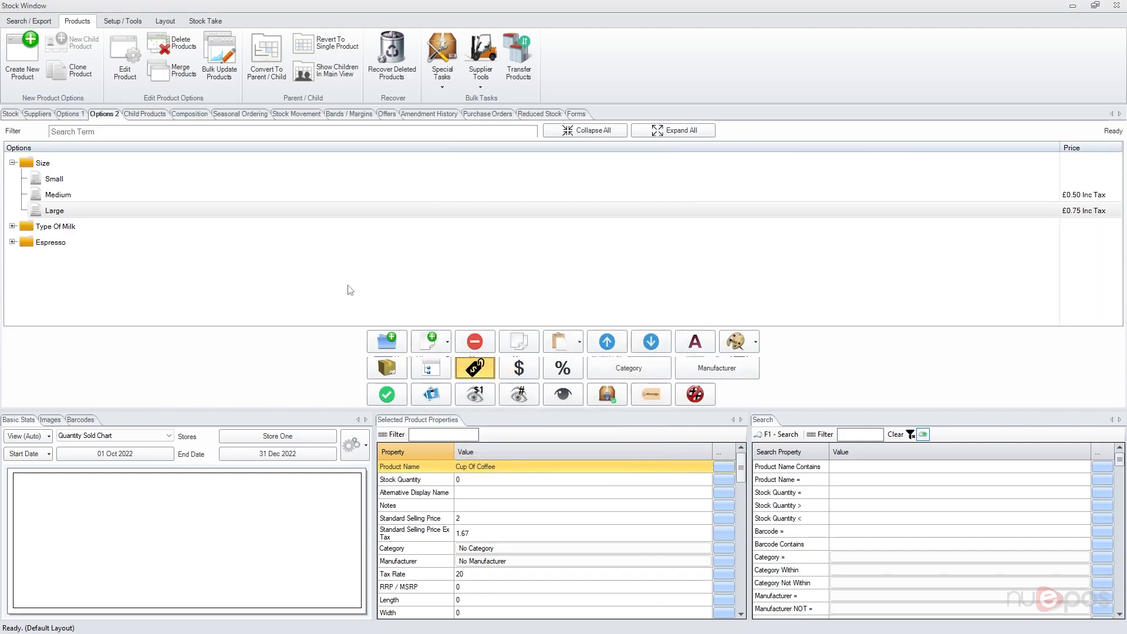
Examine the graphical properties available for the Size group and compare them with those of its Small and Medium options
click(44, 164)
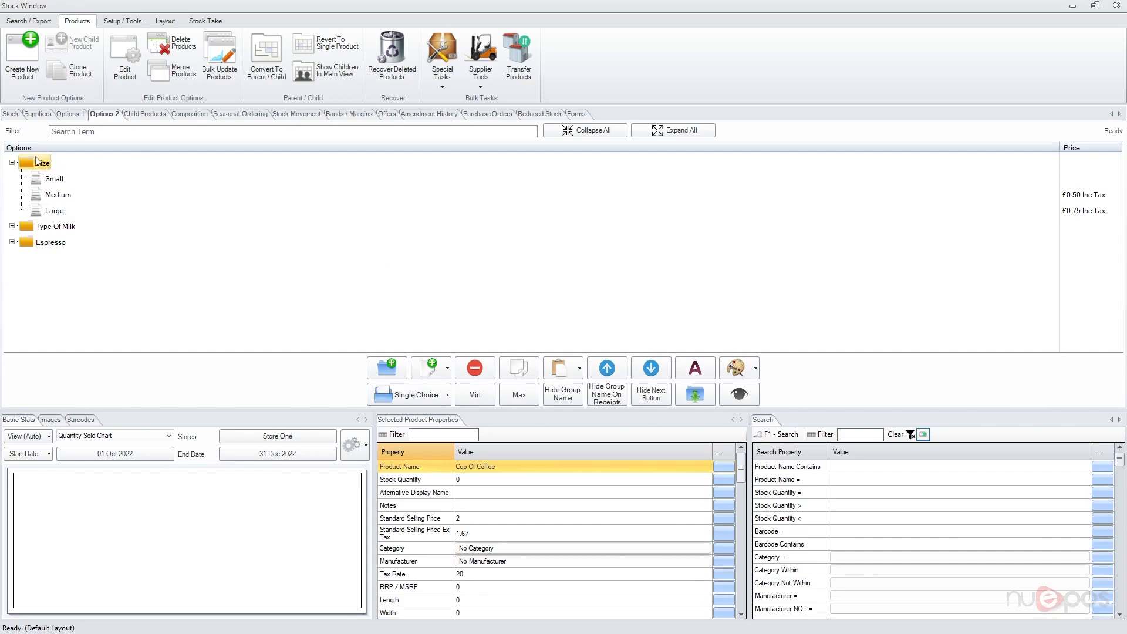
click(755, 368)
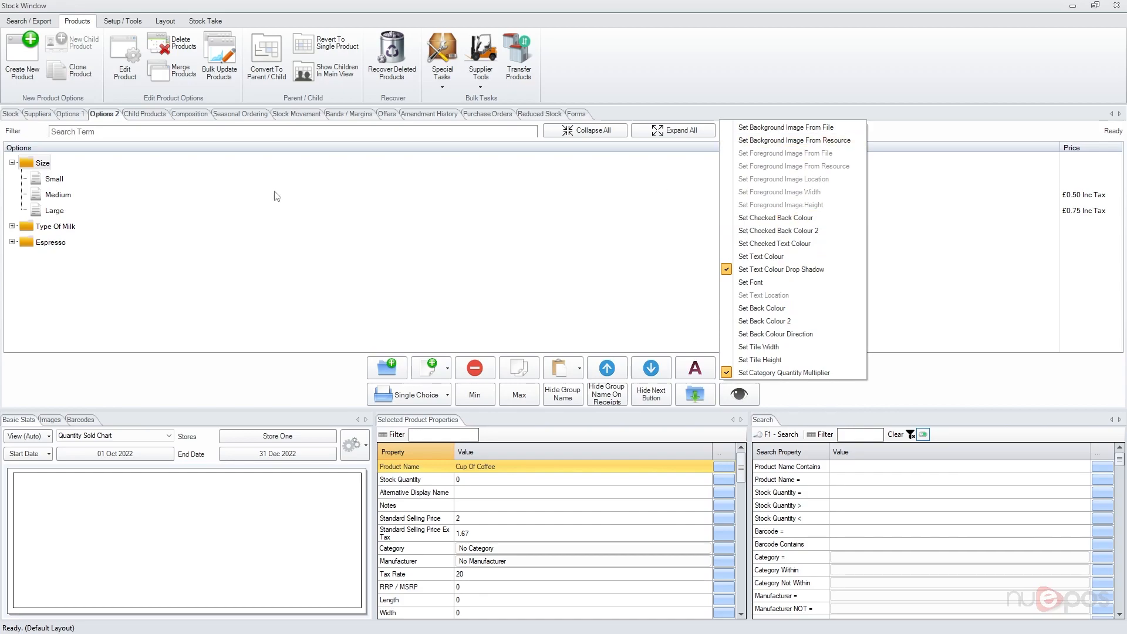
click(41, 179)
click(749, 345)
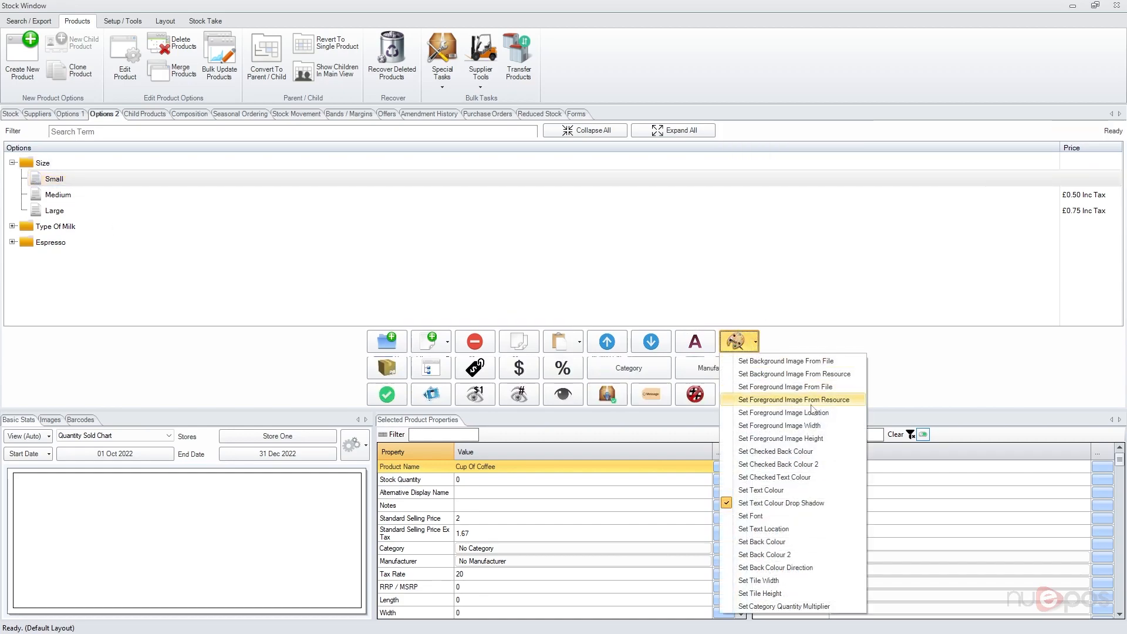
click(742, 342)
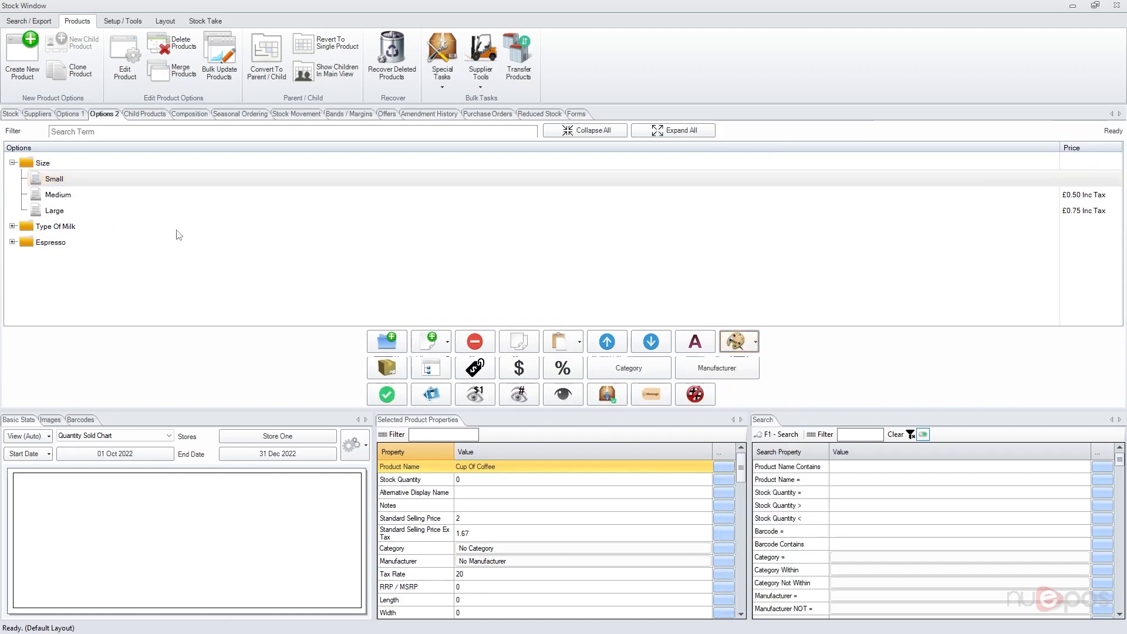
click(44, 165)
click(754, 368)
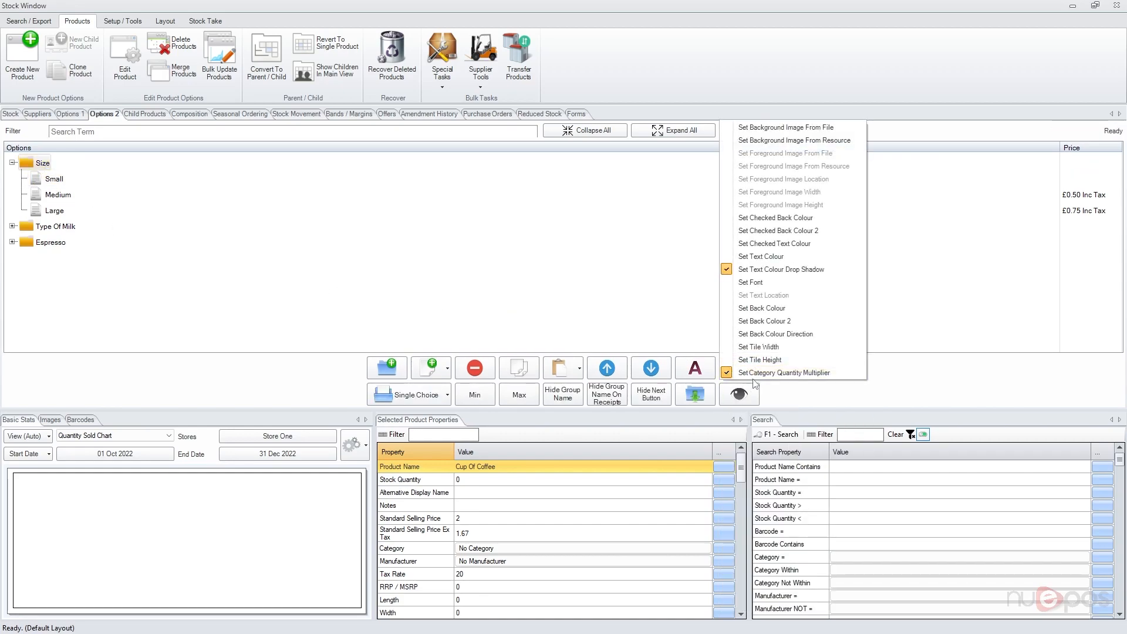
click(59, 181)
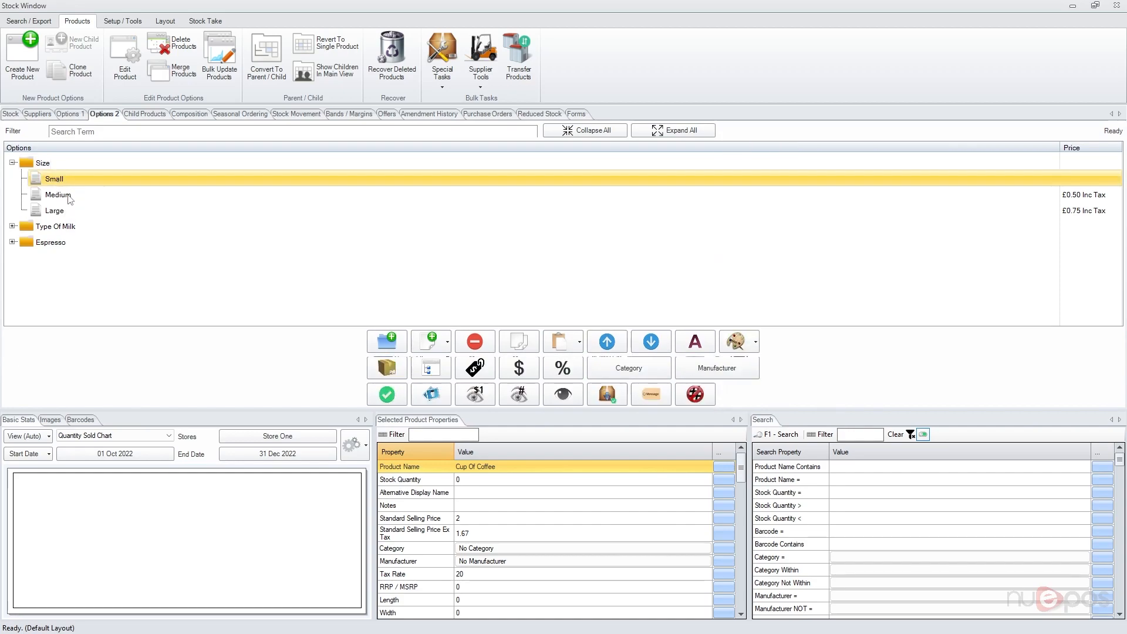
click(137, 196)
click(755, 342)
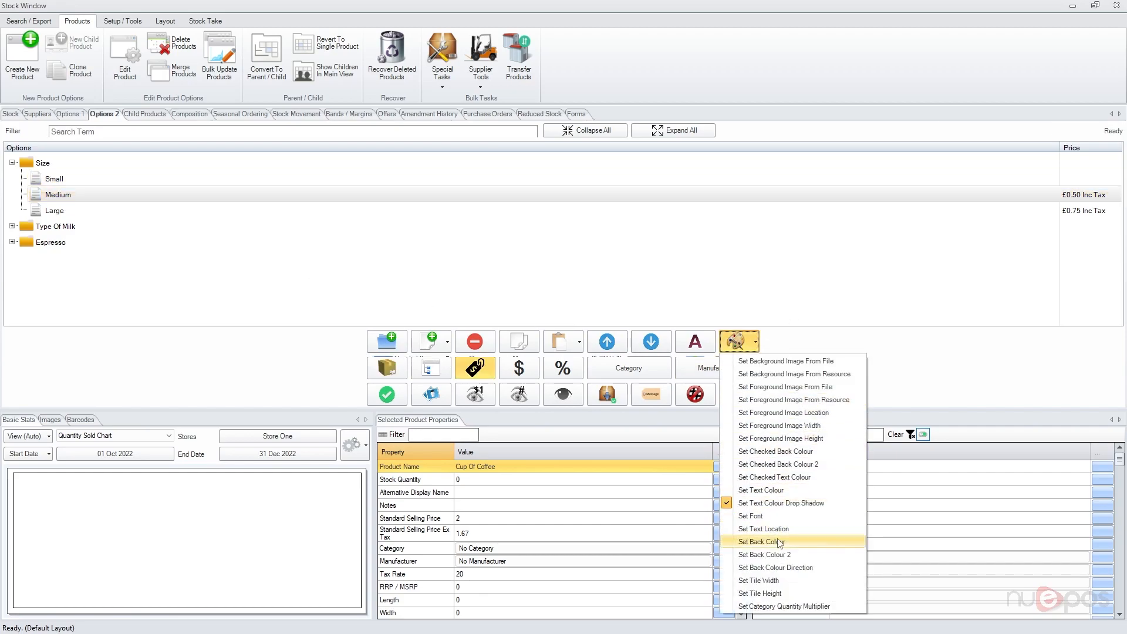
Set the back colour of the Size group to the light blue basic colour
click(43, 165)
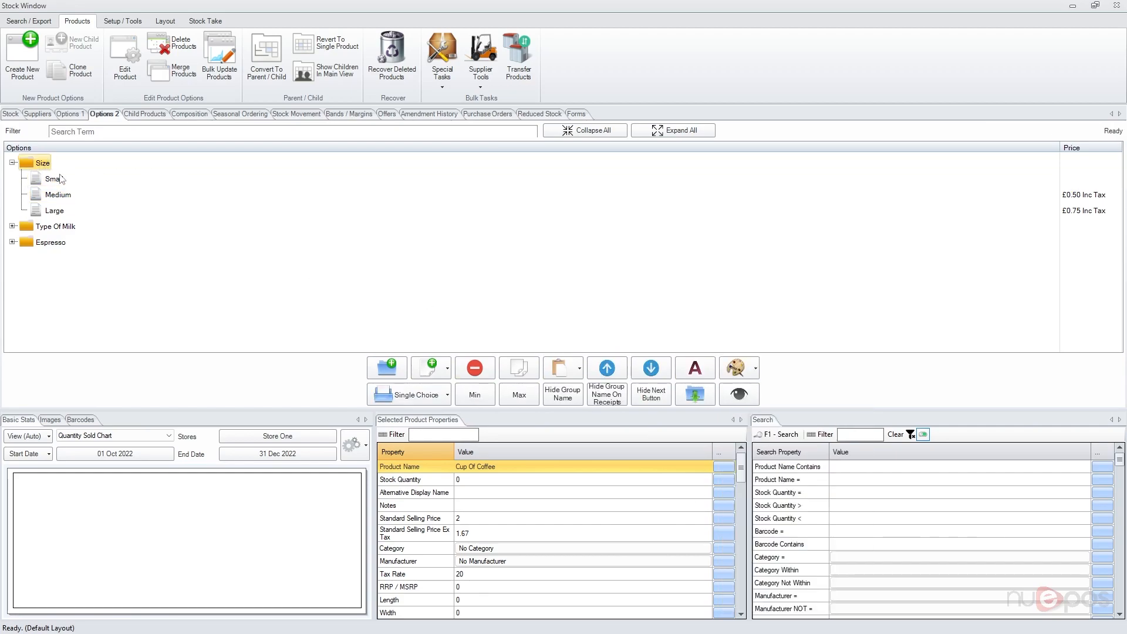
click(755, 368)
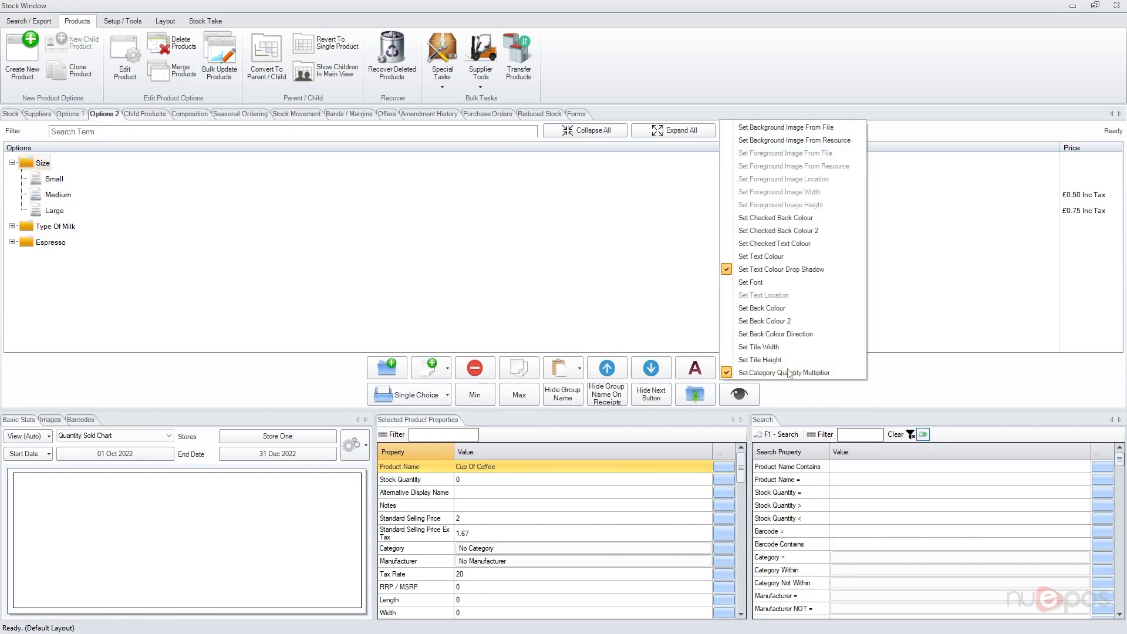
click(787, 309)
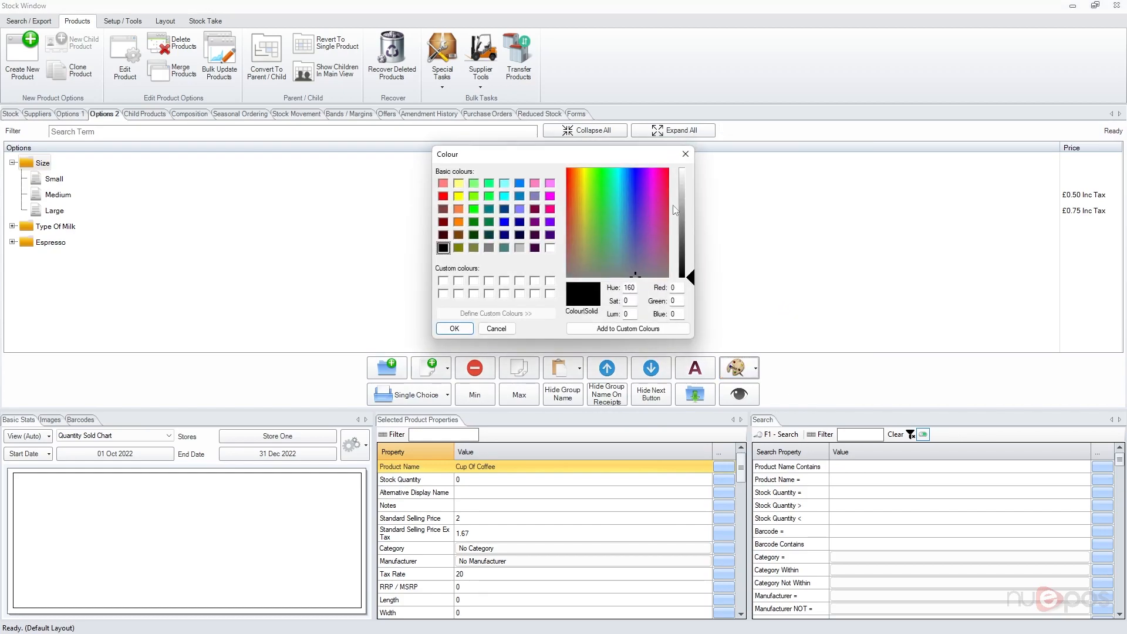
click(520, 184)
click(454, 328)
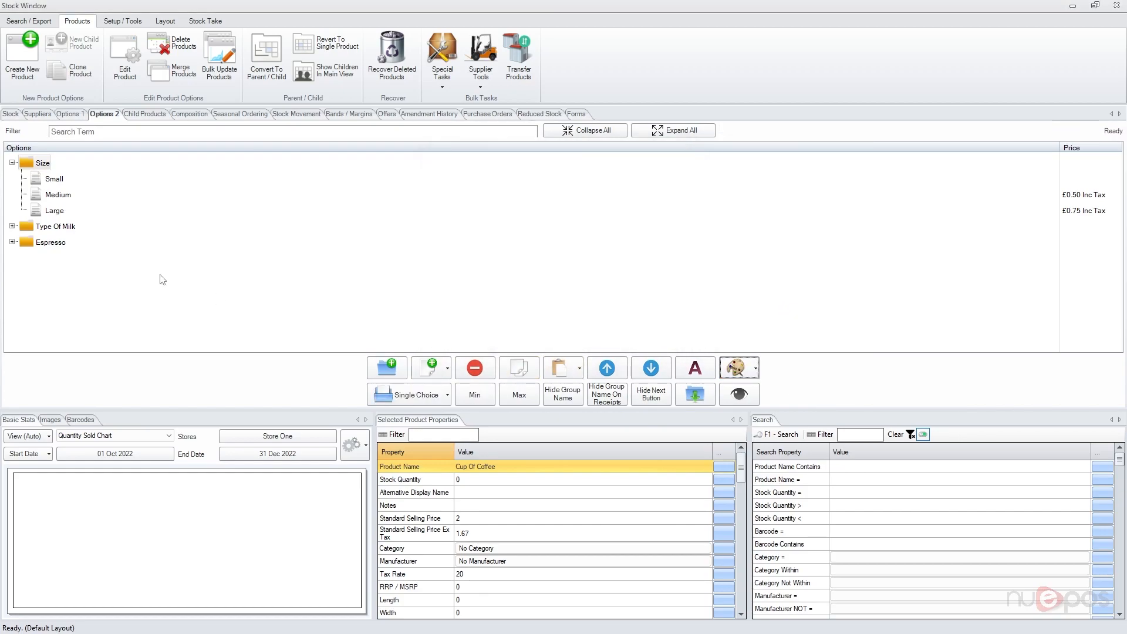
Set the text colour of the Size group to white
click(756, 368)
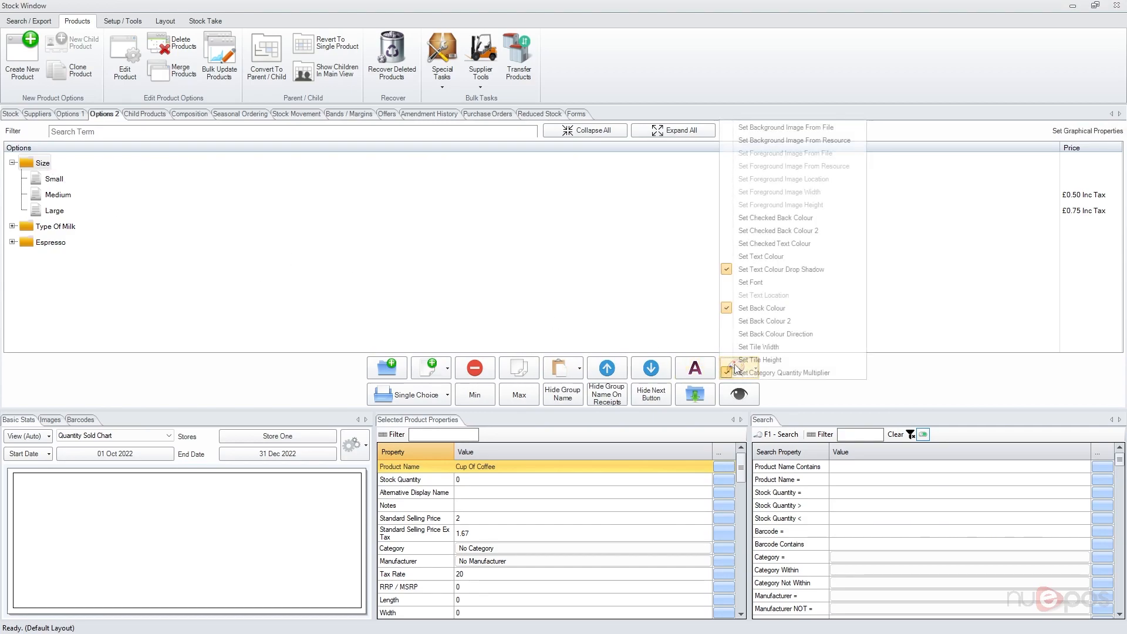
click(798, 257)
click(550, 248)
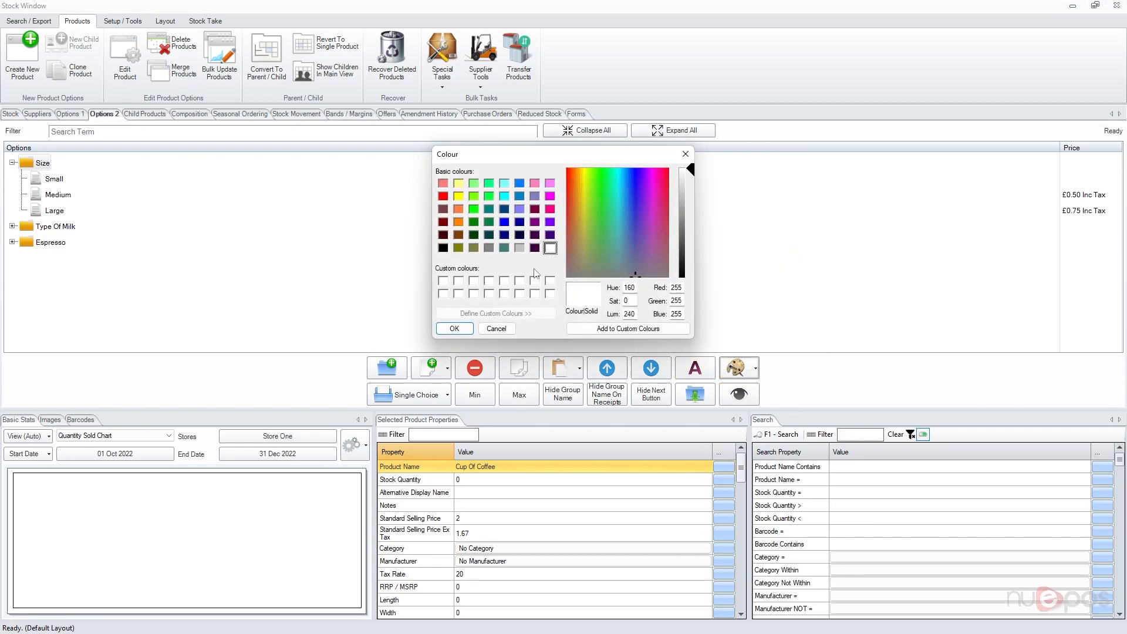
click(453, 329)
Change the font used for the Size group's option tiles
click(755, 368)
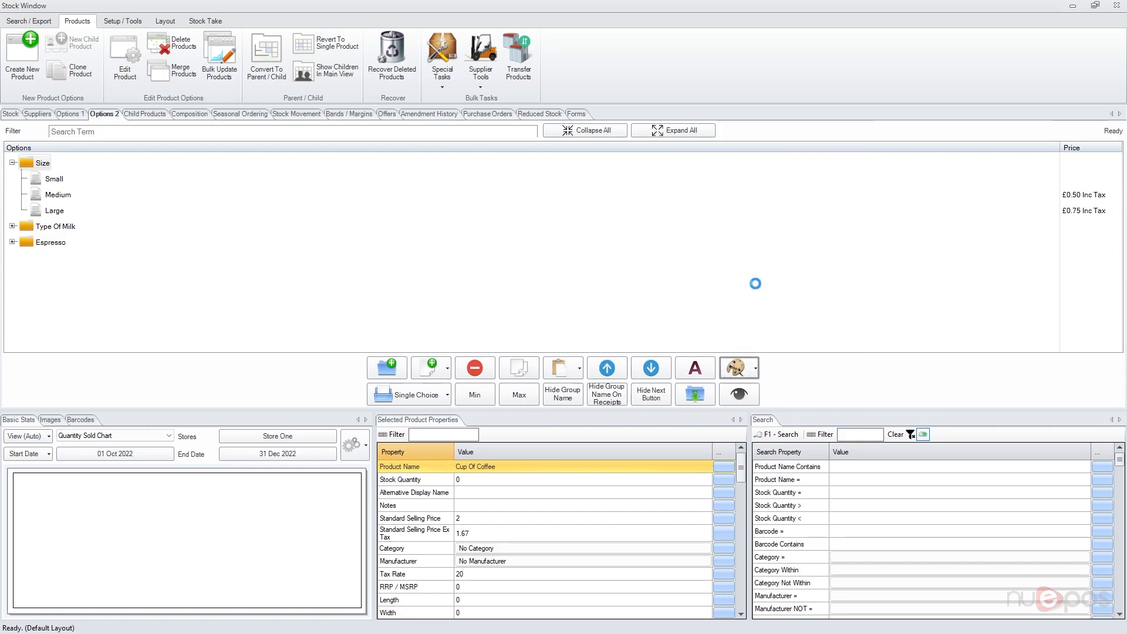
click(757, 282)
click(667, 193)
key(Down)
key(Down)
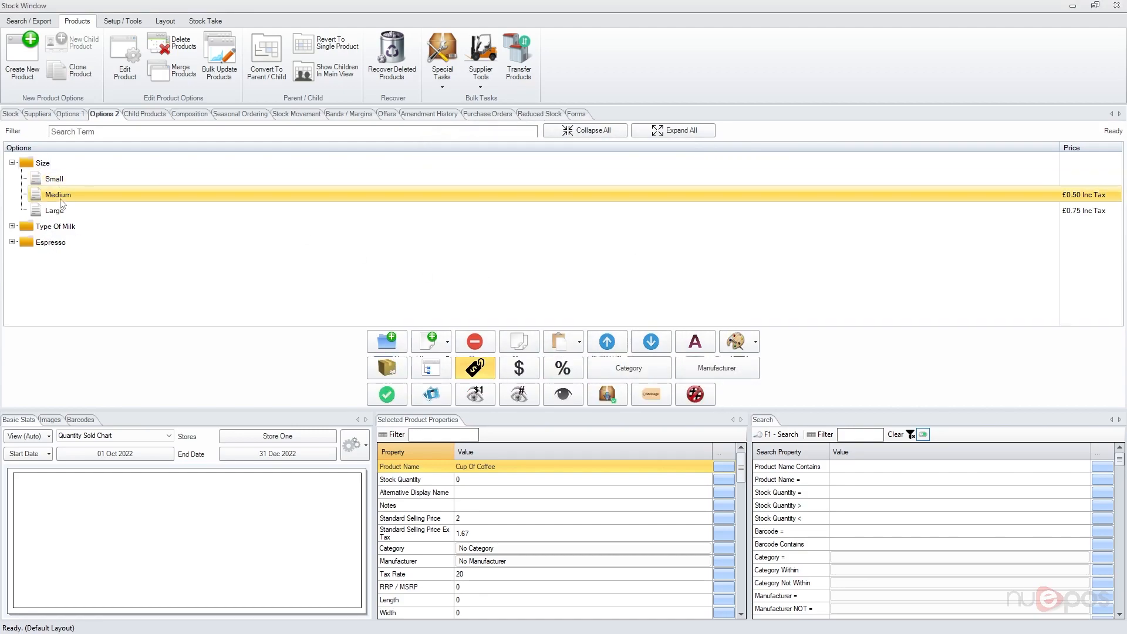
click(53, 182)
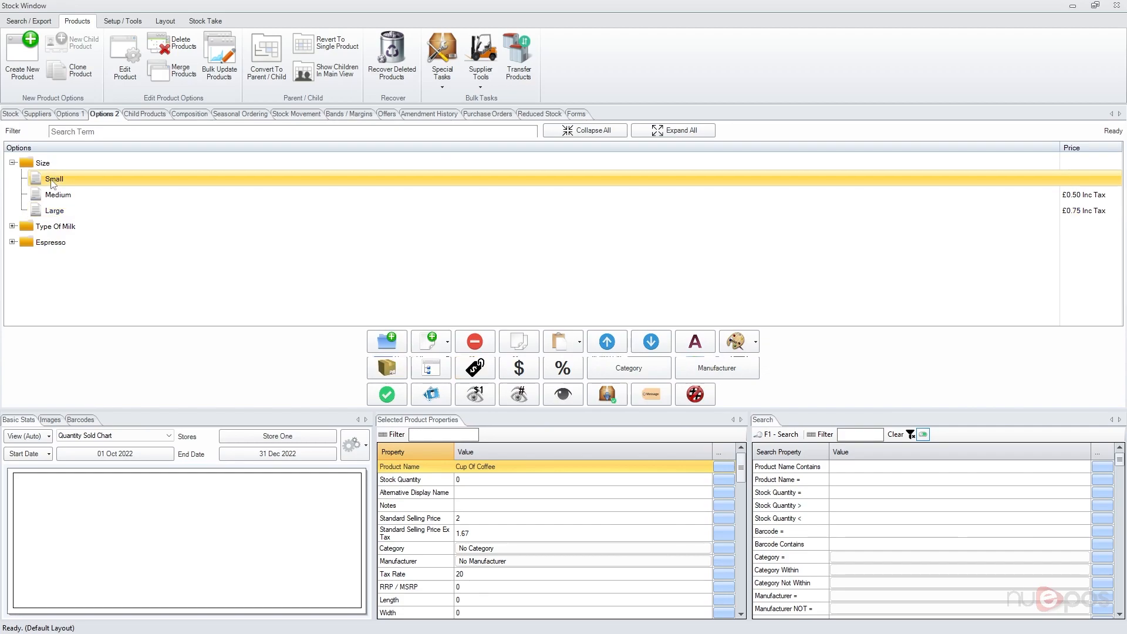
click(42, 166)
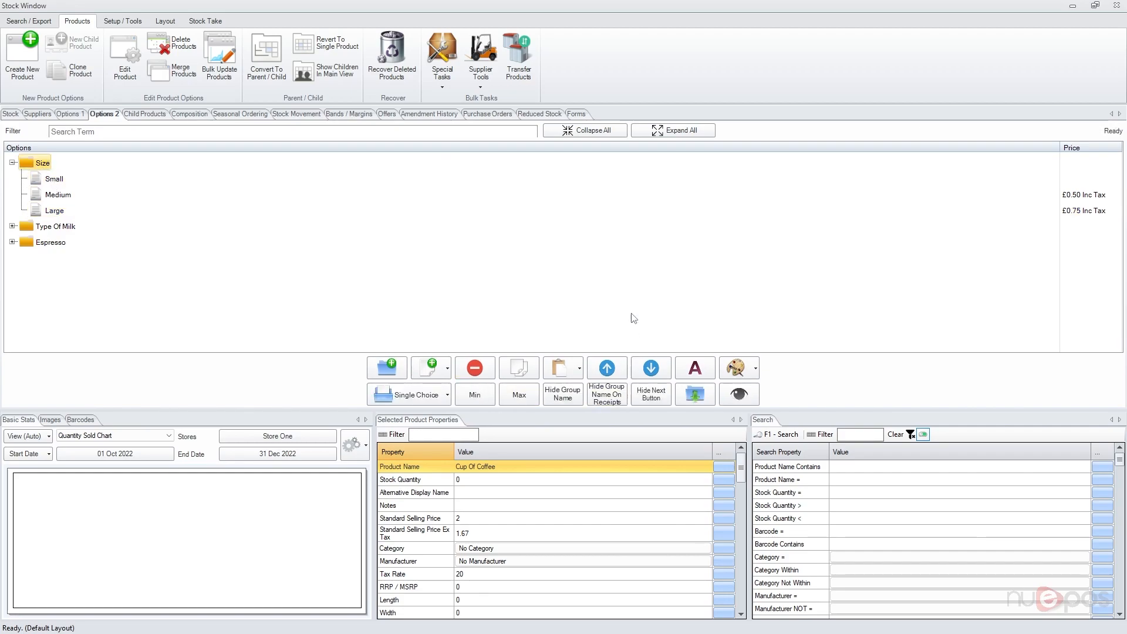
Void the item on the sales screen and add a Cup Of Coffee by finding "cup o"
click(1095, 5)
click(286, 190)
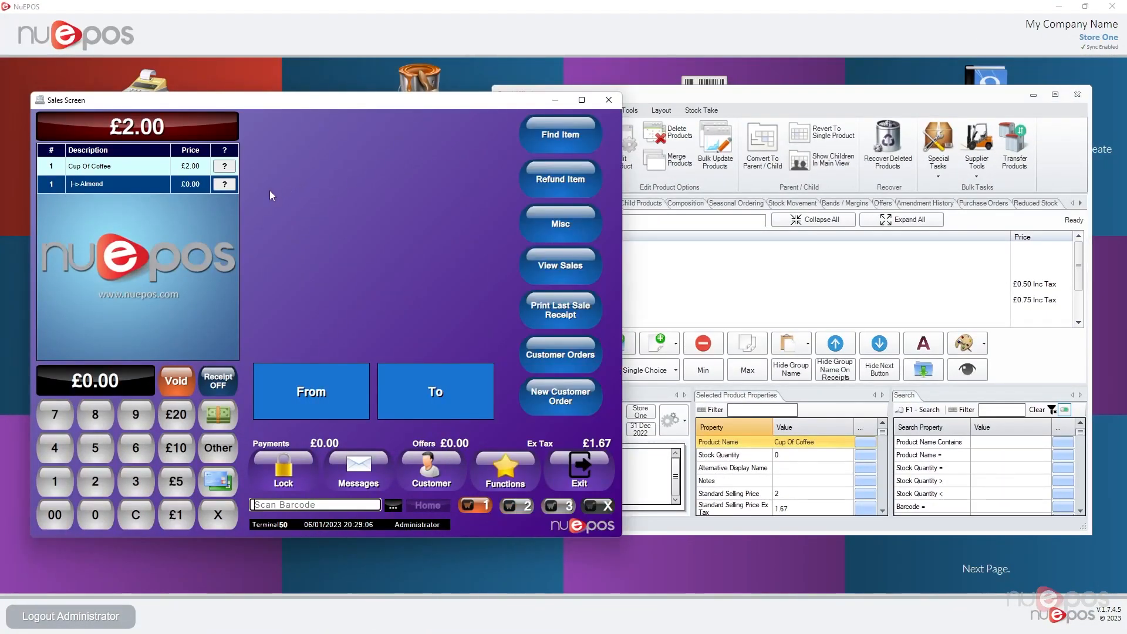
click(177, 387)
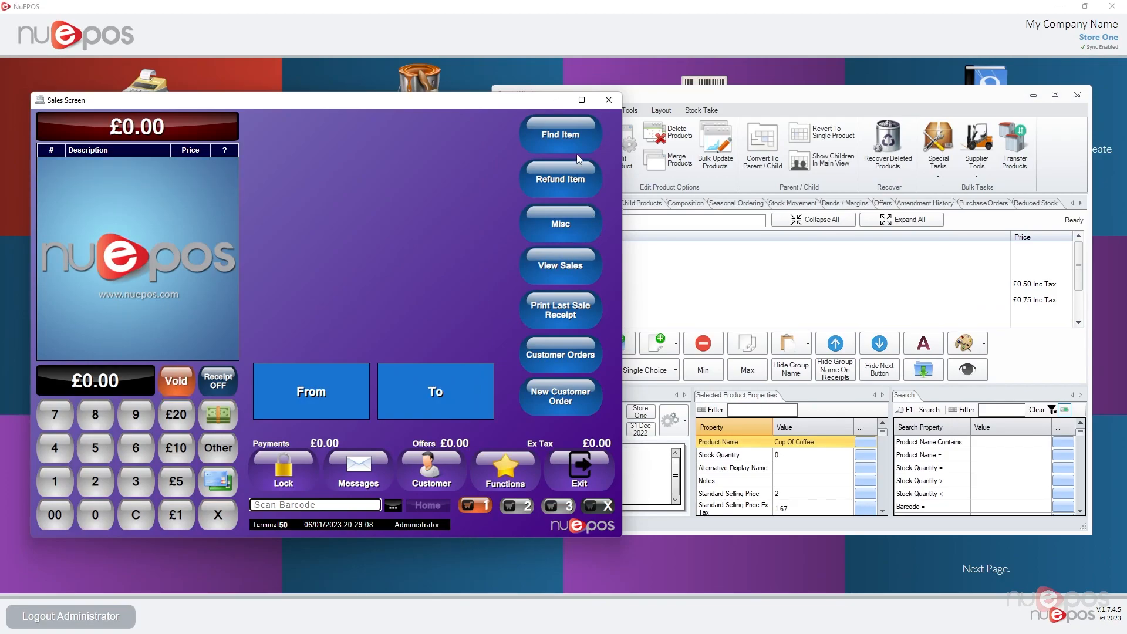
click(575, 153)
text(cup o)
key(Return)
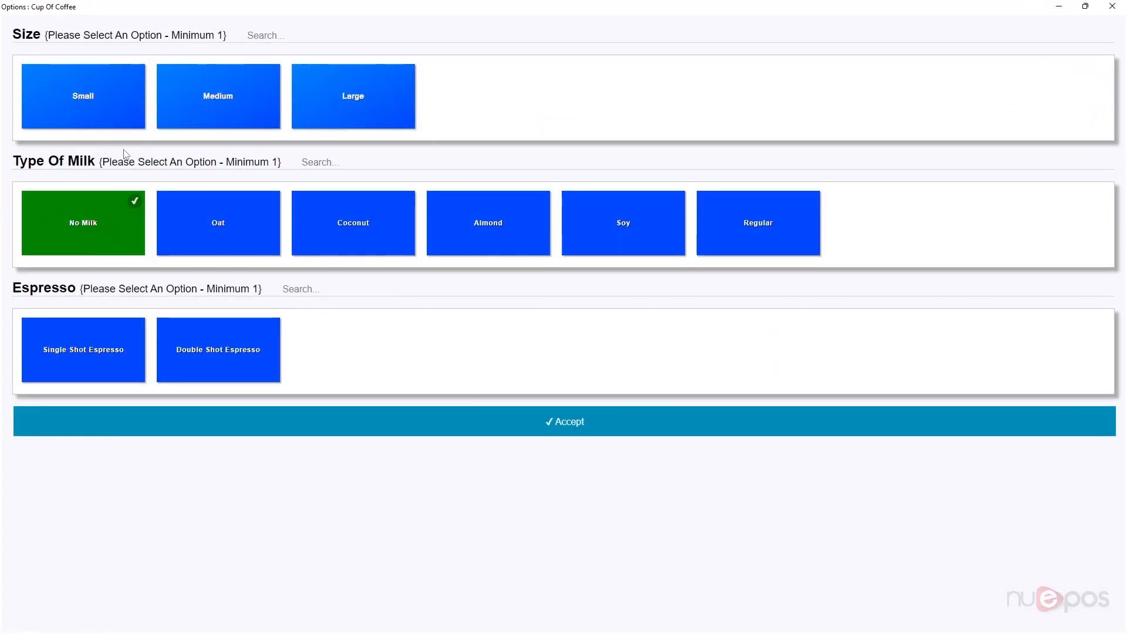
Choose Medium, Almond and Single Shot Espresso for the coffee, accept them, and select the Size line in the sale
click(126, 111)
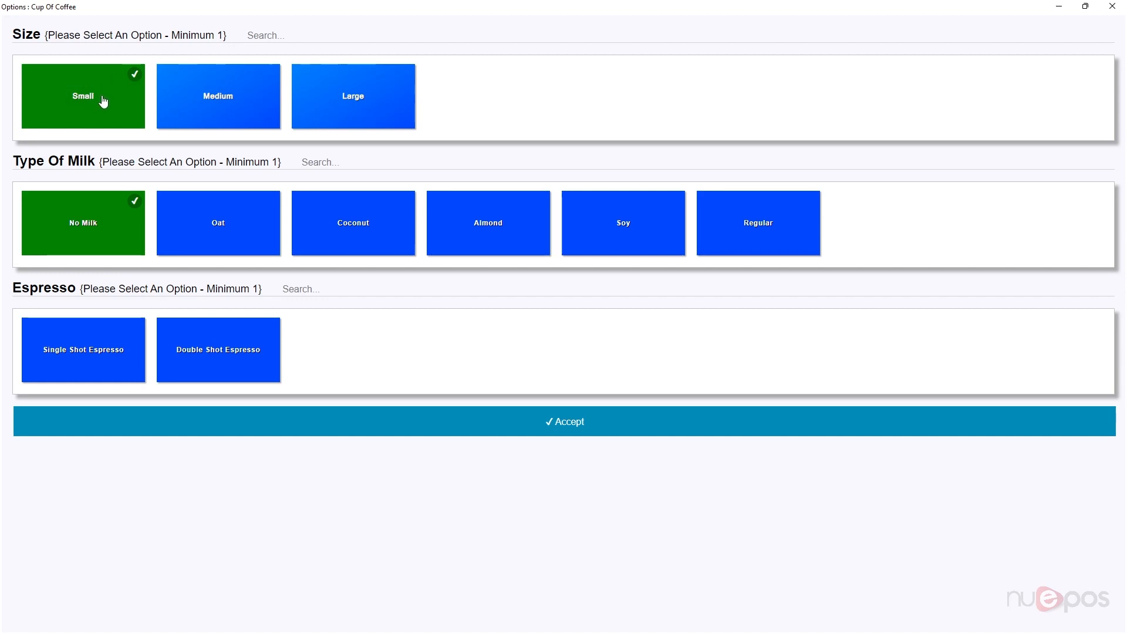
click(220, 97)
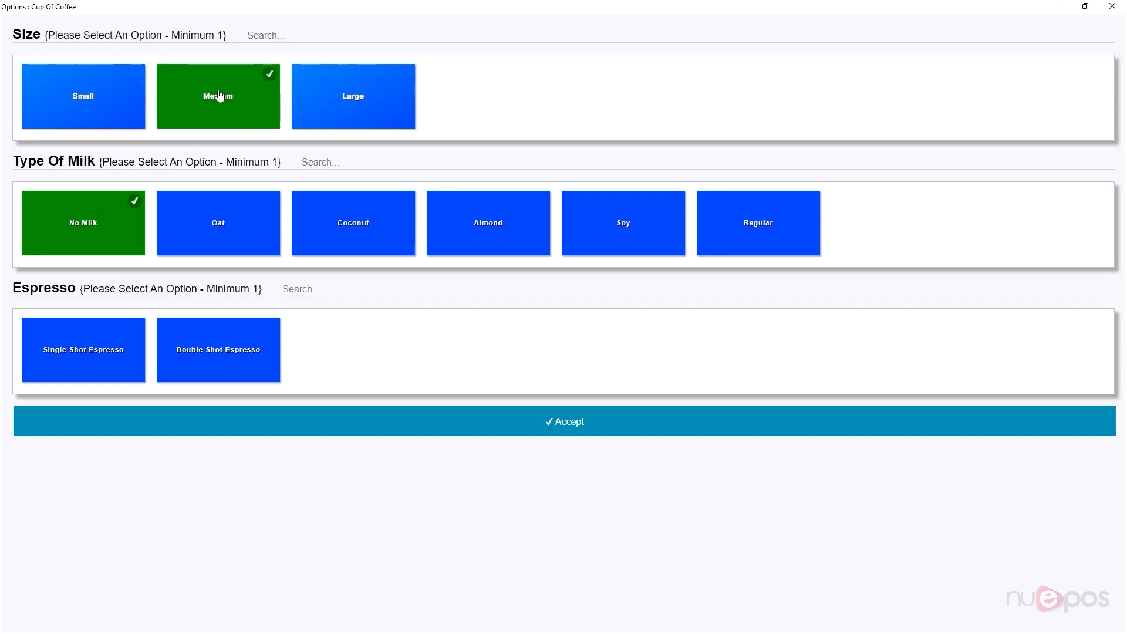
click(493, 223)
click(48, 341)
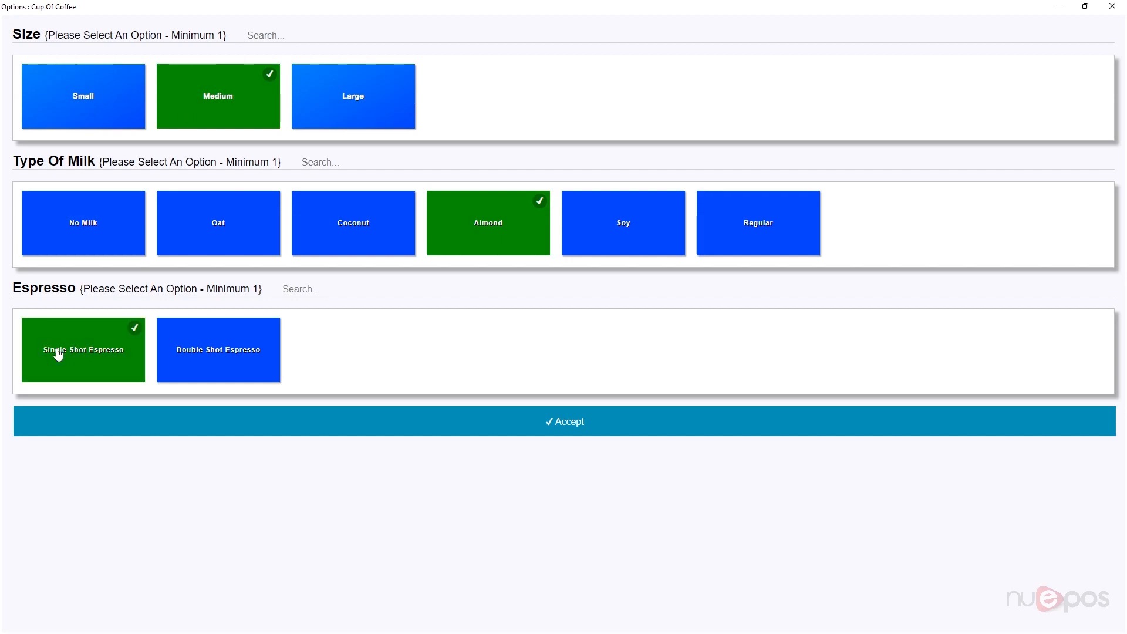
click(553, 433)
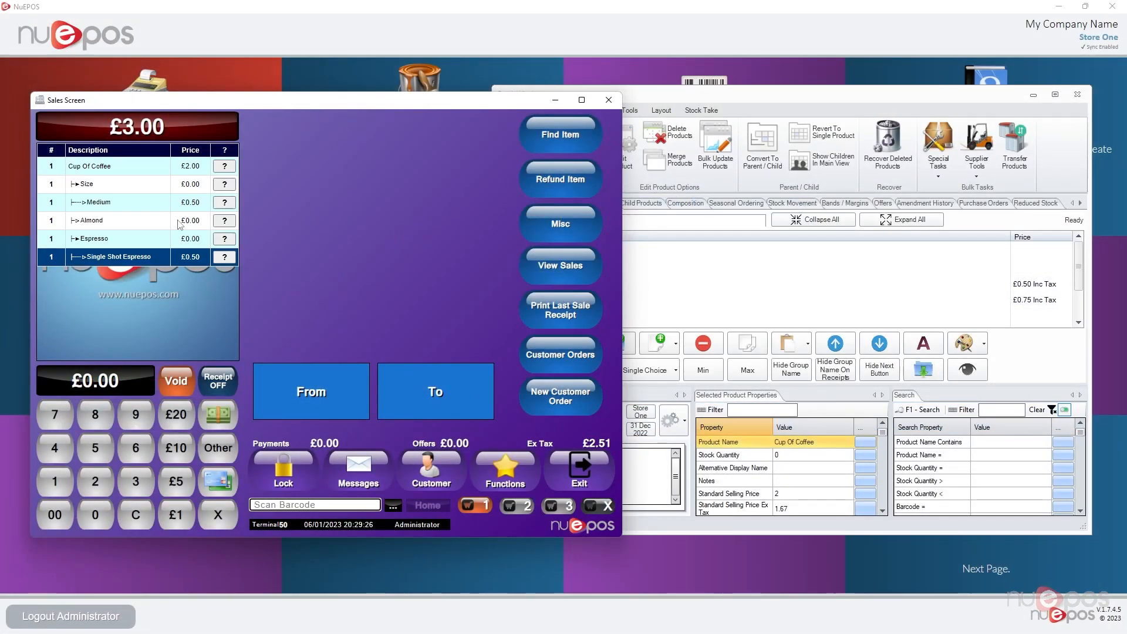
click(108, 185)
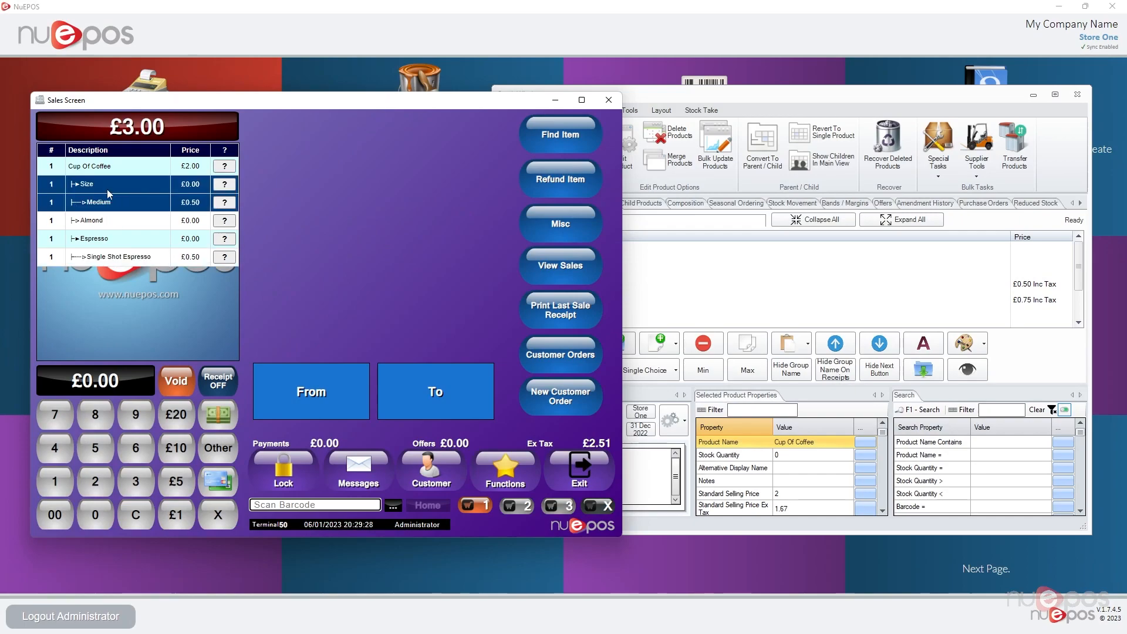
Make Small the default choice of the Size group in the stock window with a quantity of 1
click(631, 280)
click(540, 253)
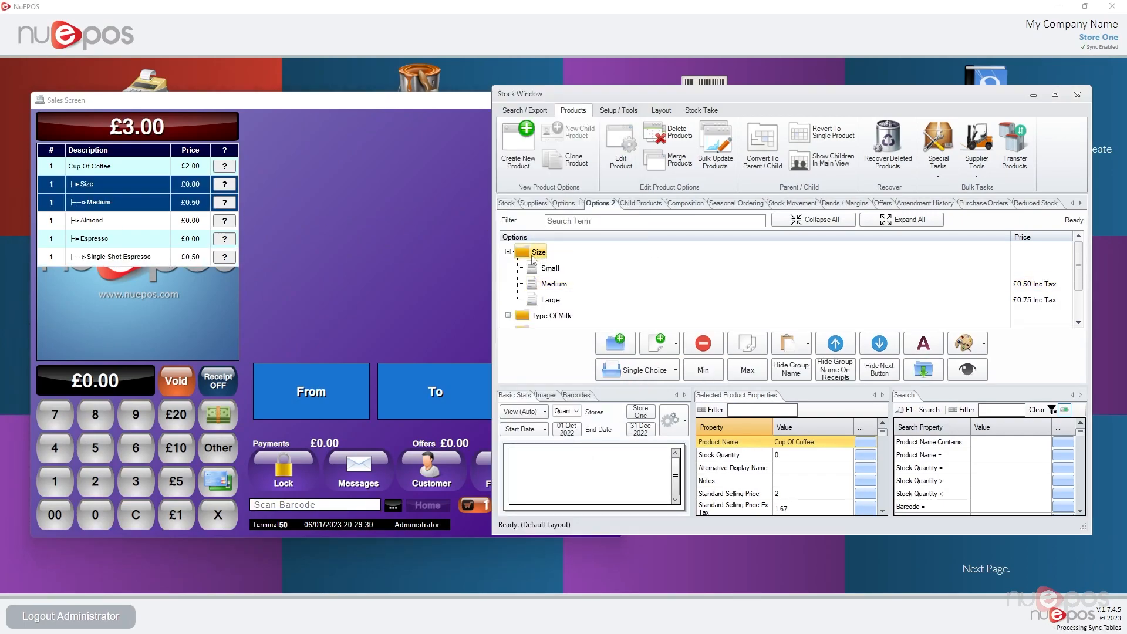
scroll(547, 275, down, 1)
scroll(549, 278, up, 1)
click(540, 269)
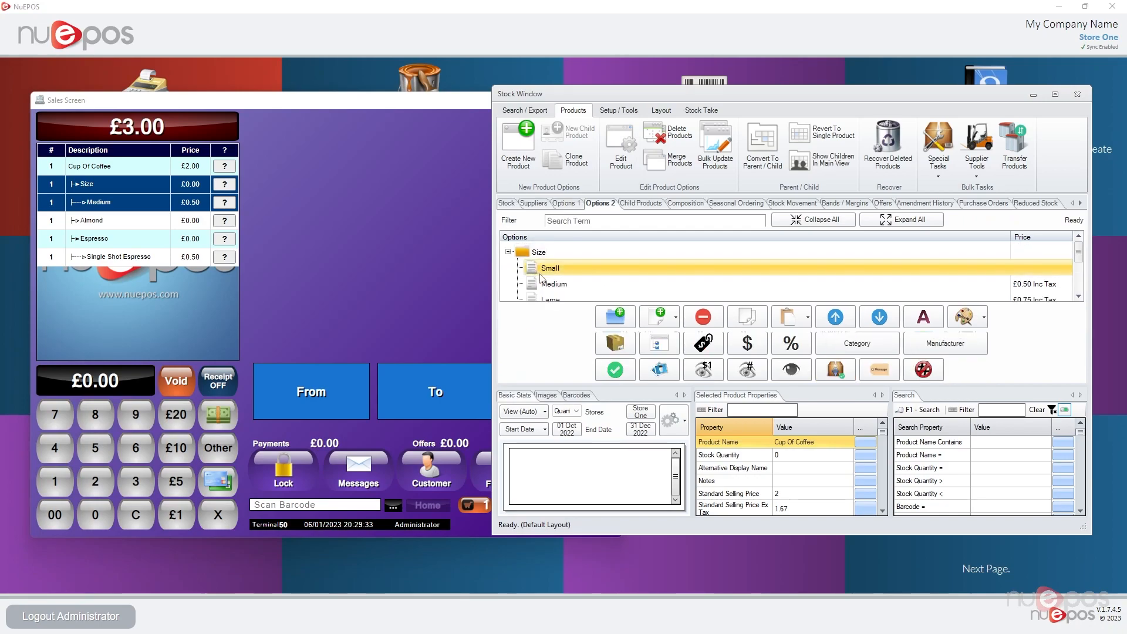
click(611, 373)
text(1)
key(Return)
Hide the group names of the Espresso and Size option groups in the cart and on receipts
scroll(544, 275, down, 2)
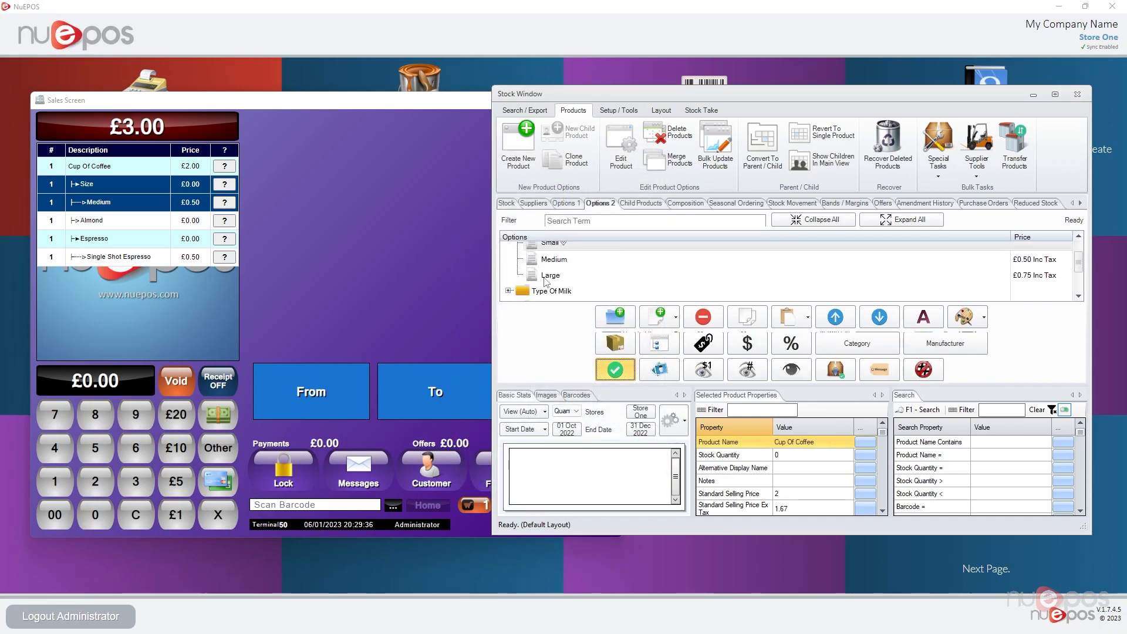
click(547, 264)
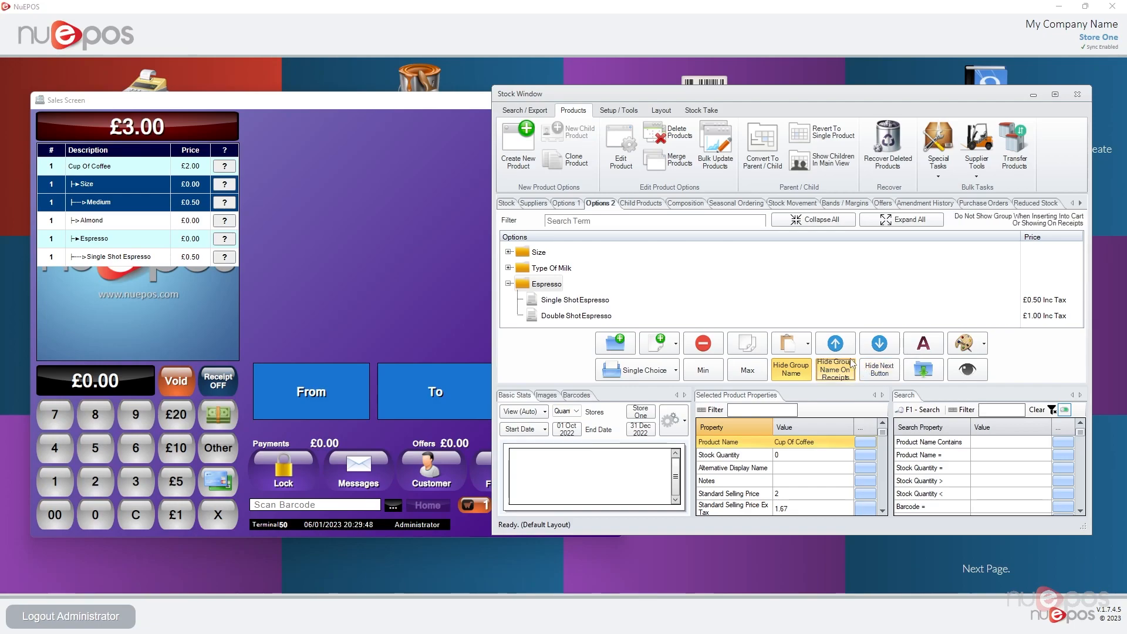
click(539, 253)
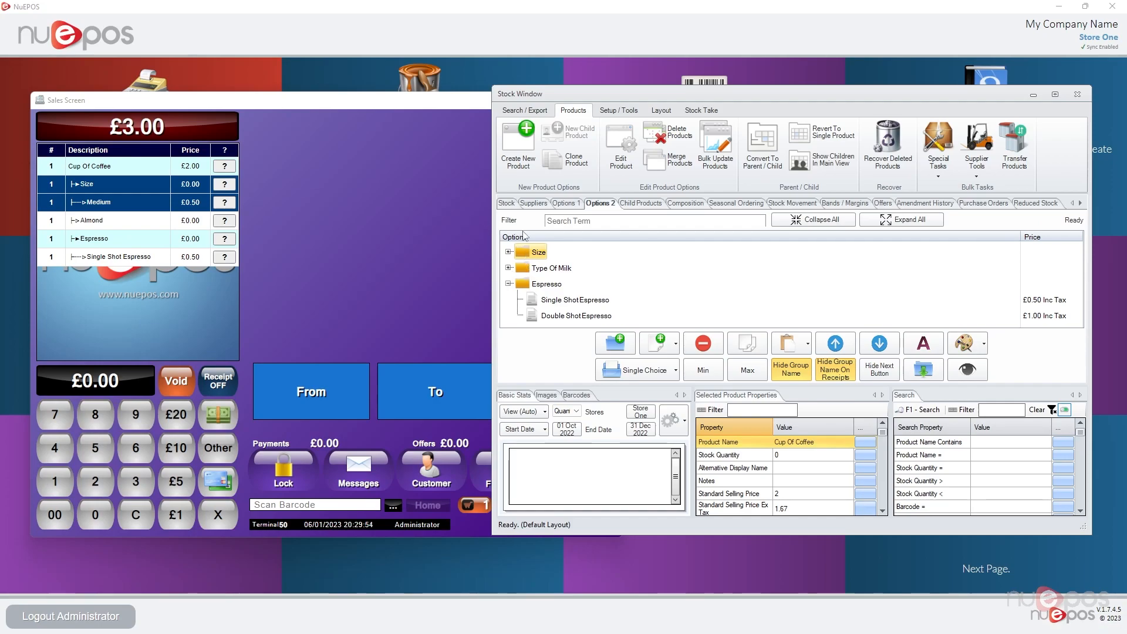
Void the Cup Of Coffee and its options from the sale on the sales screen
click(314, 283)
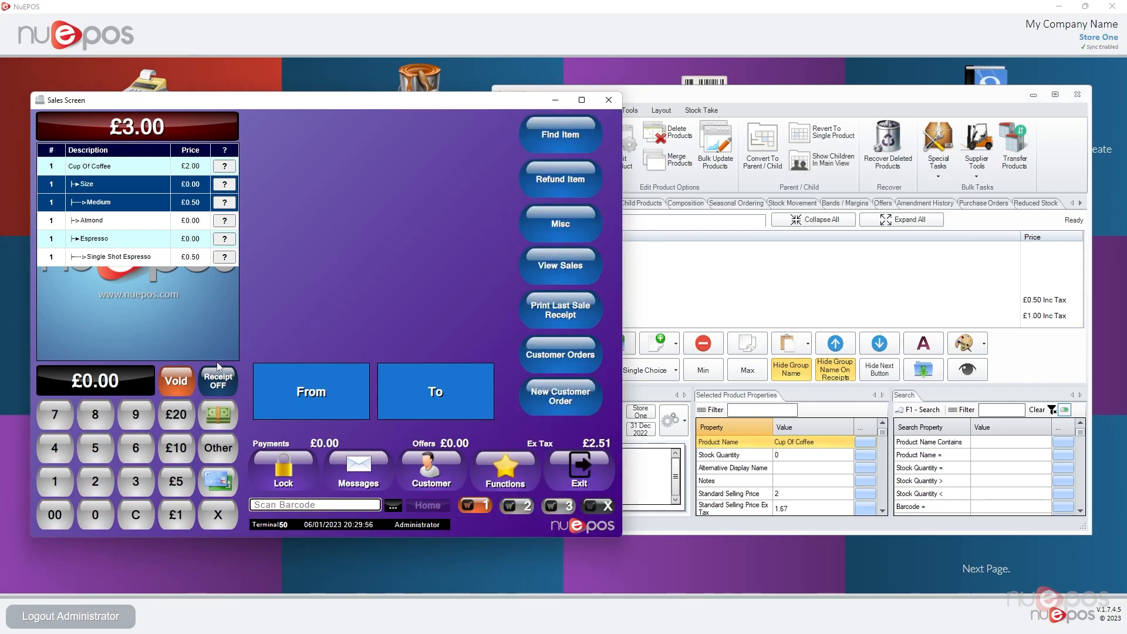
click(186, 382)
click(185, 382)
click(185, 382)
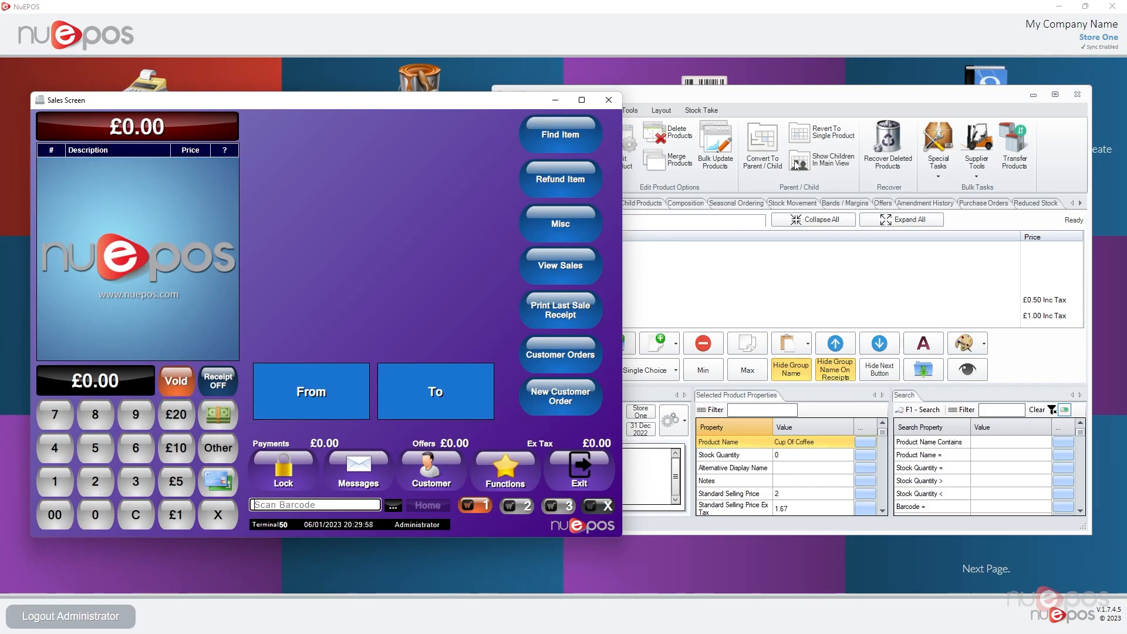
Create a new product named Breakfast in the stock window with a selling price of £6.00 and save it
click(815, 105)
click(509, 204)
click(519, 146)
text(Breakfast)
click(818, 125)
text(600)
key(Return)
click(805, 511)
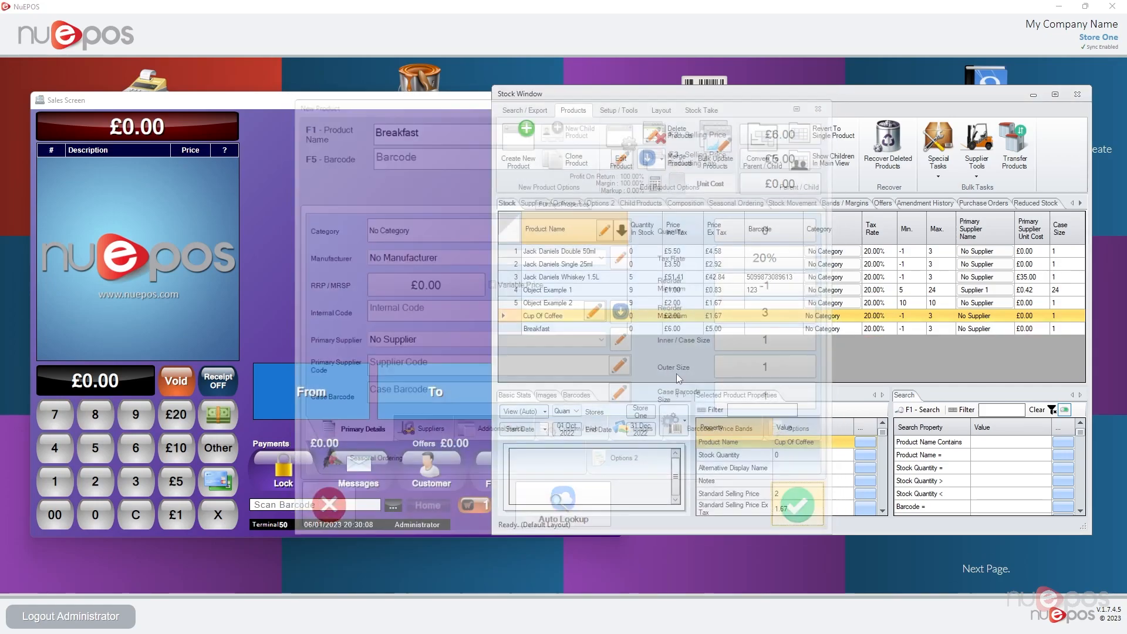
Open the Breakfast product's Options 2 in a maximized stock window and add an option group named Extras
click(598, 330)
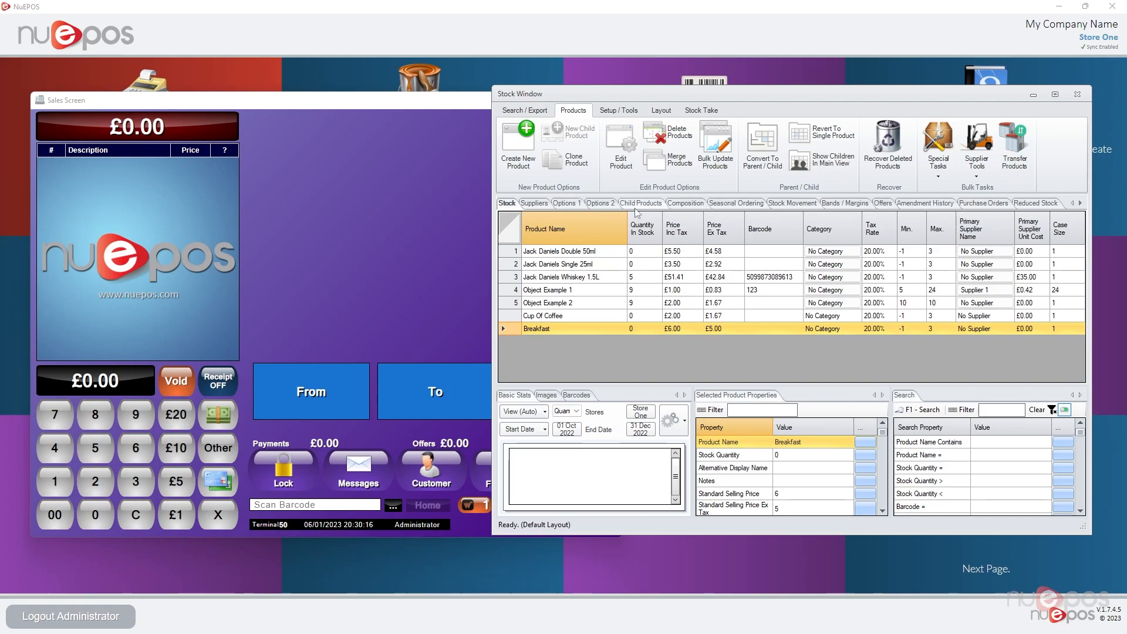
click(600, 203)
click(1055, 94)
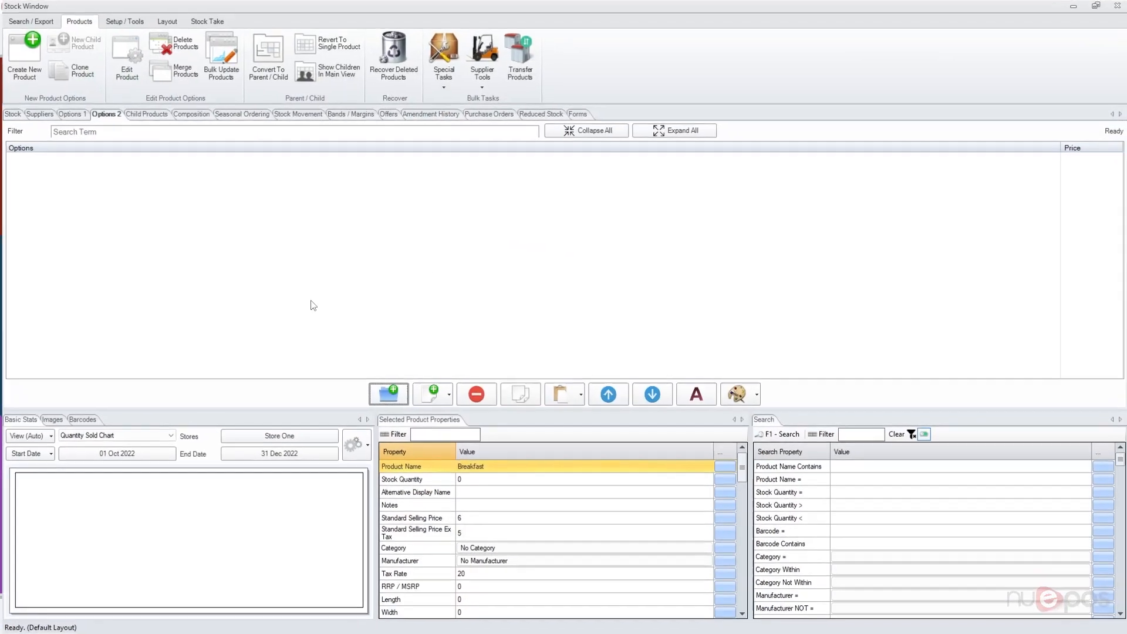
click(399, 394)
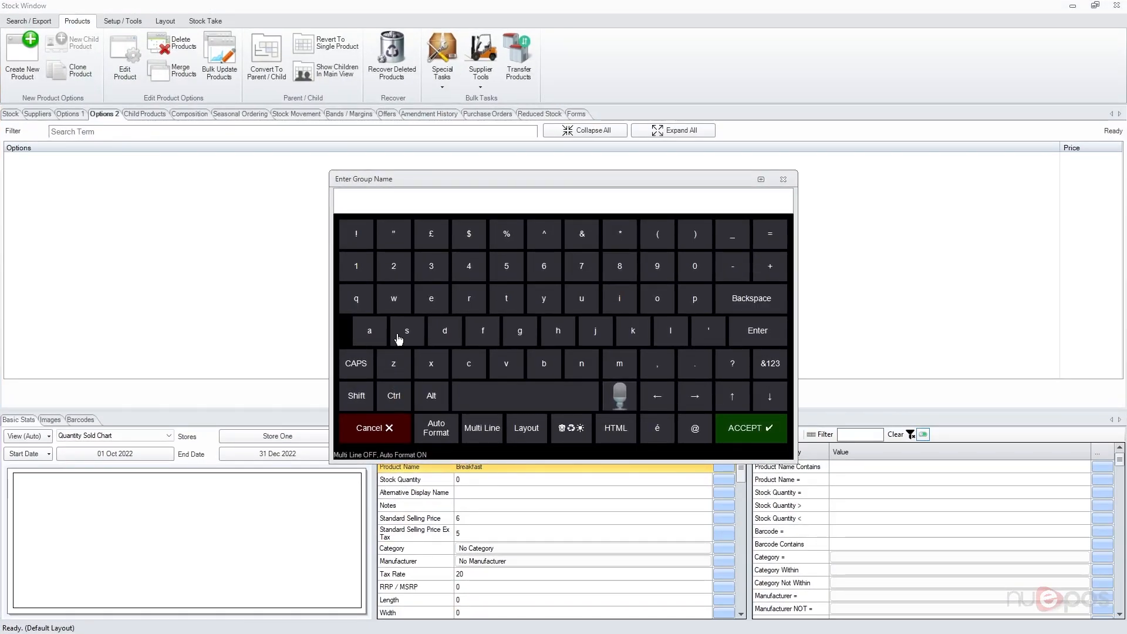
text(Extras)
key(Return)
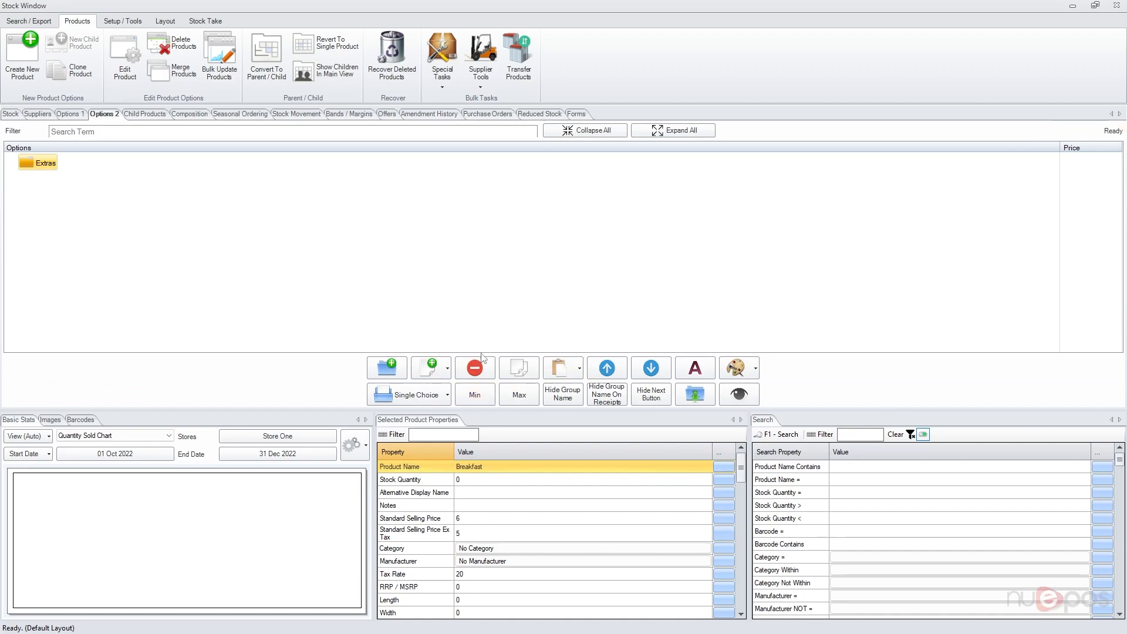
Add the options Extra Sausage, Extra Bacon and Extra Egg to the Extras group
click(437, 371)
click(455, 384)
text(extra Sausage)
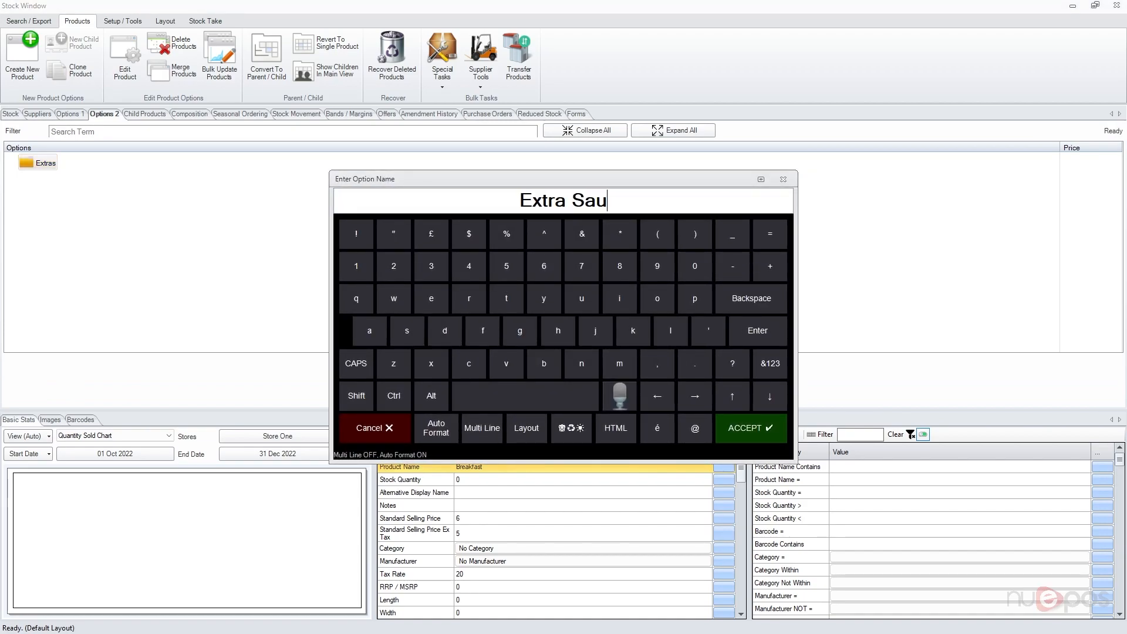
key(Return)
text(Extra )
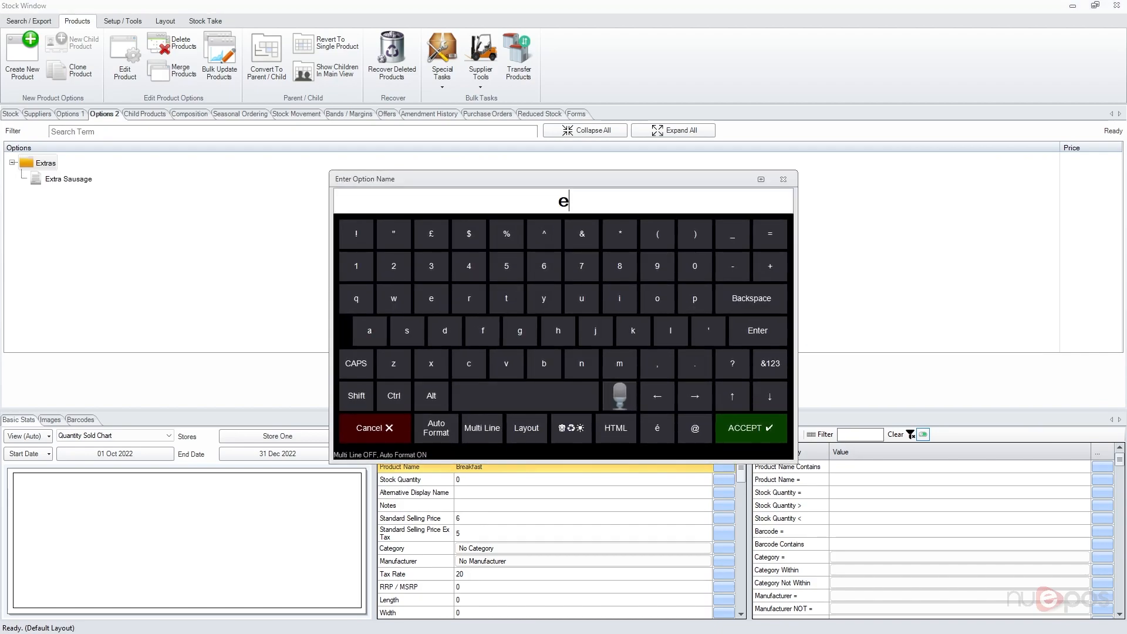
text(Bacon)
key(Return)
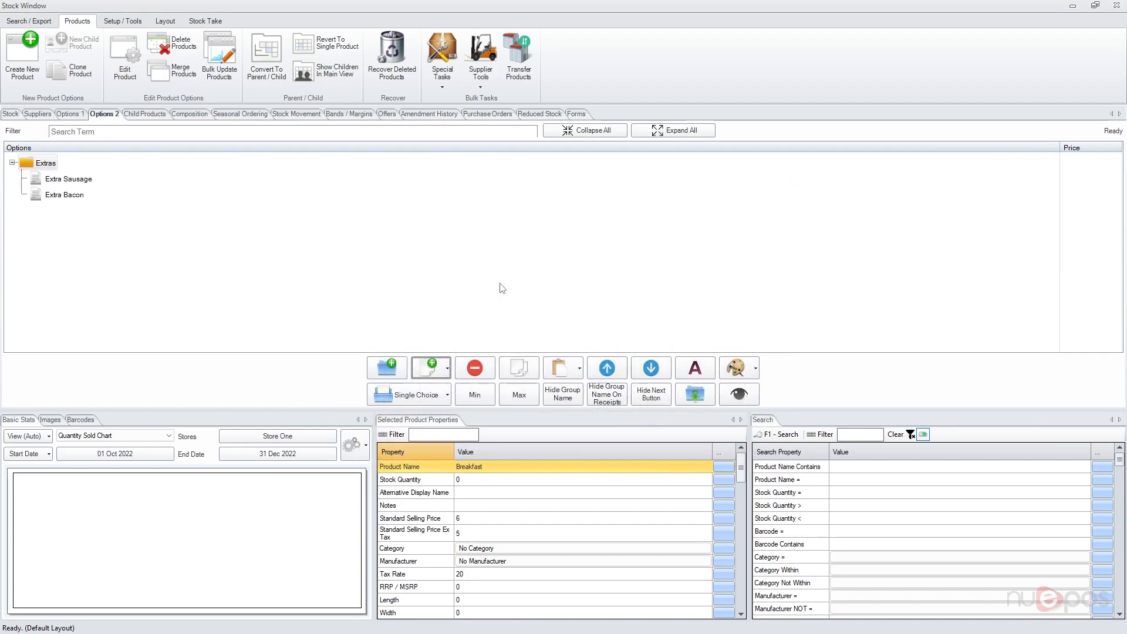
text(Extra e)
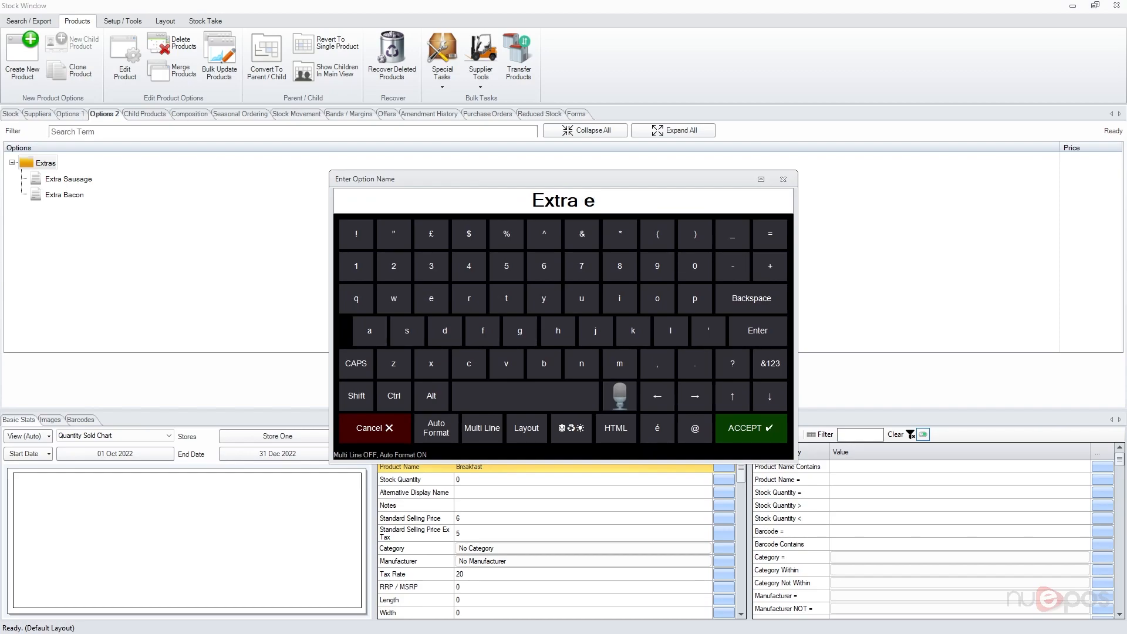
key(BackSpace)
text(Egg)
key(Return)
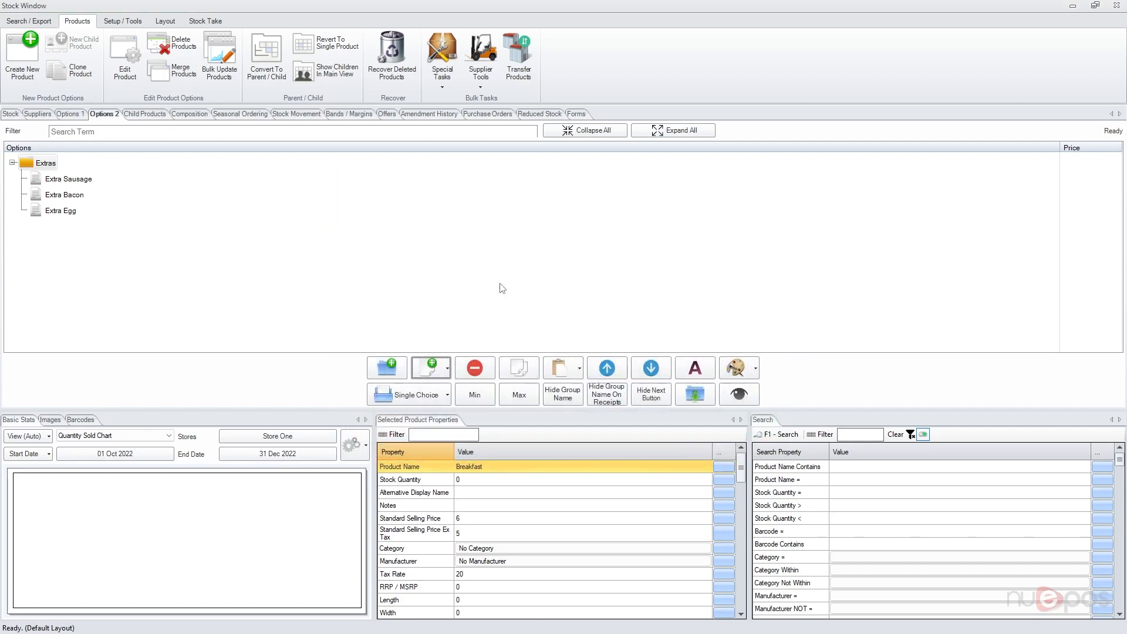
Set the tax-inclusive price of the Extra Sausage option to £0.50
click(48, 167)
click(51, 182)
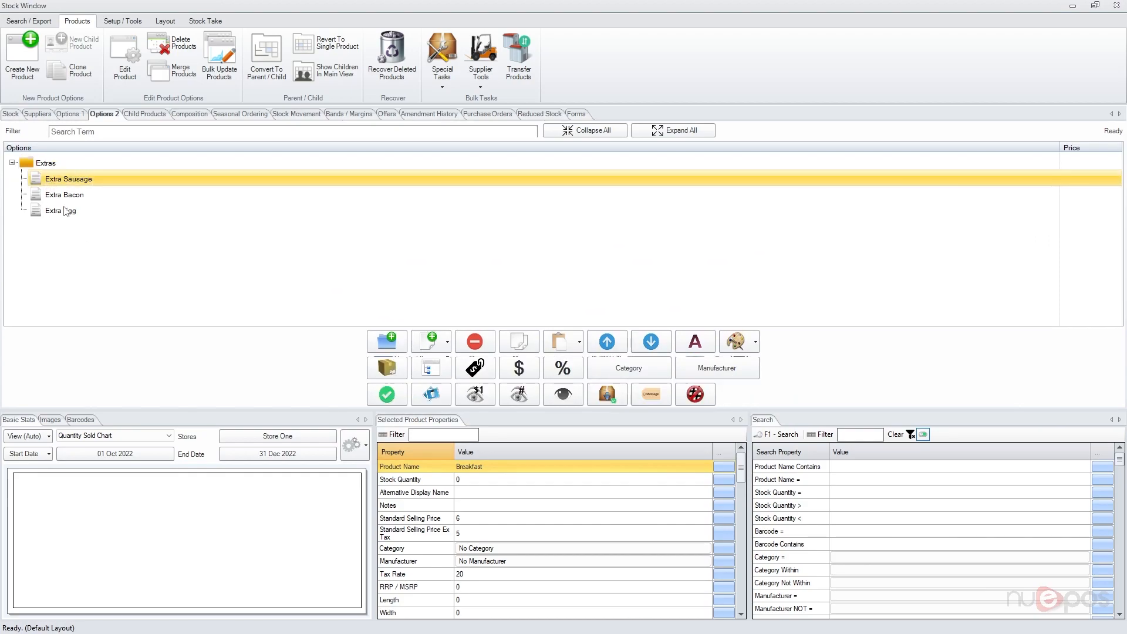
click(477, 368)
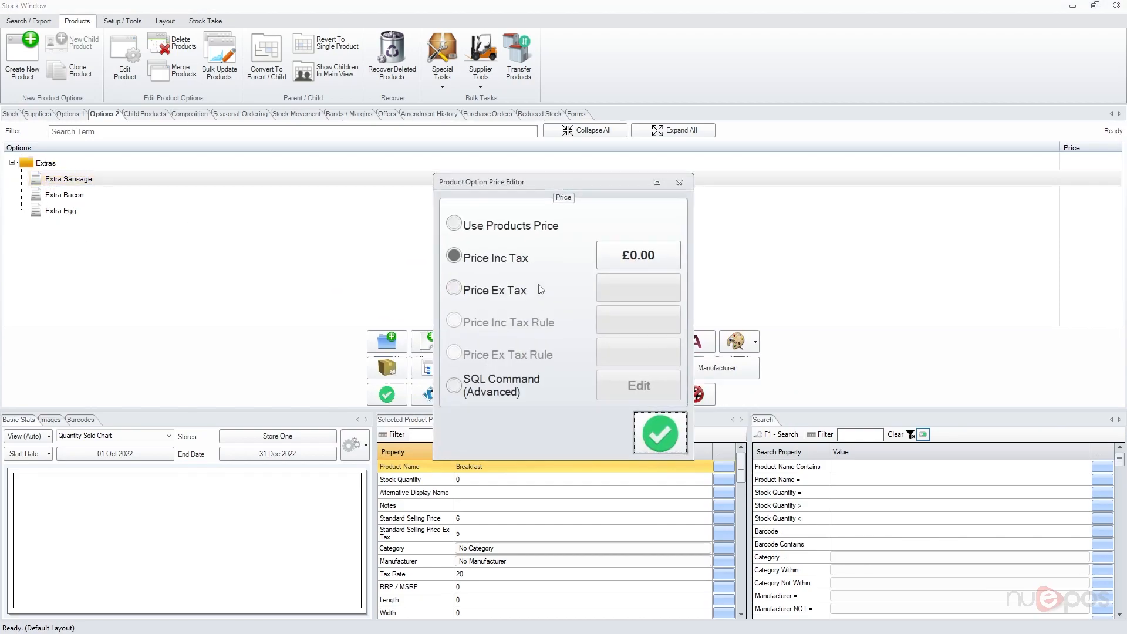
click(649, 263)
text(50)
key(Return)
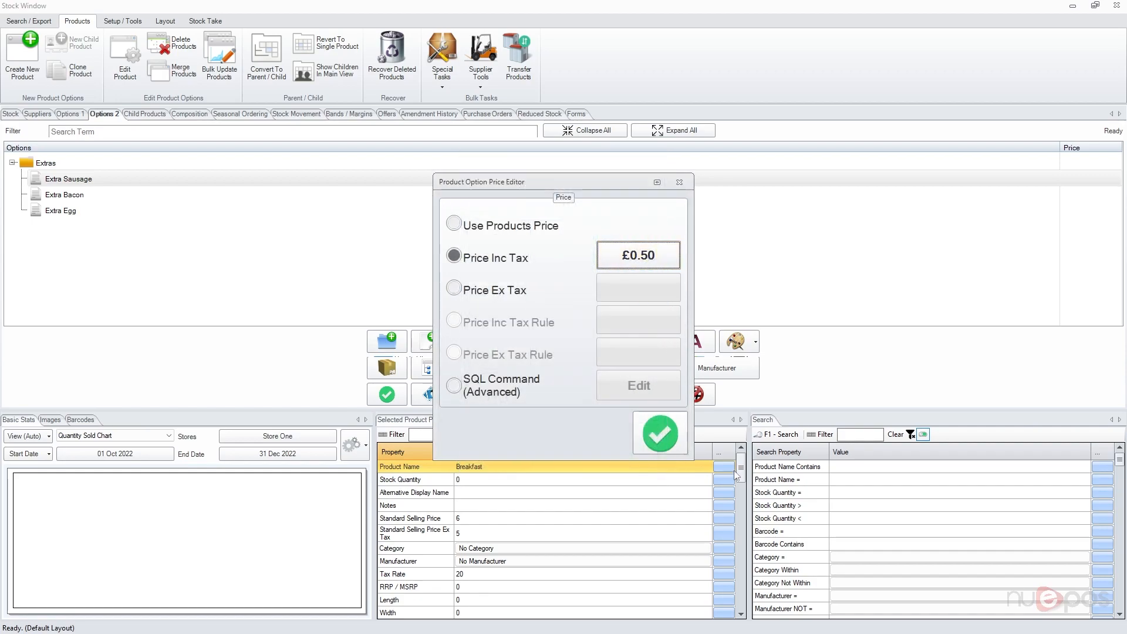
click(673, 443)
Set the tax-inclusive price of the Extra Bacon option to £0.60
click(39, 197)
click(475, 368)
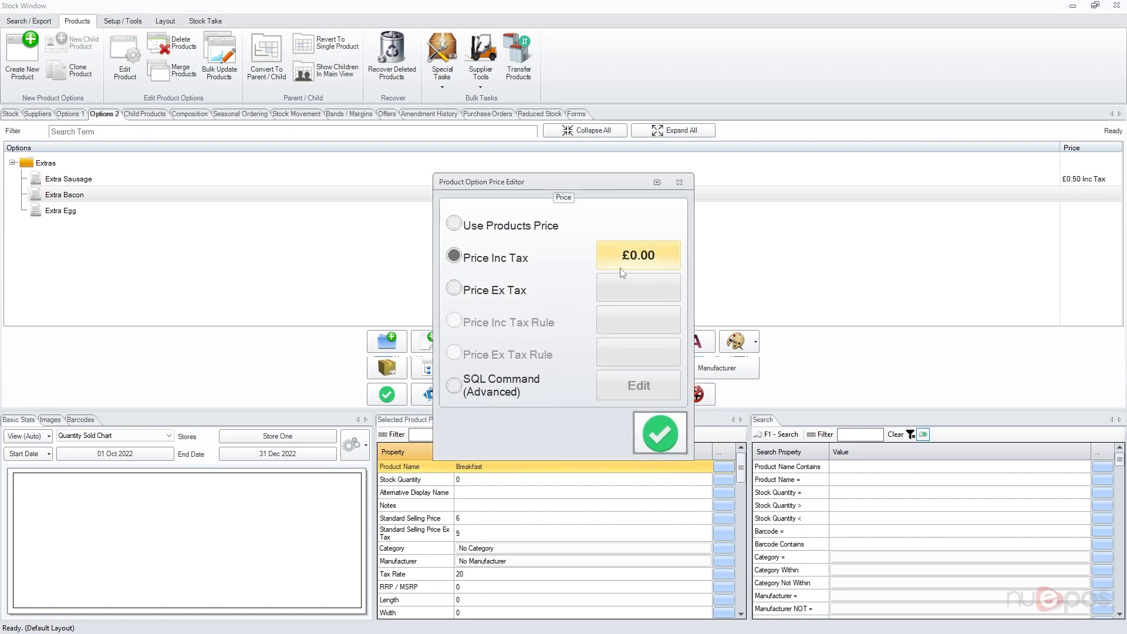
click(620, 265)
text(60)
key(Return)
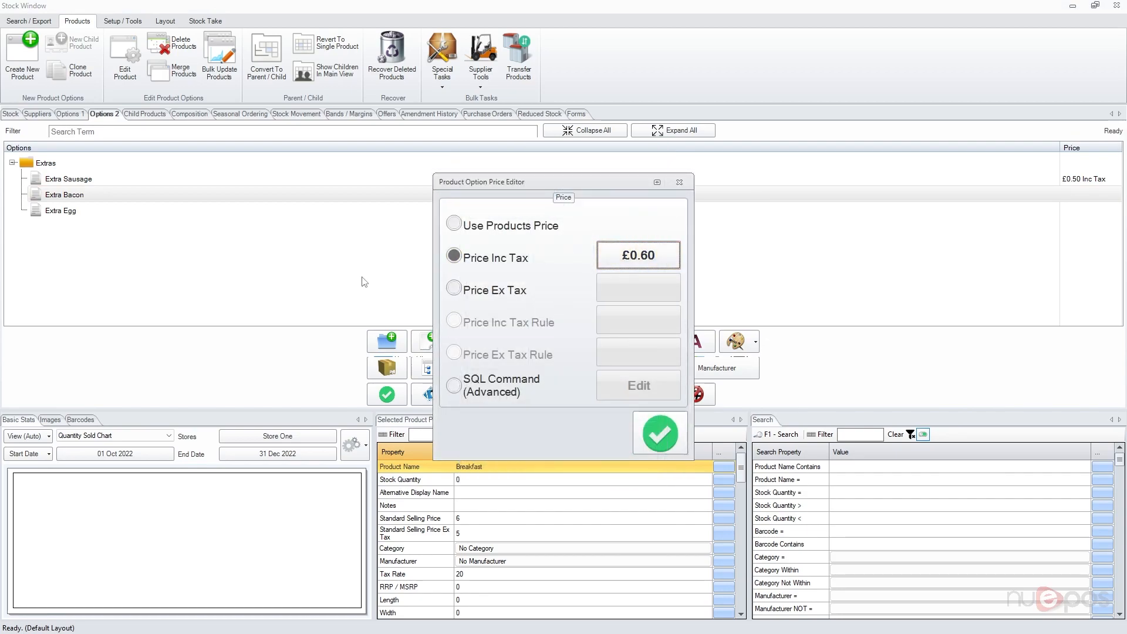
click(659, 434)
Set the tax-inclusive price of the Extra Egg option to £0.70
click(67, 212)
click(475, 368)
click(636, 258)
text(70)
key(Return)
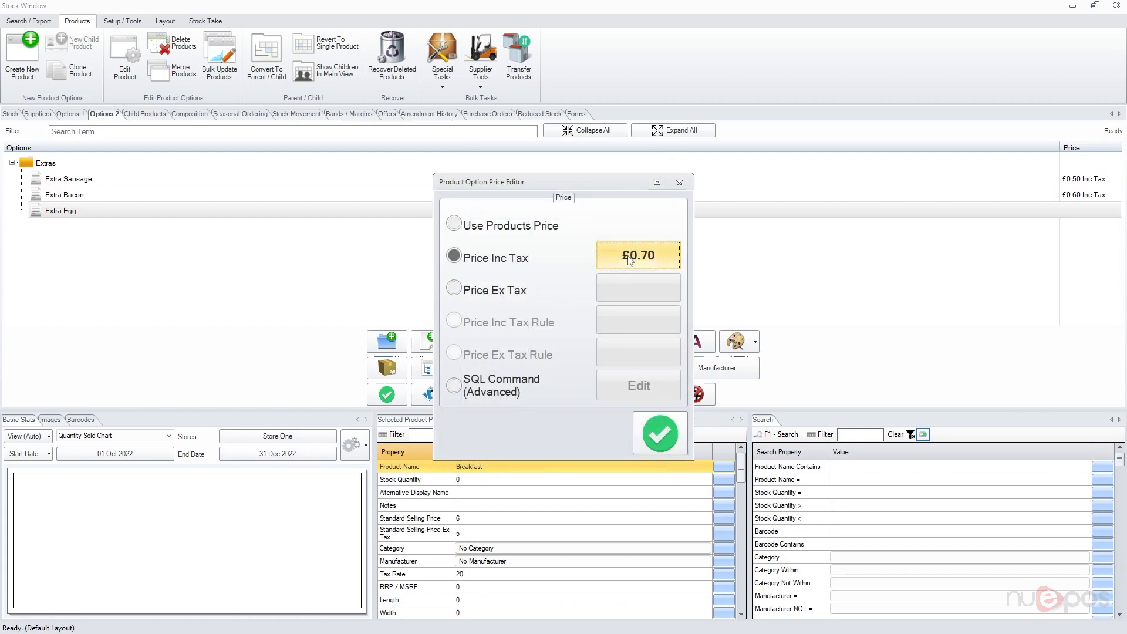
click(660, 437)
Change the Extras group's selection type to Multiple Choice
click(42, 161)
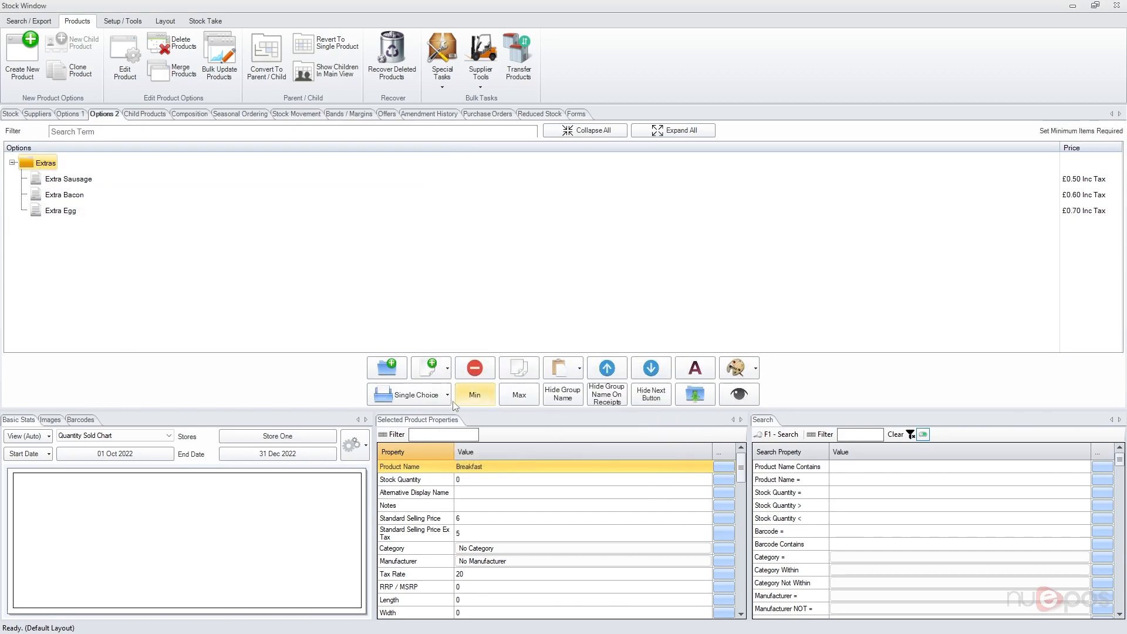
click(414, 395)
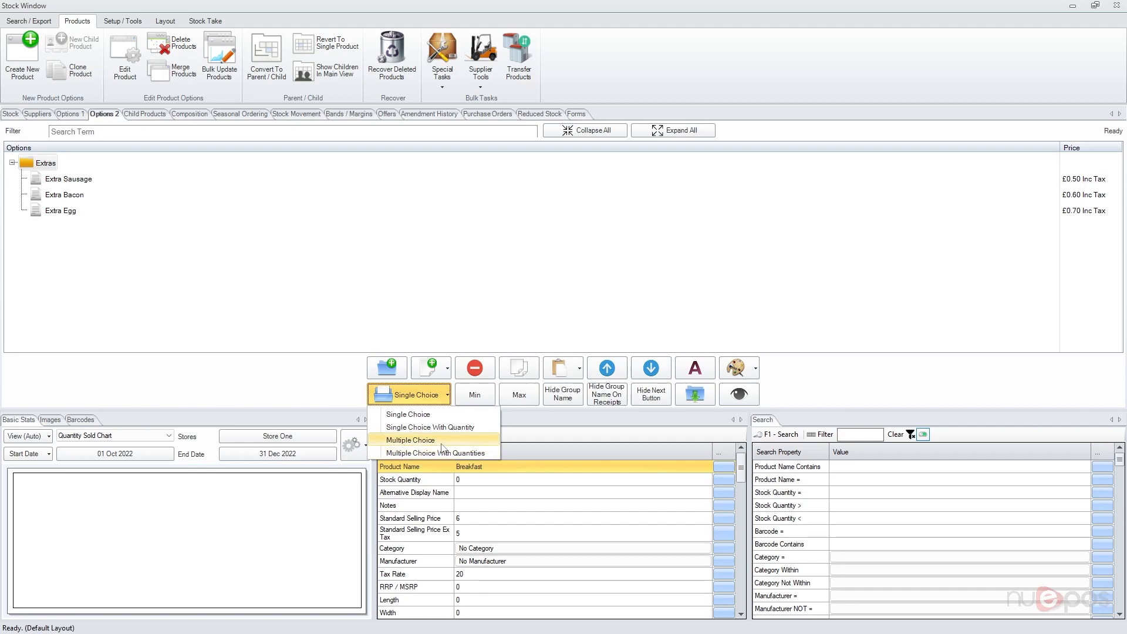
click(438, 441)
click(46, 165)
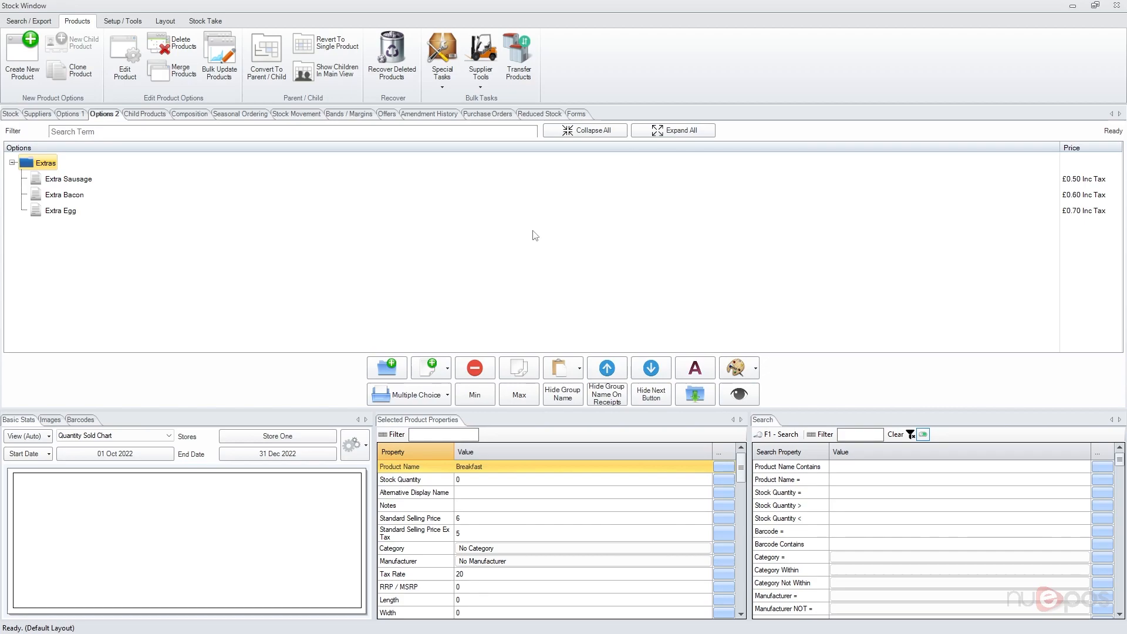
Restore the stock window's smaller size and add a Breakfast on the sales screen by finding "break"
double_click(662, 6)
drag(752, 96, 801, 98)
click(397, 167)
click(577, 133)
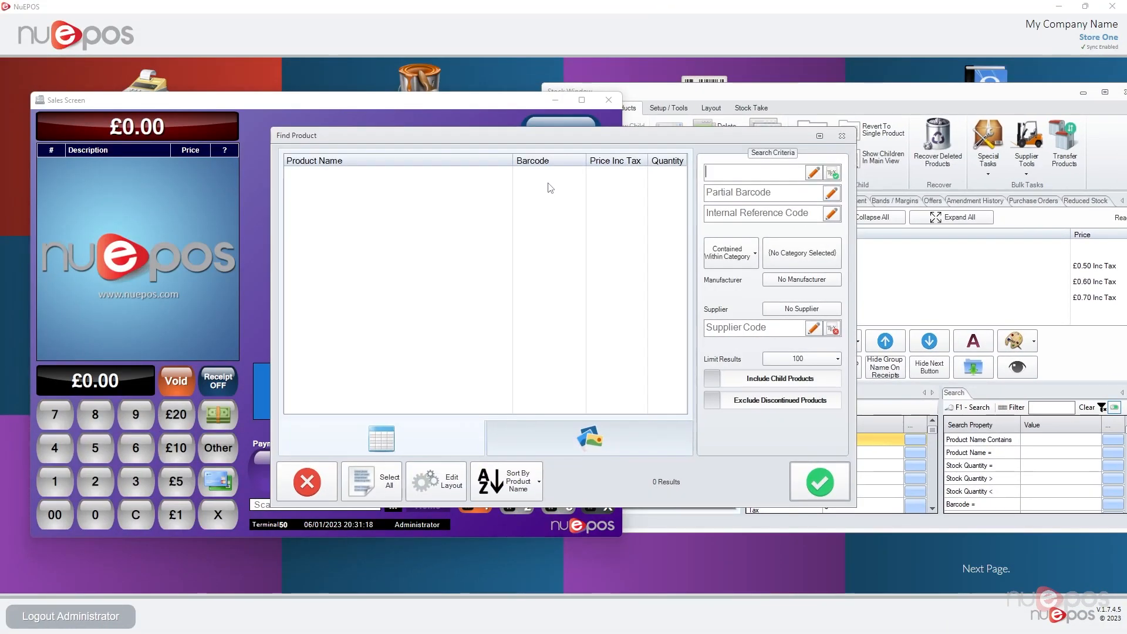
text(break)
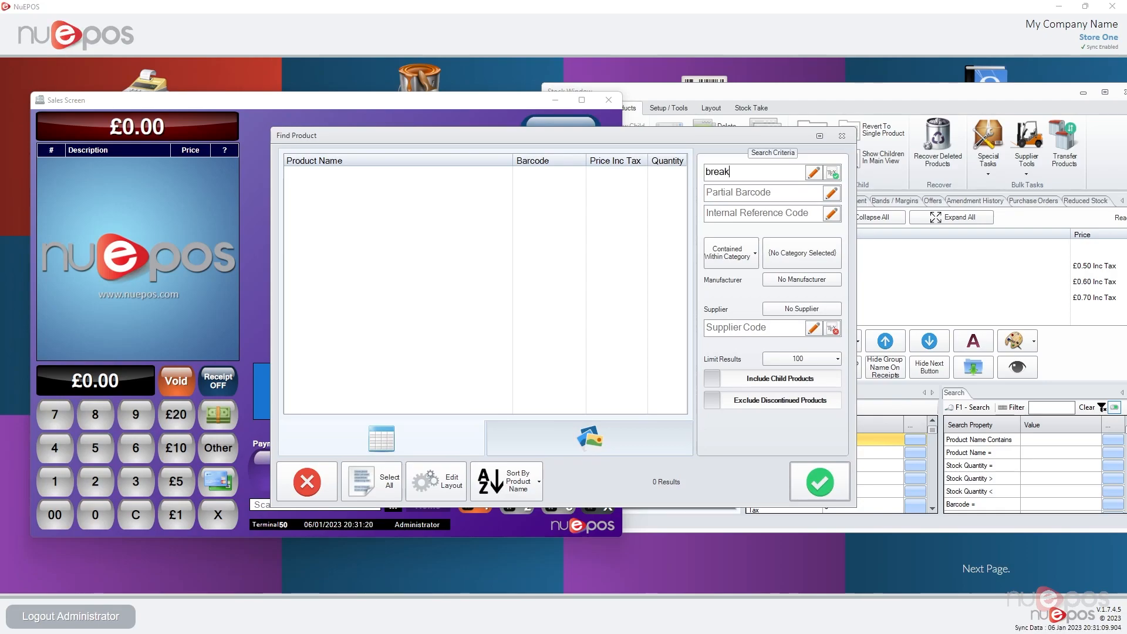
click(833, 490)
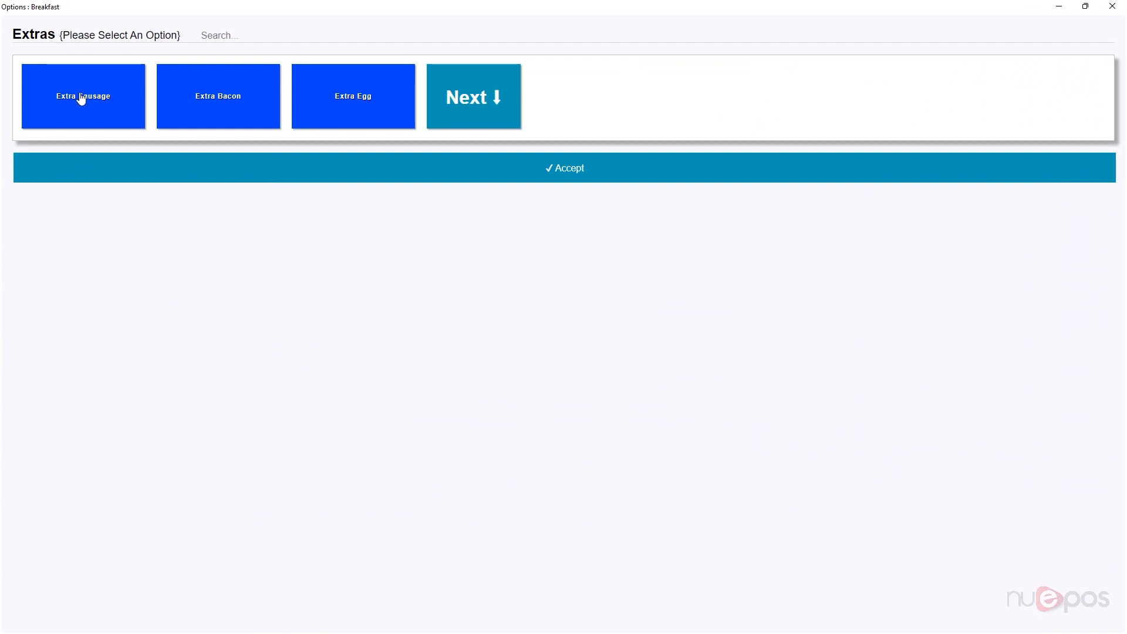
Choose Extra Sausage, Extra Egg and Extra Bacon for the breakfast, accept them, and select the extras in the sale
click(81, 95)
click(375, 98)
click(198, 97)
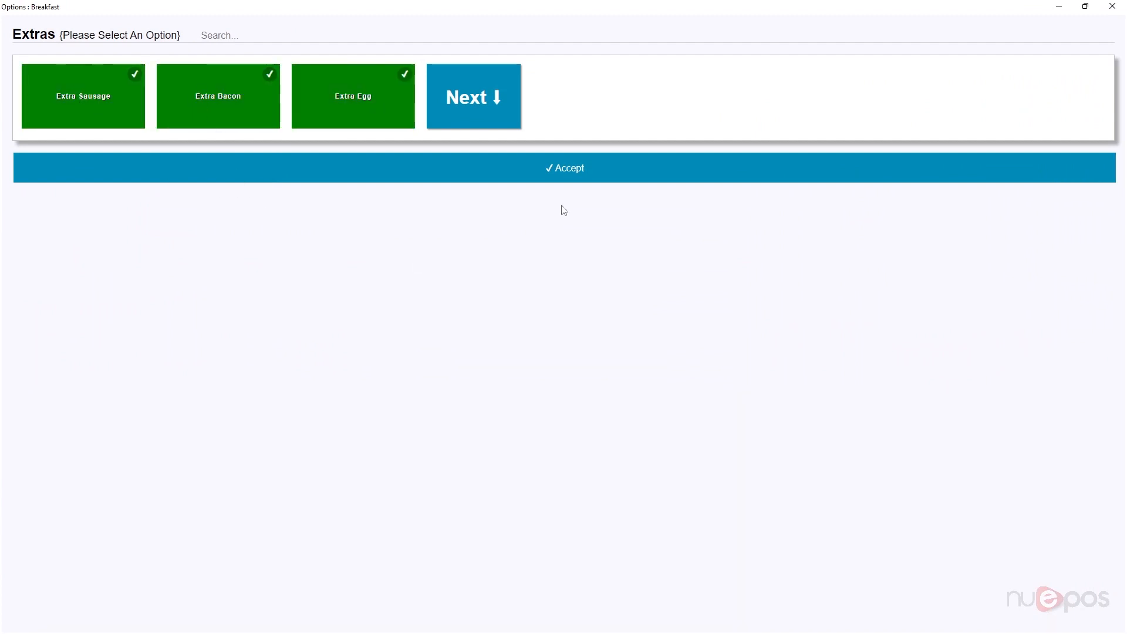
click(569, 171)
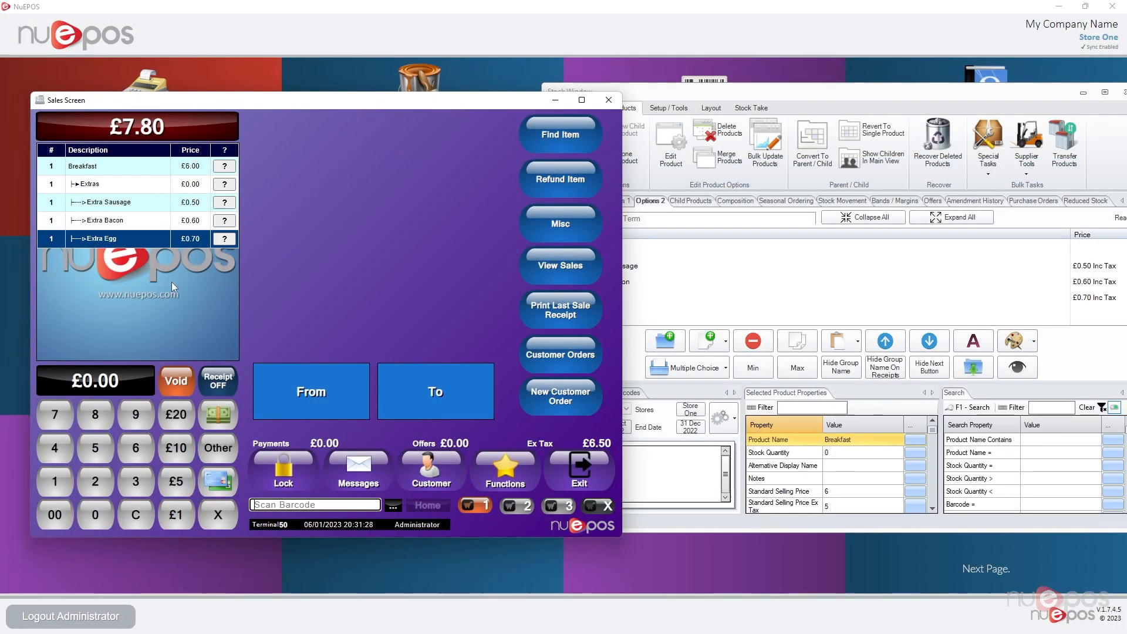
click(130, 202)
Hide the Extras group's name in the cart and on receipts, and hide its Next button
click(828, 307)
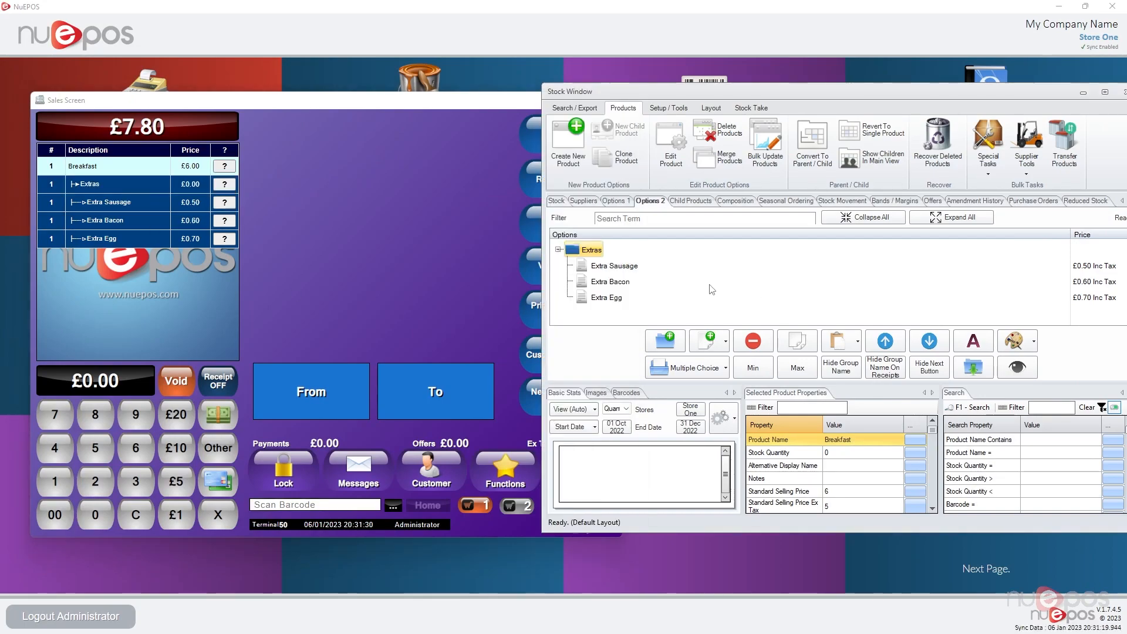
click(878, 373)
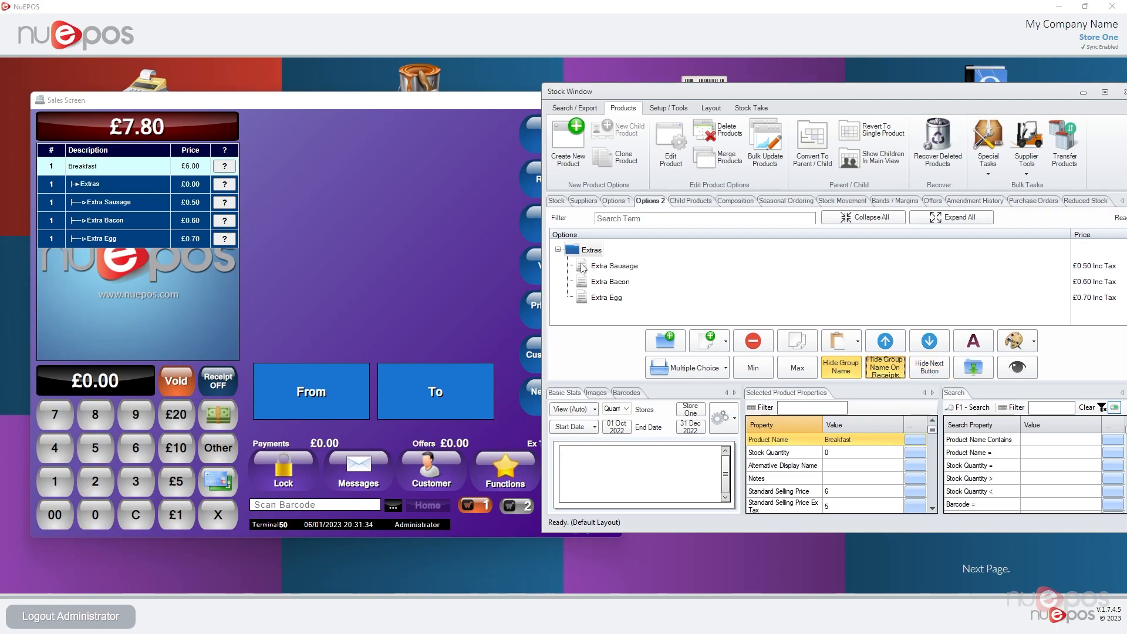
click(932, 373)
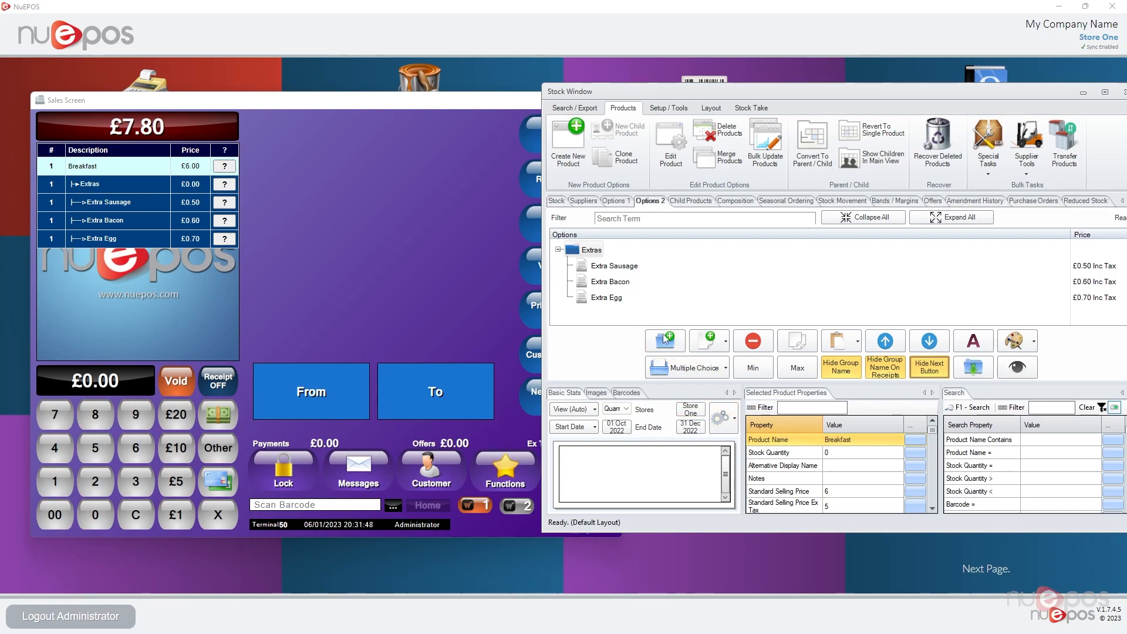
Maximize the stock window and add a second option group named Egg Type to the Breakfast product
double_click(734, 92)
click(404, 368)
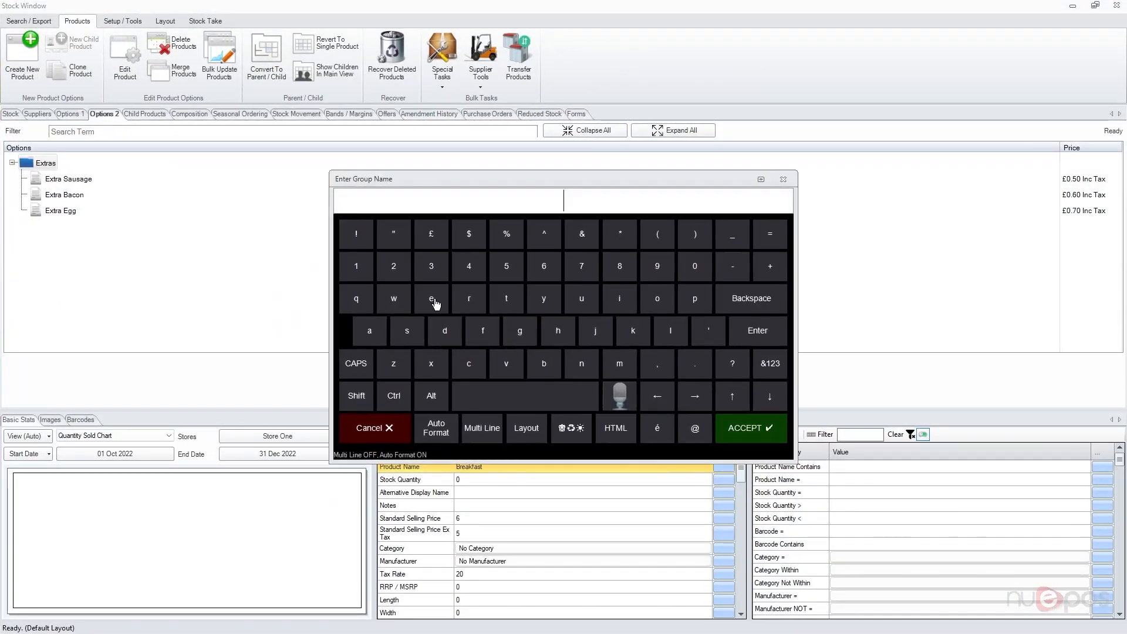
text(Egg Type)
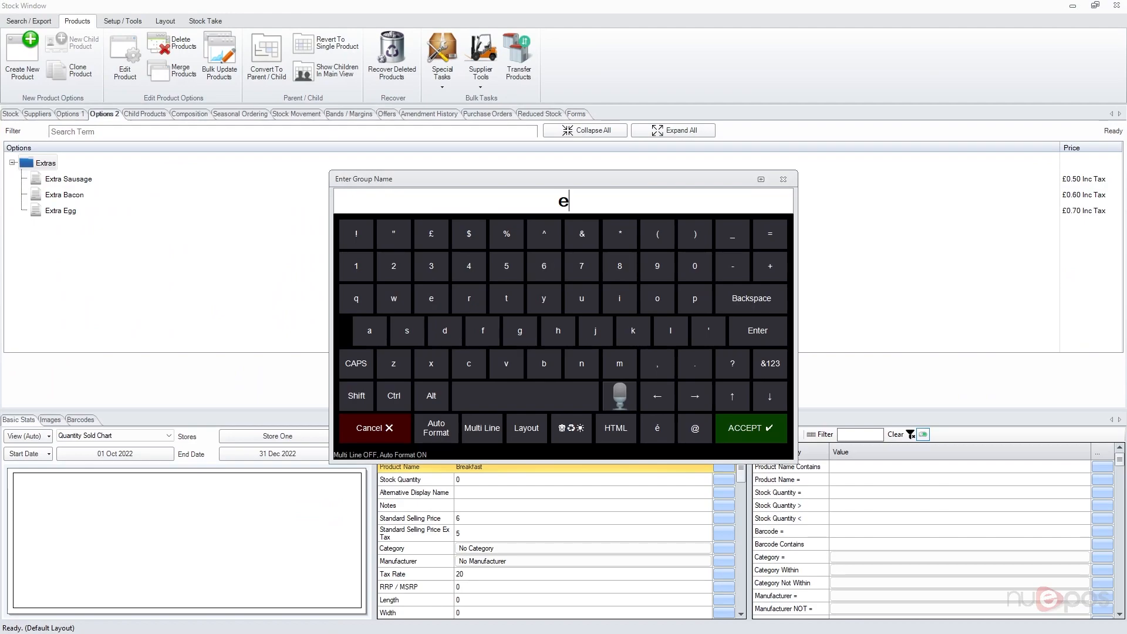
key(Return)
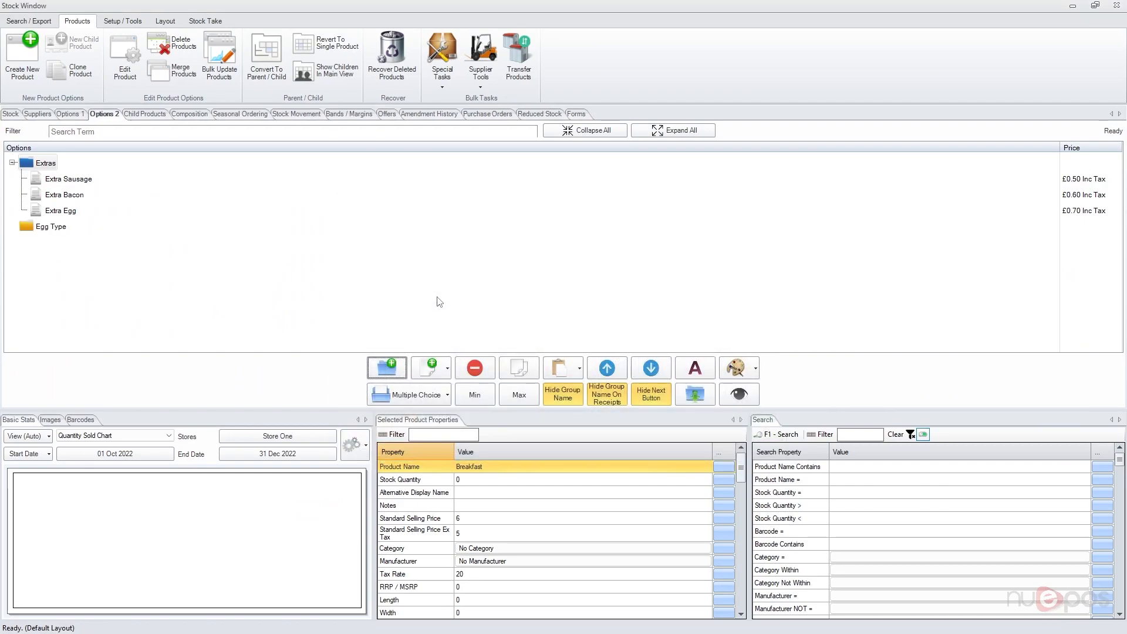
Add the options Scrambled and Fried to the Egg Type group
click(39, 230)
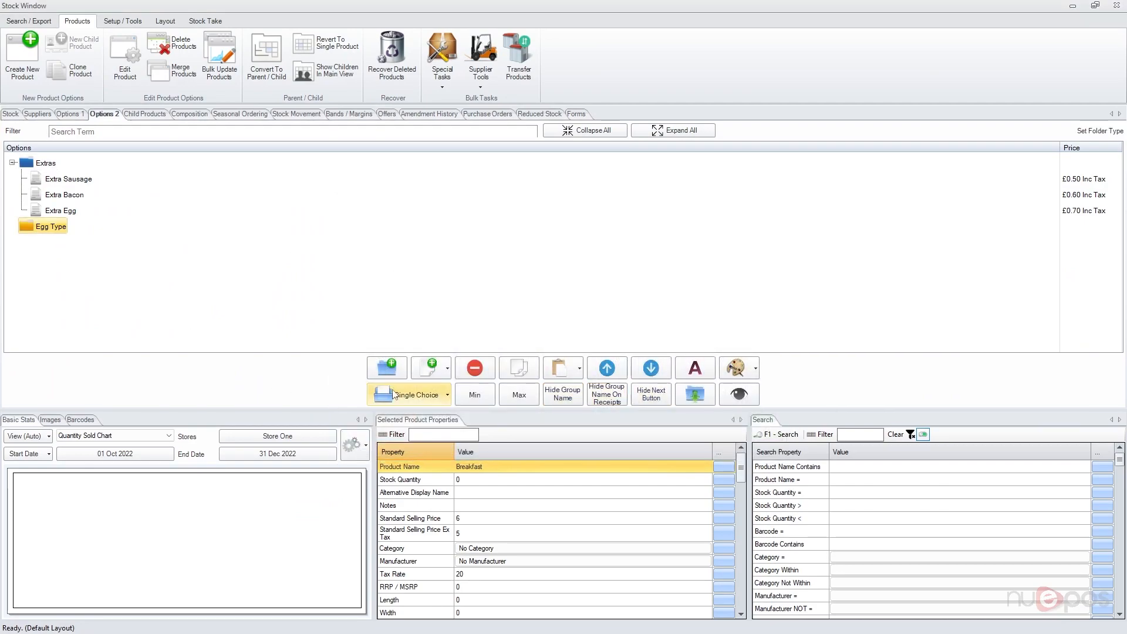
click(448, 368)
click(449, 396)
text(scrambled)
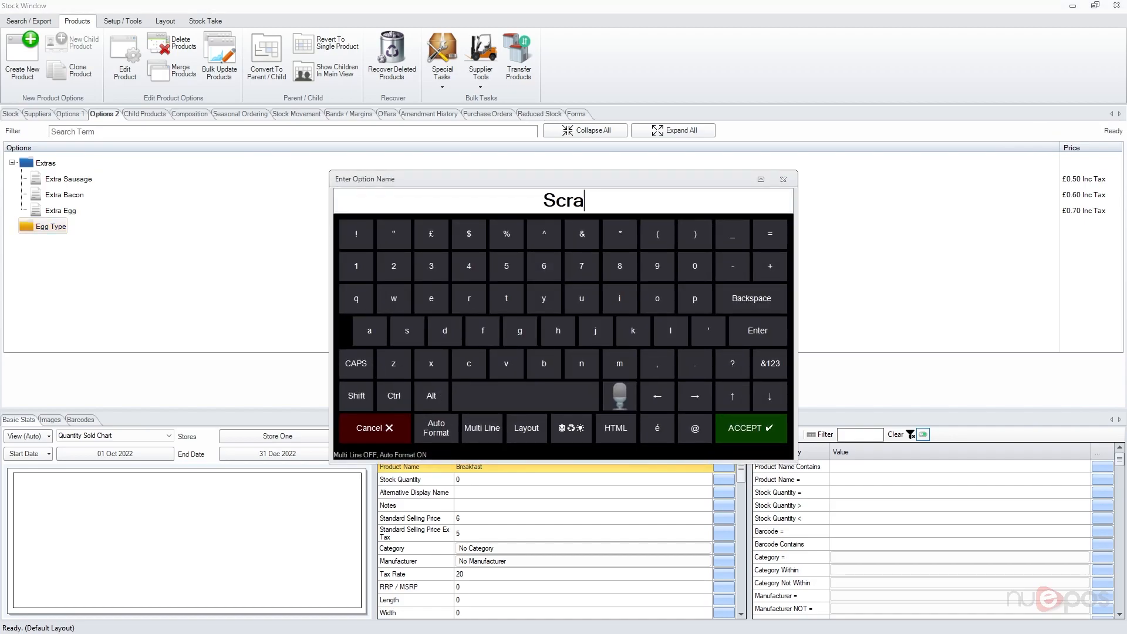
key(Return)
key(Return)
text(Frei)
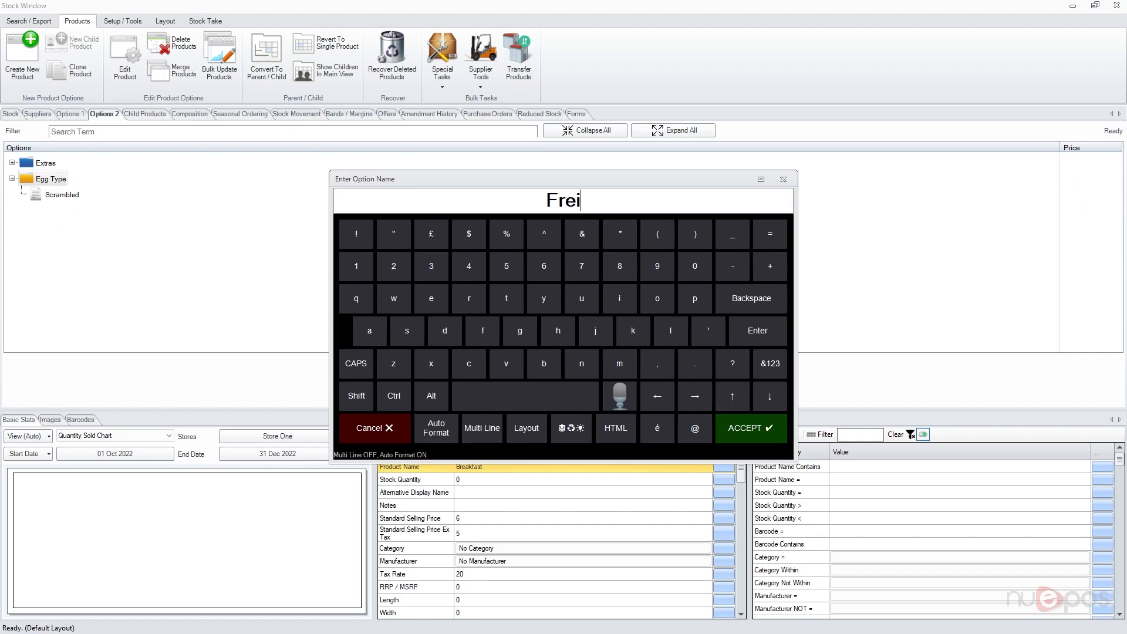
key(BackSpace)
key(BackSpace)
text(ied)
key(Return)
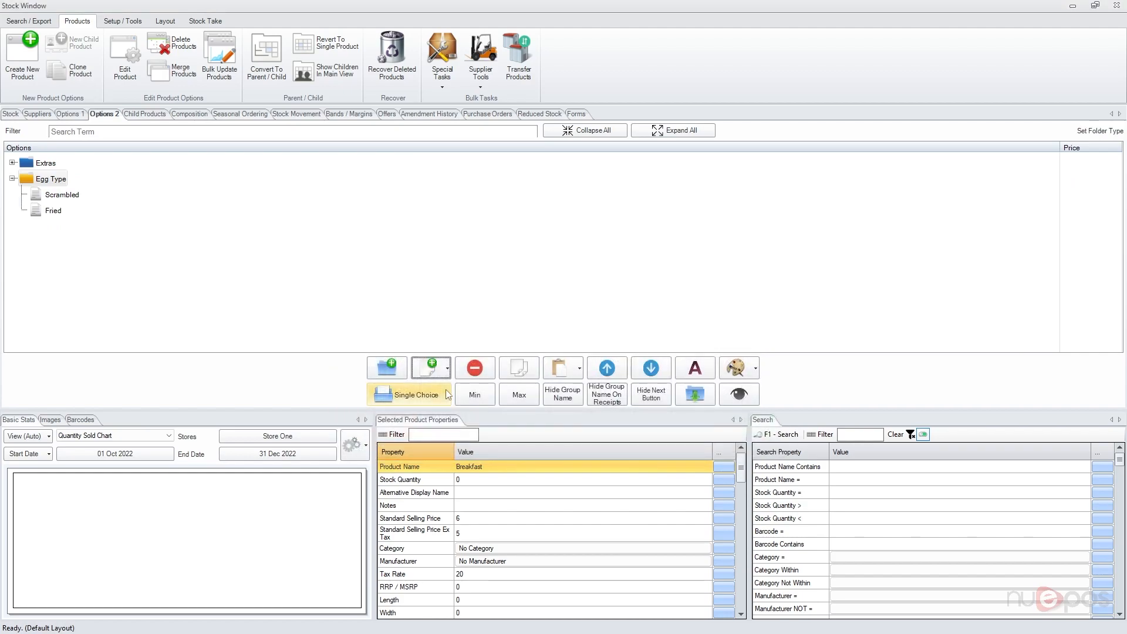
Add a third option named Poached to the Egg Type group
key(Return)
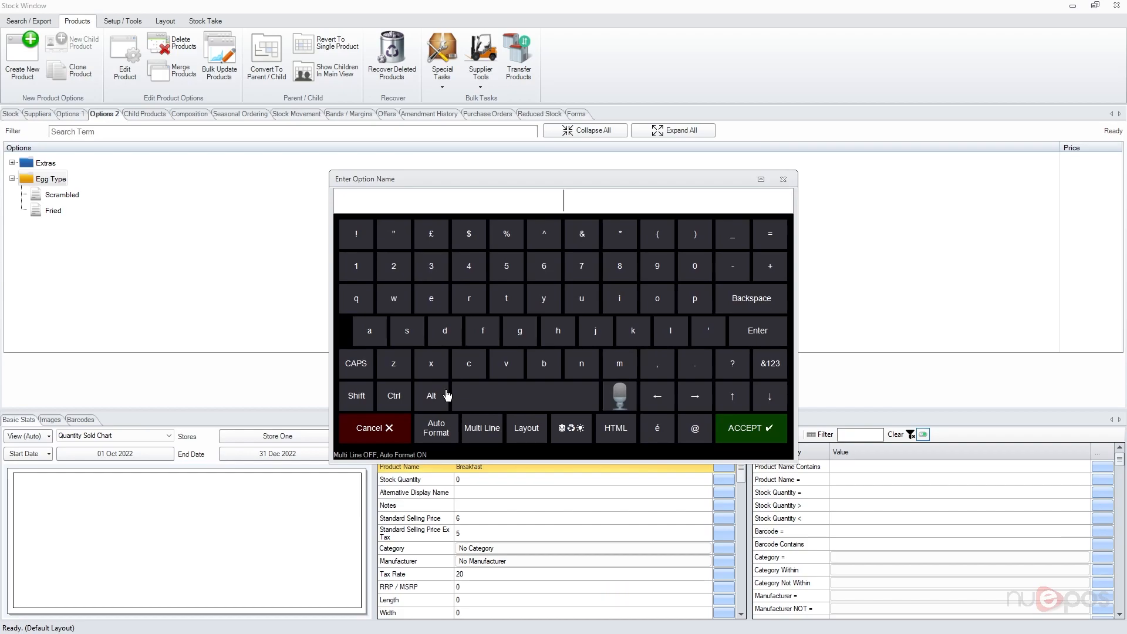
text(Sunny Side)
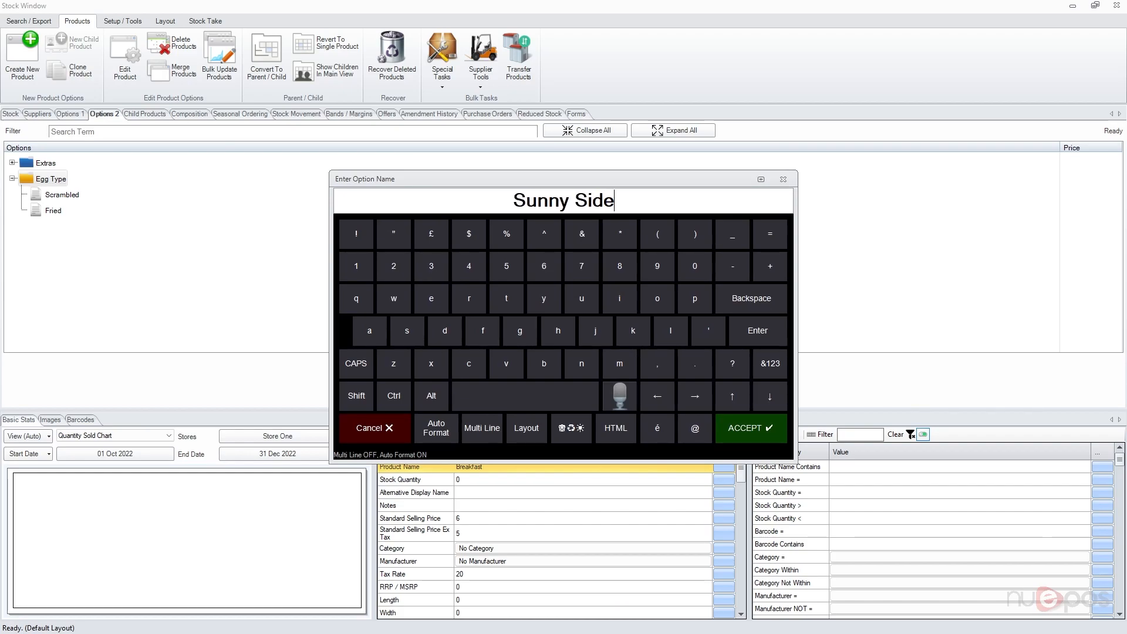
key(ctrl+a)
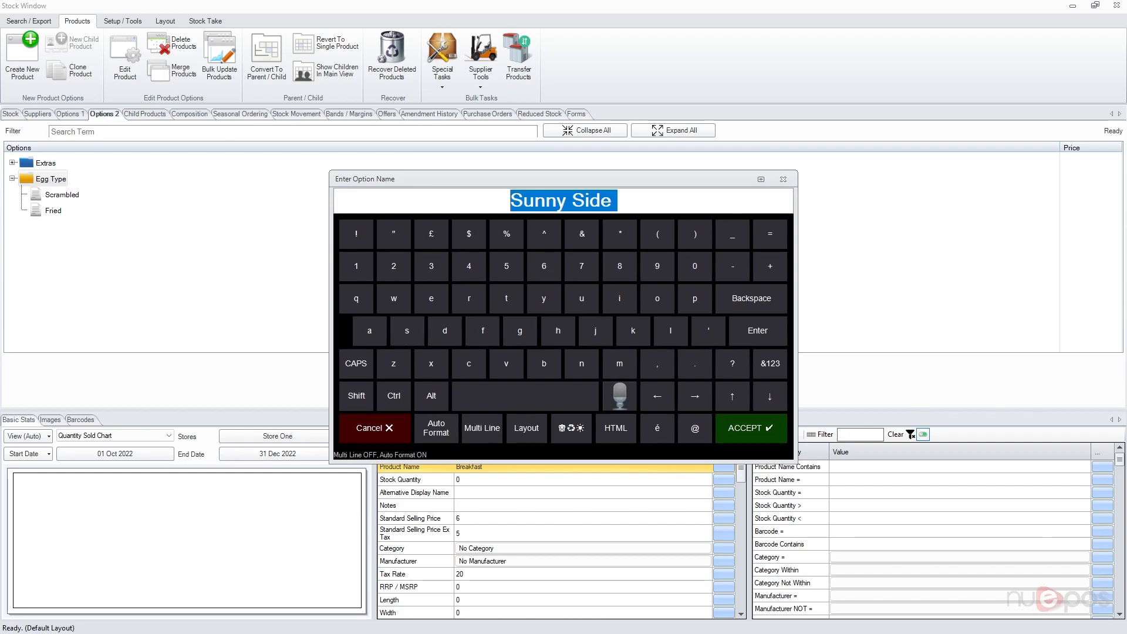
key(BackSpace)
text(Poached)
key(Return)
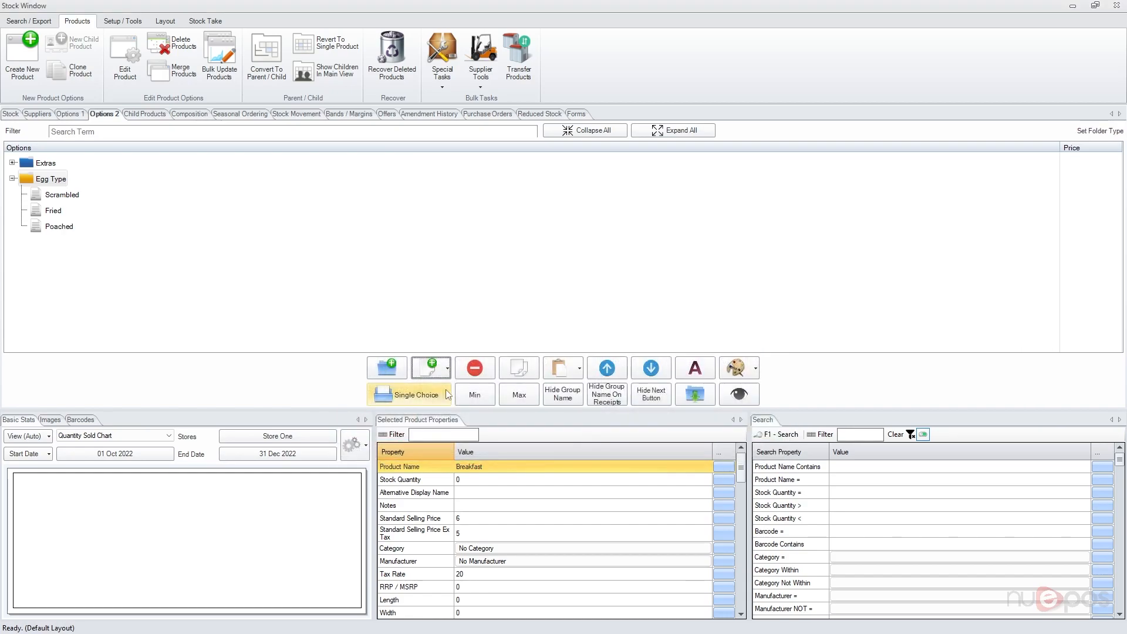
Give Fried a default starting quantity so it is preselected, and move it above Scrambled in the Egg Type group
click(52, 211)
click(381, 402)
key(Return)
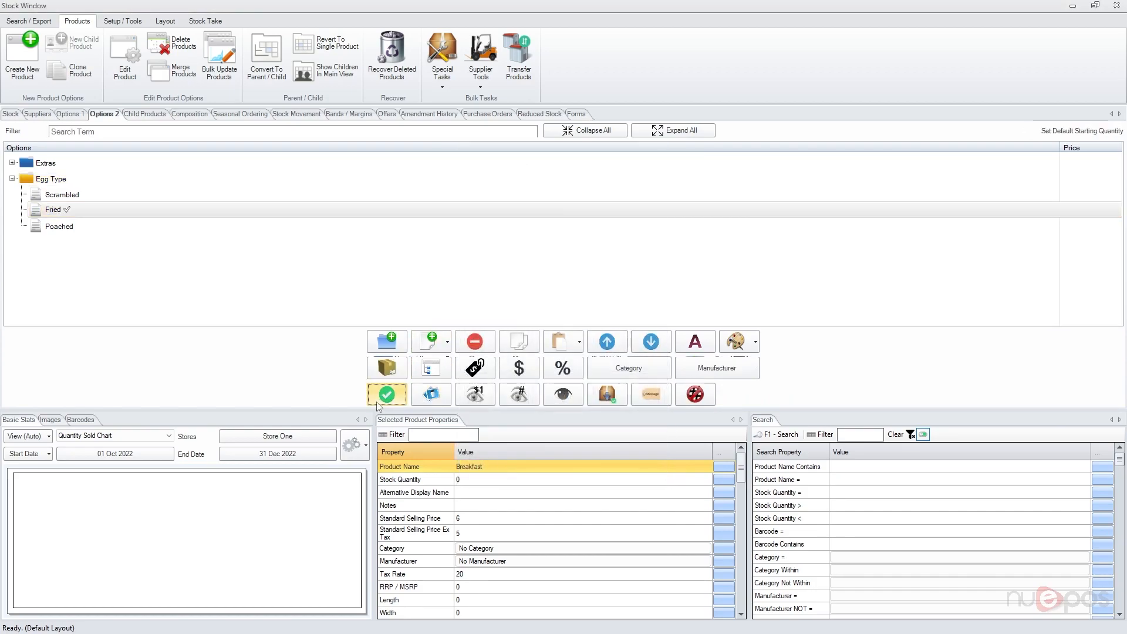
click(607, 341)
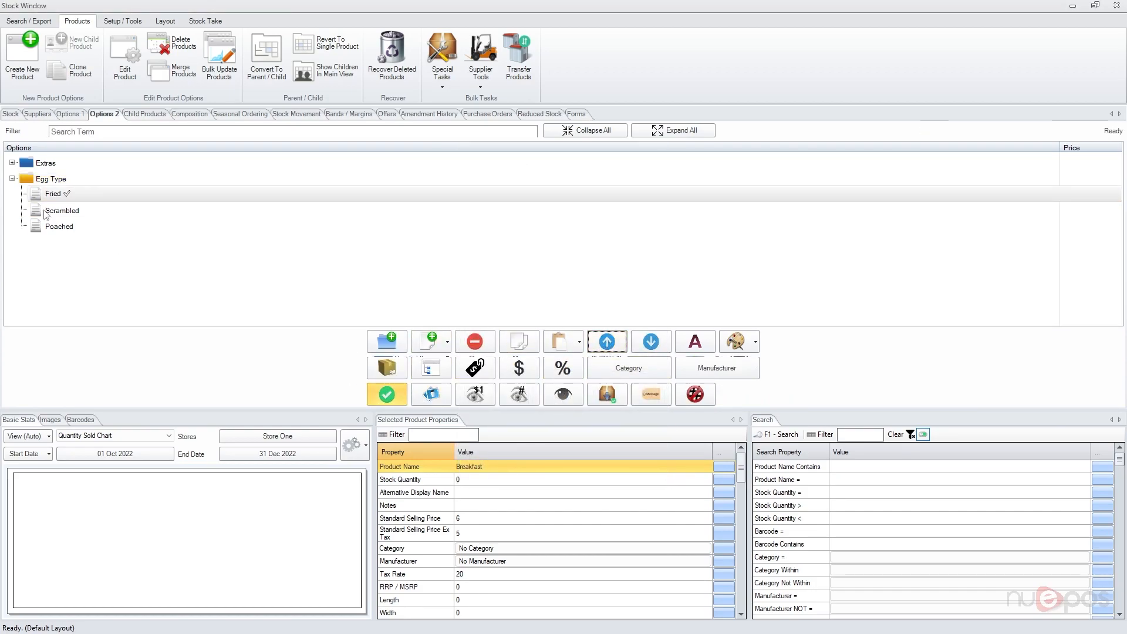
Give the Egg Type group a show condition of Option Is Selected, set to True, targeting Extra Egg under Extras
click(49, 180)
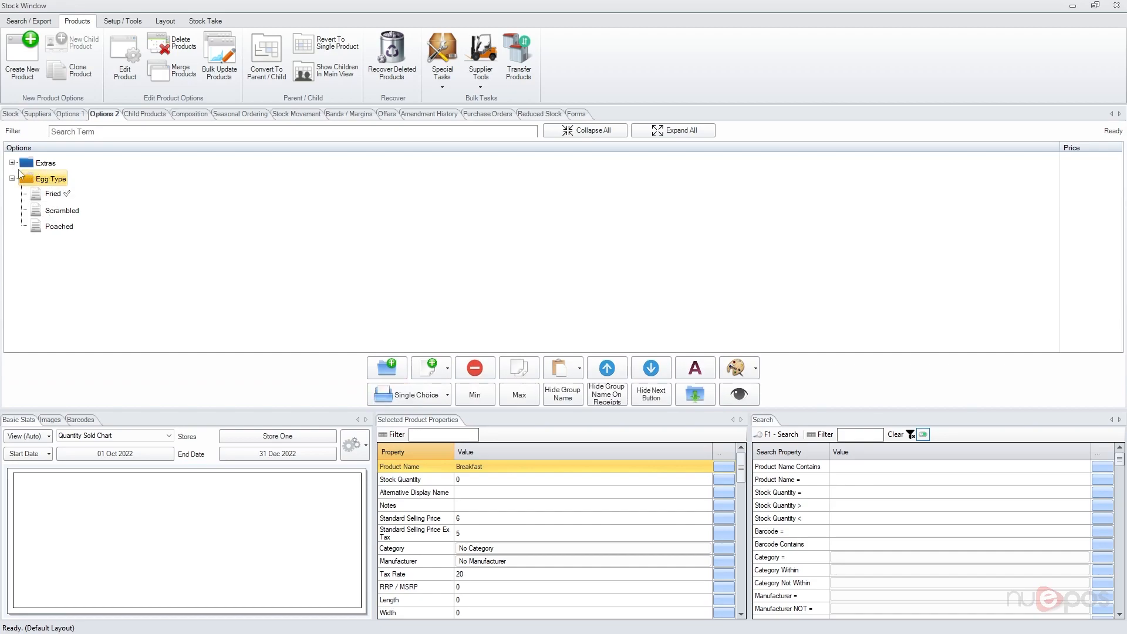
click(12, 162)
click(53, 212)
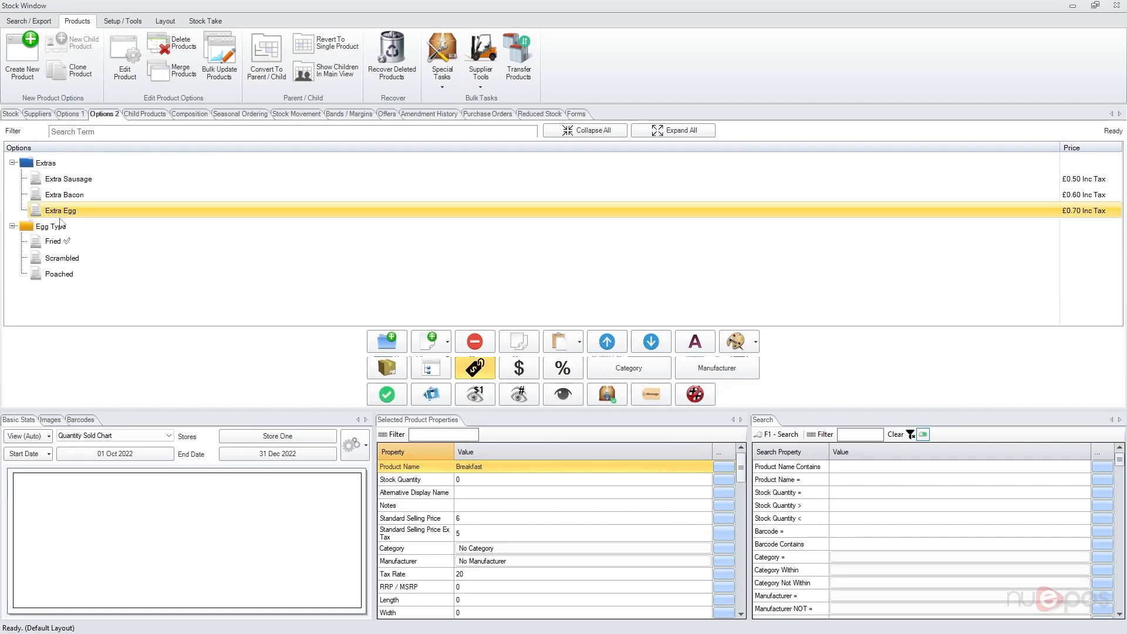
click(48, 228)
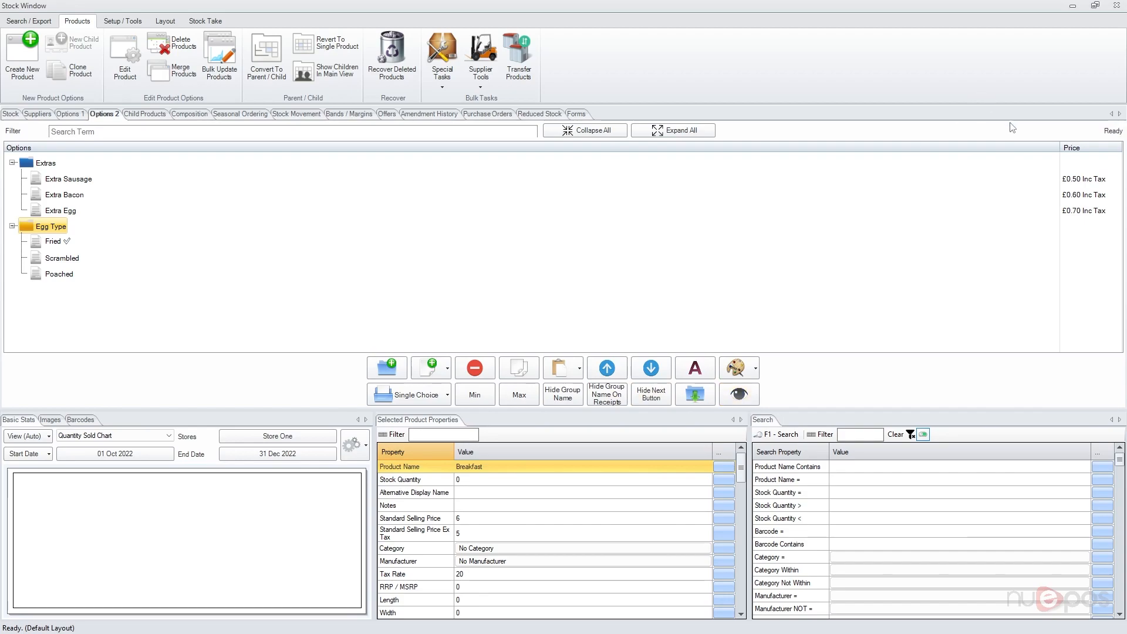
click(749, 396)
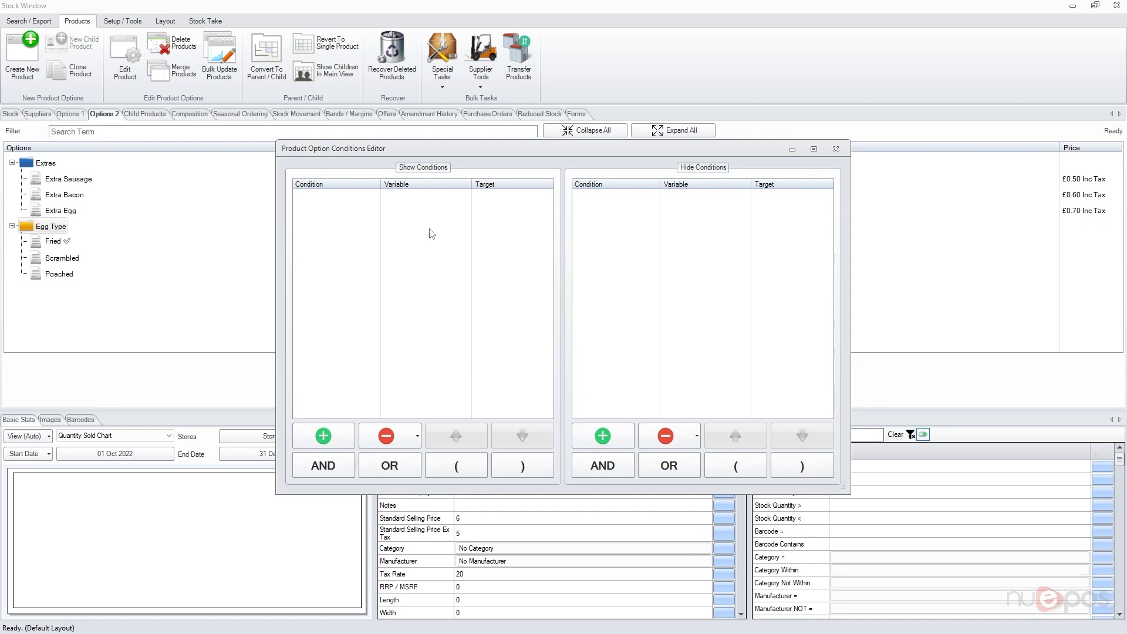
click(323, 435)
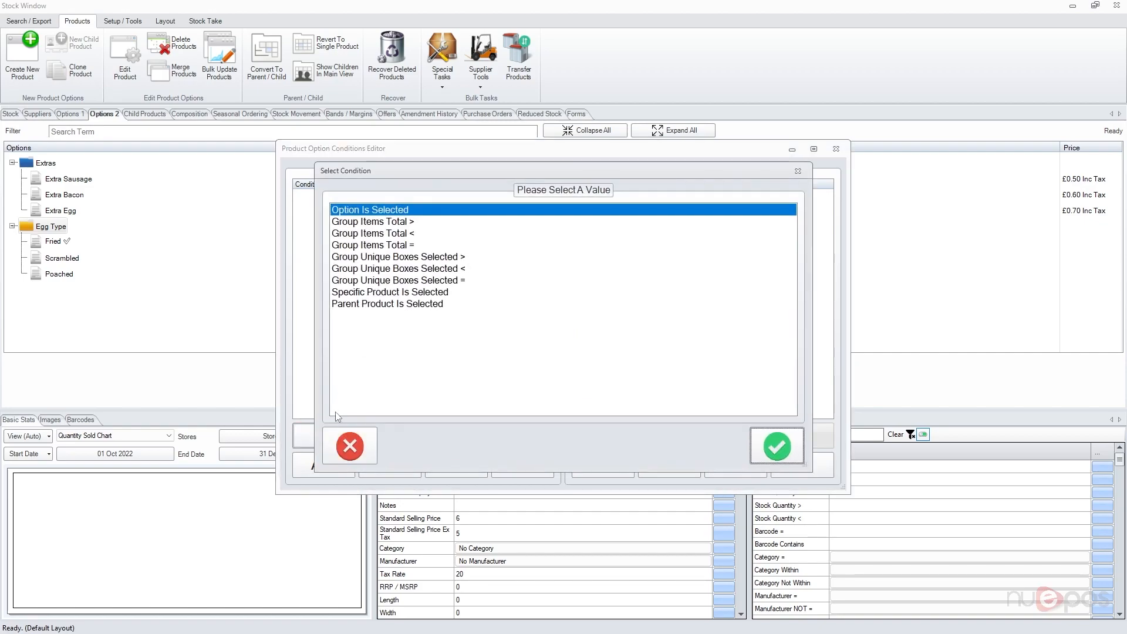
click(378, 211)
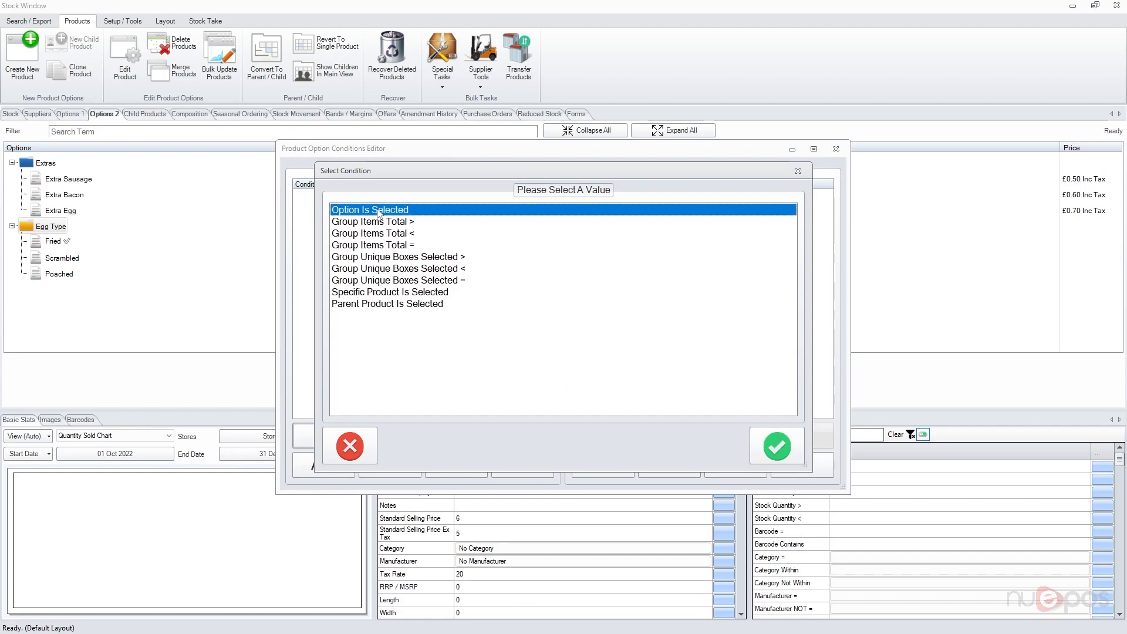
click(777, 446)
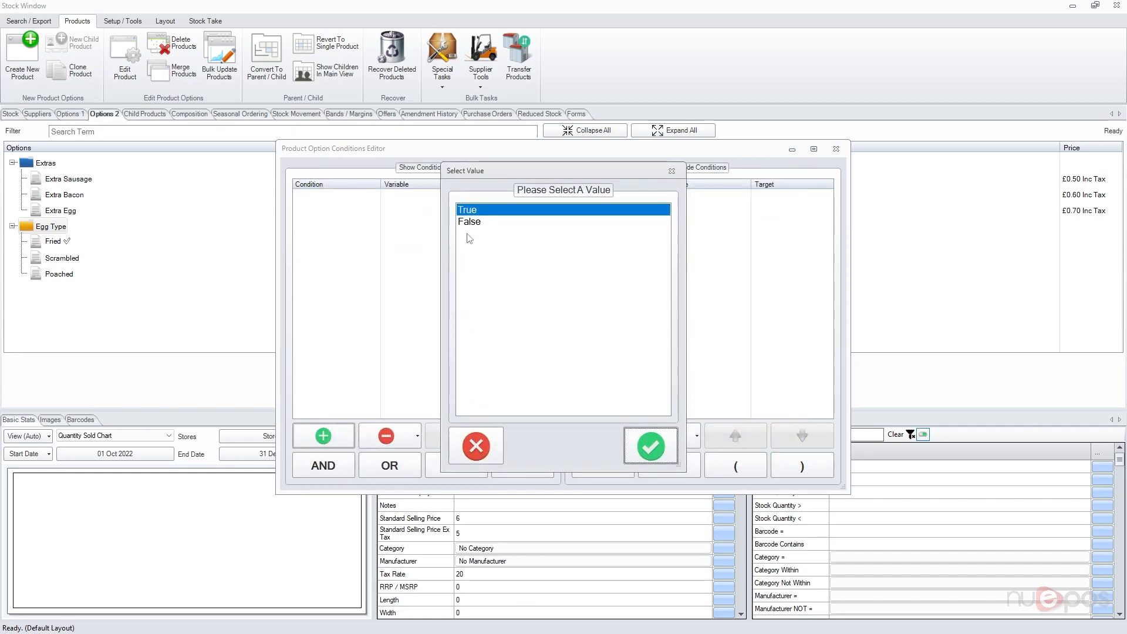
click(650, 446)
click(459, 250)
click(498, 282)
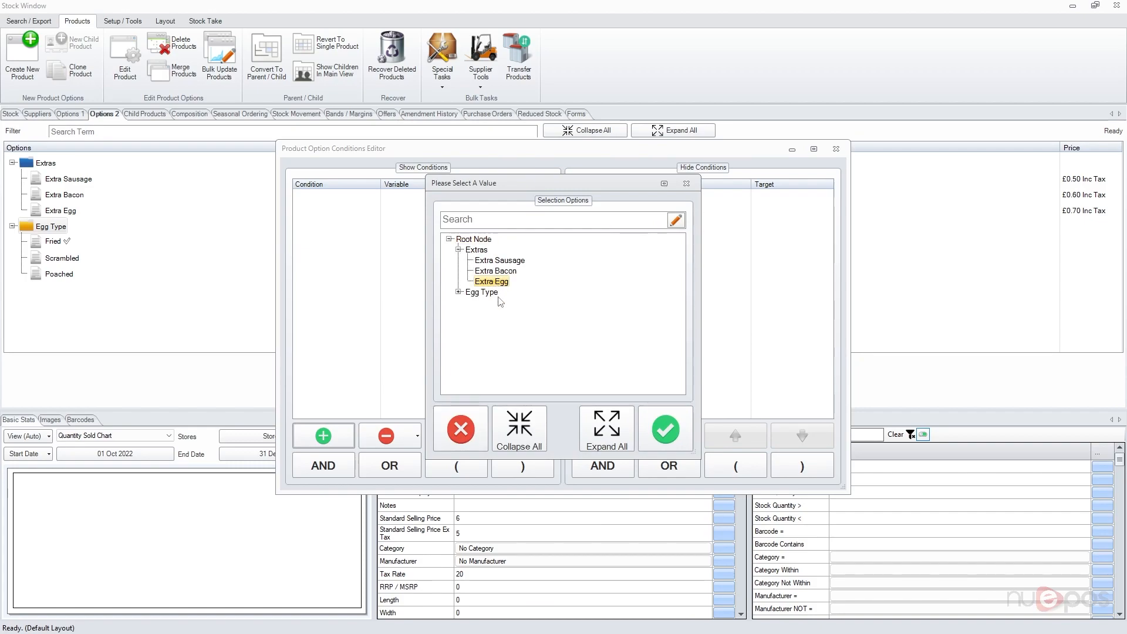
click(668, 433)
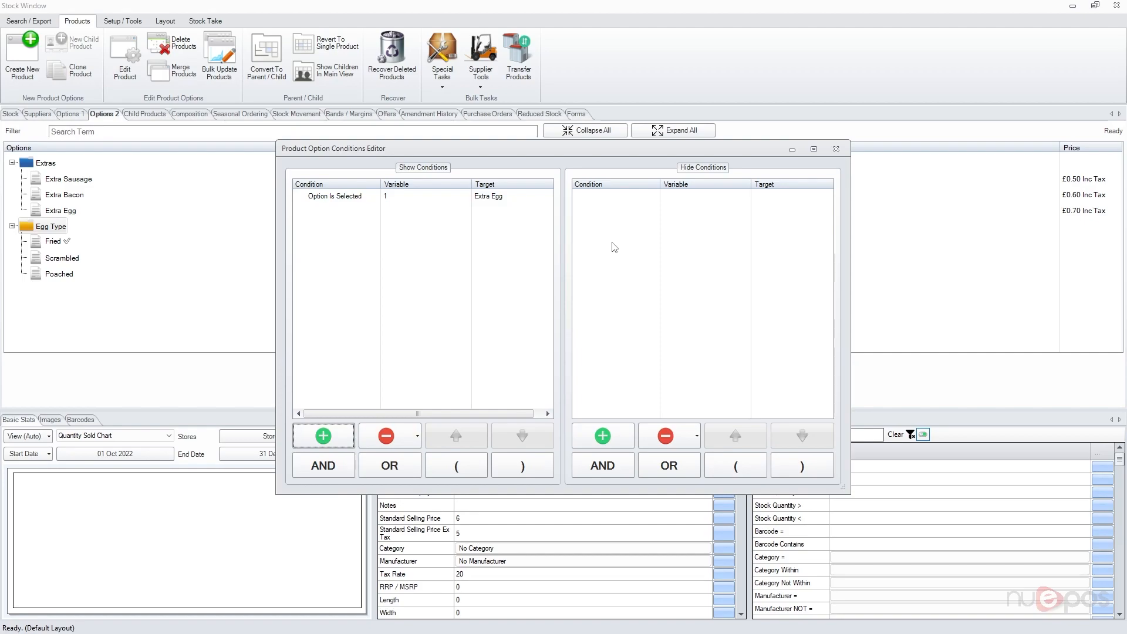
click(836, 149)
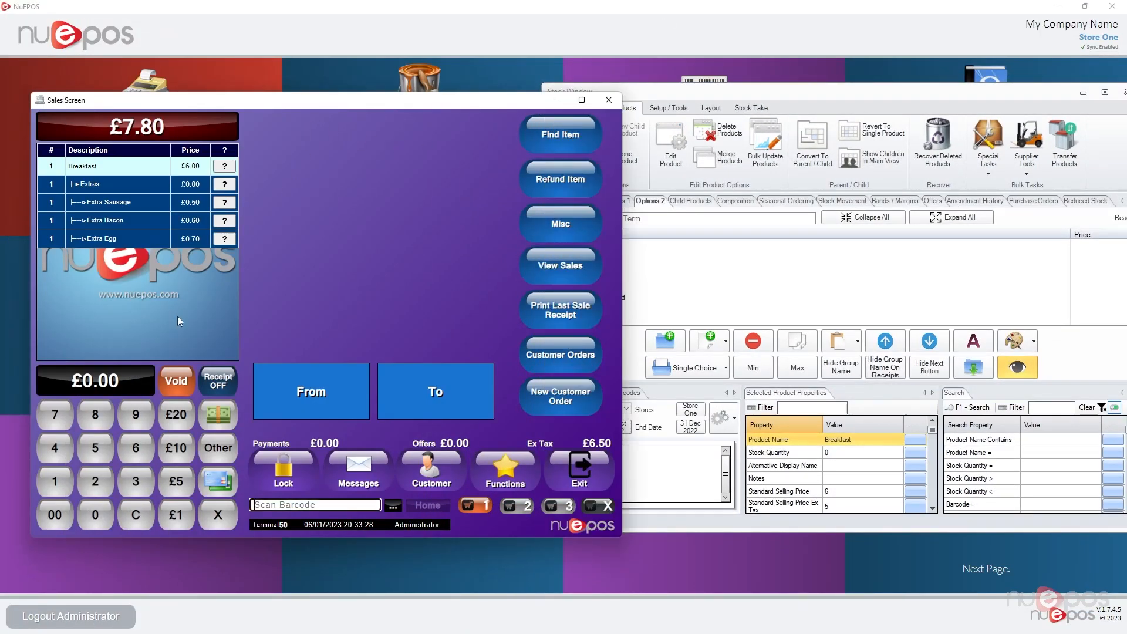
Void the current sale on the sales screen and add a Breakfast by finding "breakf"
click(176, 384)
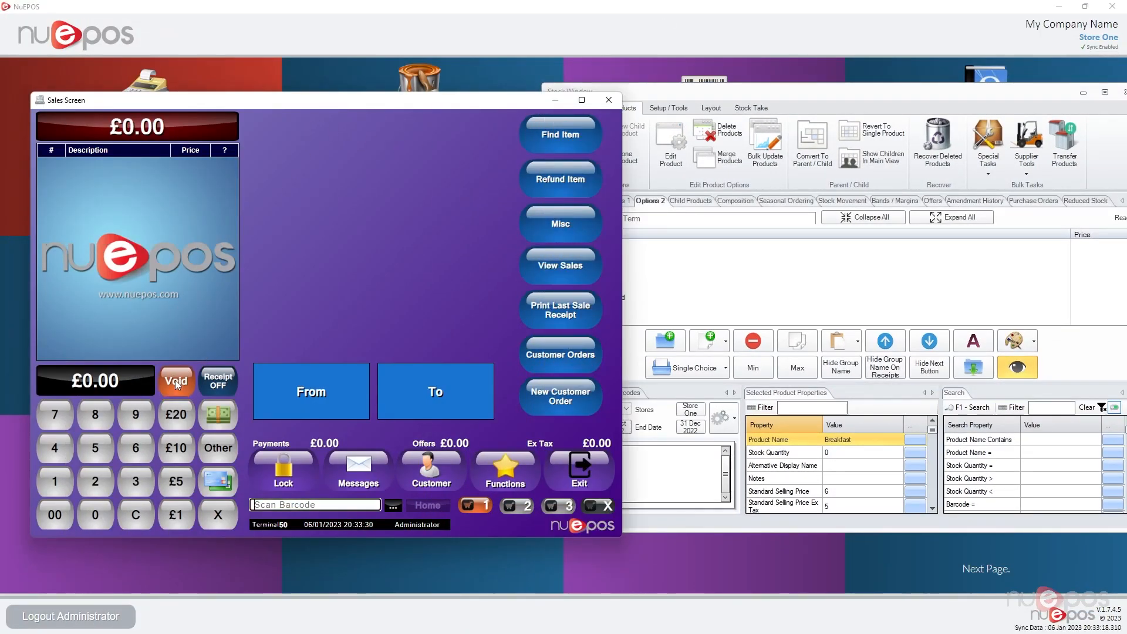
click(558, 137)
text(breakf)
click(488, 176)
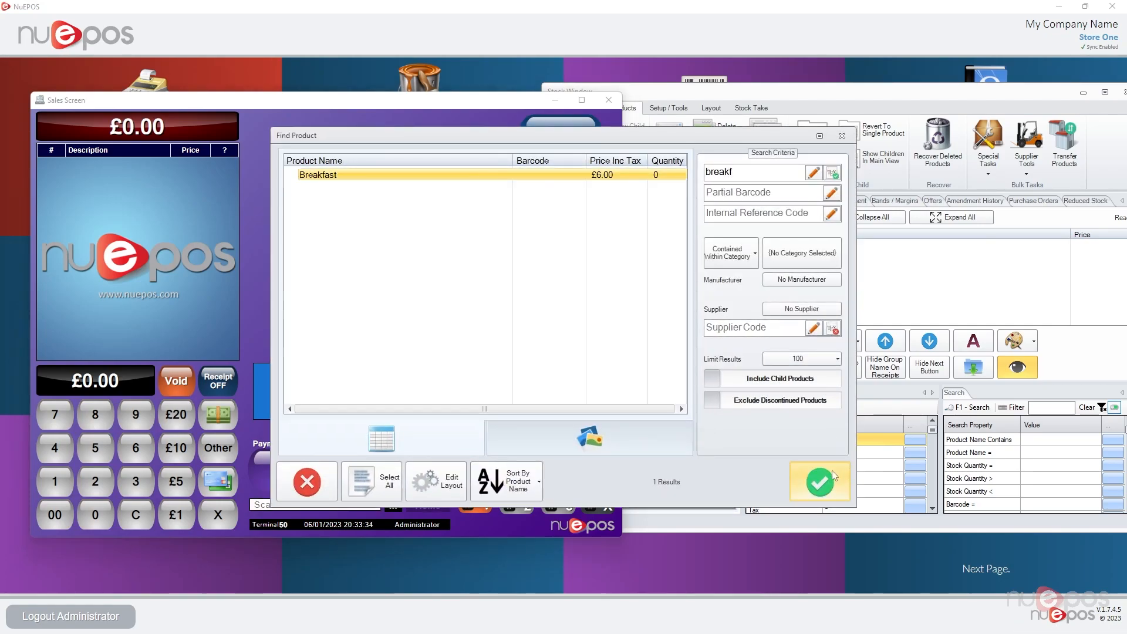
click(820, 482)
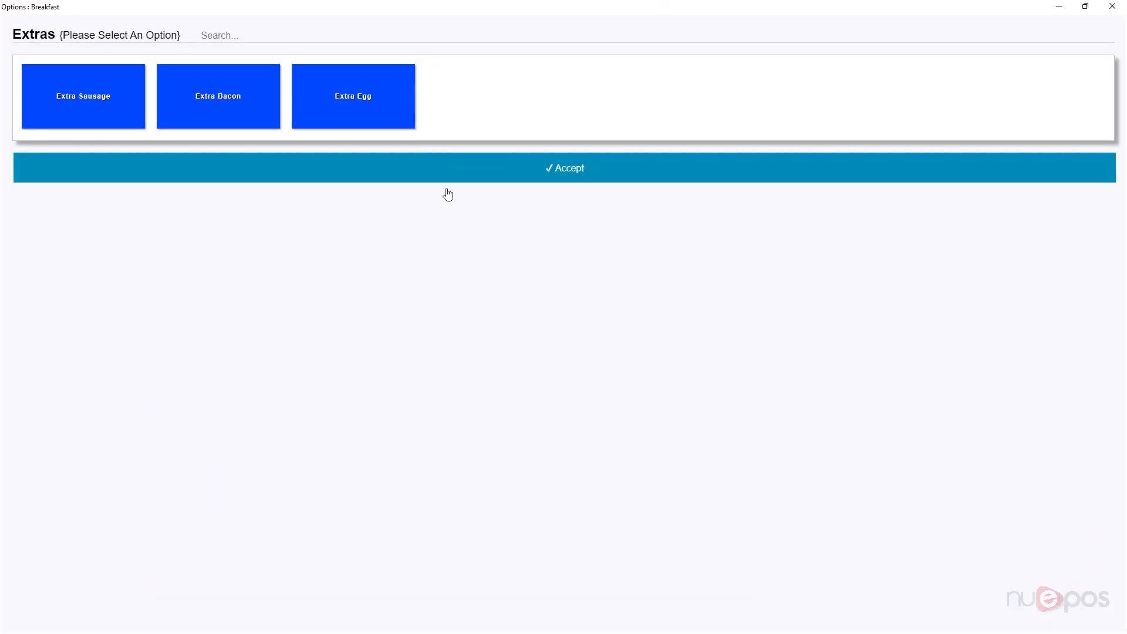
Try the breakfast's extras, keep only Extra Egg, choose Poached as the Egg Type, and accept the options
click(131, 119)
click(206, 105)
click(209, 97)
click(93, 93)
click(347, 104)
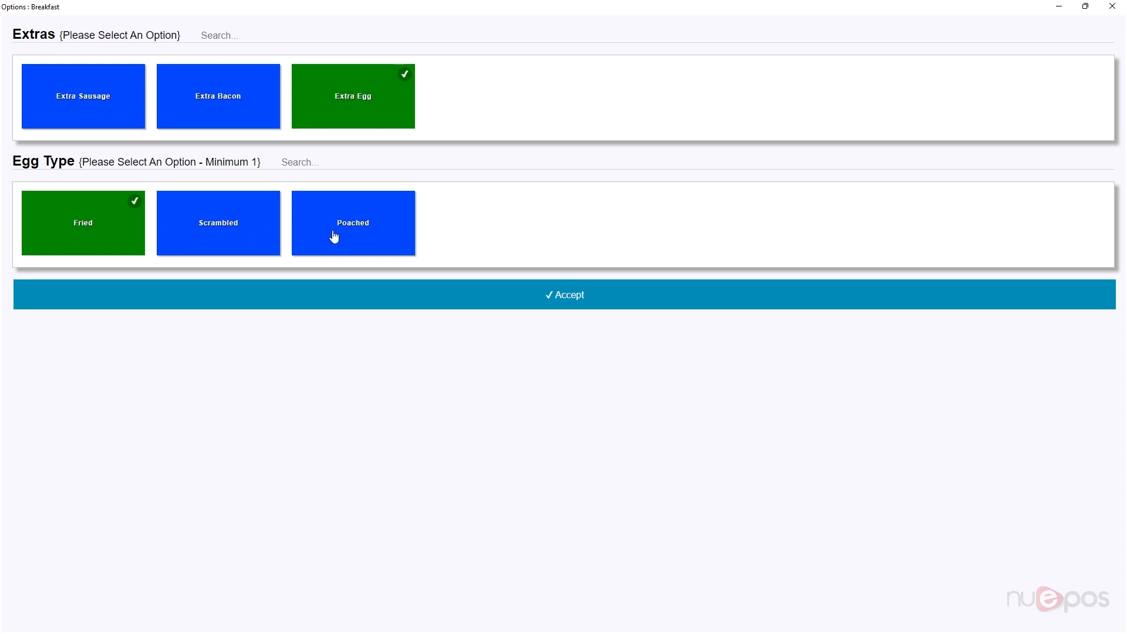
click(244, 217)
click(360, 222)
click(406, 303)
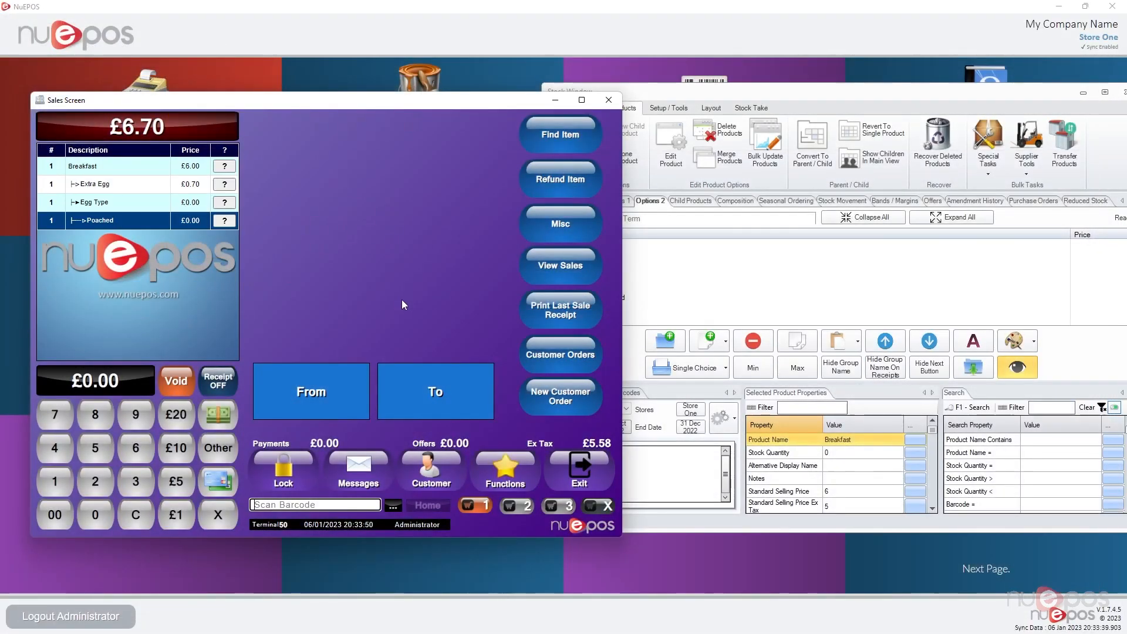
Hide the Egg Type group's name in the cart and on receipts, and return to the sale
click(108, 203)
click(742, 280)
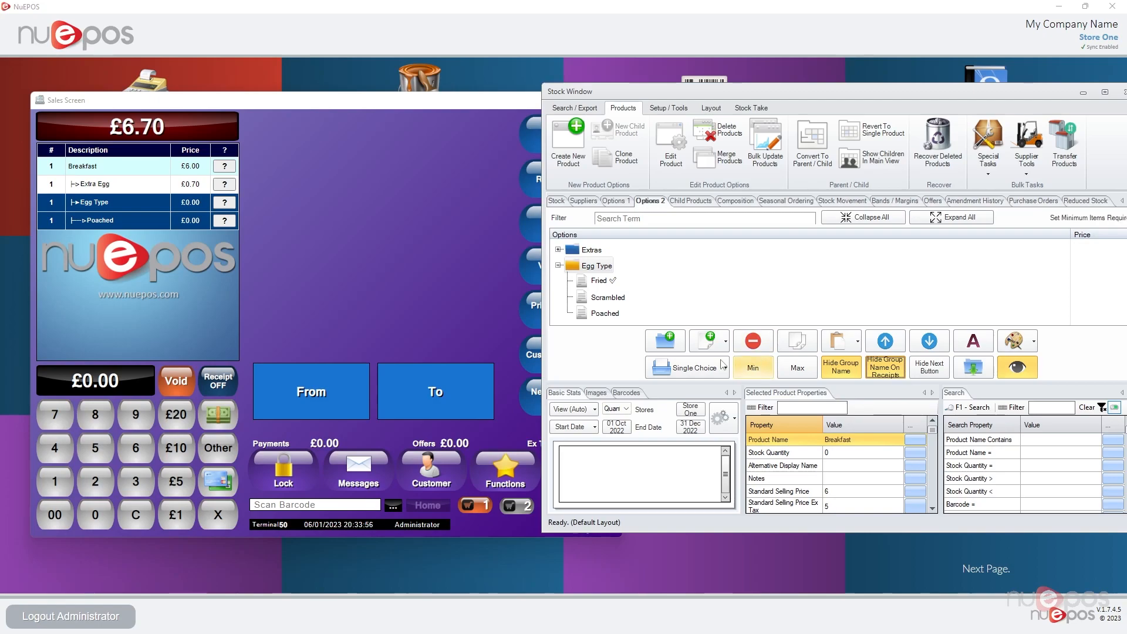
click(122, 216)
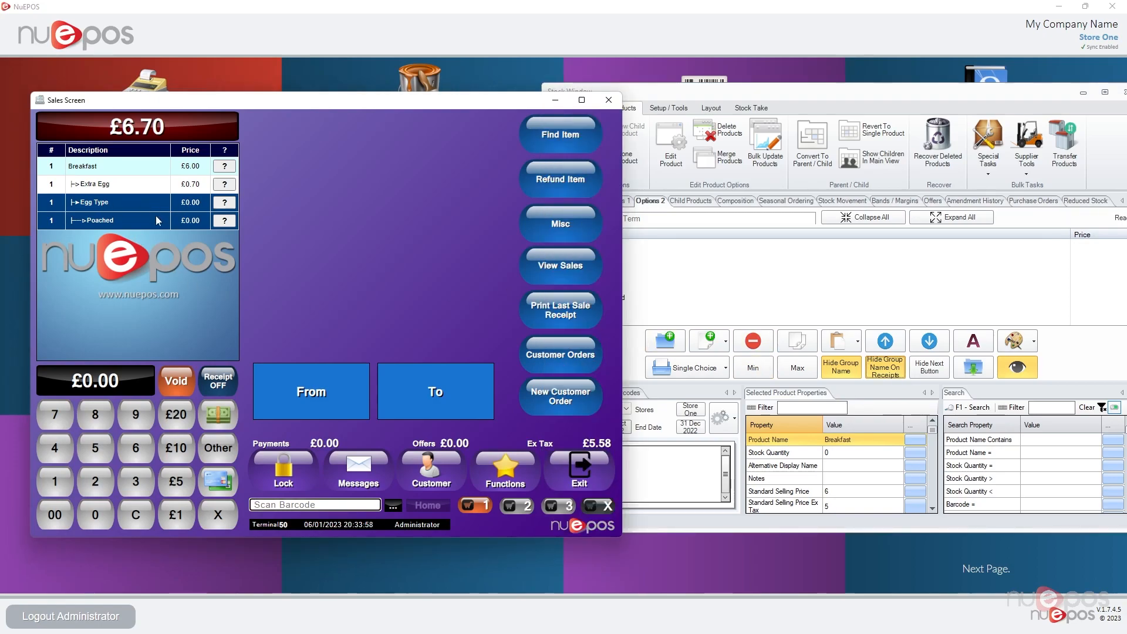
Maximize the stock window and expand the Extras group in the Breakfast options
click(721, 330)
drag(854, 98, 560, 111)
double_click(565, 104)
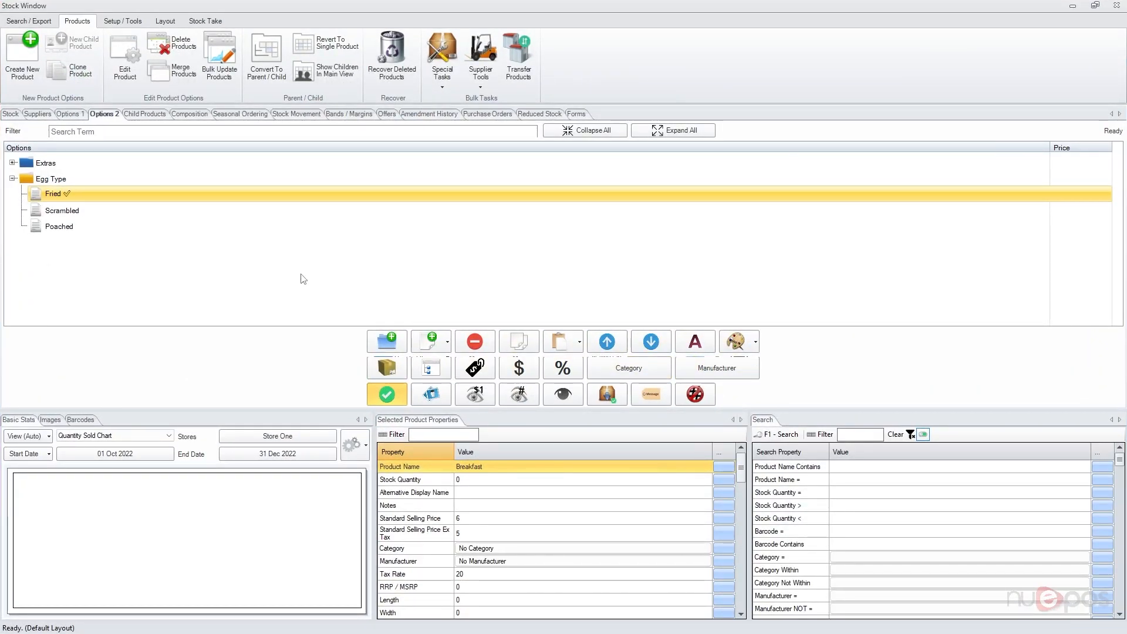
click(12, 163)
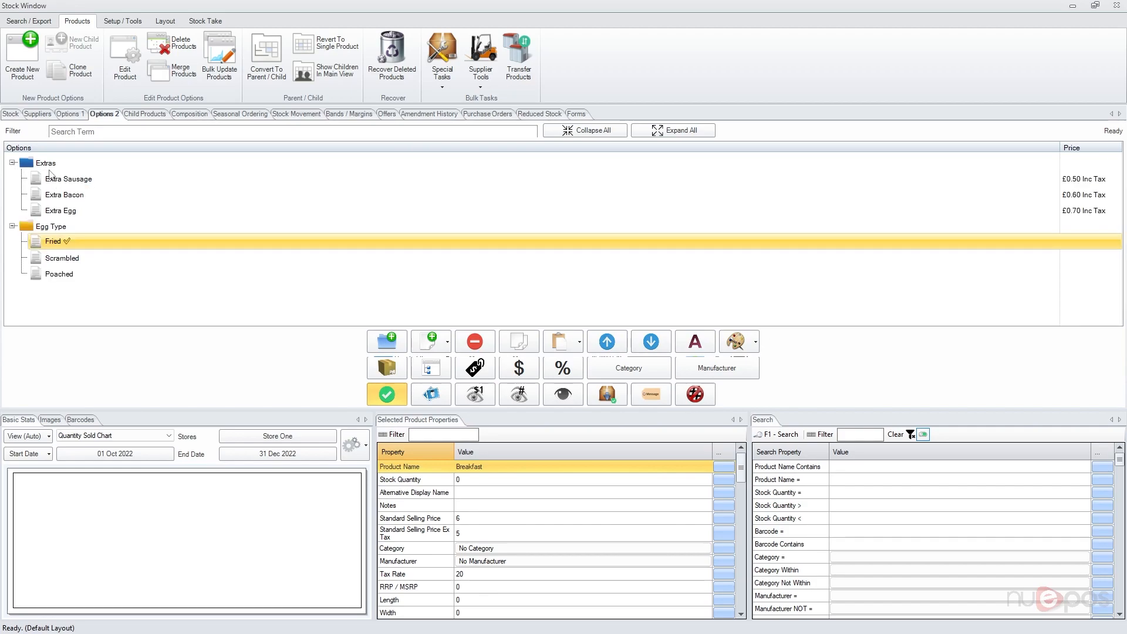
Examine the Egg Type group's appearance settings and minimum entry without changing them, and select the Extras group
click(50, 228)
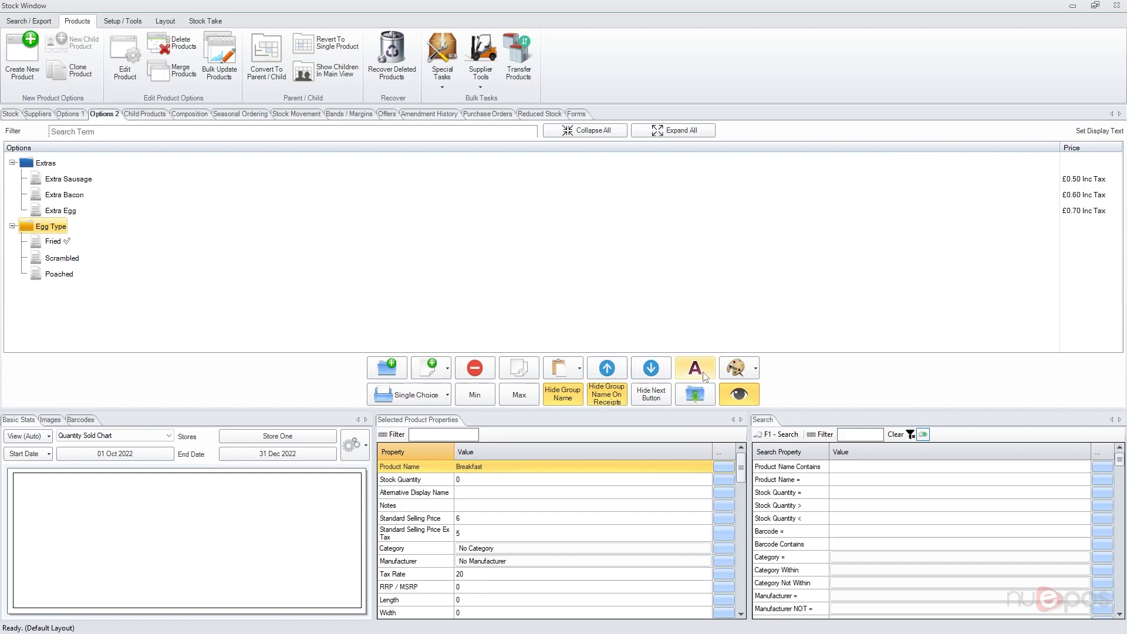
click(755, 368)
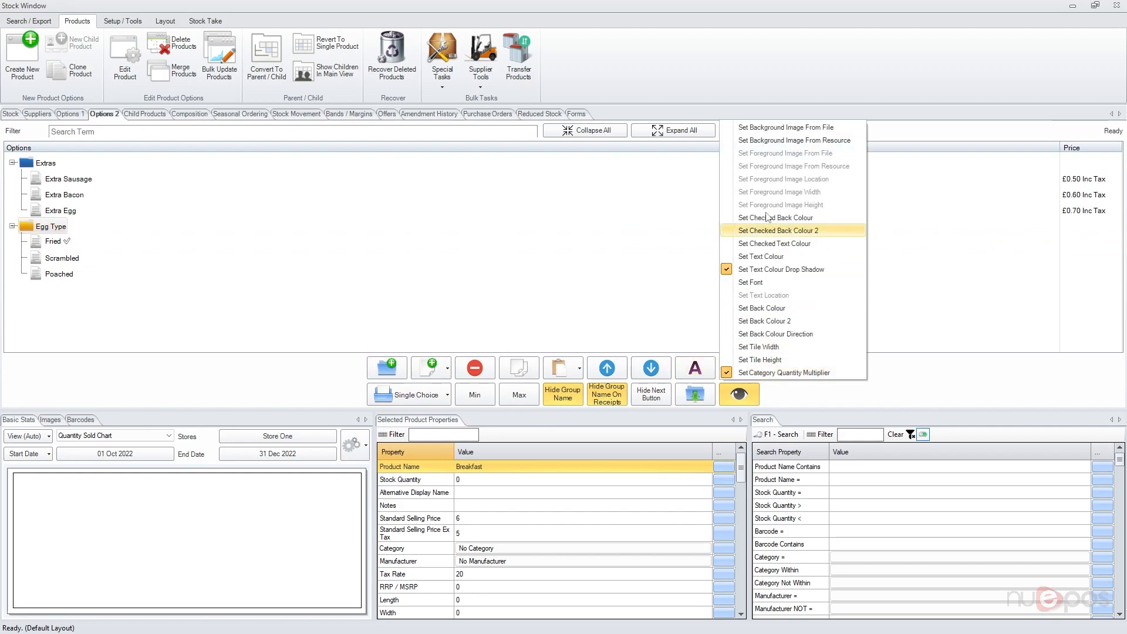
click(885, 393)
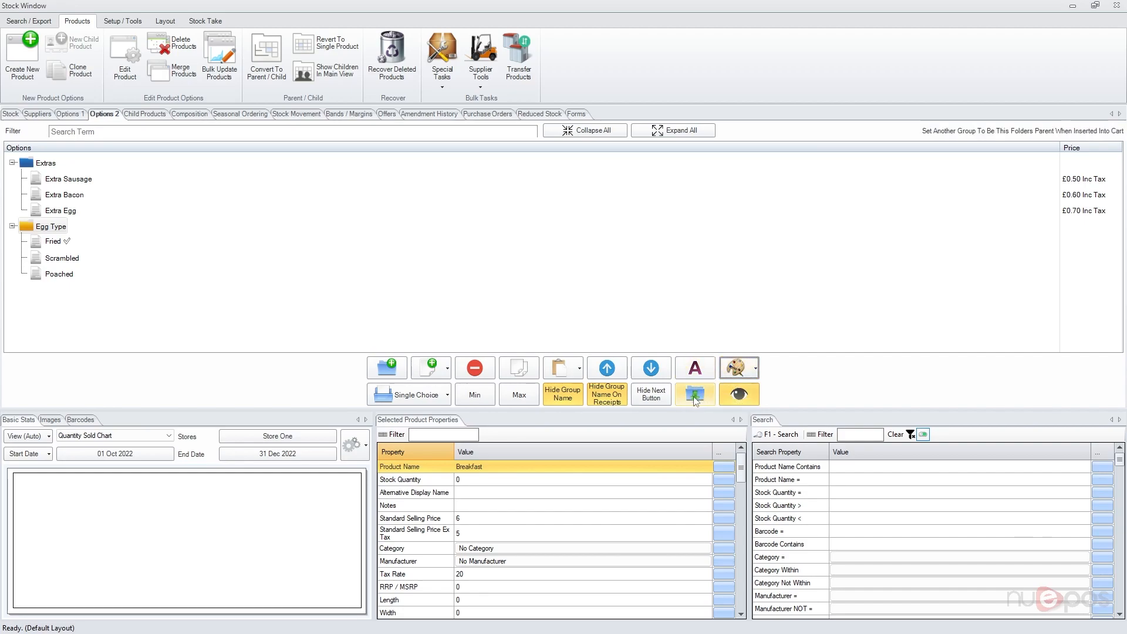
click(474, 403)
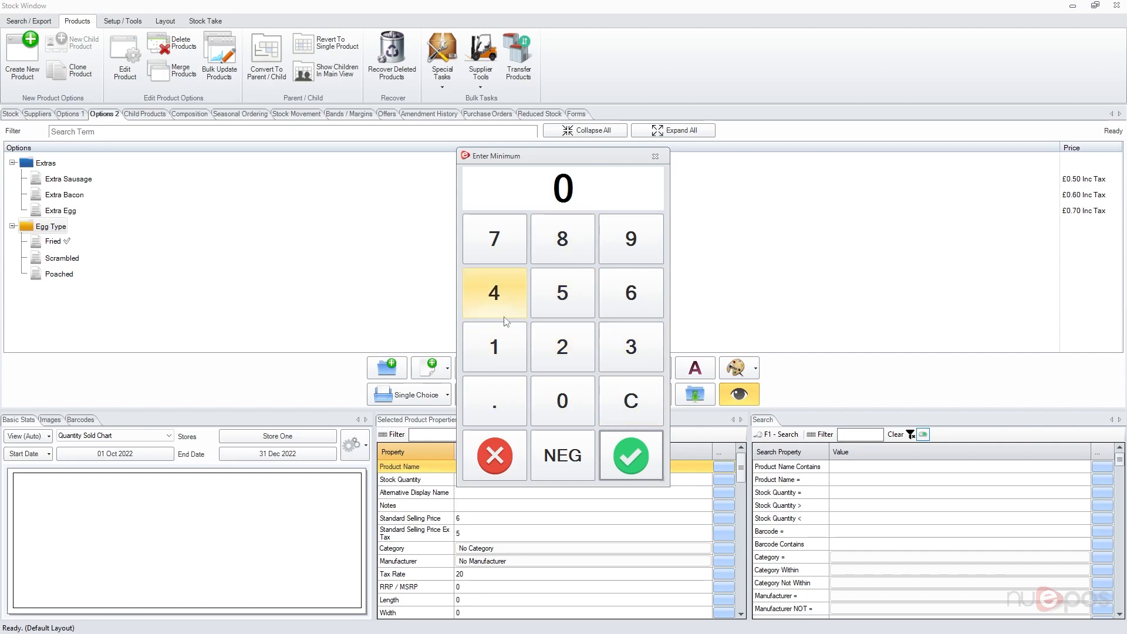
click(513, 449)
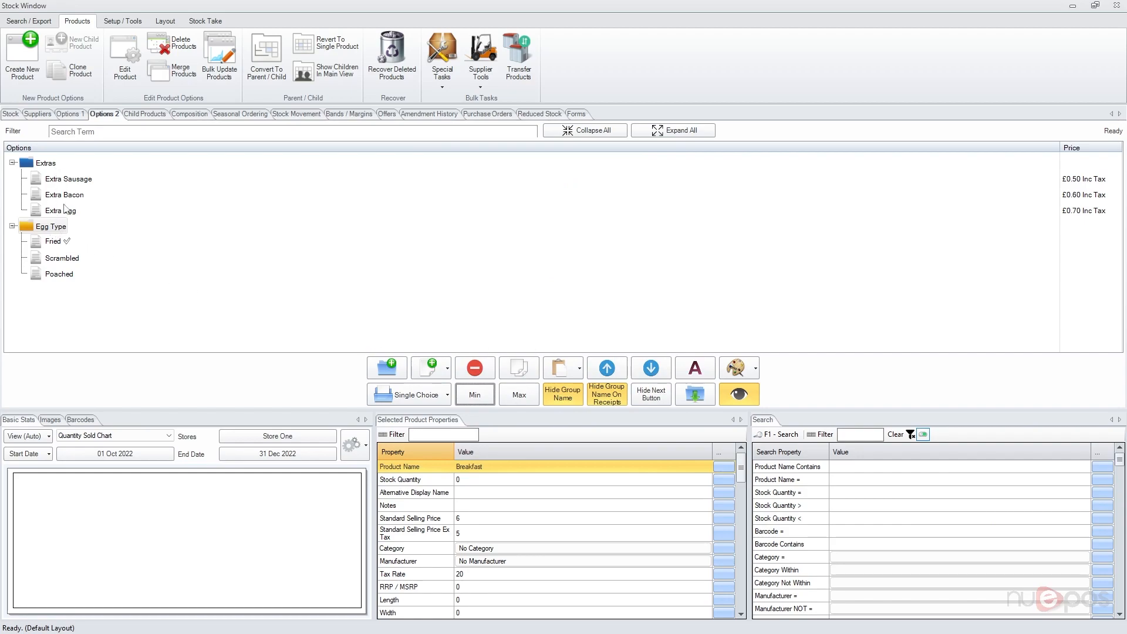
click(50, 165)
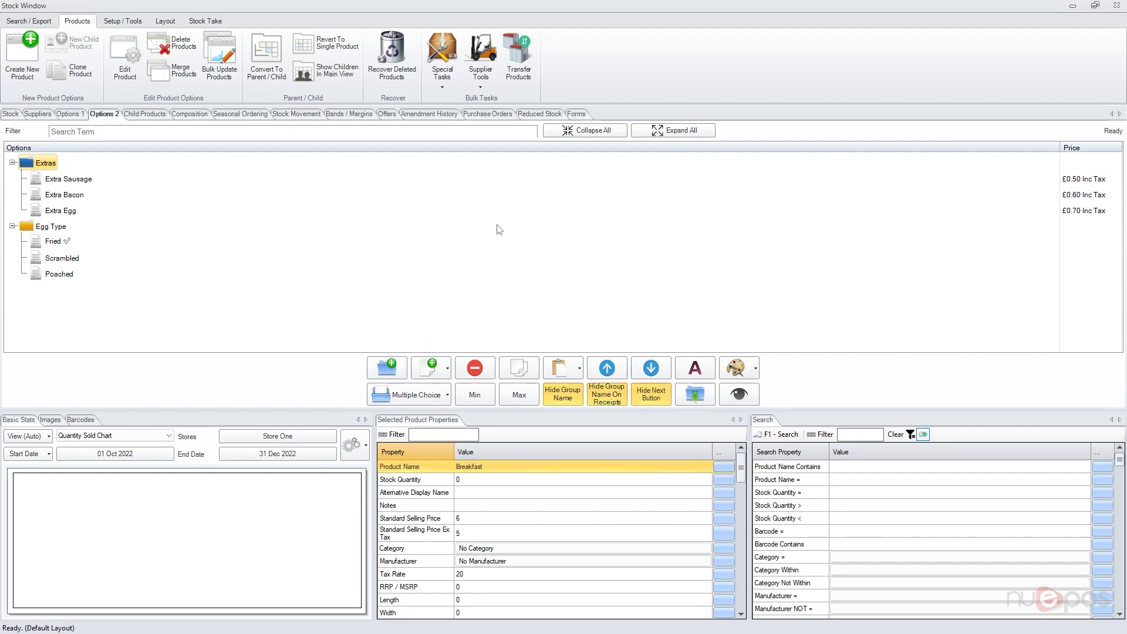
Examine the parent group choices for the Egg Type group when inserted into the cart, without assigning one
click(703, 400)
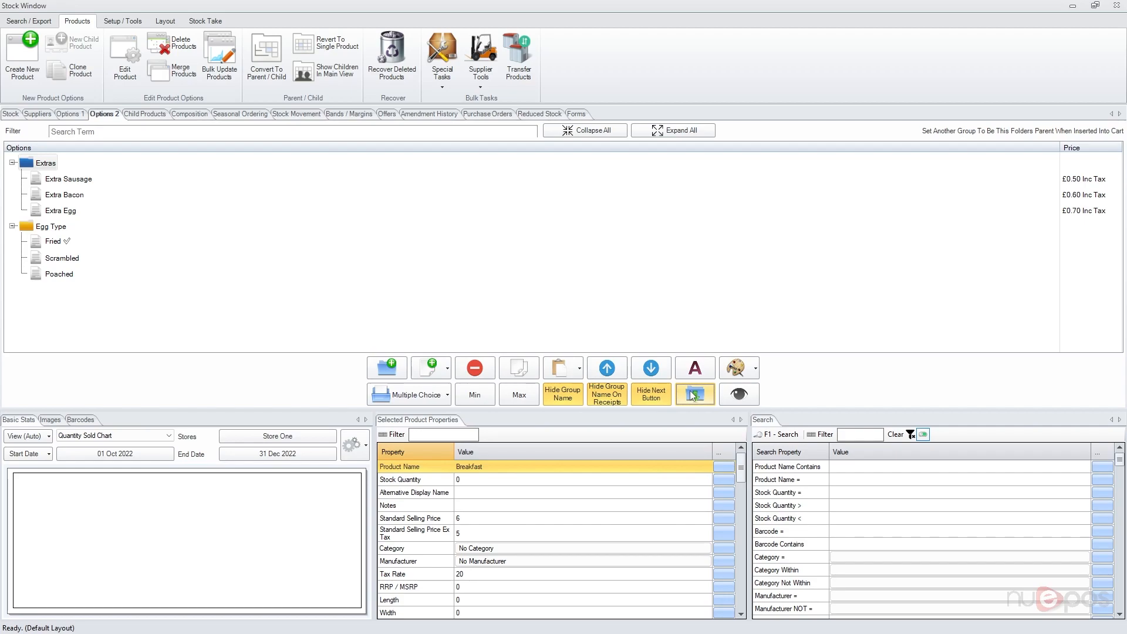
click(12, 226)
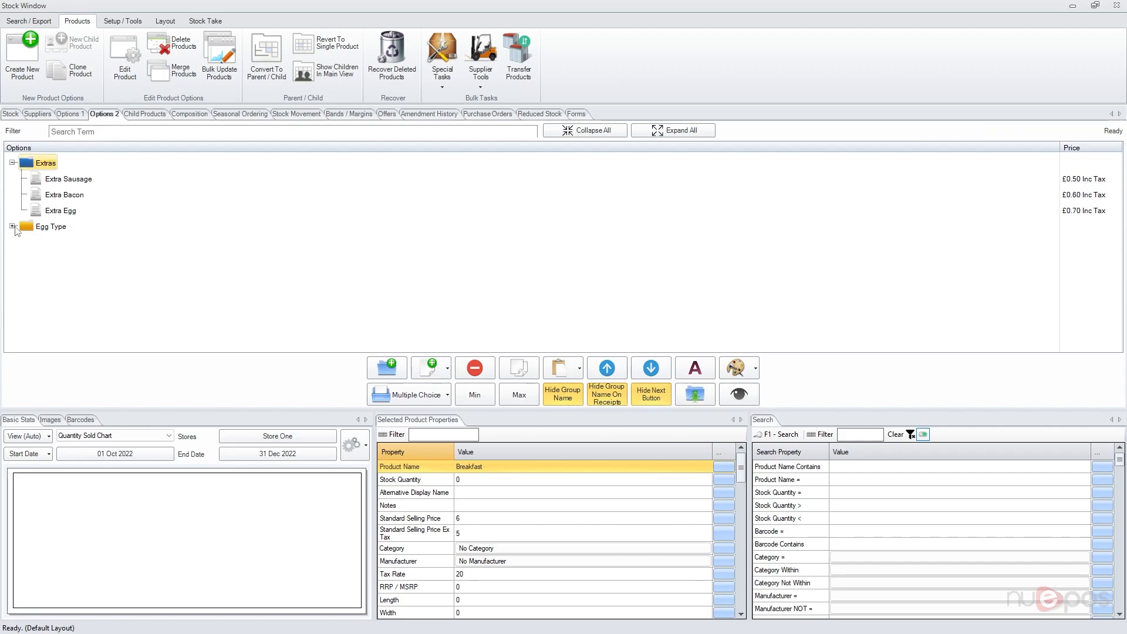
click(13, 226)
click(27, 227)
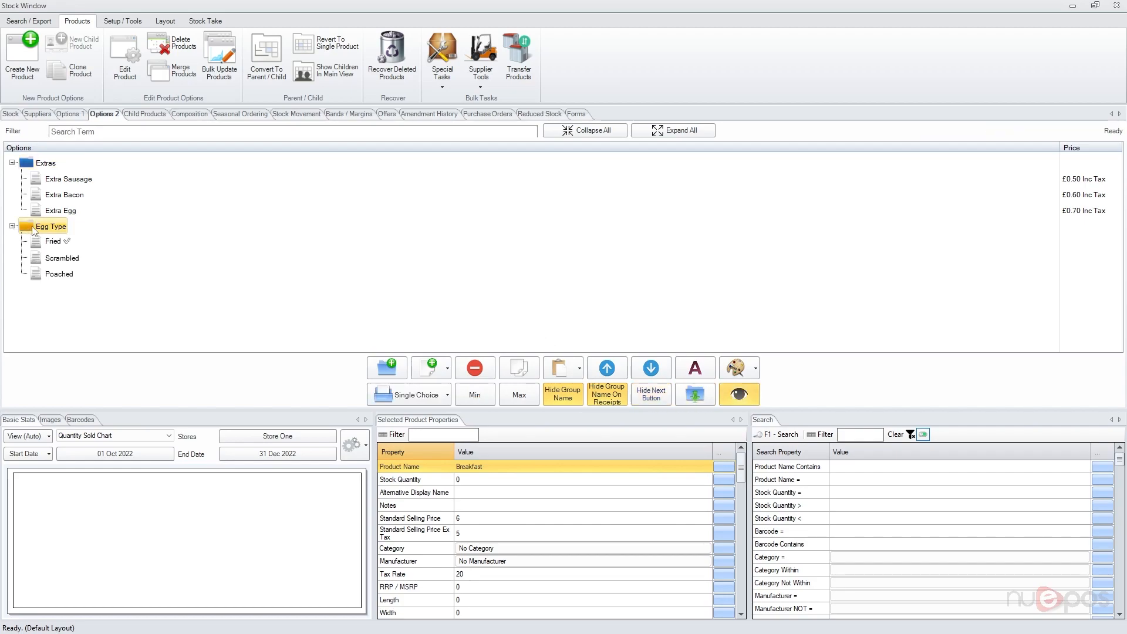
click(65, 212)
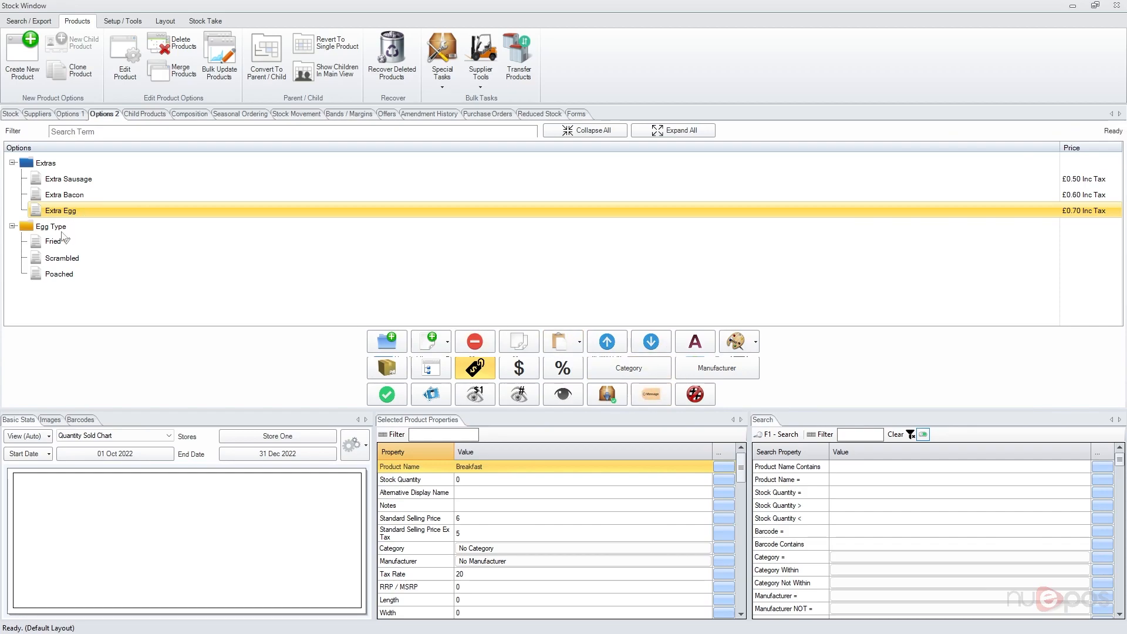
click(63, 230)
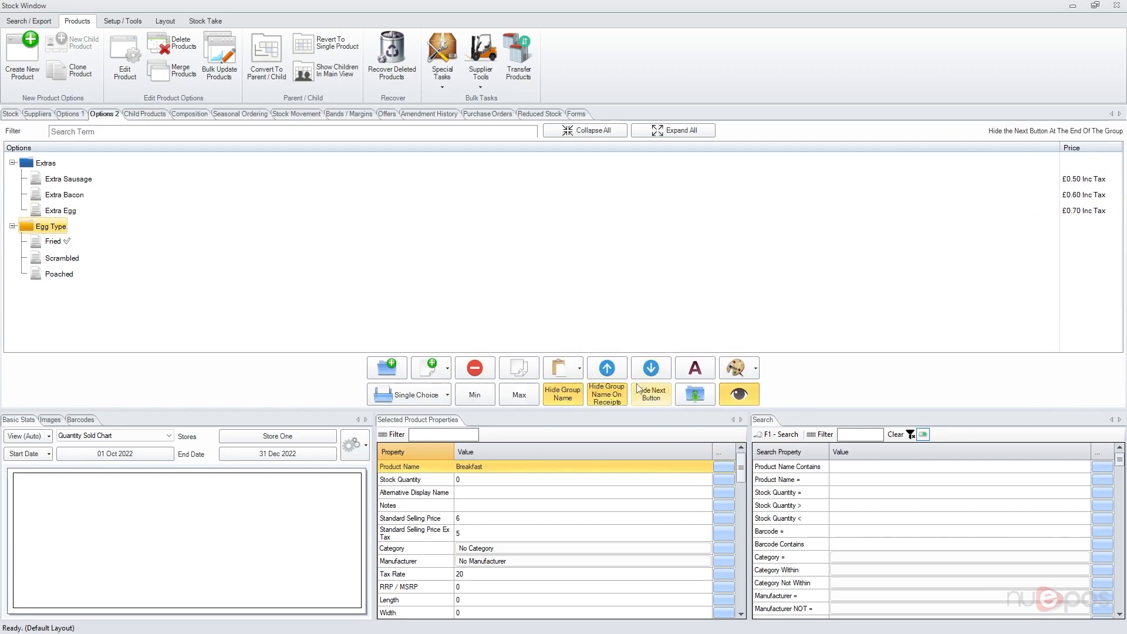
click(699, 398)
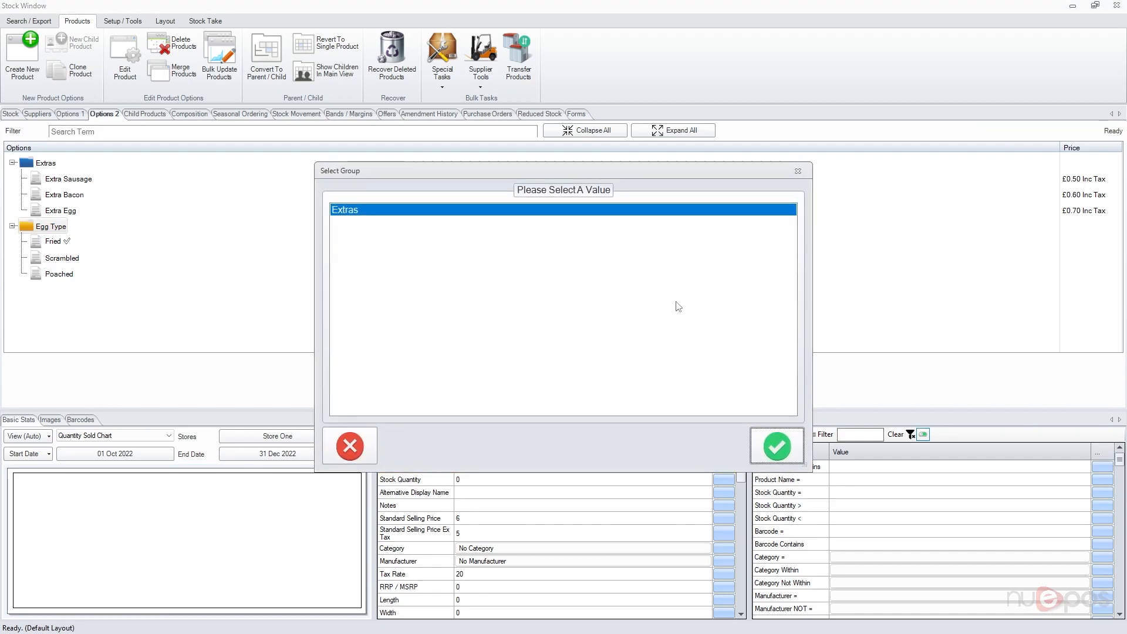
click(352, 445)
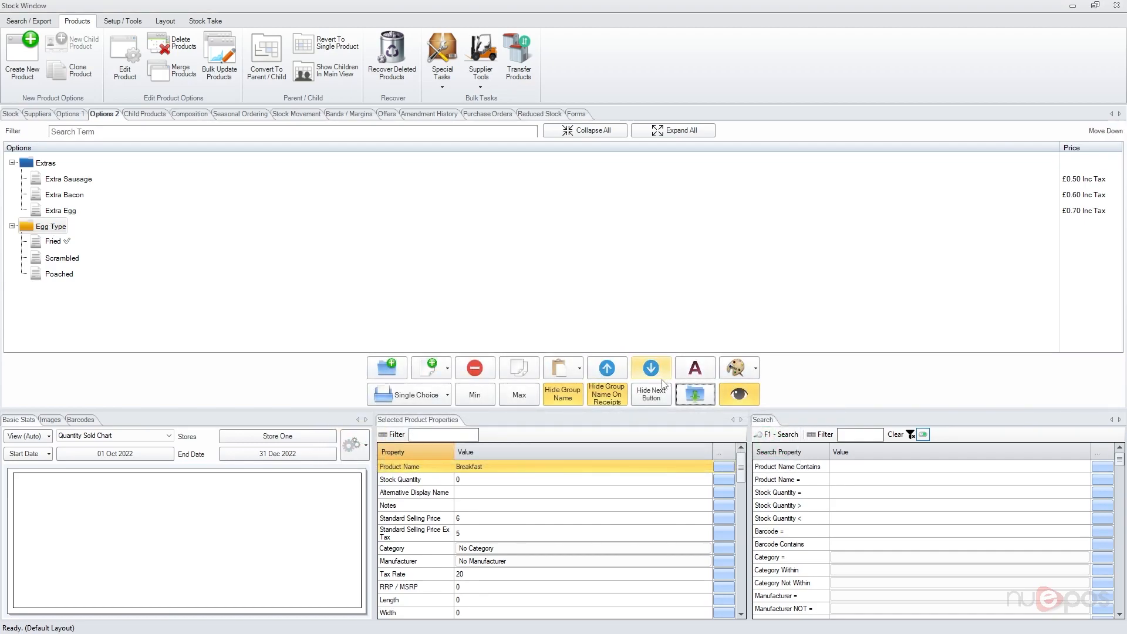
Review the choices for adding an option, product or category from the Fried and Extra Sausage options, without adding anything
click(66, 245)
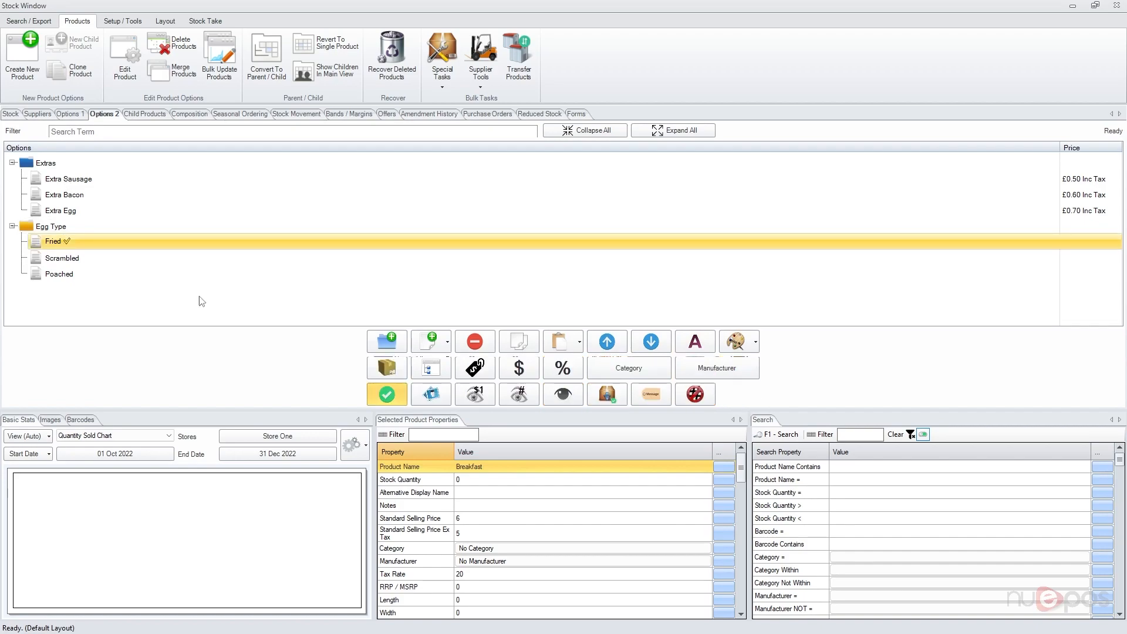
click(447, 342)
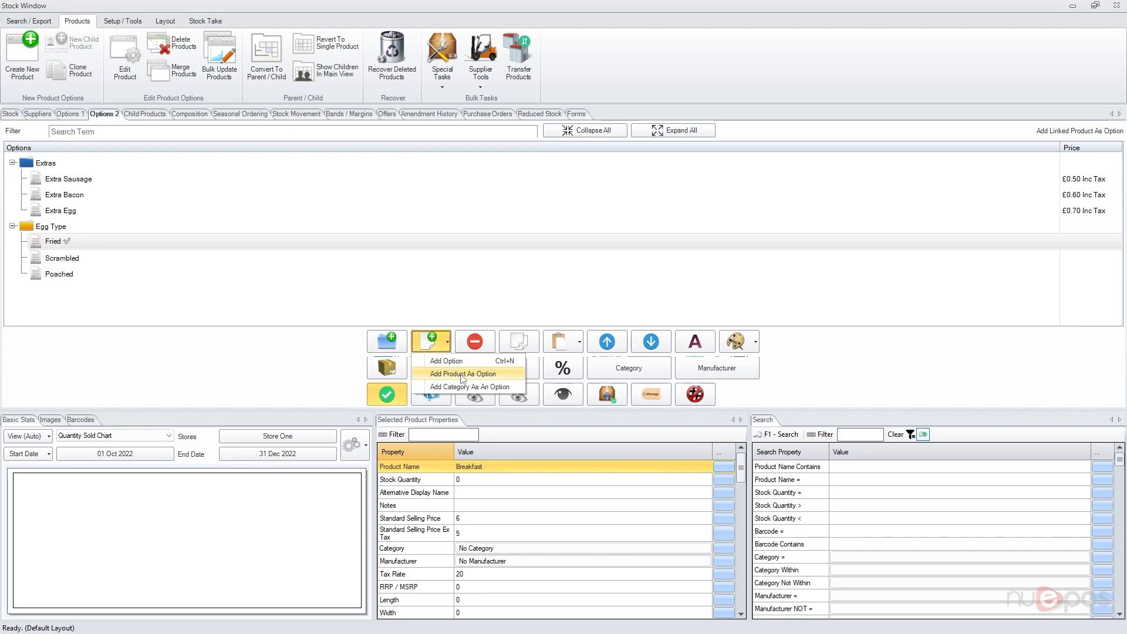
click(185, 248)
click(89, 179)
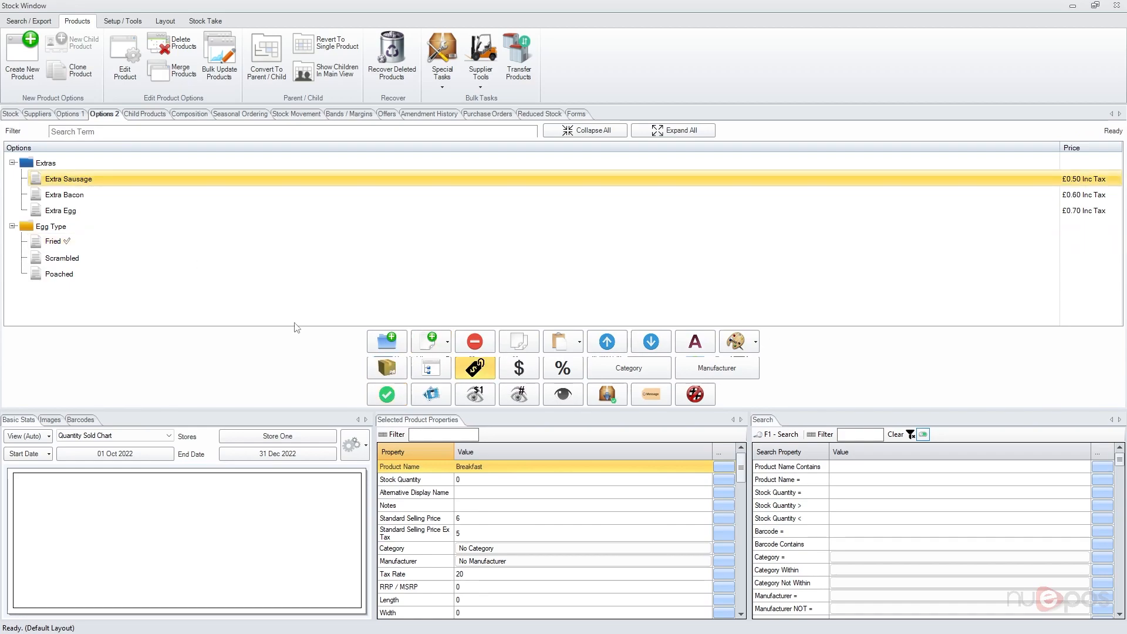
click(447, 341)
click(129, 188)
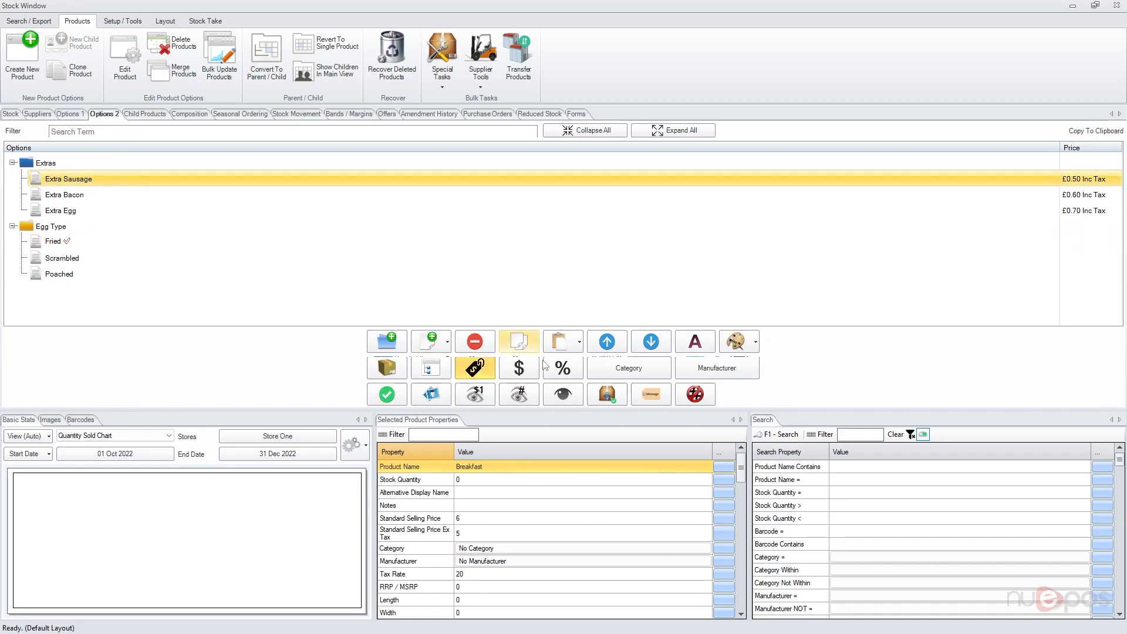
click(446, 341)
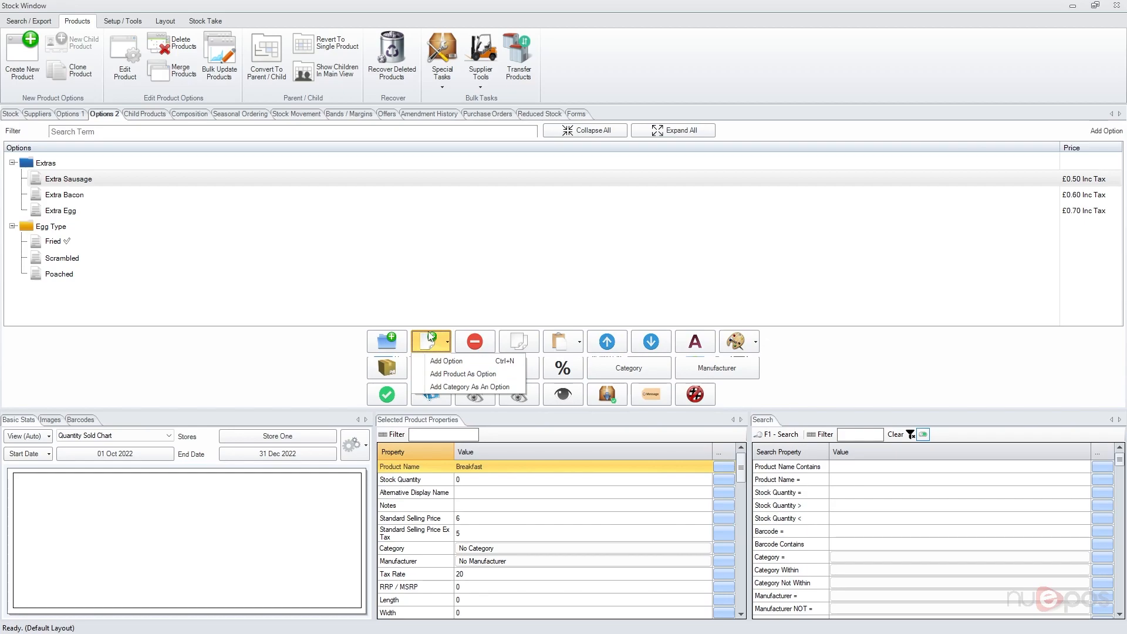
click(449, 306)
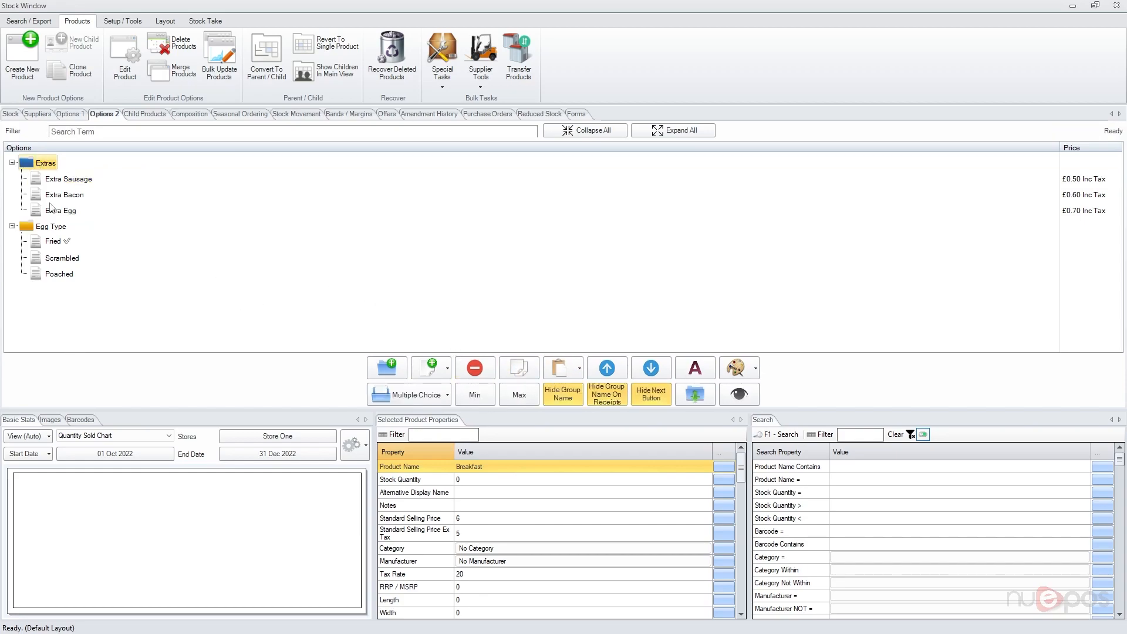
Copy the Extras and Egg Type groups together and review the Paste As Copy and Paste As Link choices without pasting
click(58, 227)
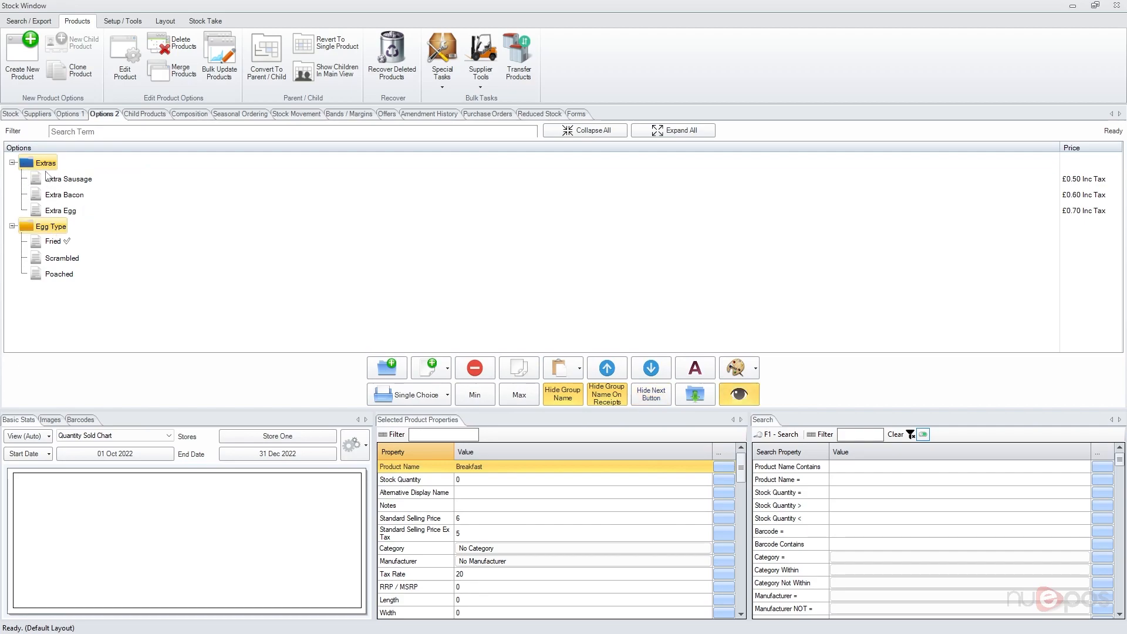
click(519, 368)
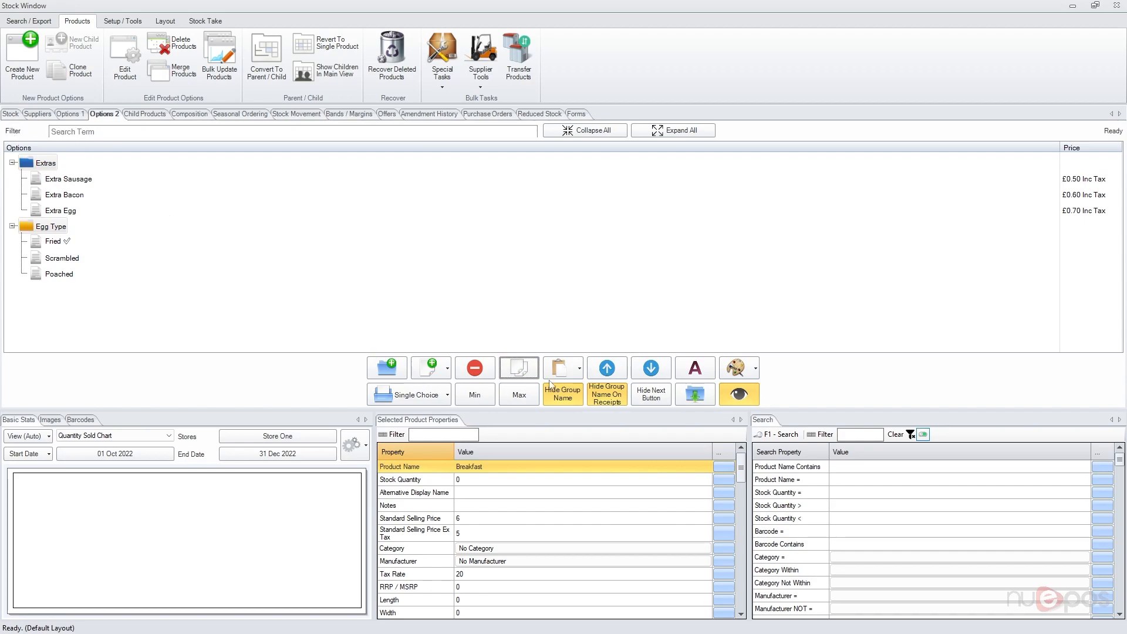
click(580, 369)
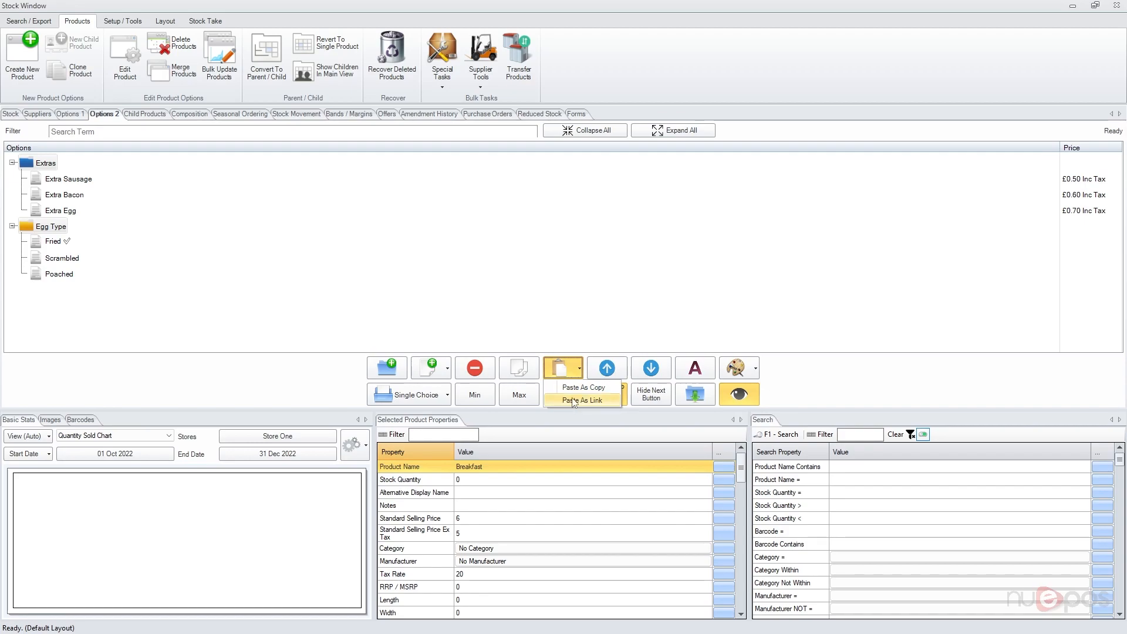
click(54, 162)
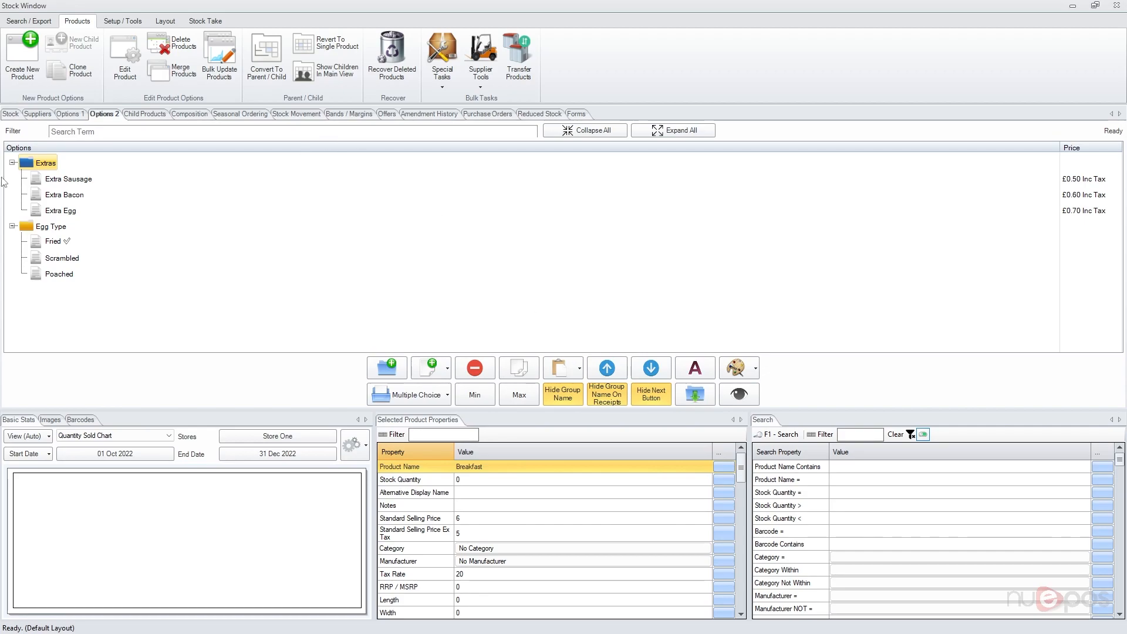
click(580, 368)
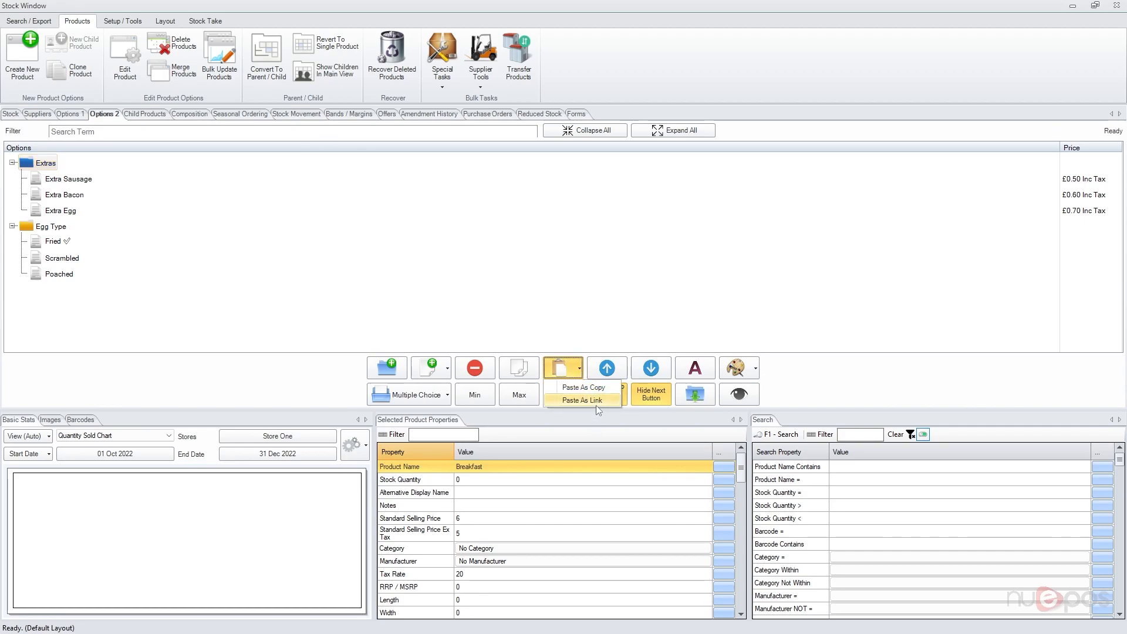
click(585, 331)
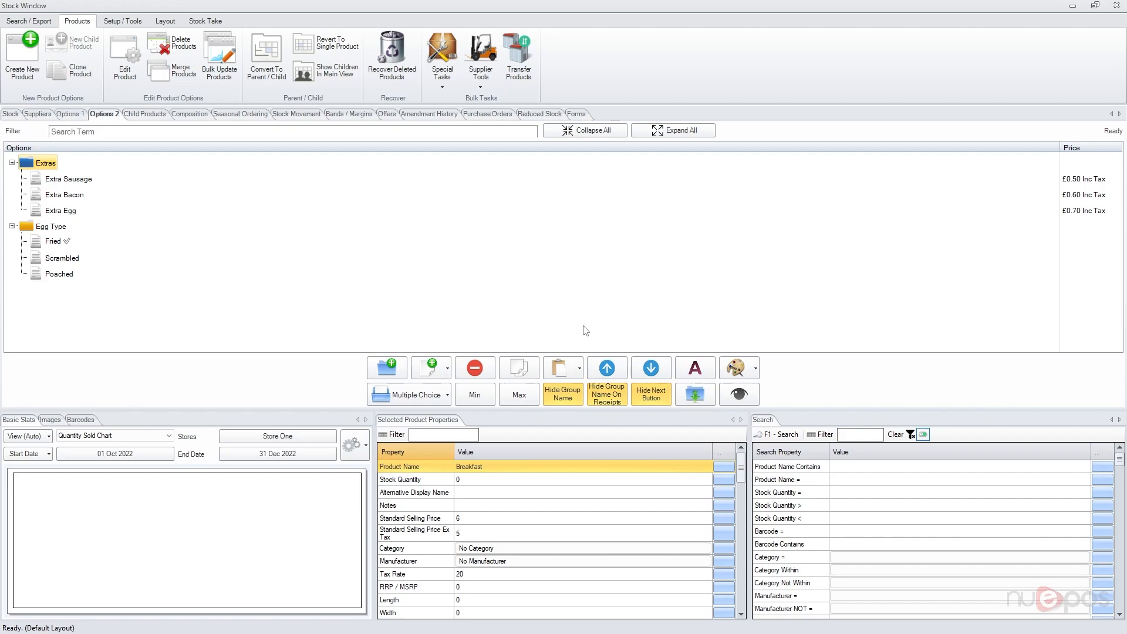
click(577, 369)
click(577, 369)
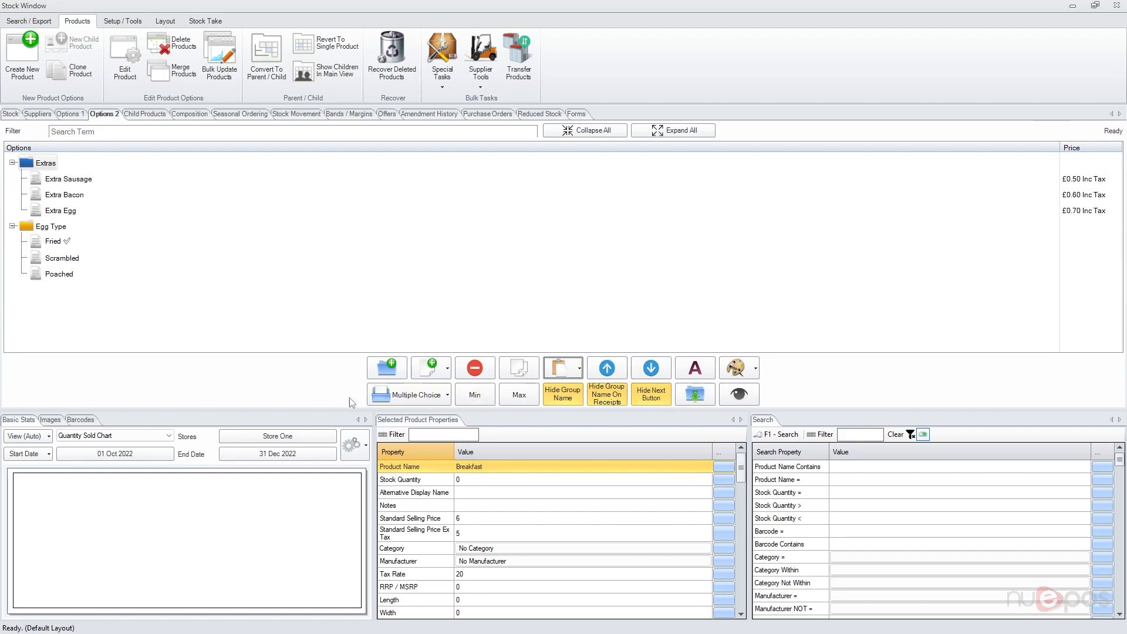
Examine the appearance settings available for the Extra Sausage option without changing any
click(44, 184)
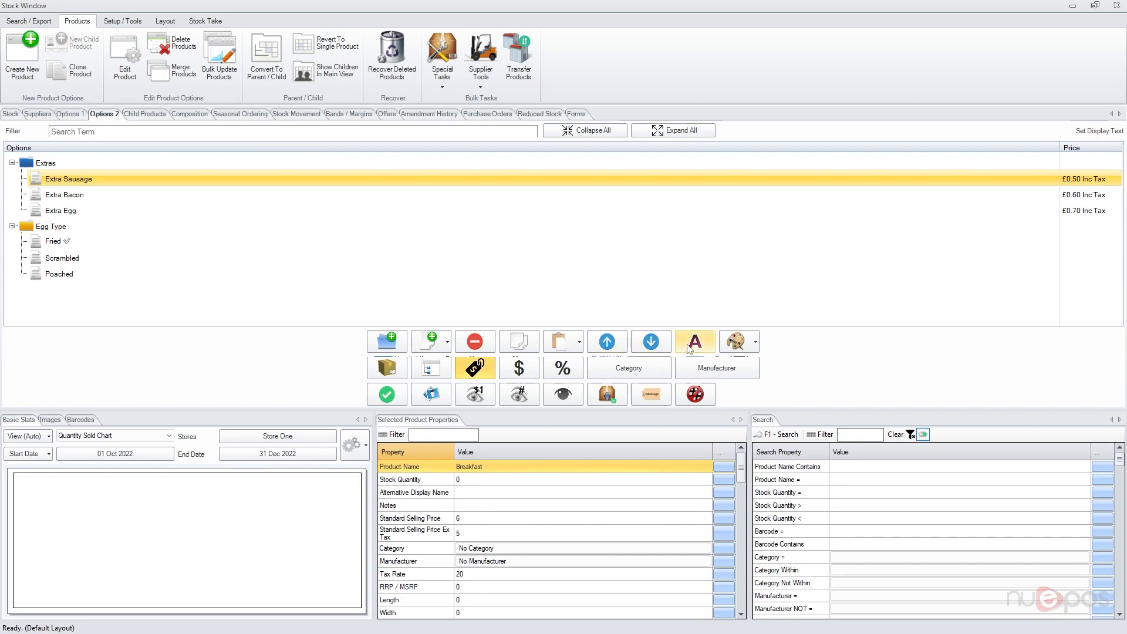
click(733, 343)
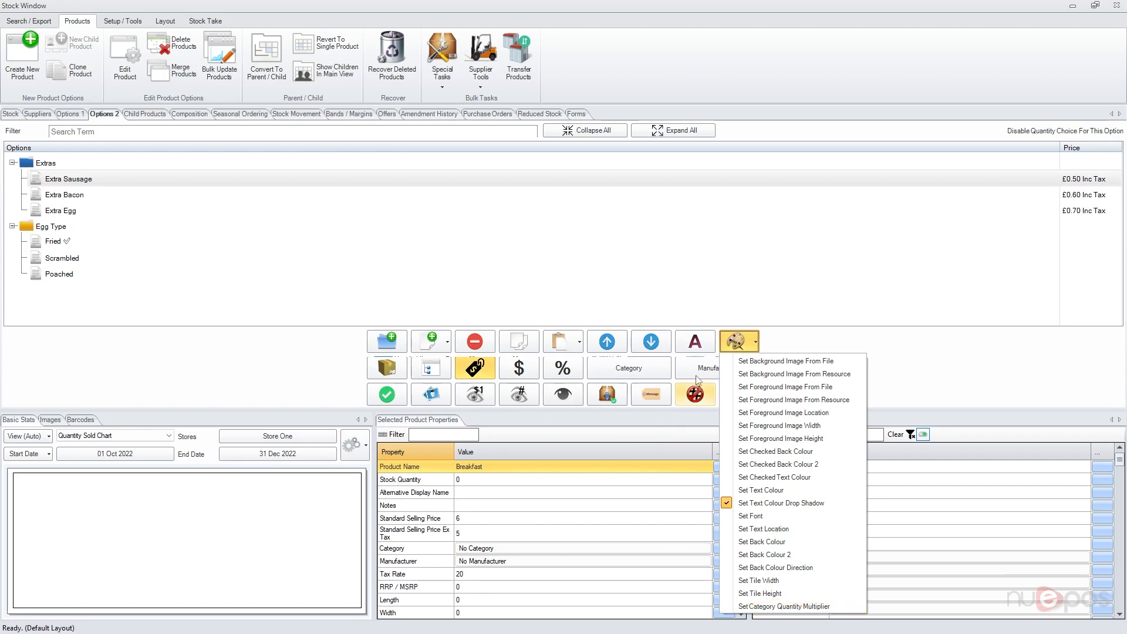
click(728, 341)
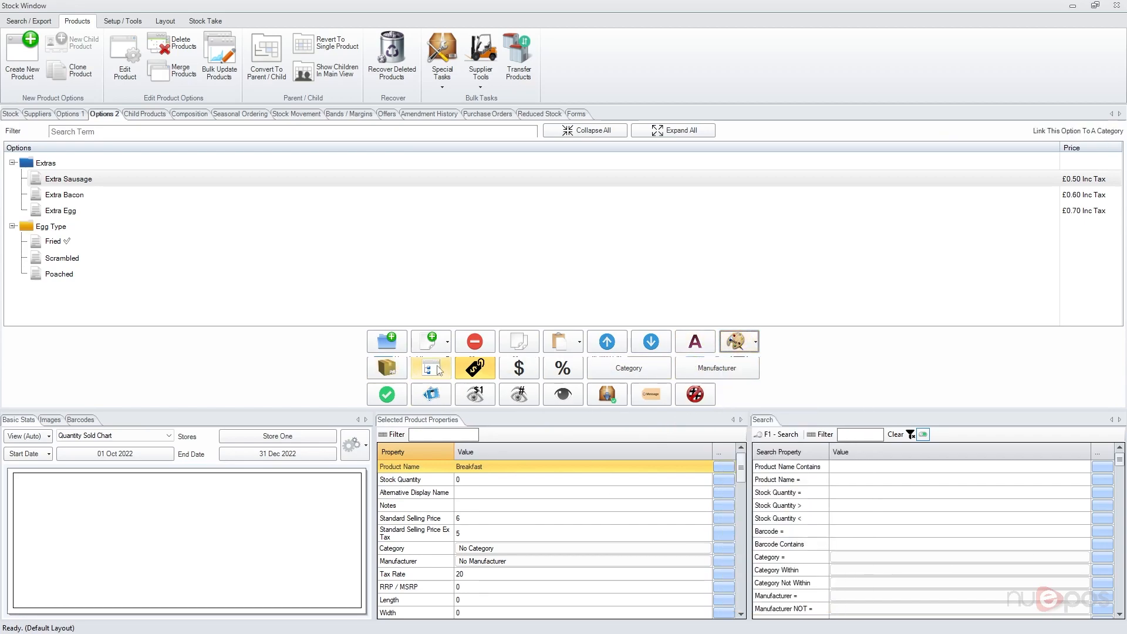
Browse the categories that can be added as an option in Egg Type, down to Accessories under Bird, and cancel
click(442, 346)
click(339, 370)
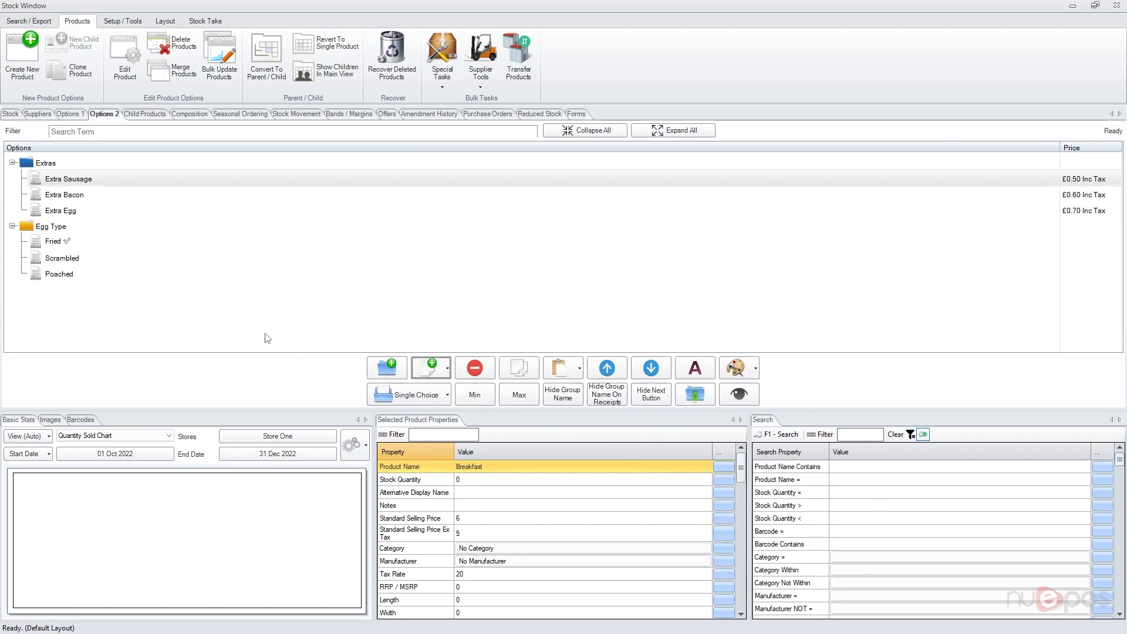
click(447, 368)
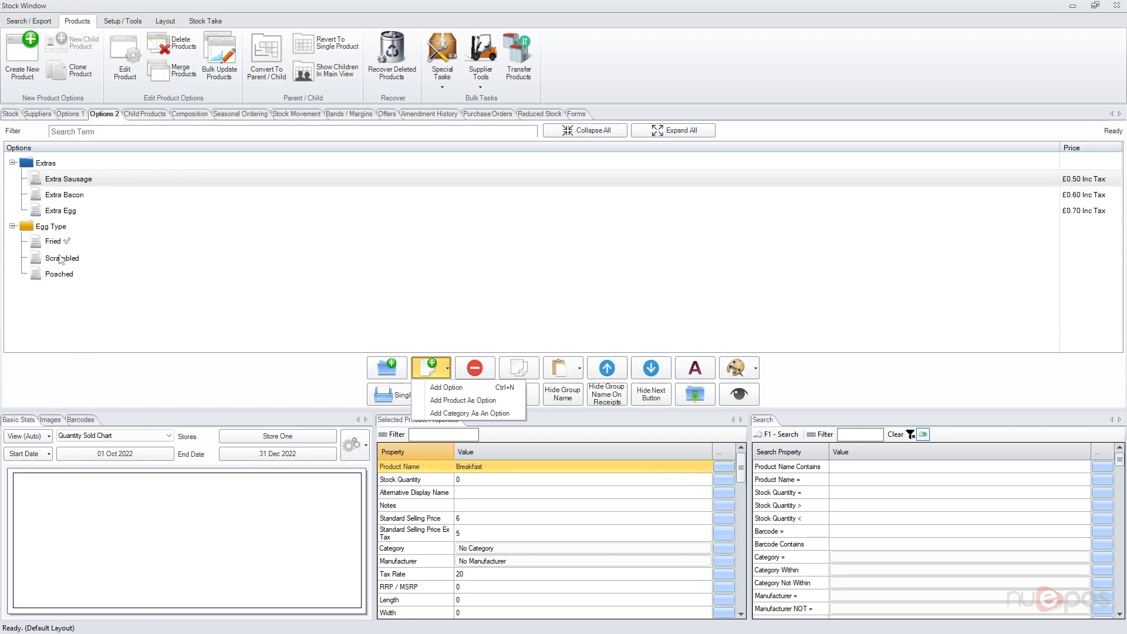
click(49, 226)
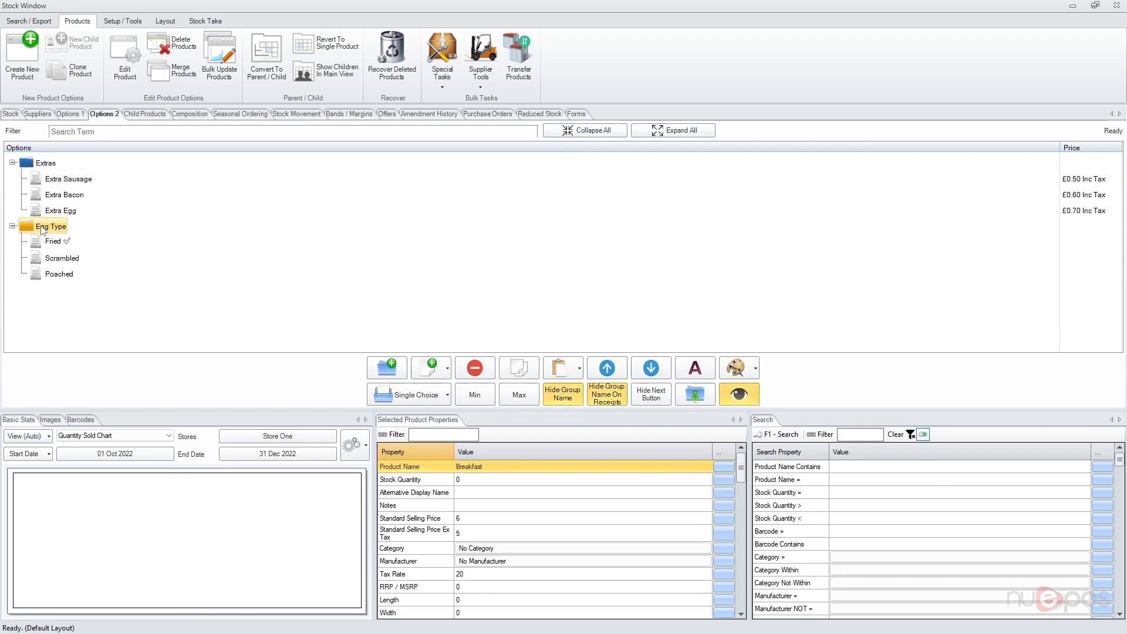
click(447, 368)
click(453, 413)
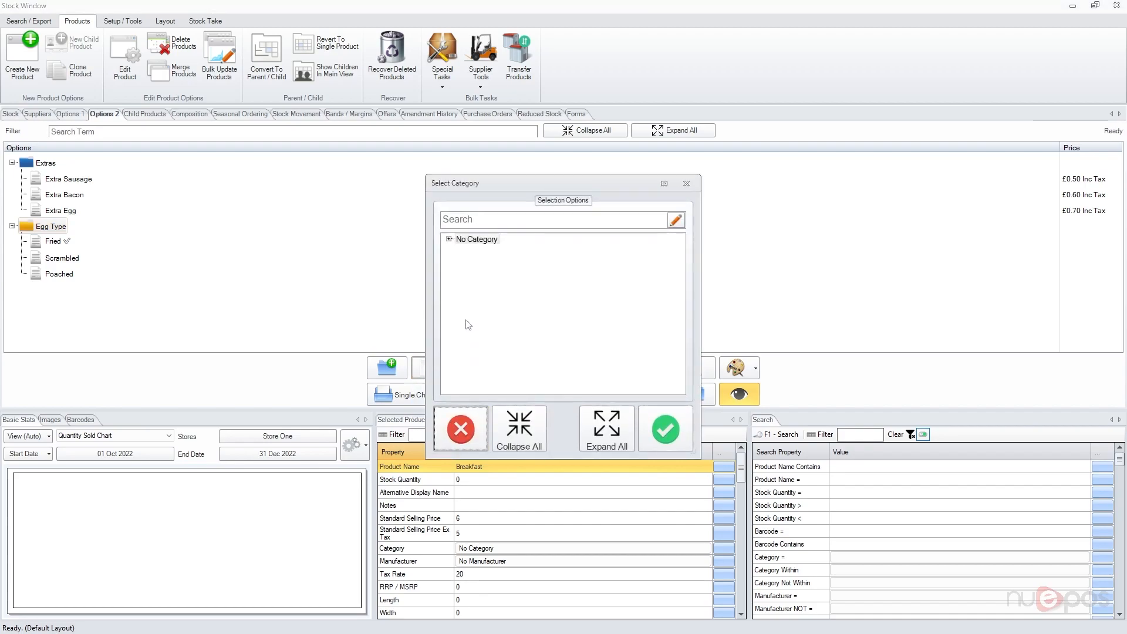
click(449, 239)
click(459, 262)
click(486, 272)
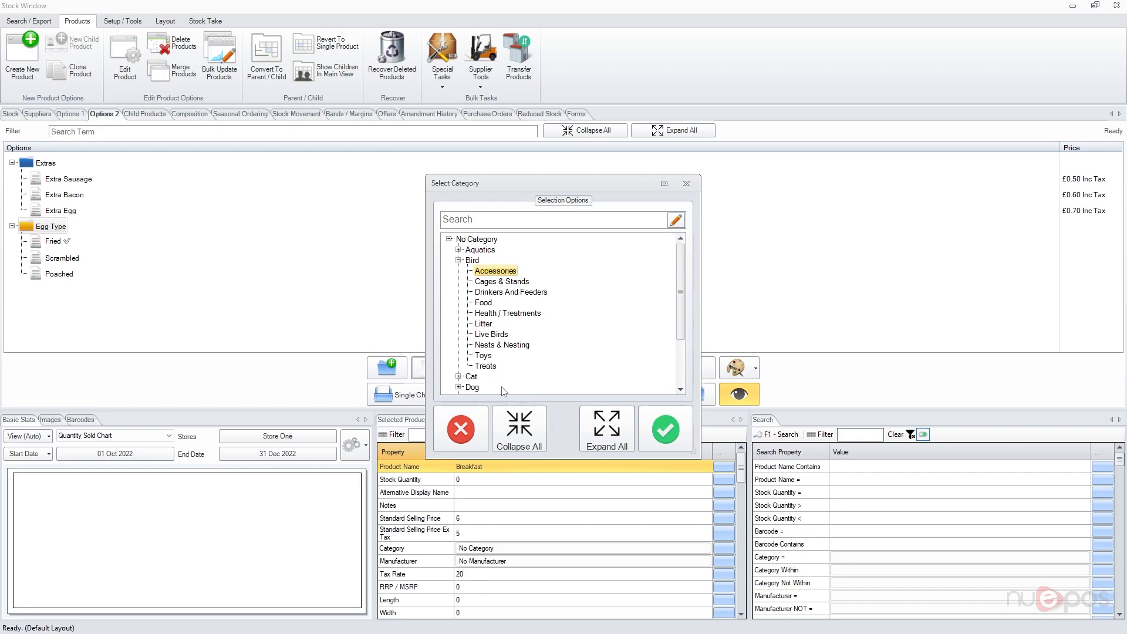
click(461, 429)
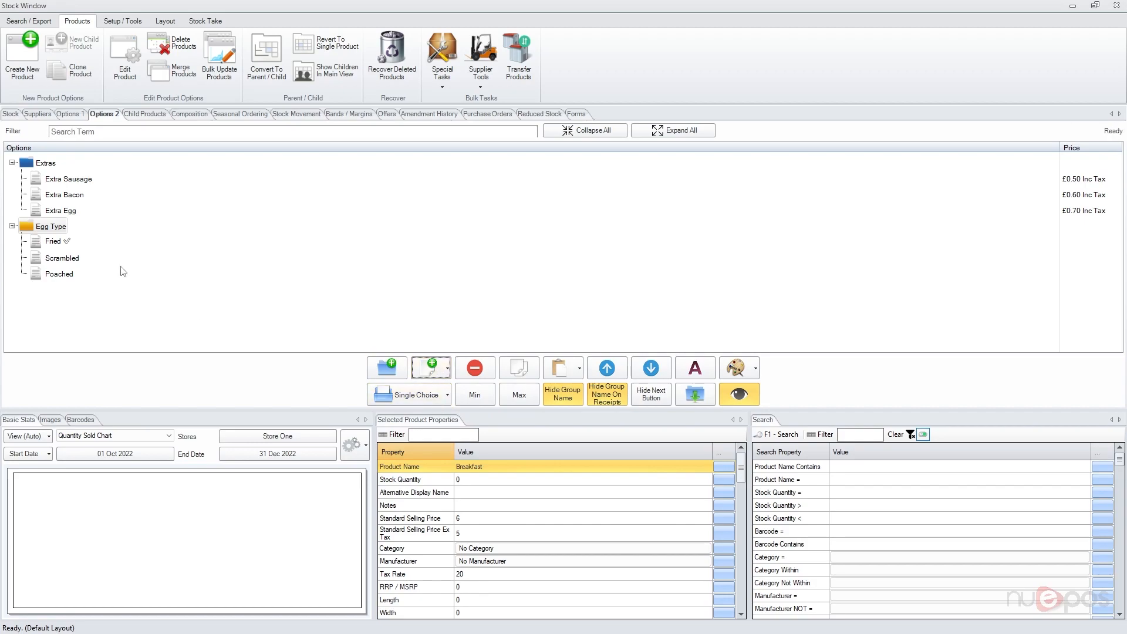
Examine the product search for linking the Fried option to a product, and cancel without linking one
click(28, 245)
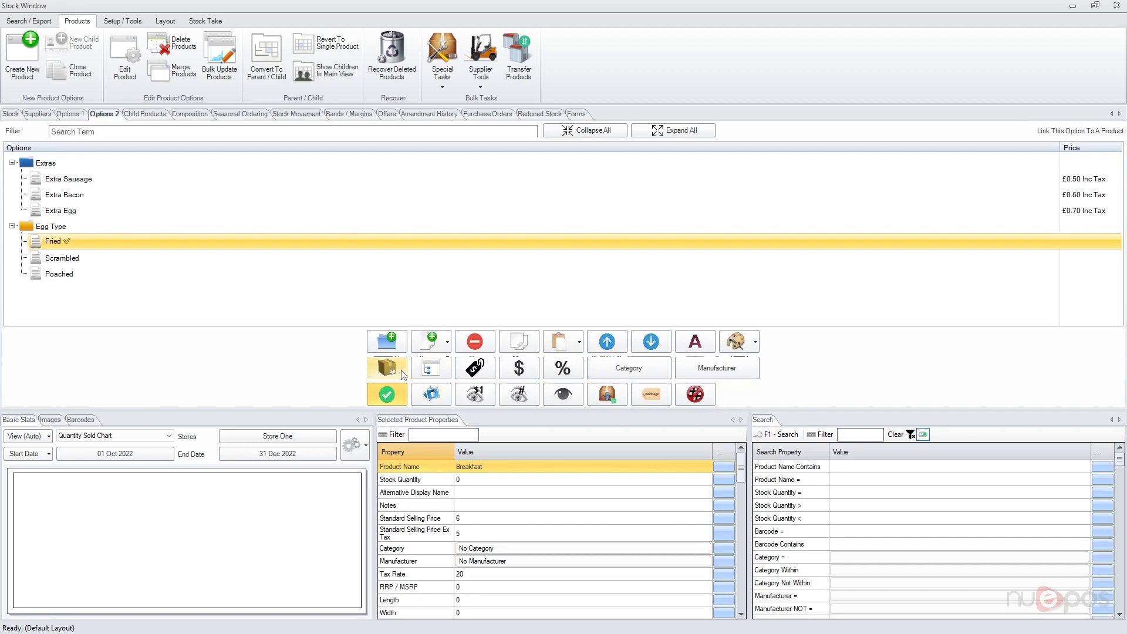
click(446, 342)
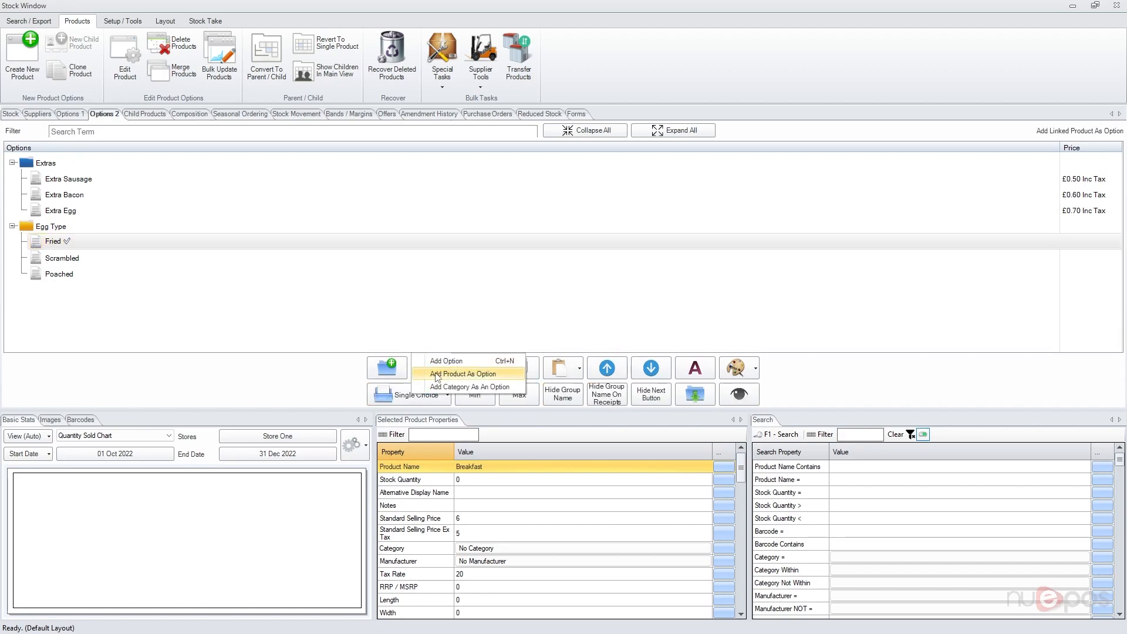
click(106, 272)
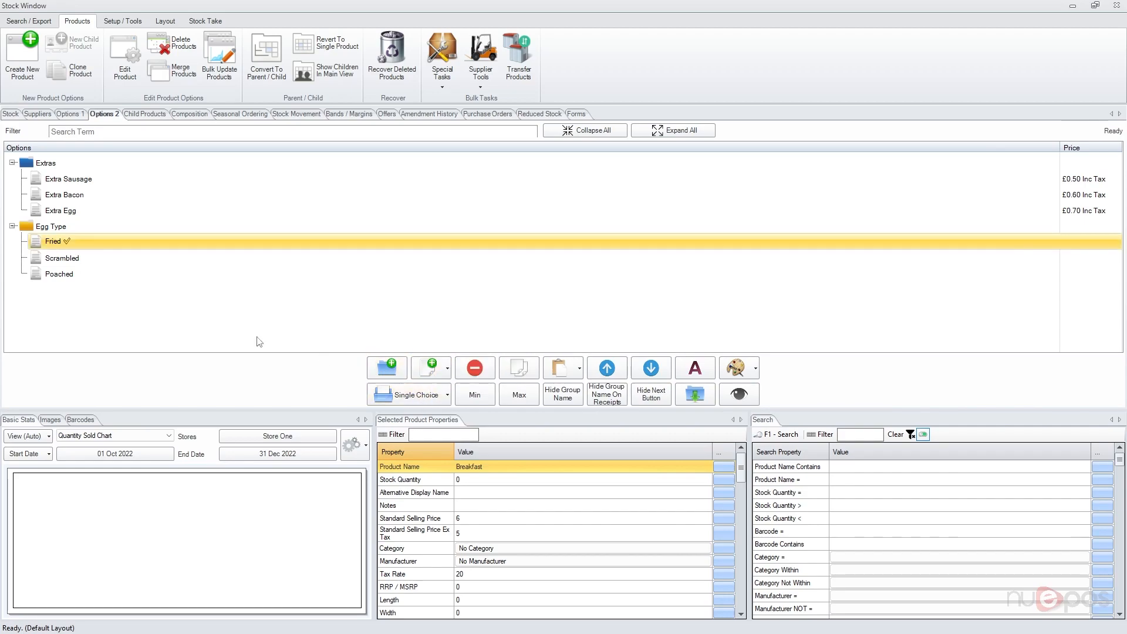
click(80, 259)
click(79, 243)
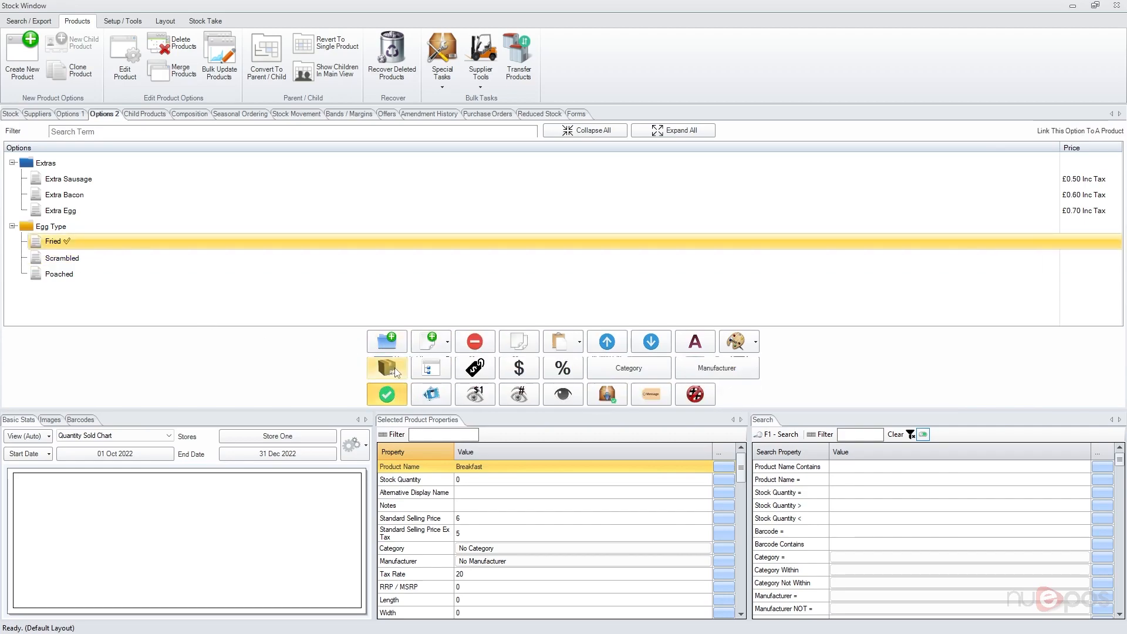
click(395, 370)
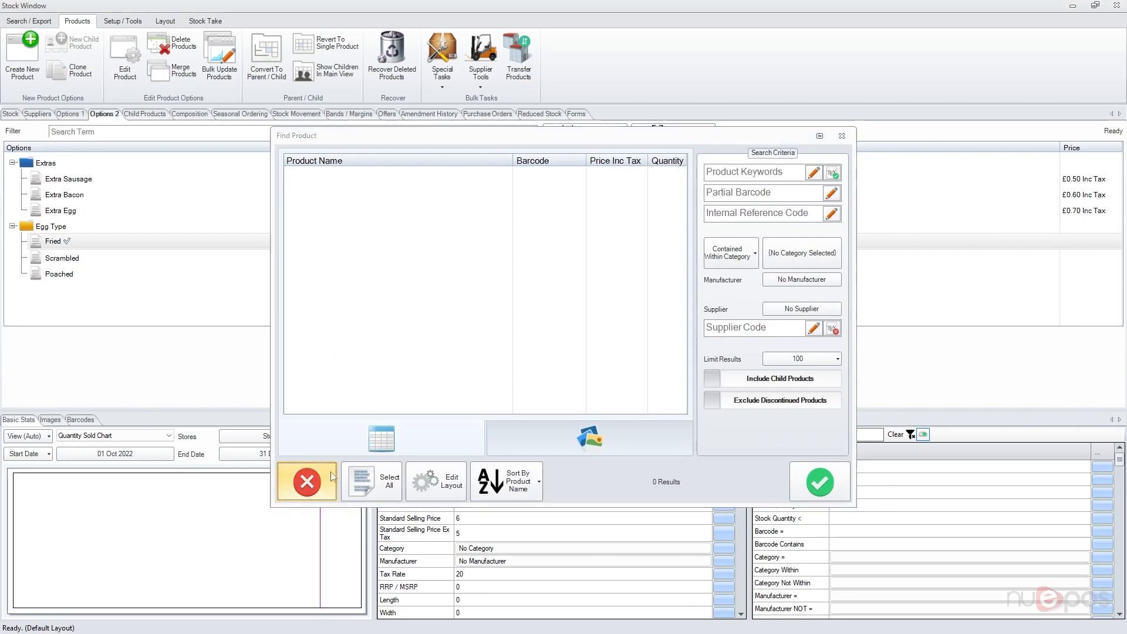
click(322, 481)
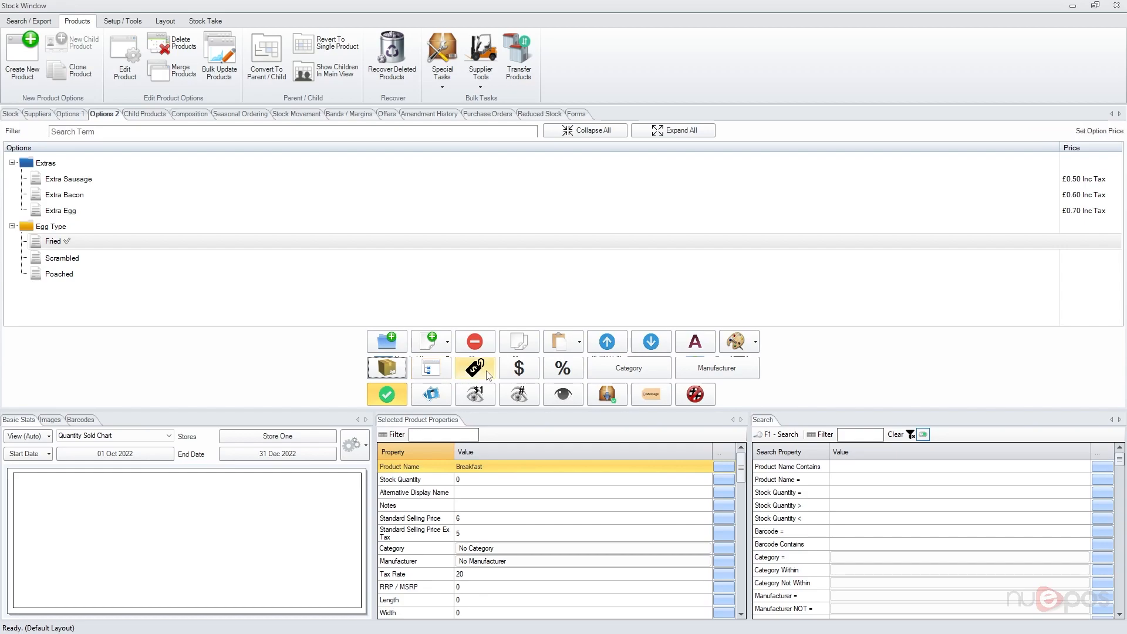
Examine the option cost, tax rate and category settings of the Fried option without changing any
click(517, 370)
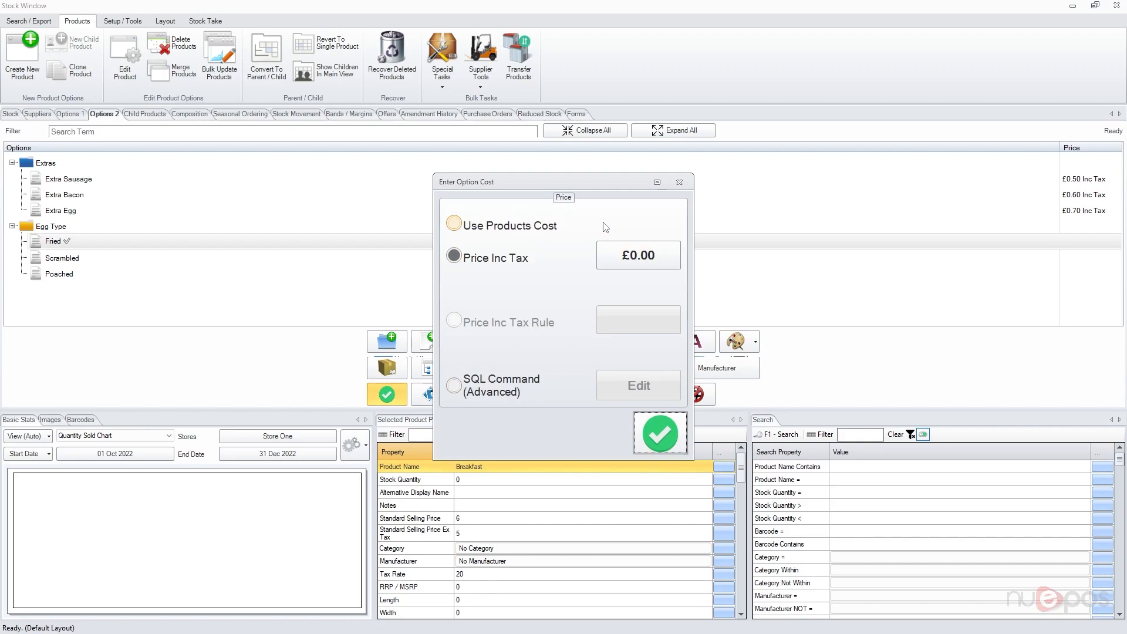
click(680, 182)
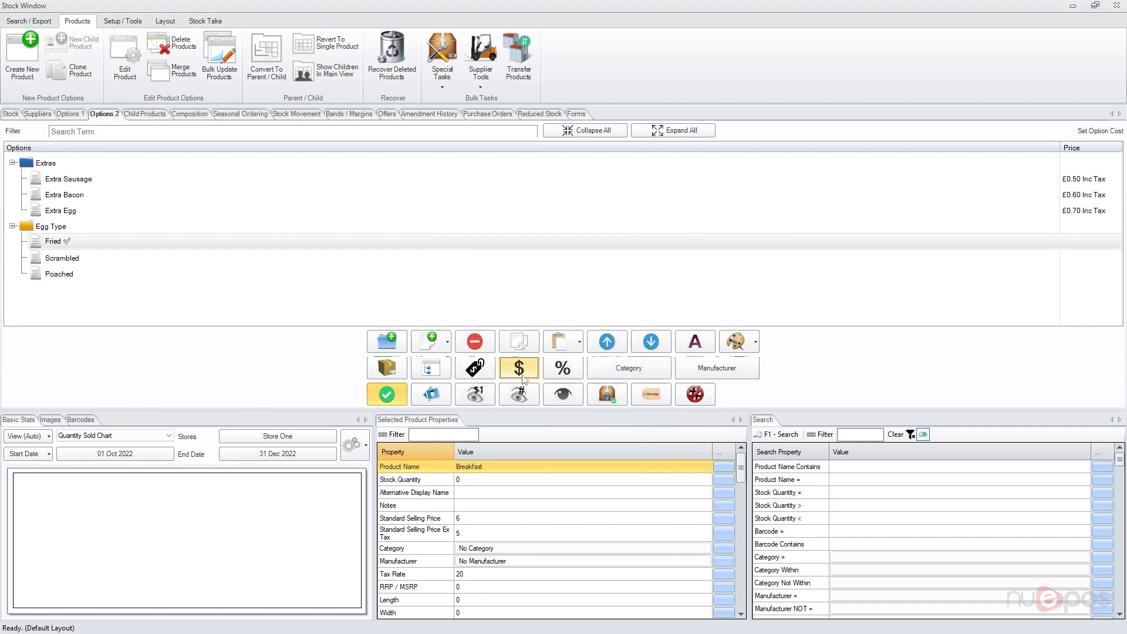
click(563, 368)
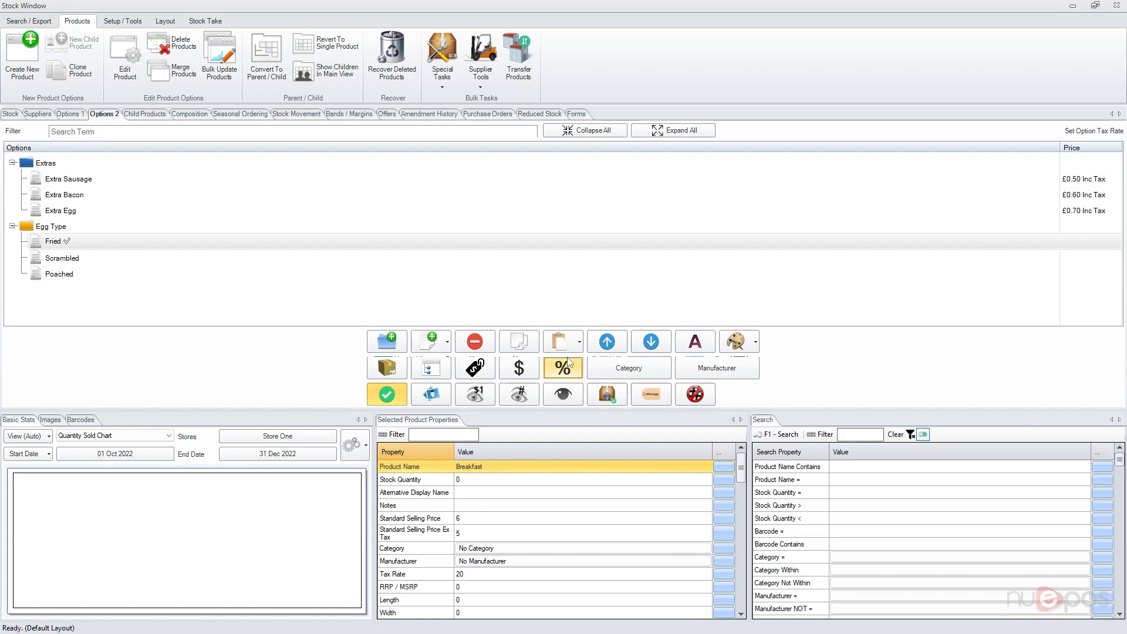
click(636, 371)
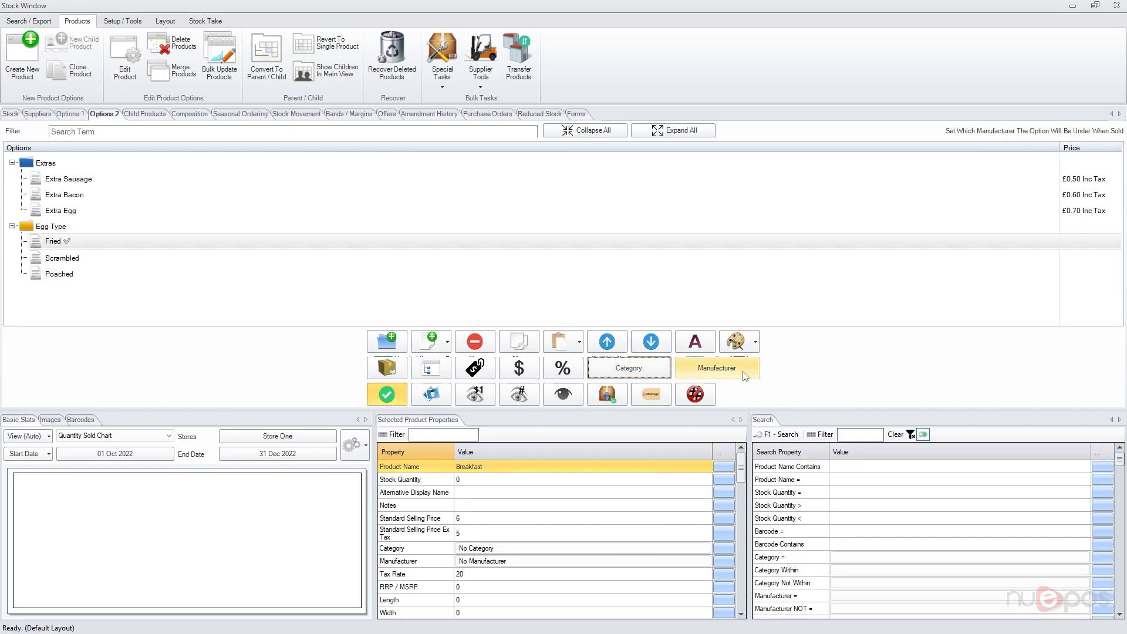
Try the product image and product price display settings on the Fried option, and review its graphical properties
click(435, 402)
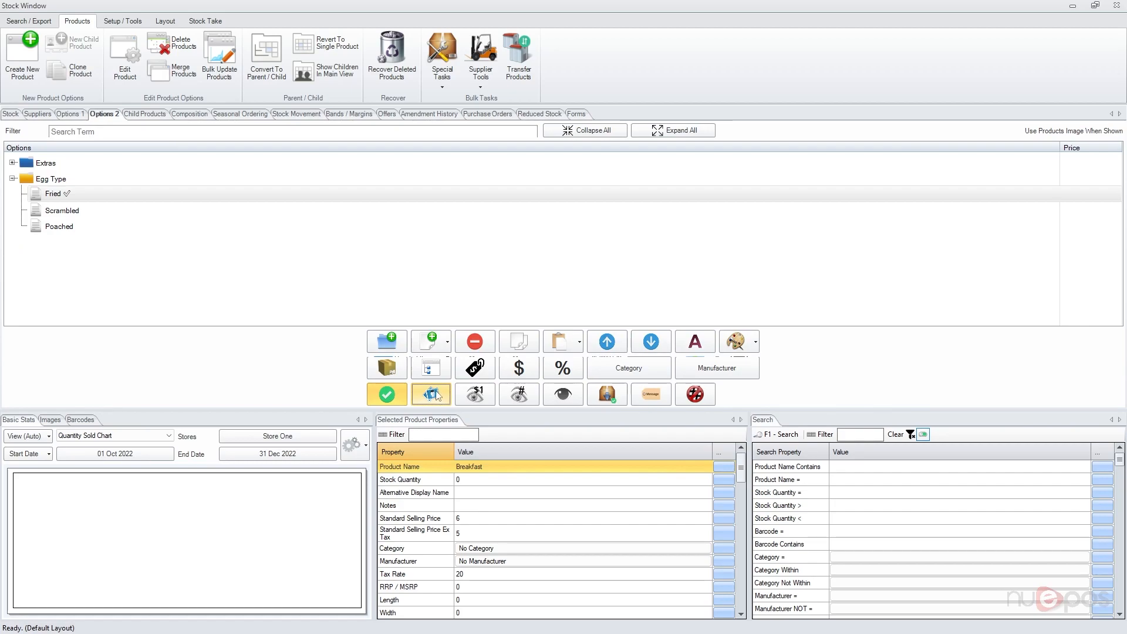
click(751, 347)
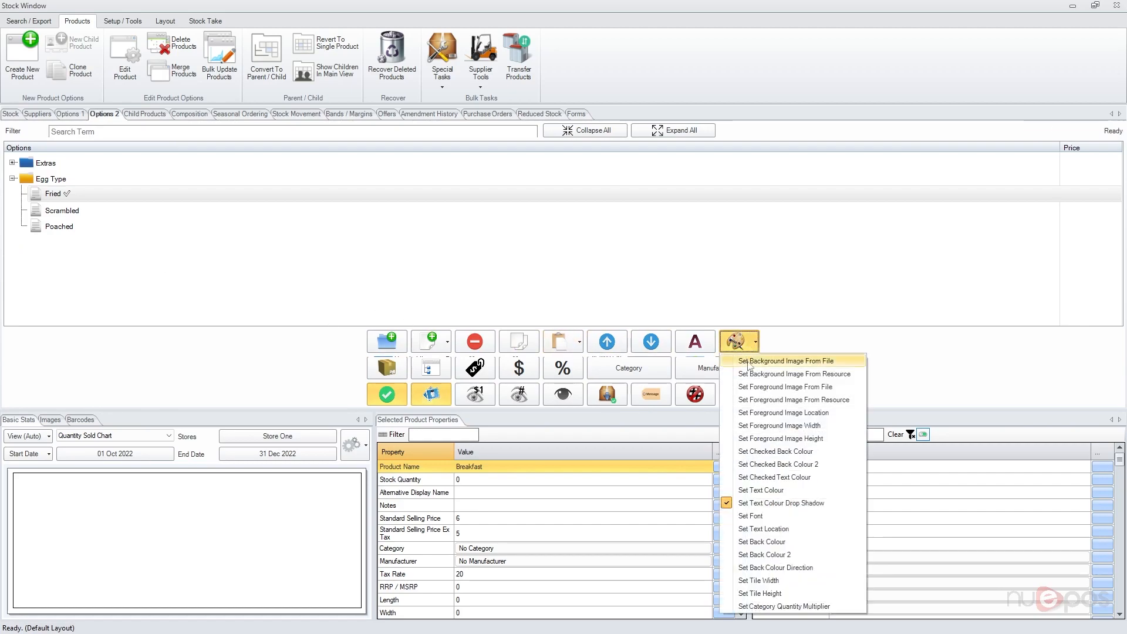
click(737, 343)
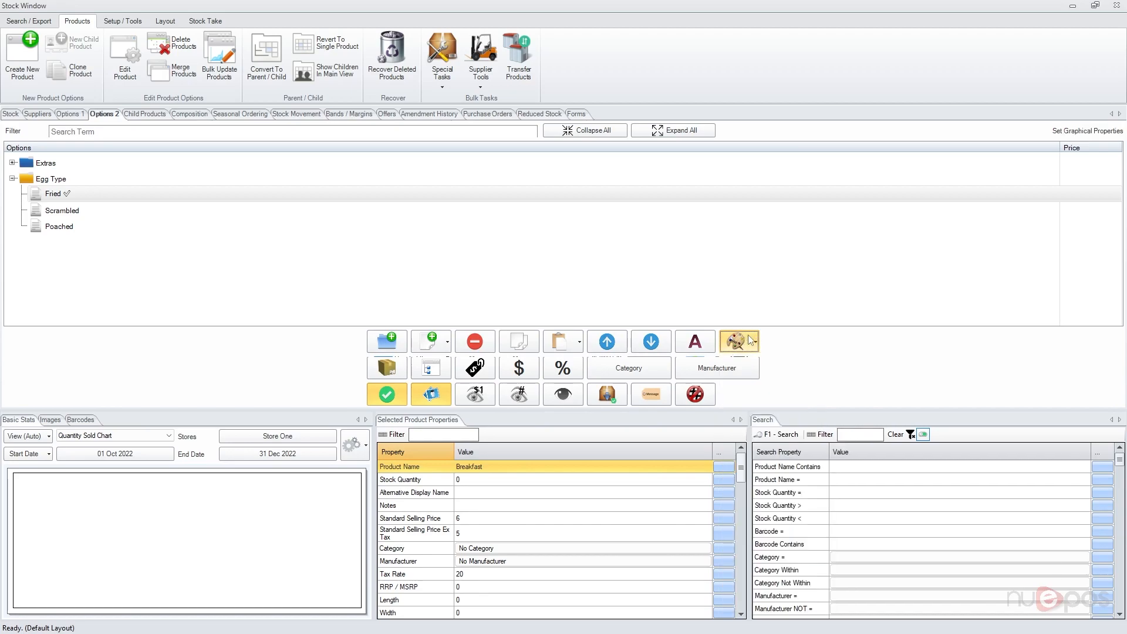
click(433, 397)
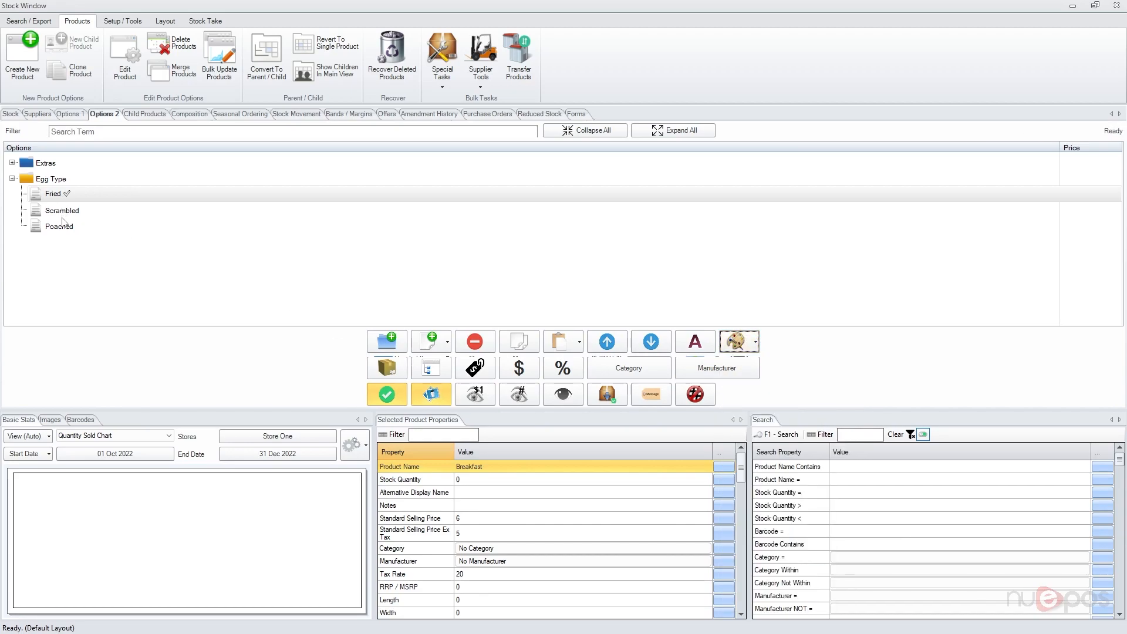
click(431, 401)
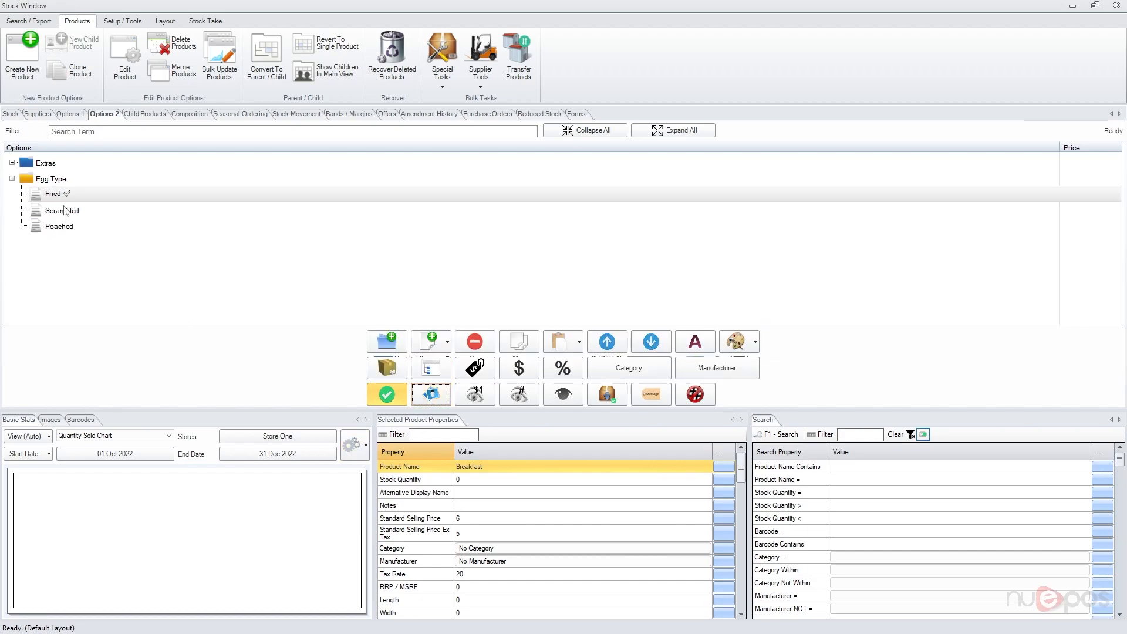
click(480, 399)
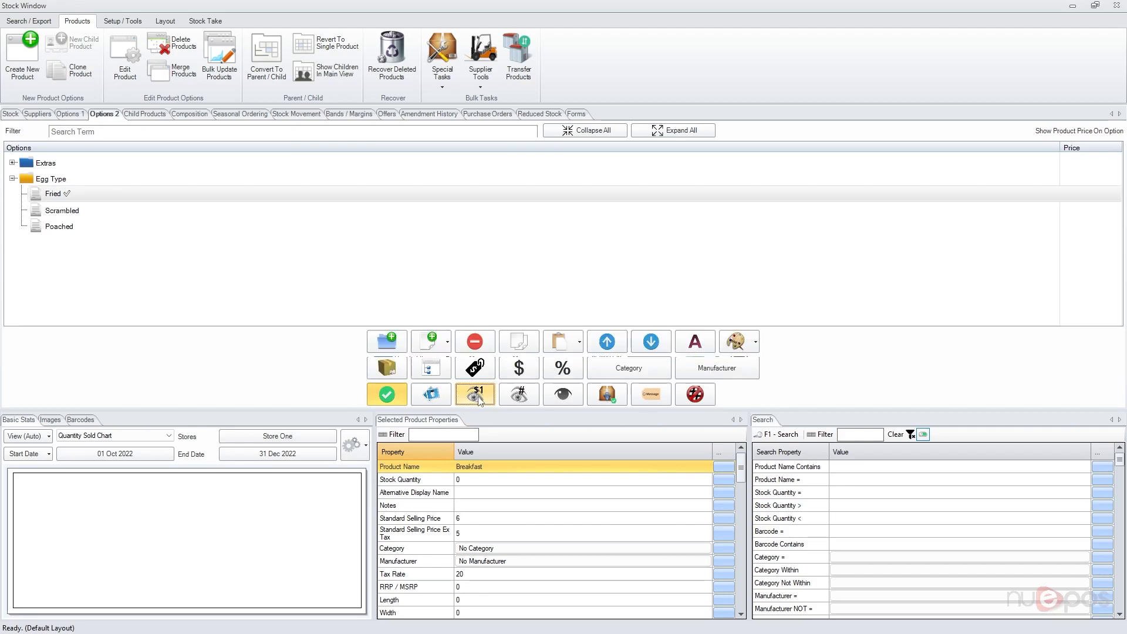
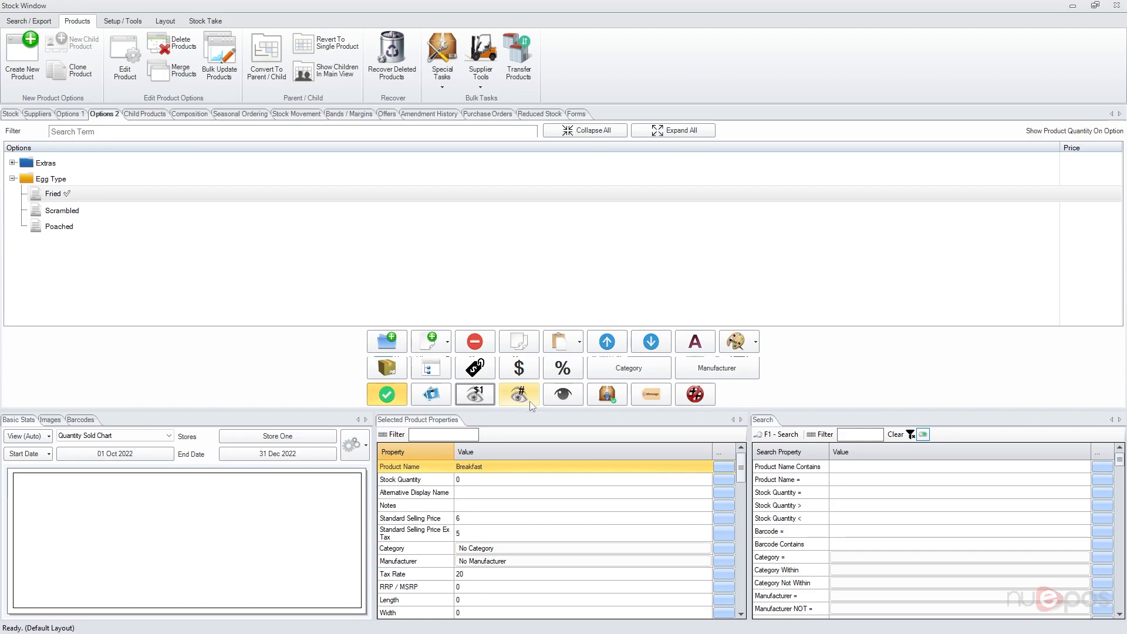
Examine the show condition types available for the Fried option, from Group Items Total to Parent Product Is Selected, and cancel without adding one
click(565, 398)
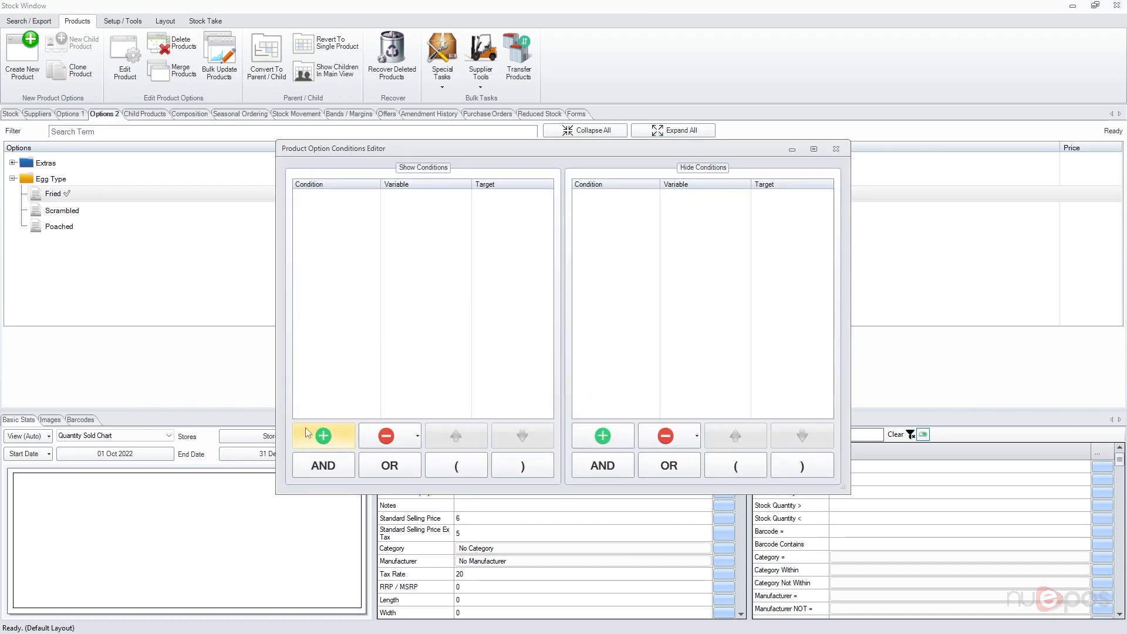
click(840, 151)
click(565, 397)
click(307, 435)
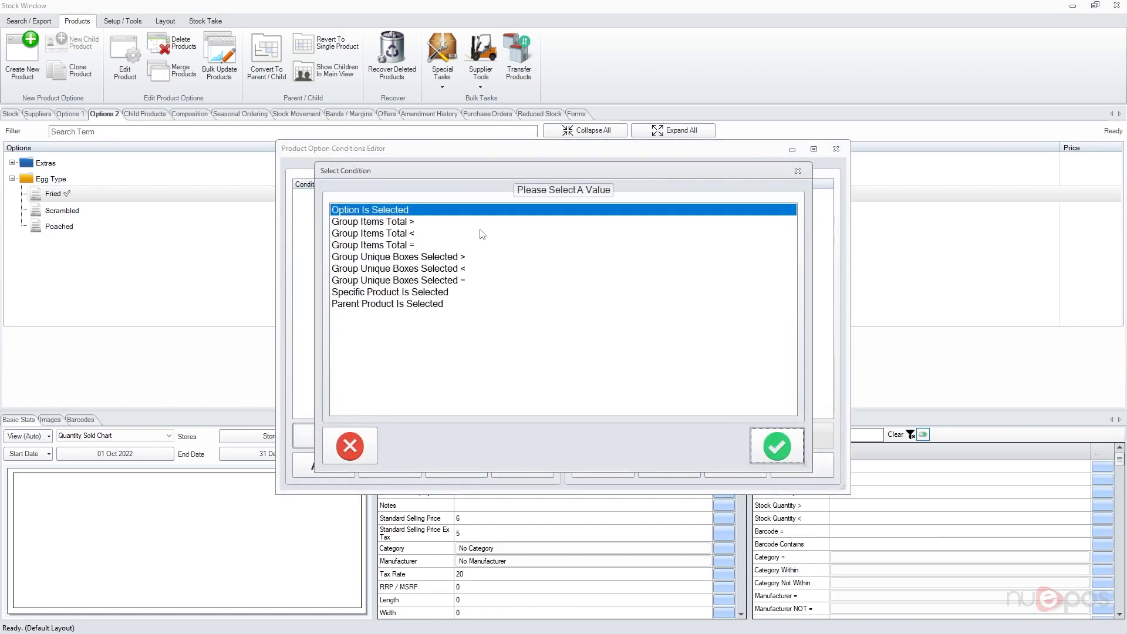
click(411, 223)
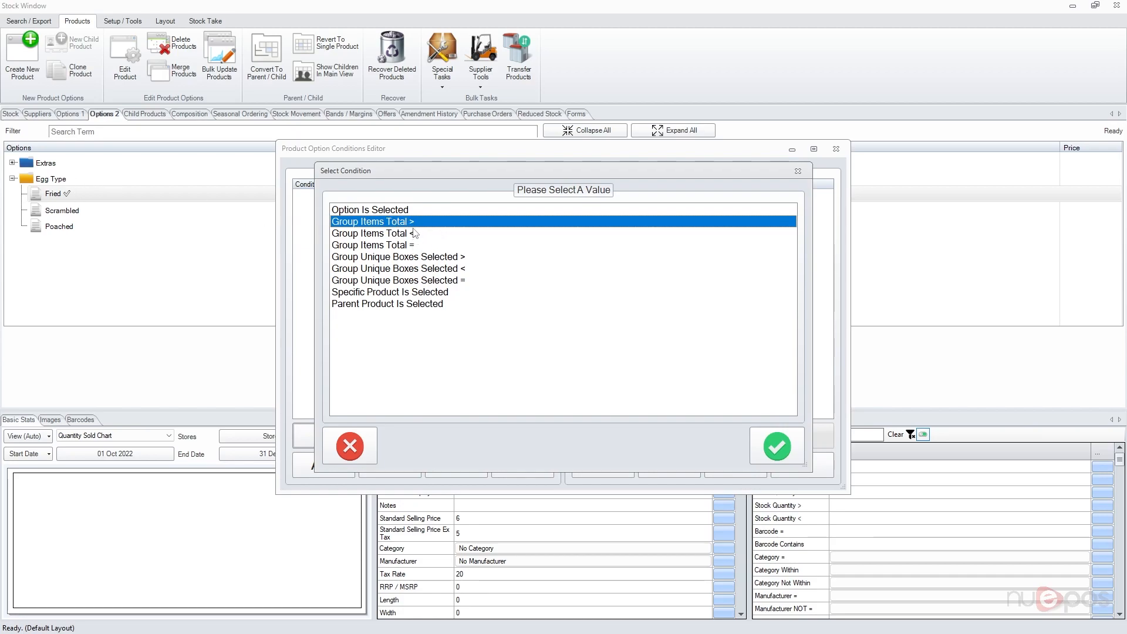
click(422, 235)
click(424, 245)
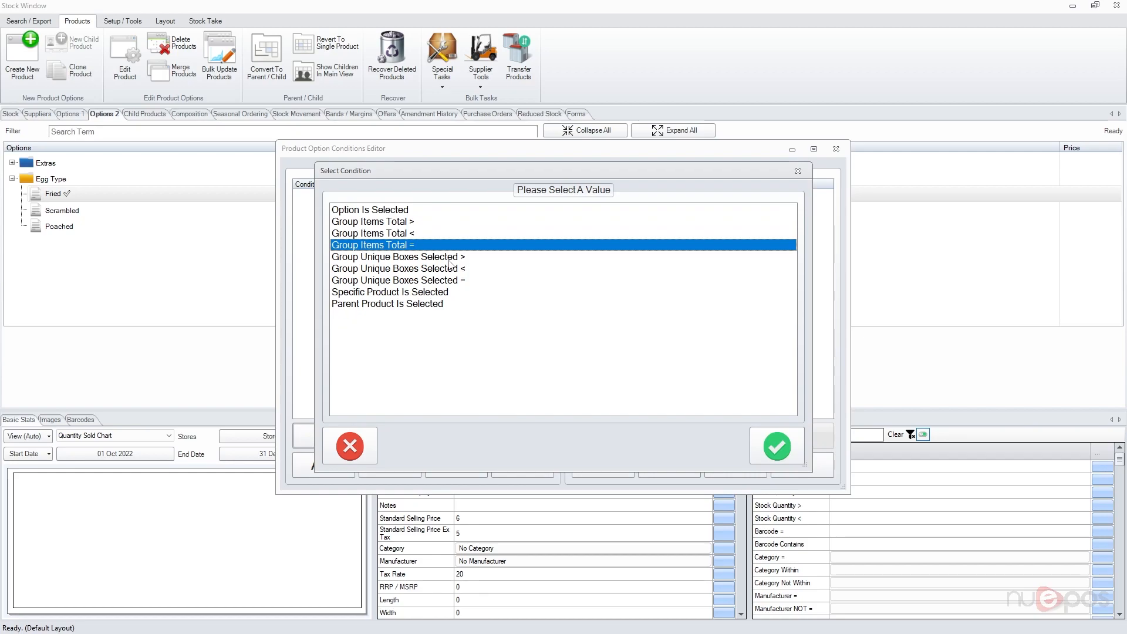
click(382, 258)
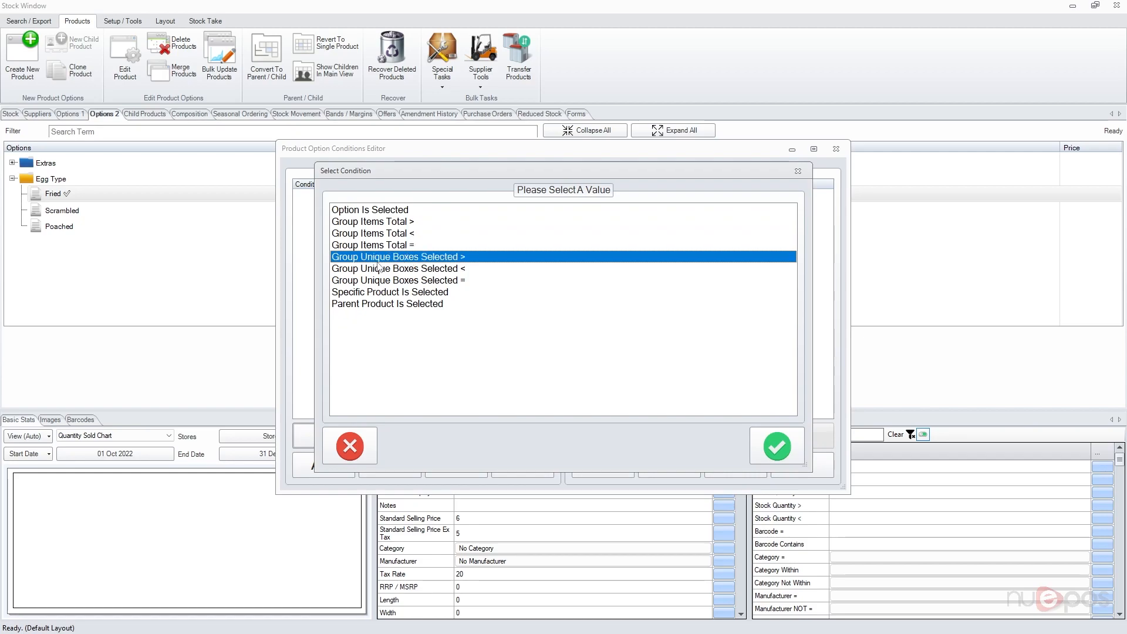
click(384, 294)
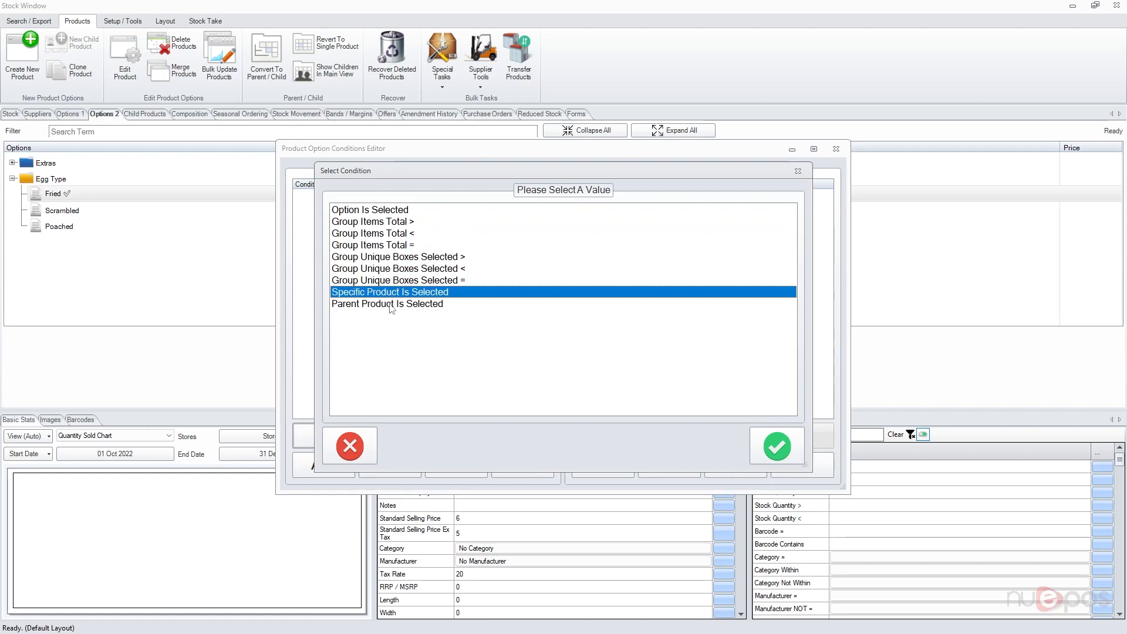
click(391, 304)
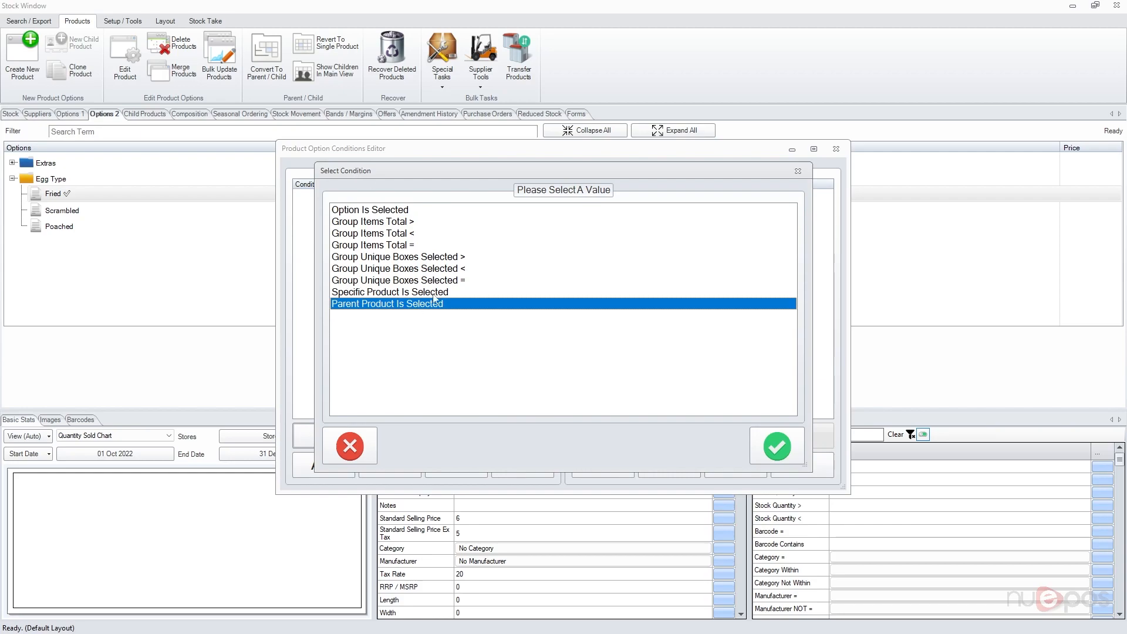
click(351, 446)
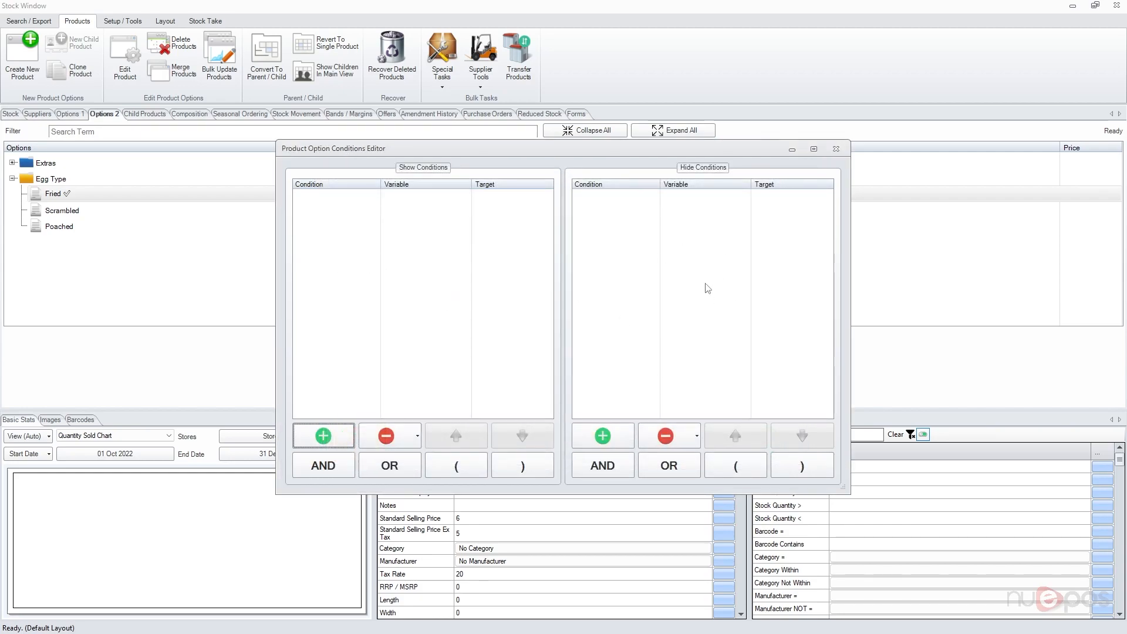
click(836, 149)
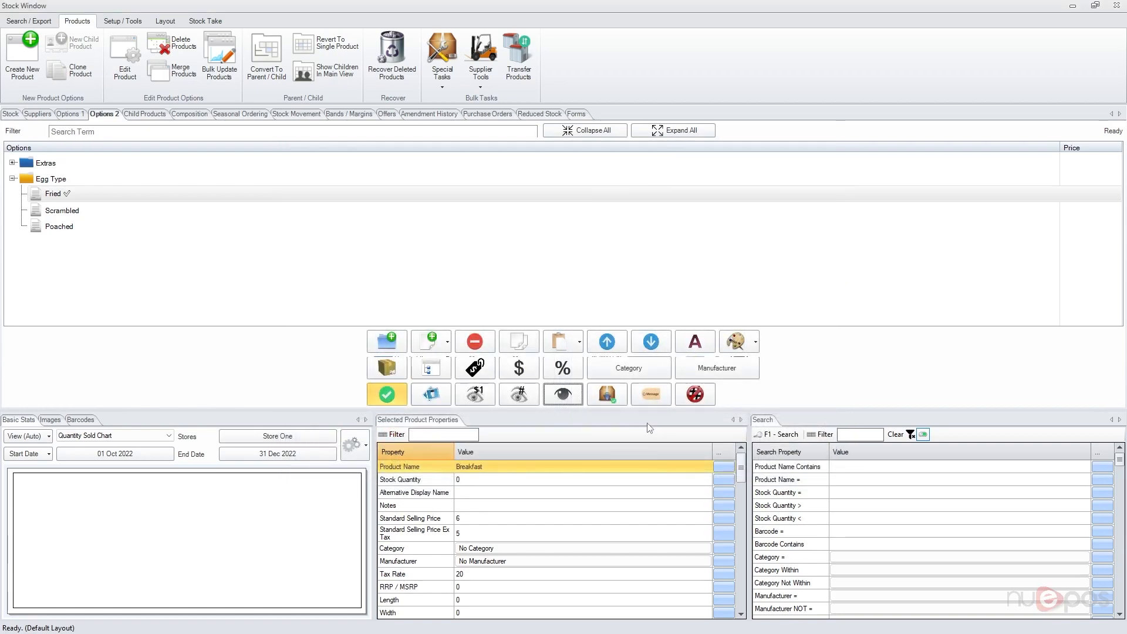
Examine the Product Composition window for Fried and the parent link form for Extra Sausage, and cancel without linking a product
click(607, 399)
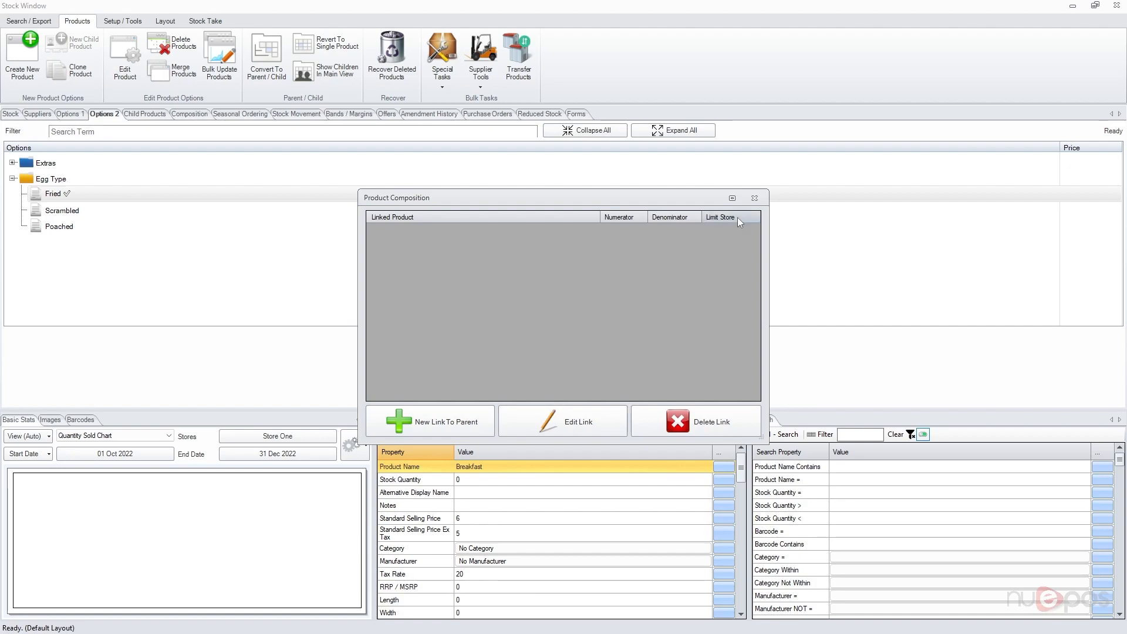
click(754, 197)
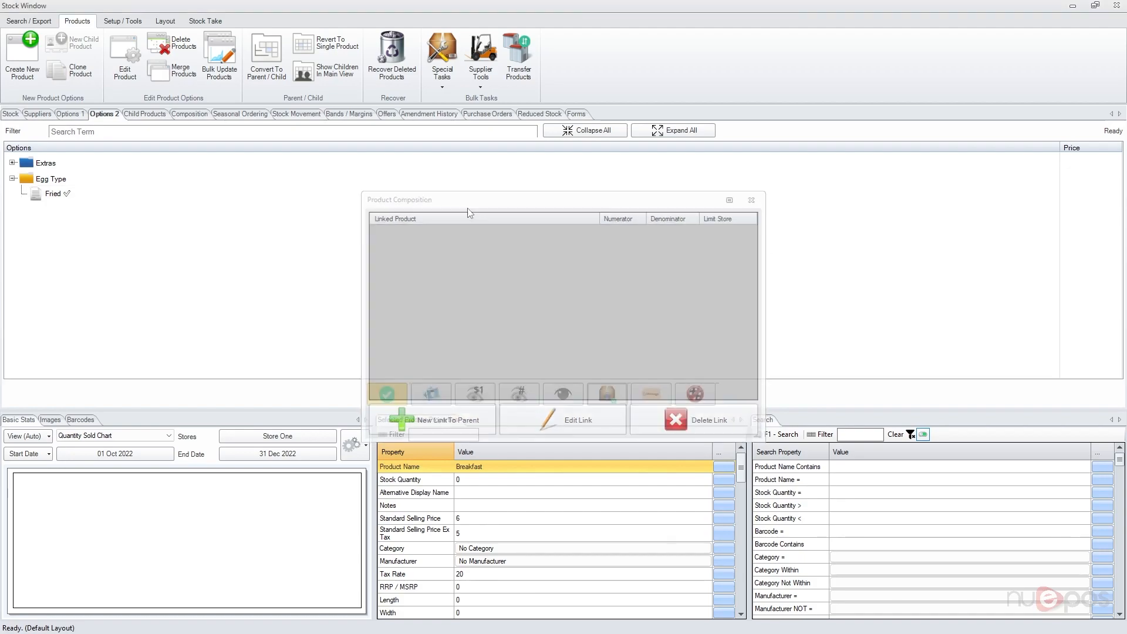
click(12, 163)
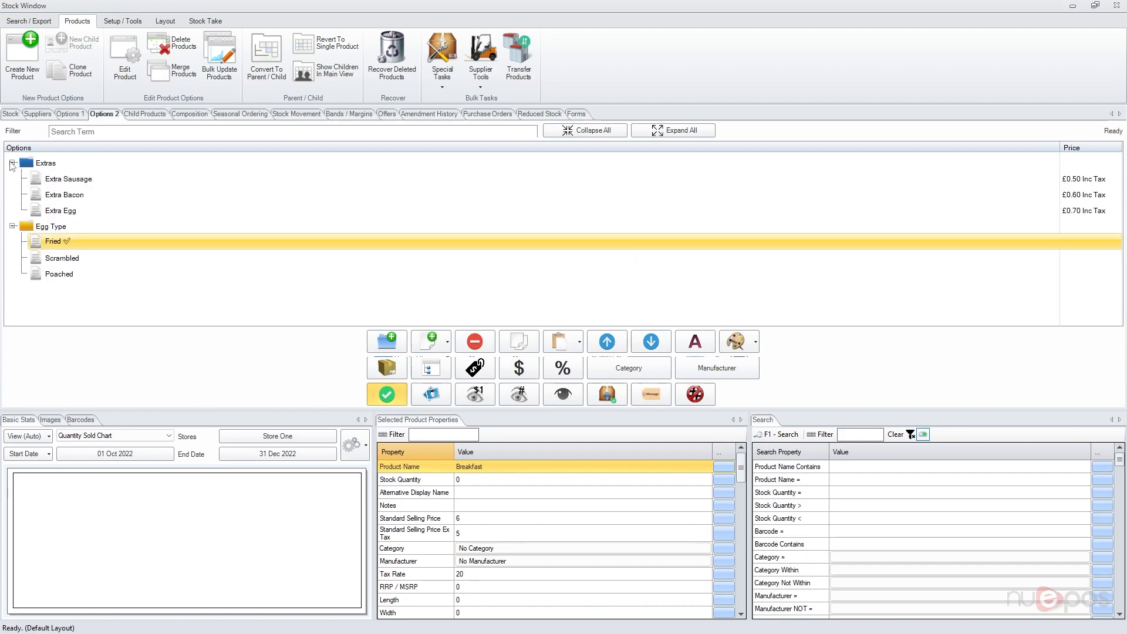
click(78, 182)
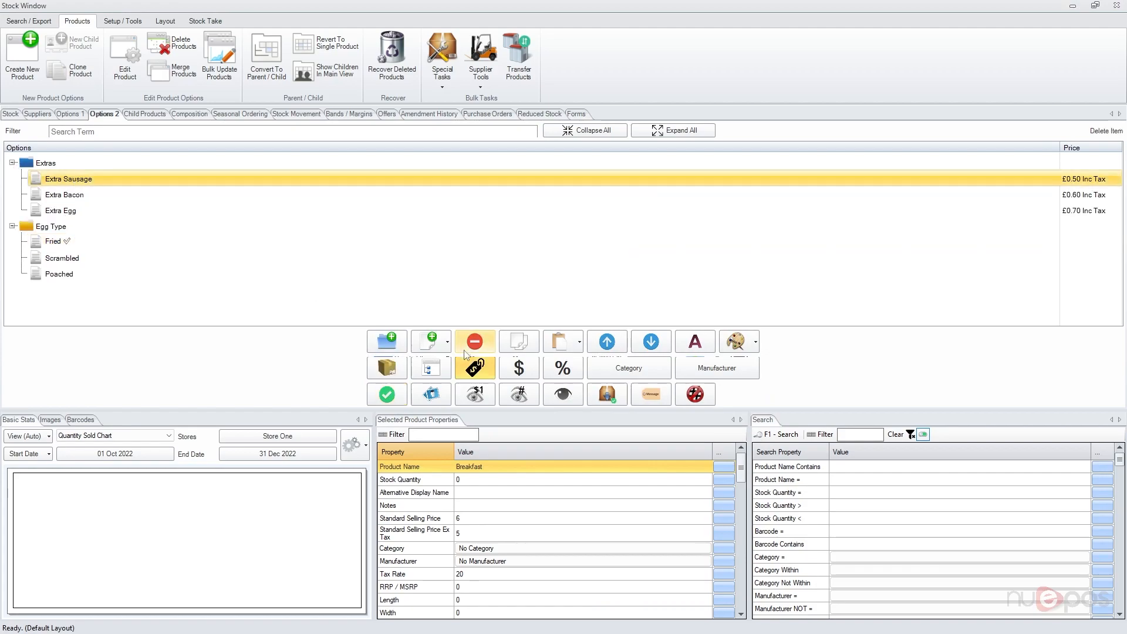
click(605, 396)
click(445, 417)
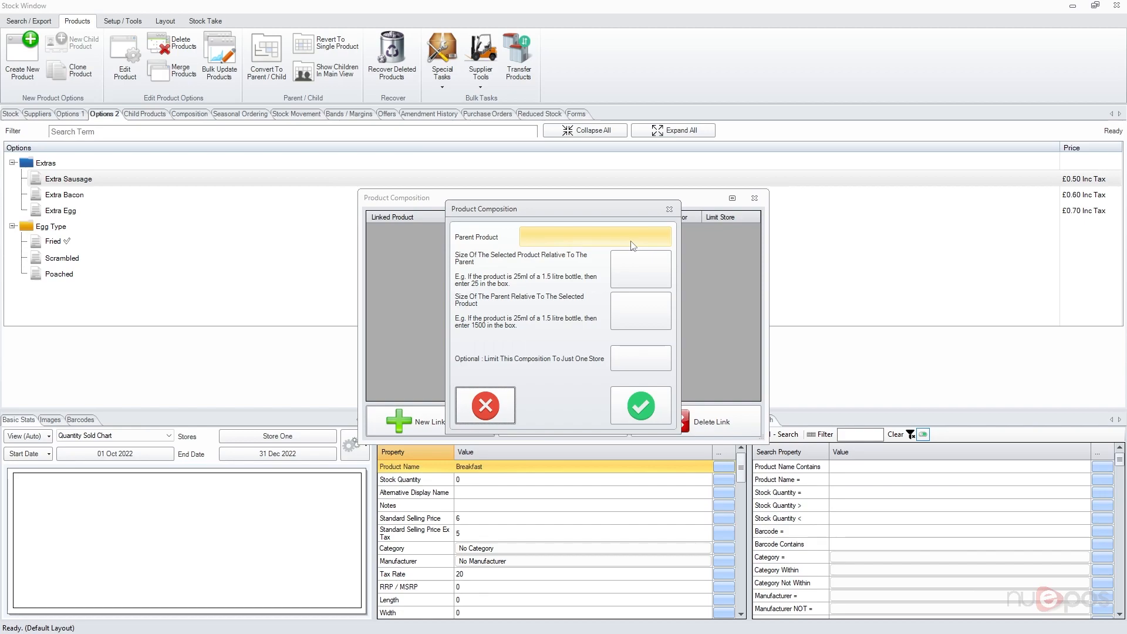
click(495, 397)
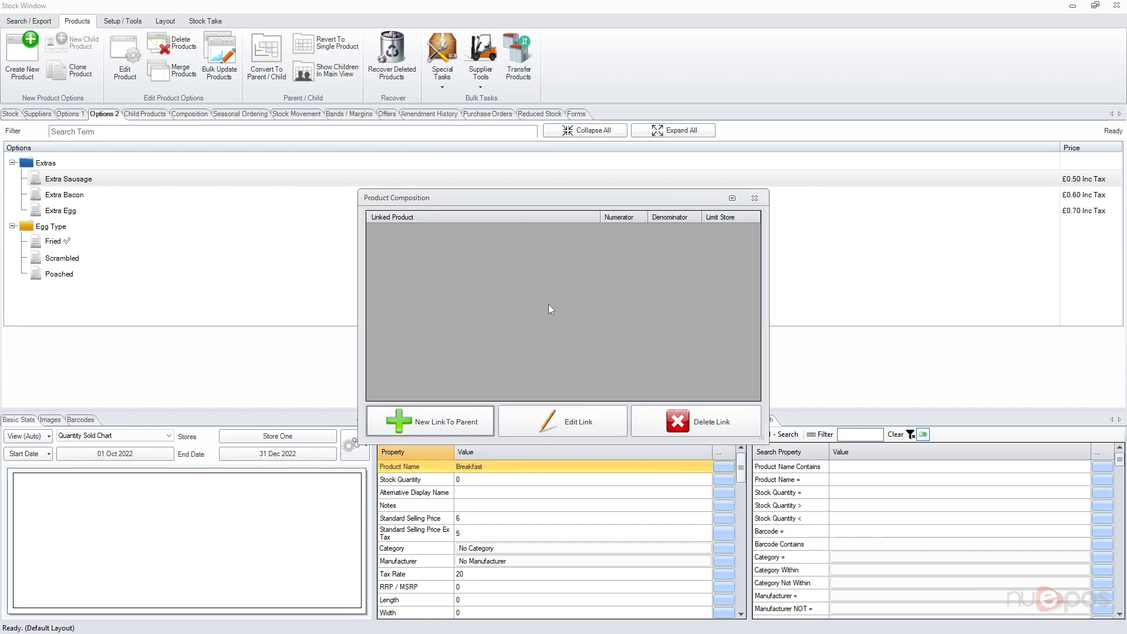
click(754, 198)
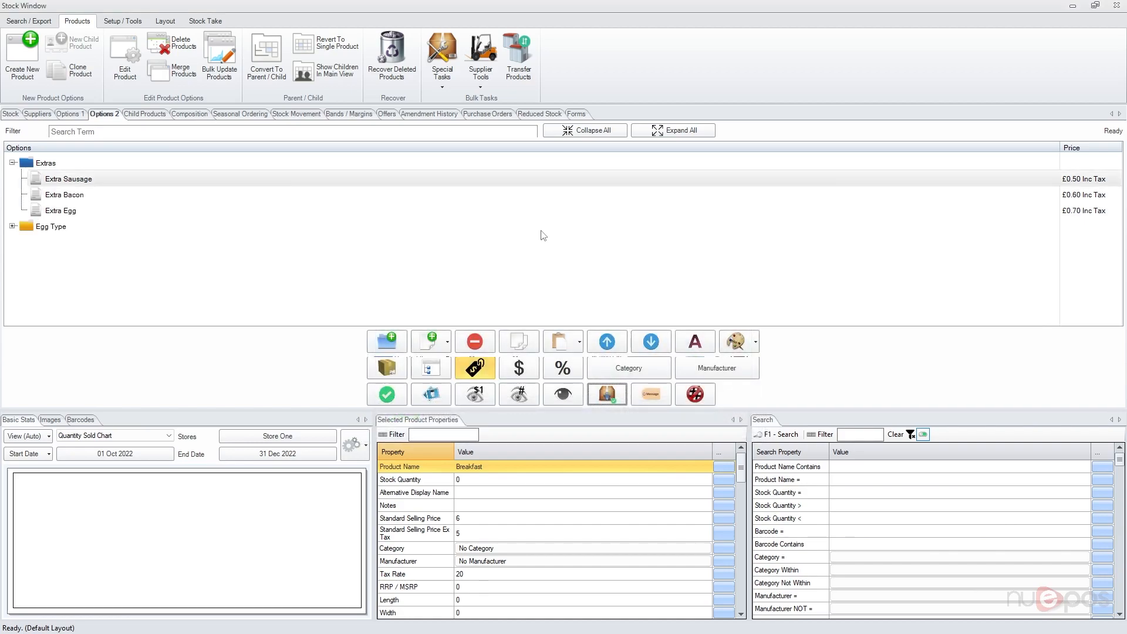
Try the Ask For Message When Chosen setting on the Extra Sausage option
click(657, 400)
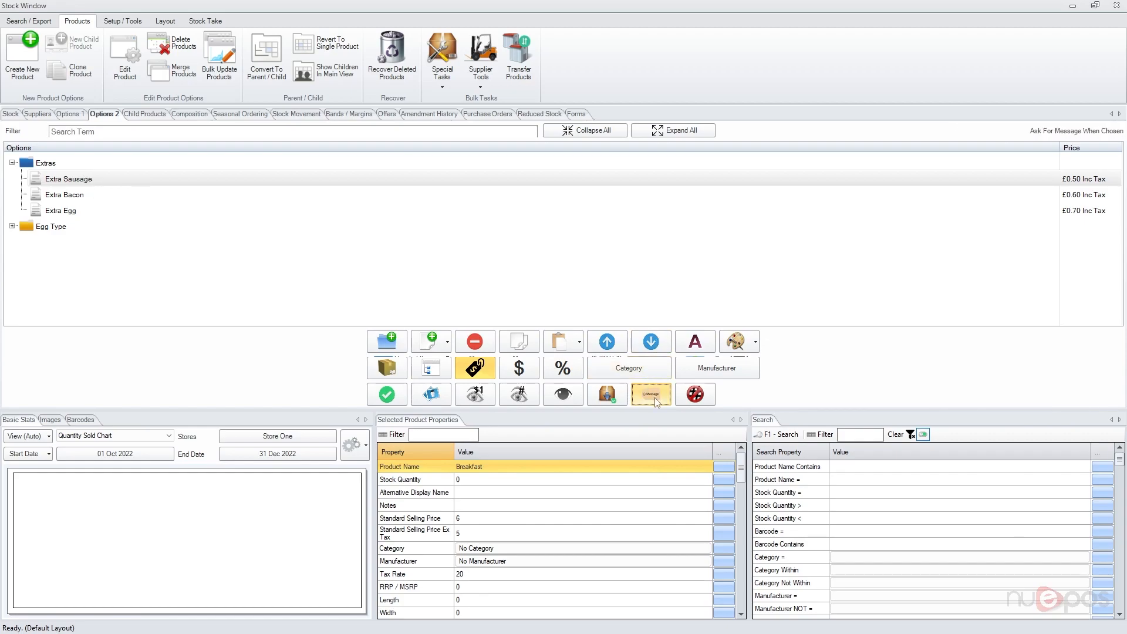
click(25, 228)
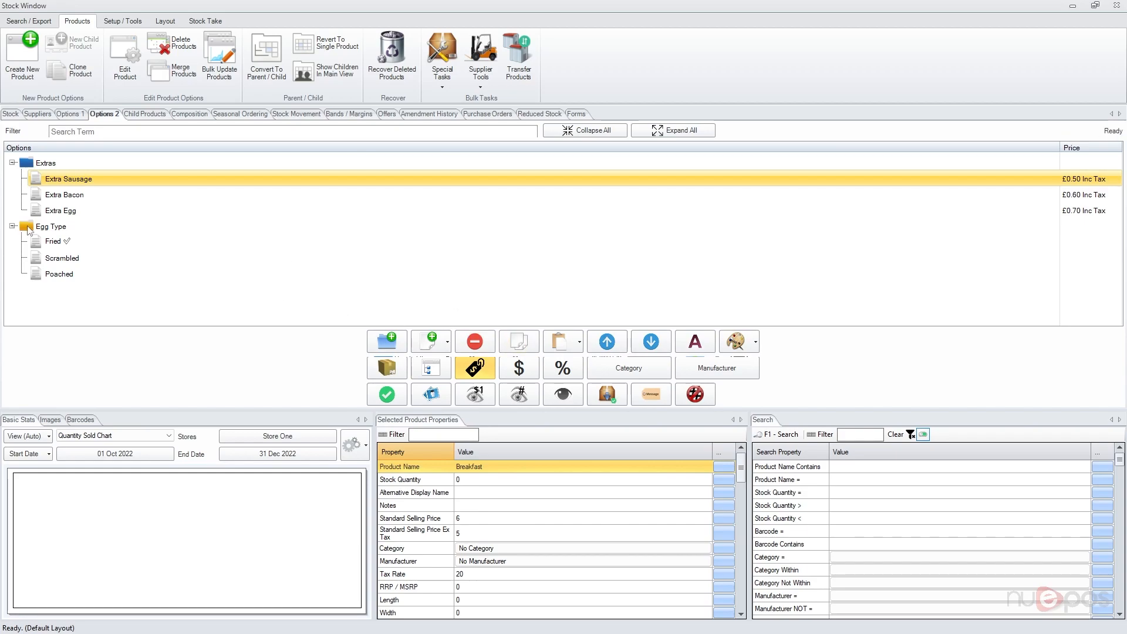
click(653, 399)
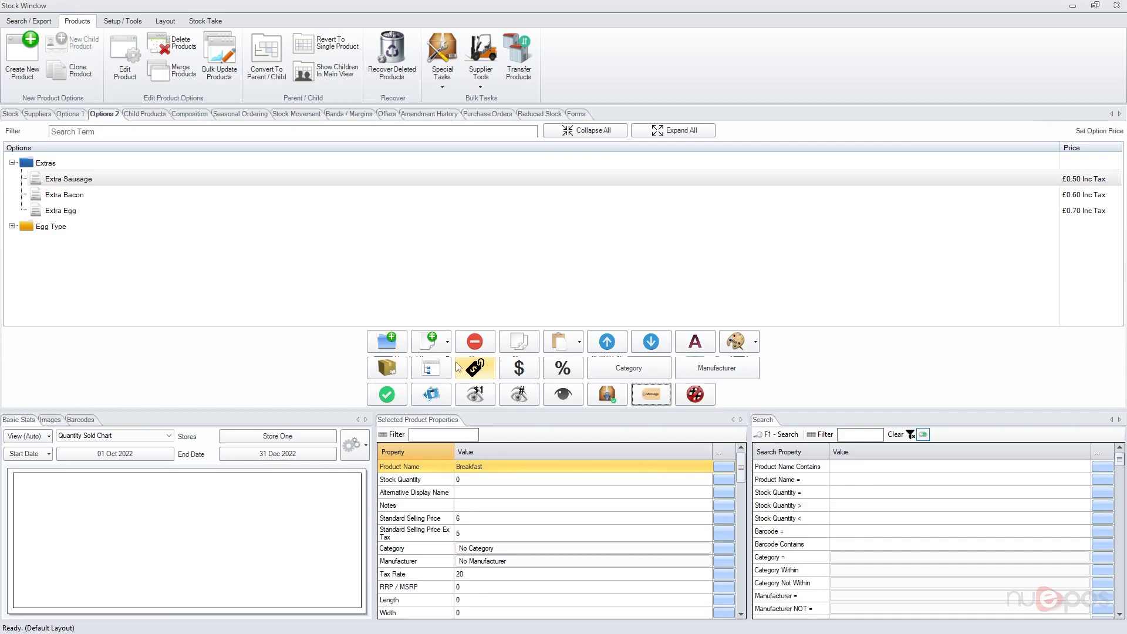
Examine the choice types available for the Egg Type group without changing its type, and select its Scrambled option
click(392, 346)
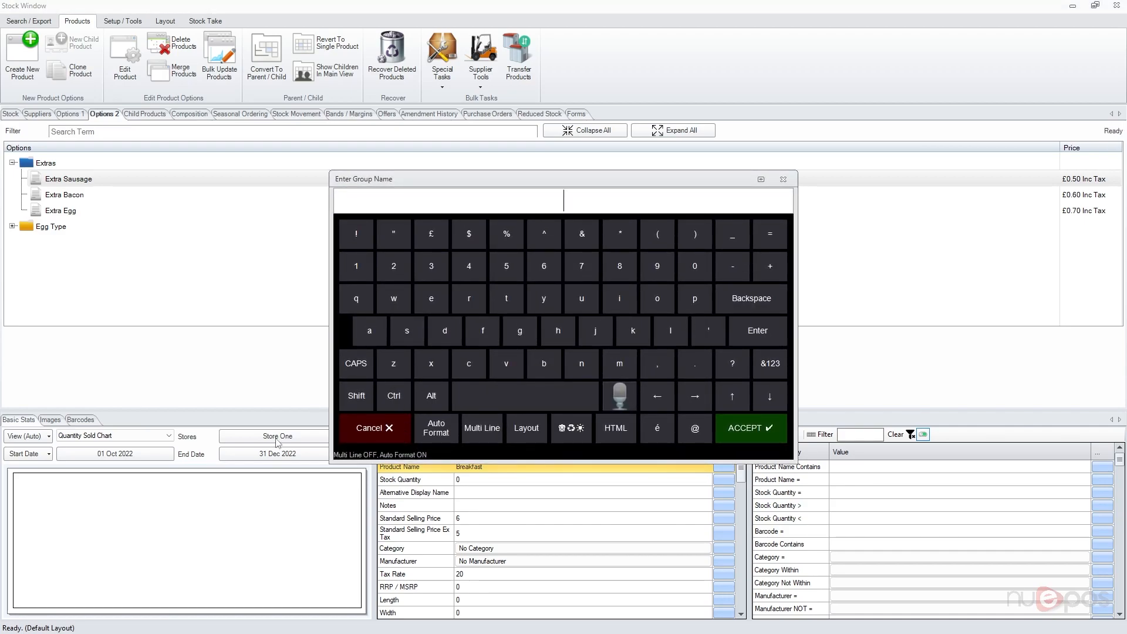
click(397, 436)
click(47, 227)
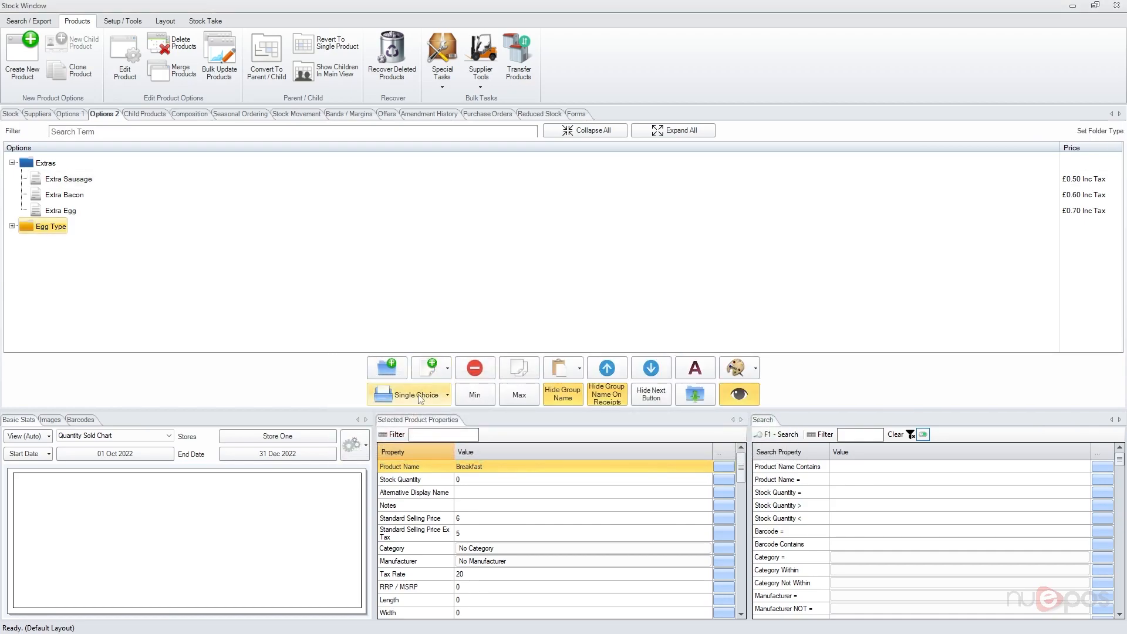
click(414, 394)
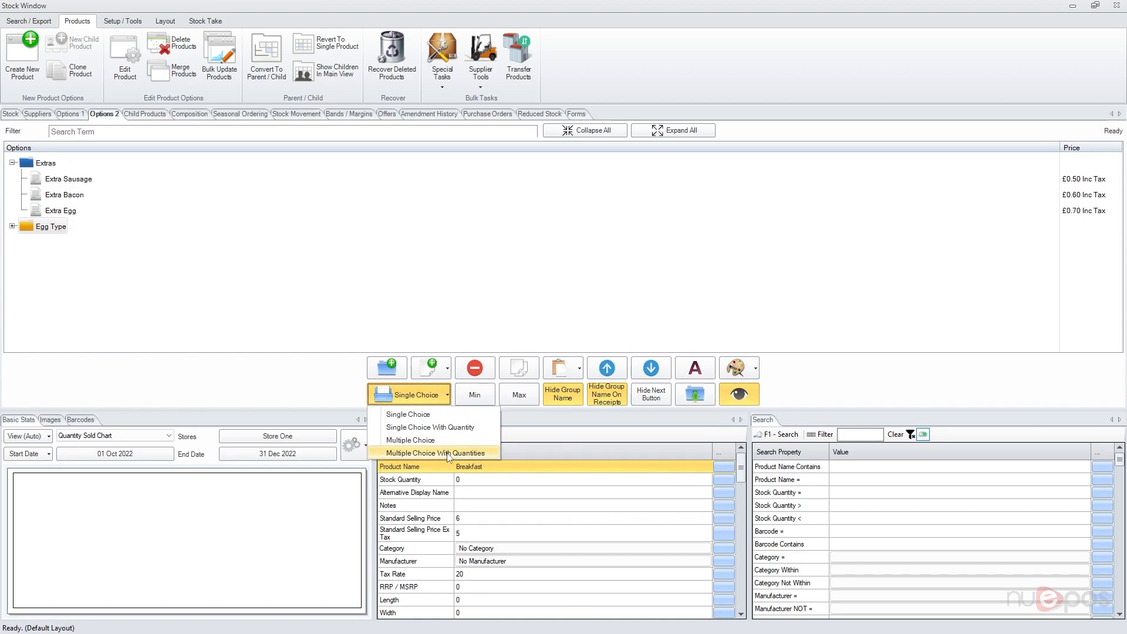
click(27, 230)
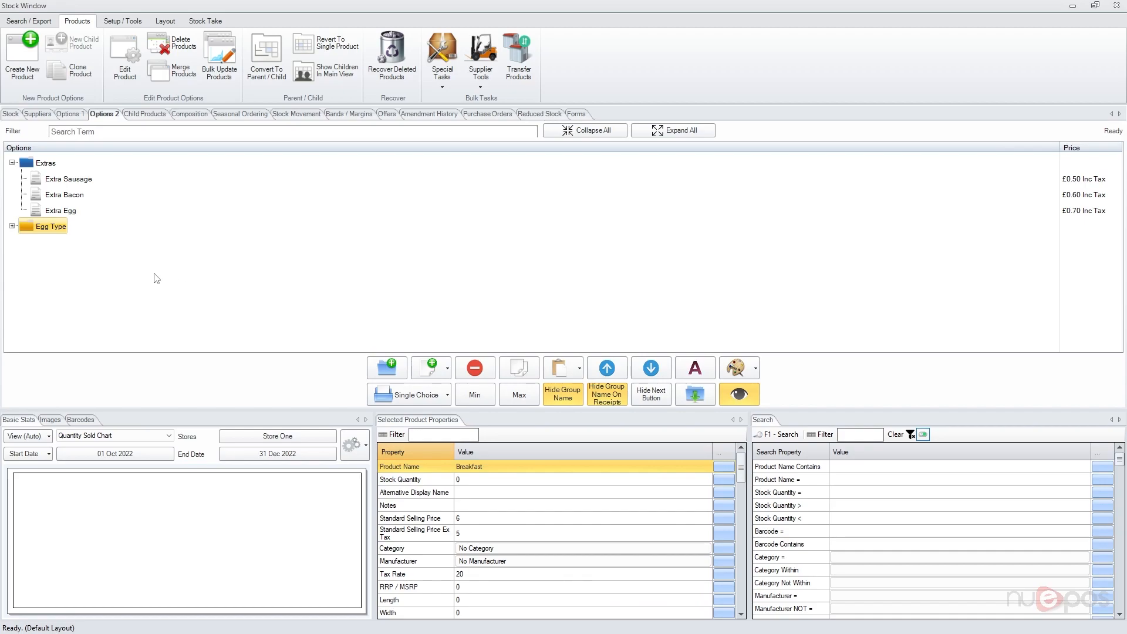
click(12, 227)
click(72, 259)
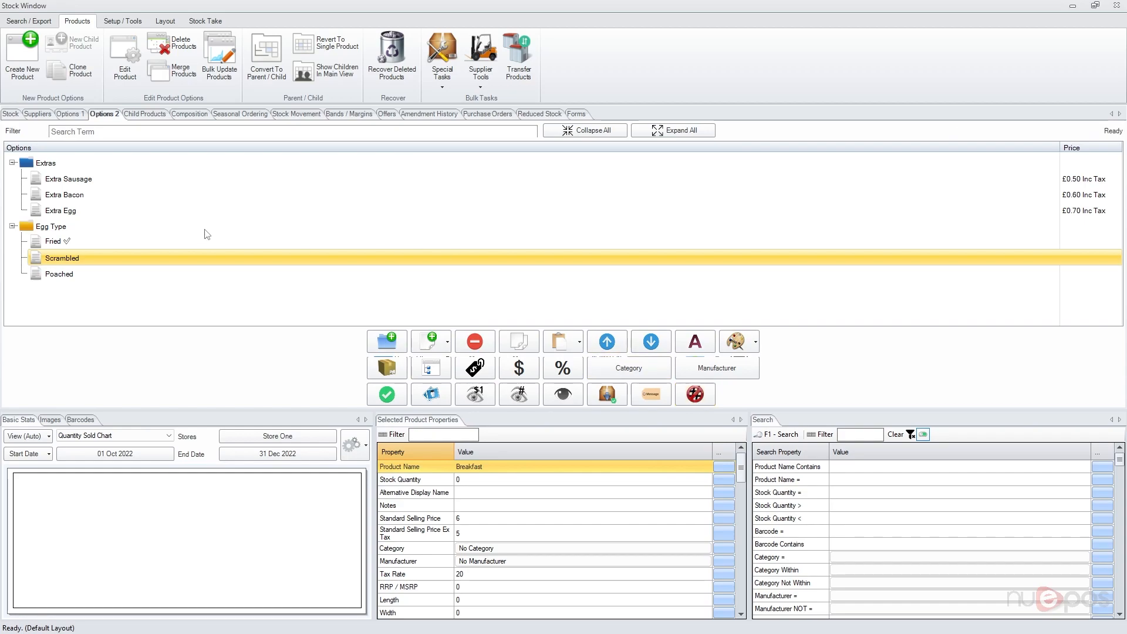
Try filtering the Breakfast options by "saus", clear the filter, and collapse and re-expand all groups
click(125, 130)
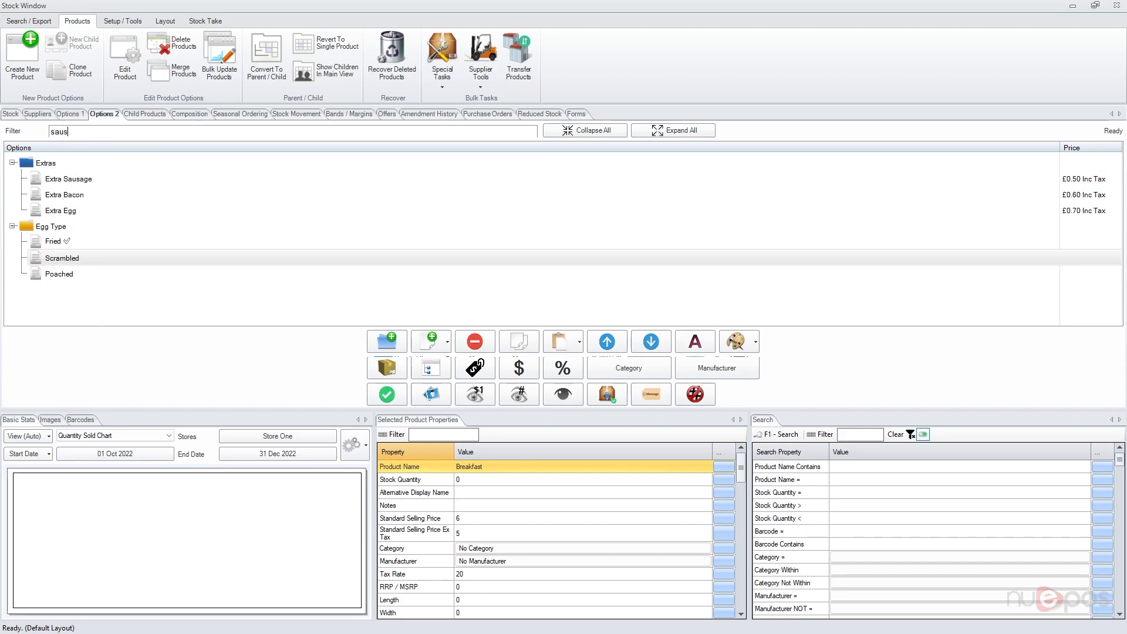
key(ctrl+a)
key(BackSpace)
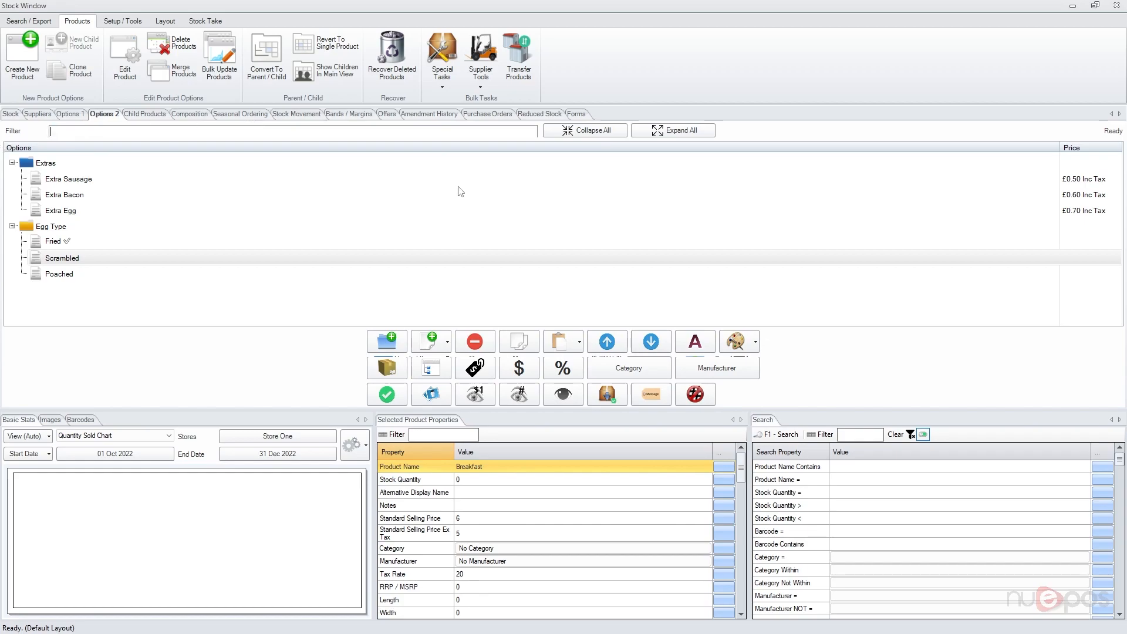
click(624, 132)
click(645, 135)
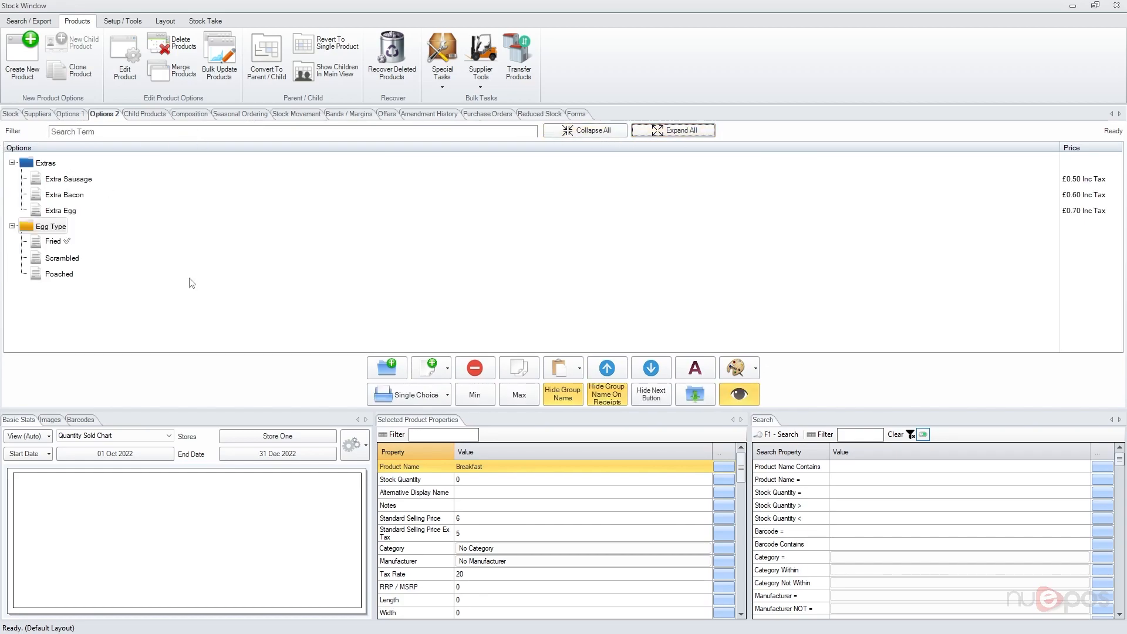
Open Breakfast's product options in a separate window from the stock list, expand Extras, and select the Extras and Egg Type groups
click(10, 114)
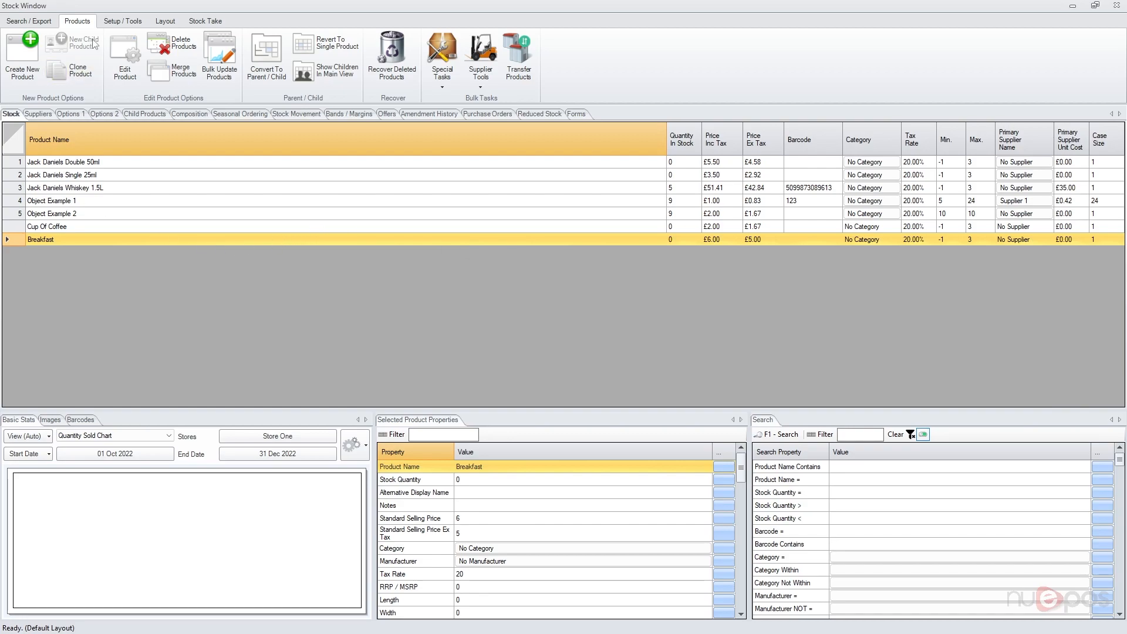
click(111, 23)
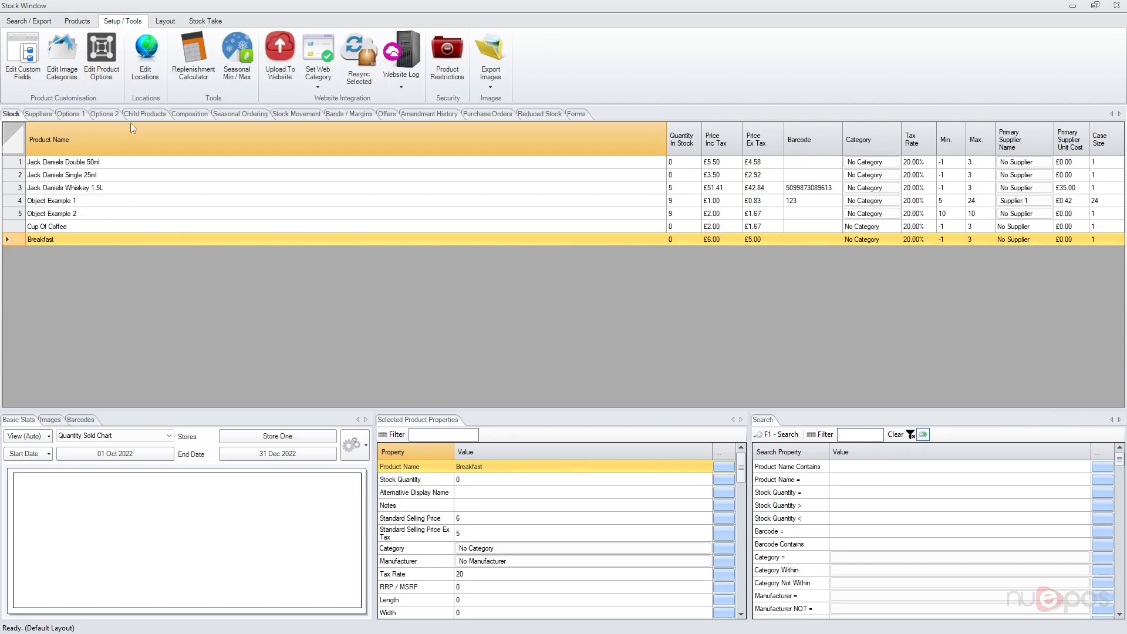
click(107, 65)
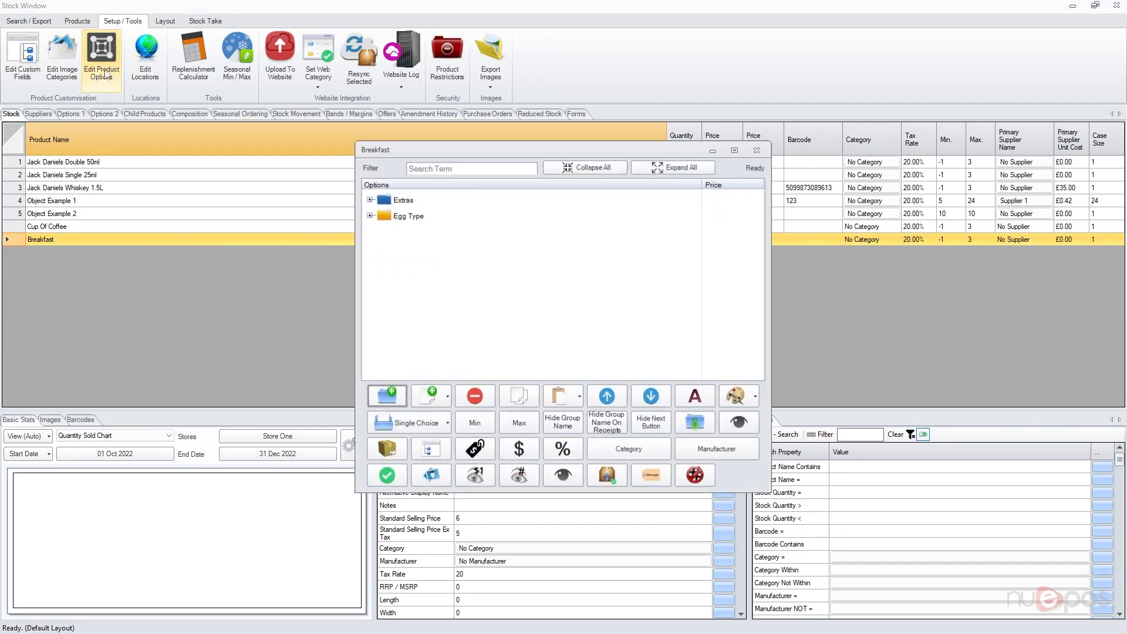
drag(551, 151, 831, 197)
click(681, 261)
click(661, 246)
click(651, 245)
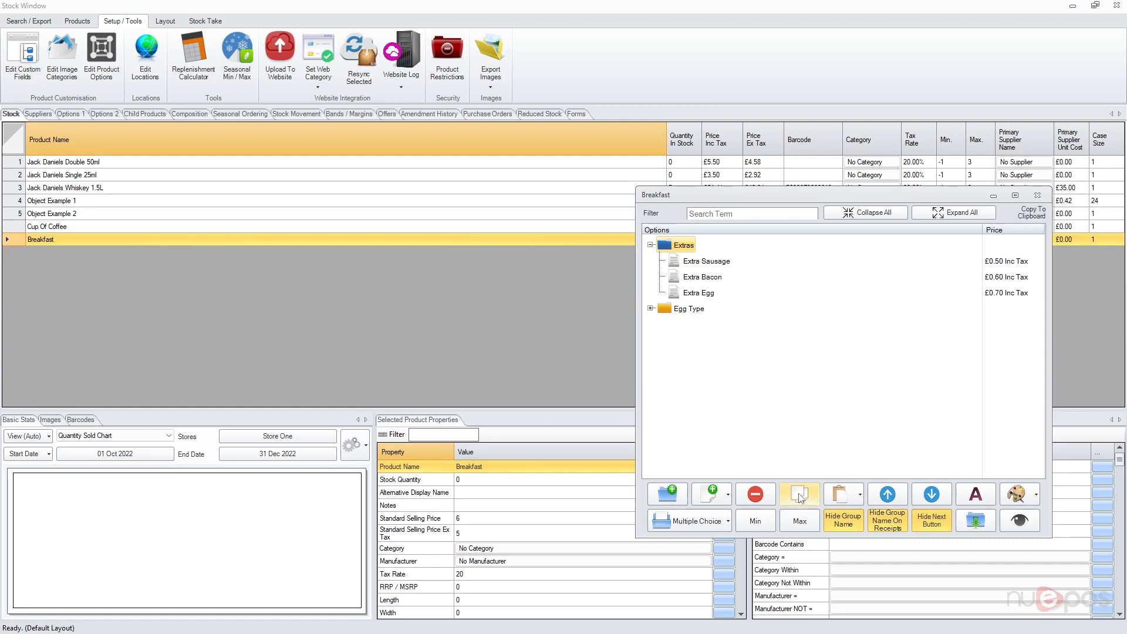
click(674, 309)
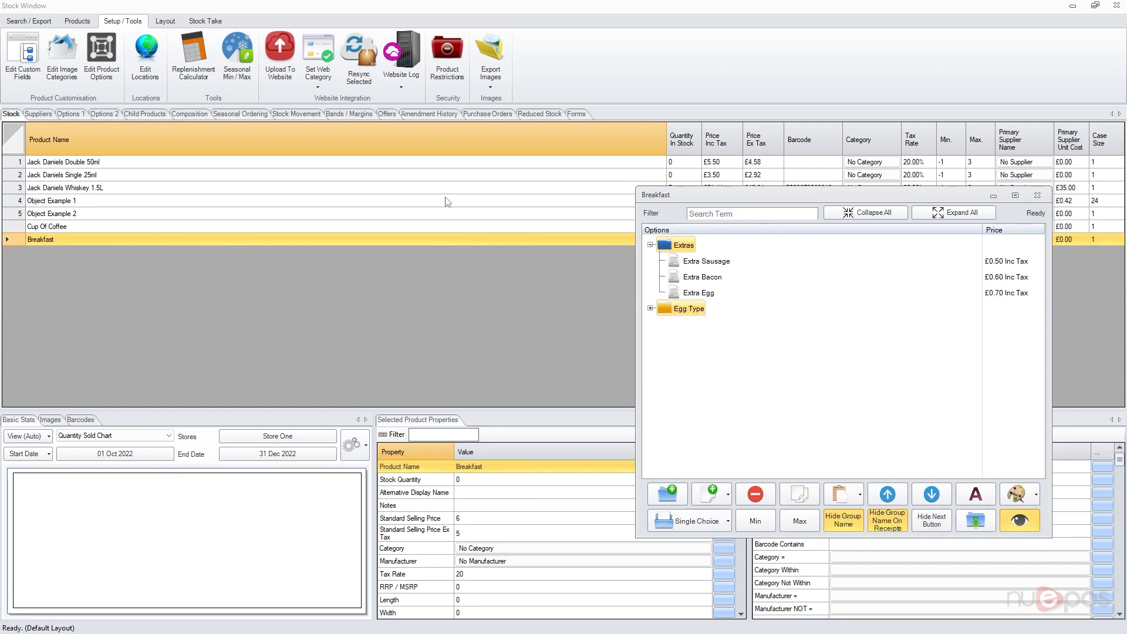
Move the Breakfast options window aside and show Cup Of Coffee's Options 2 beside it with the Size group expanded
drag(813, 197, 901, 225)
click(262, 226)
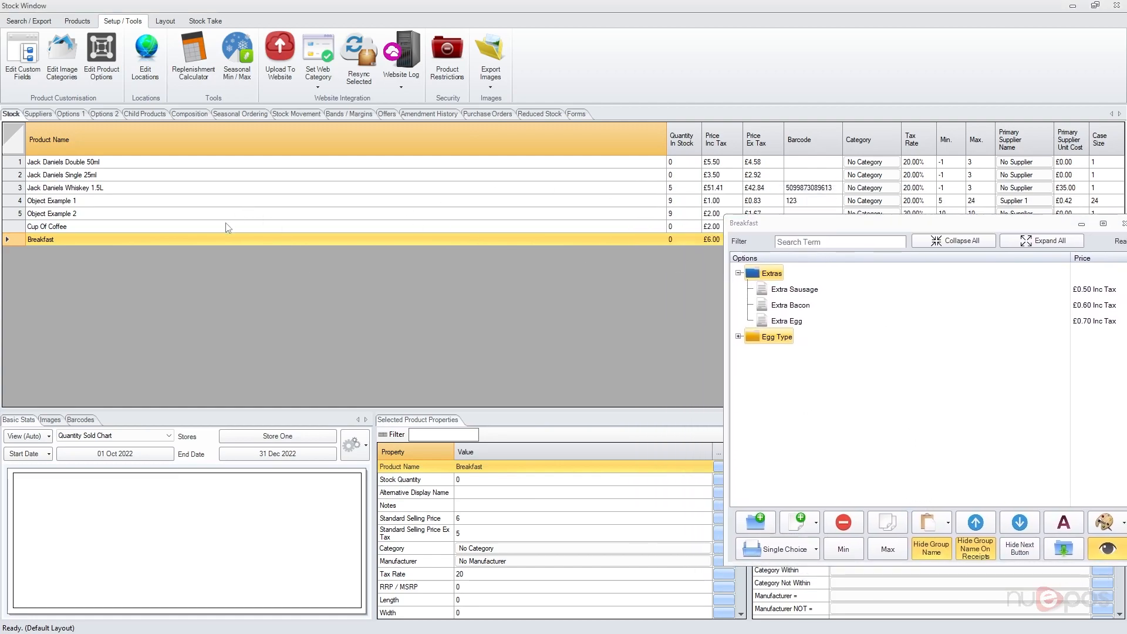
click(104, 113)
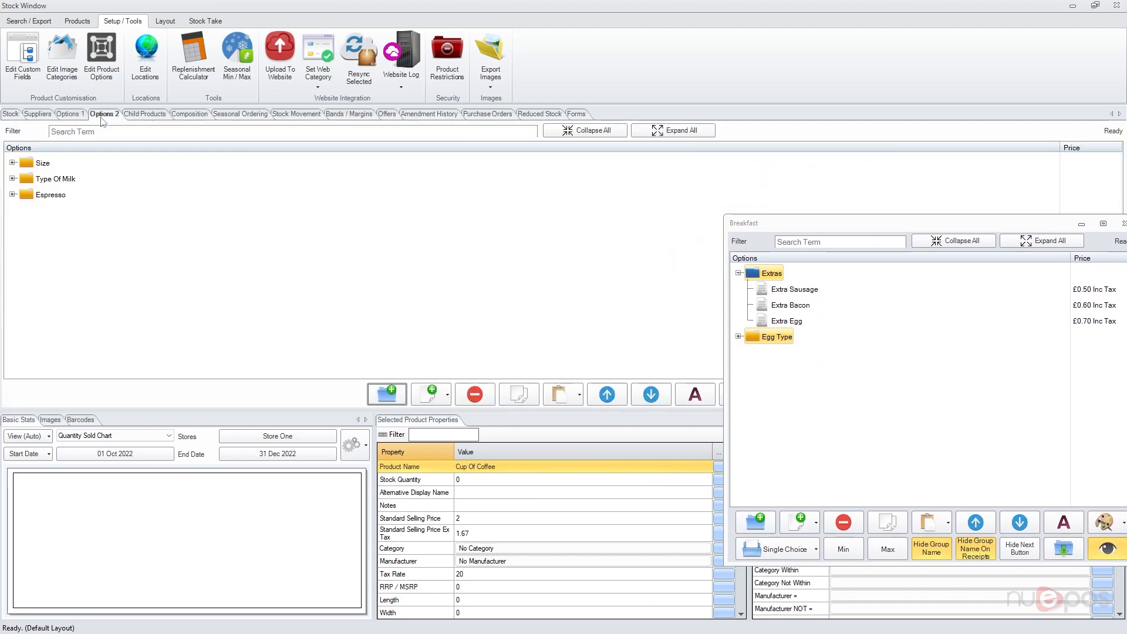
click(768, 227)
click(35, 180)
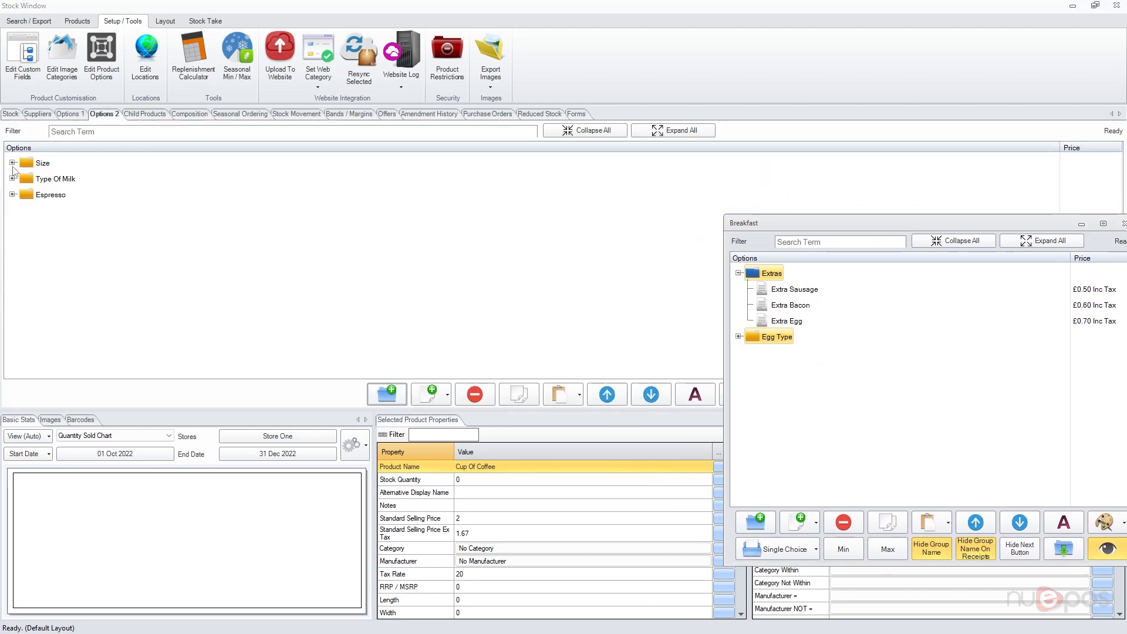
click(12, 164)
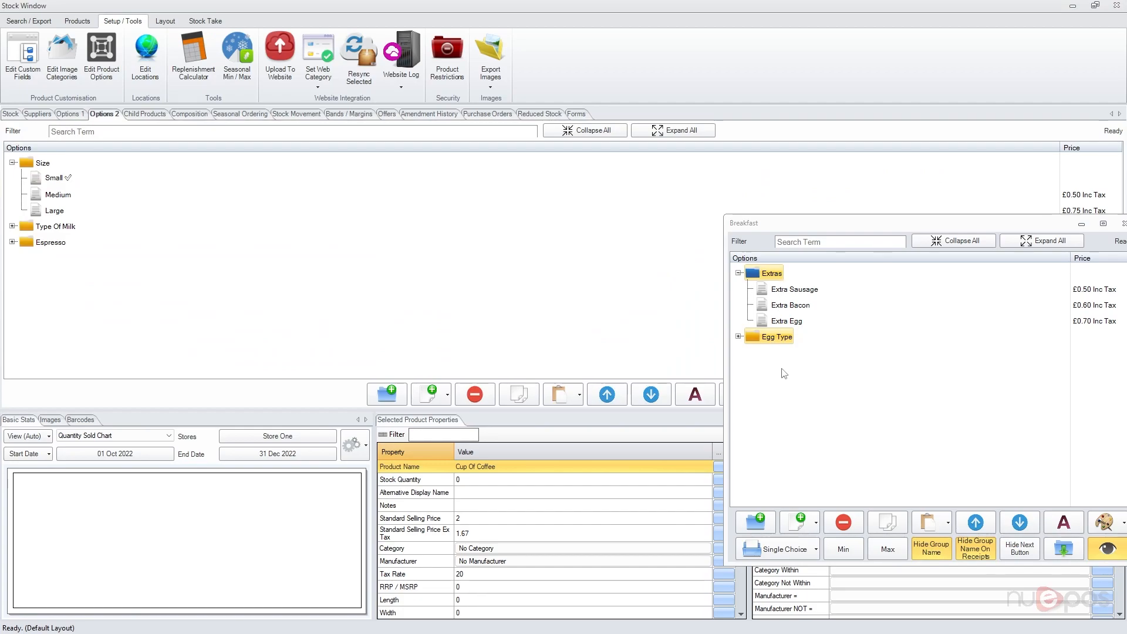
Copy the Extras group from Breakfast, paste it as a copy into Cup Of Coffee's options, and close the Breakfast window
click(765, 277)
click(887, 522)
click(560, 394)
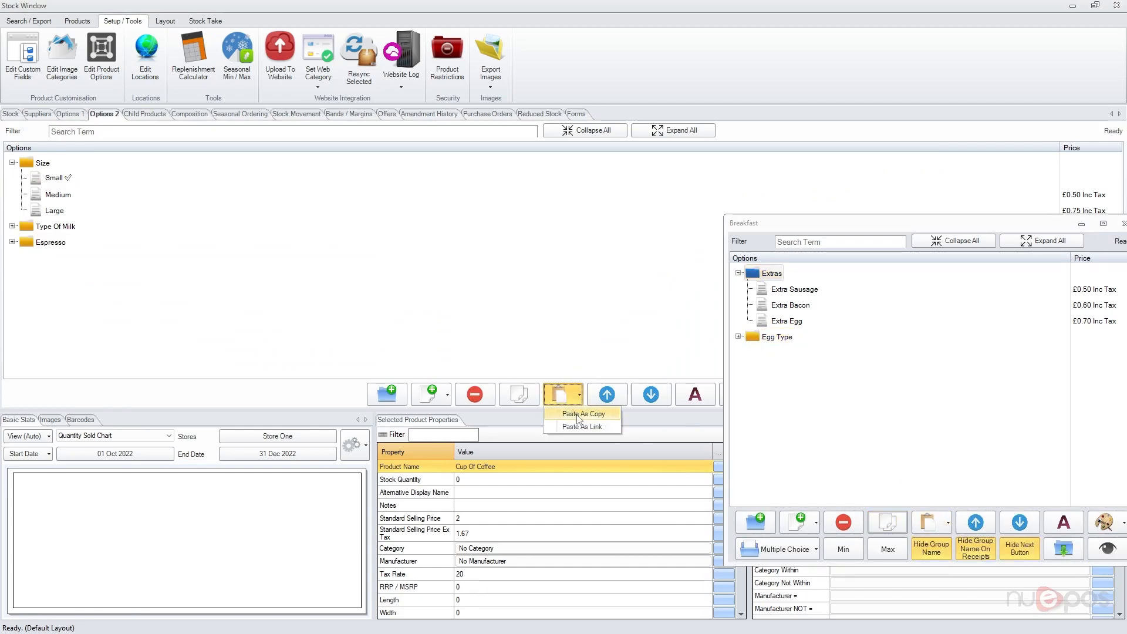
click(578, 414)
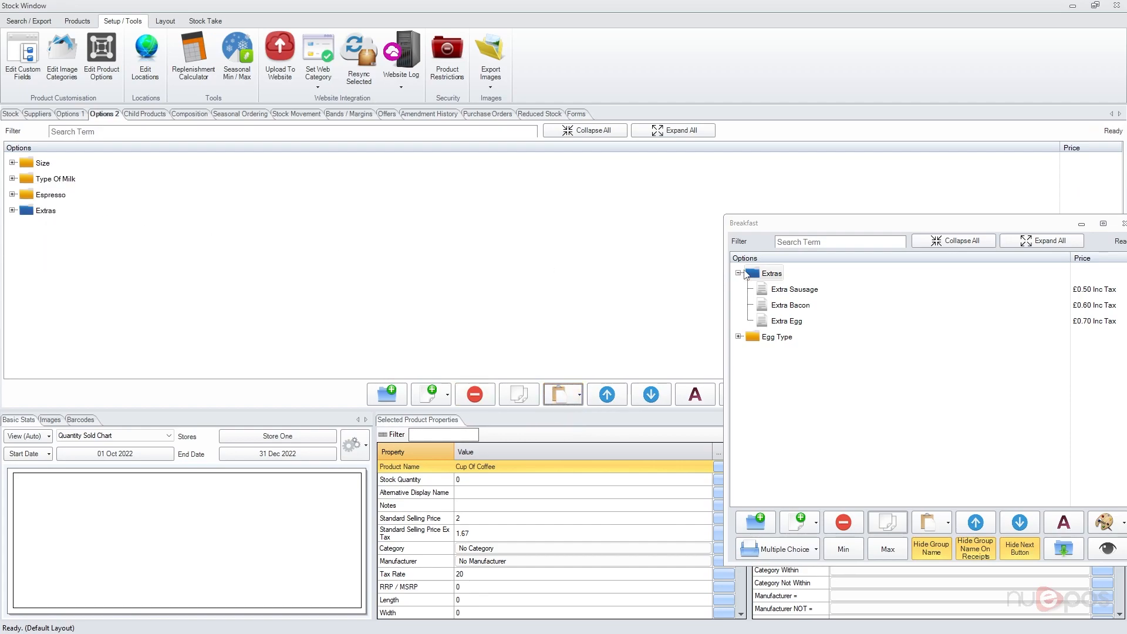
drag(858, 223, 892, 203)
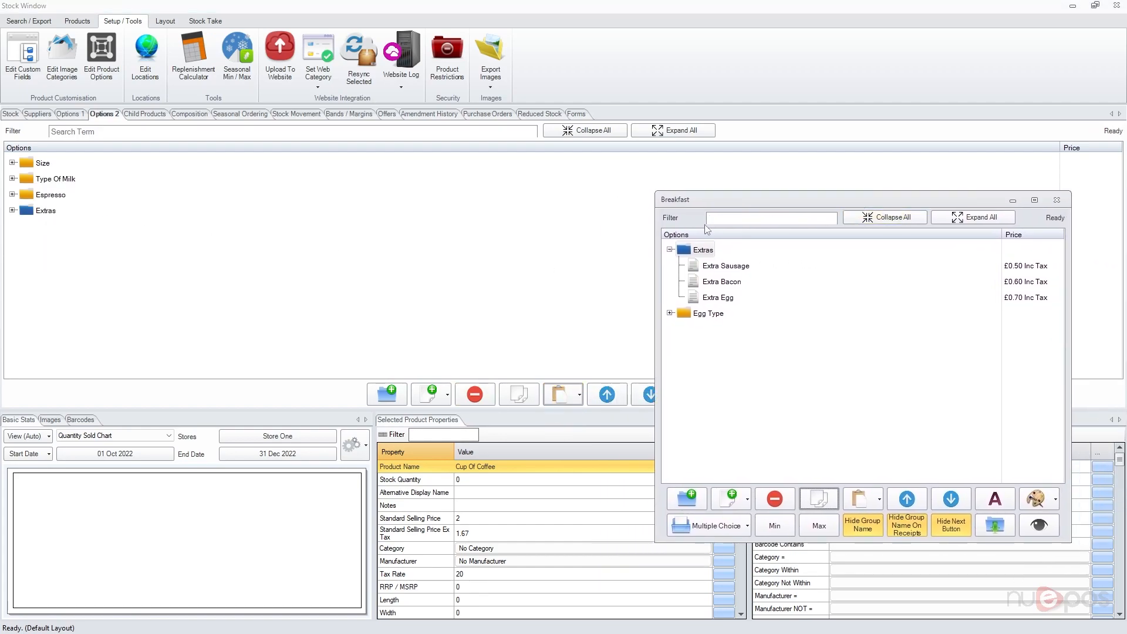
click(1057, 201)
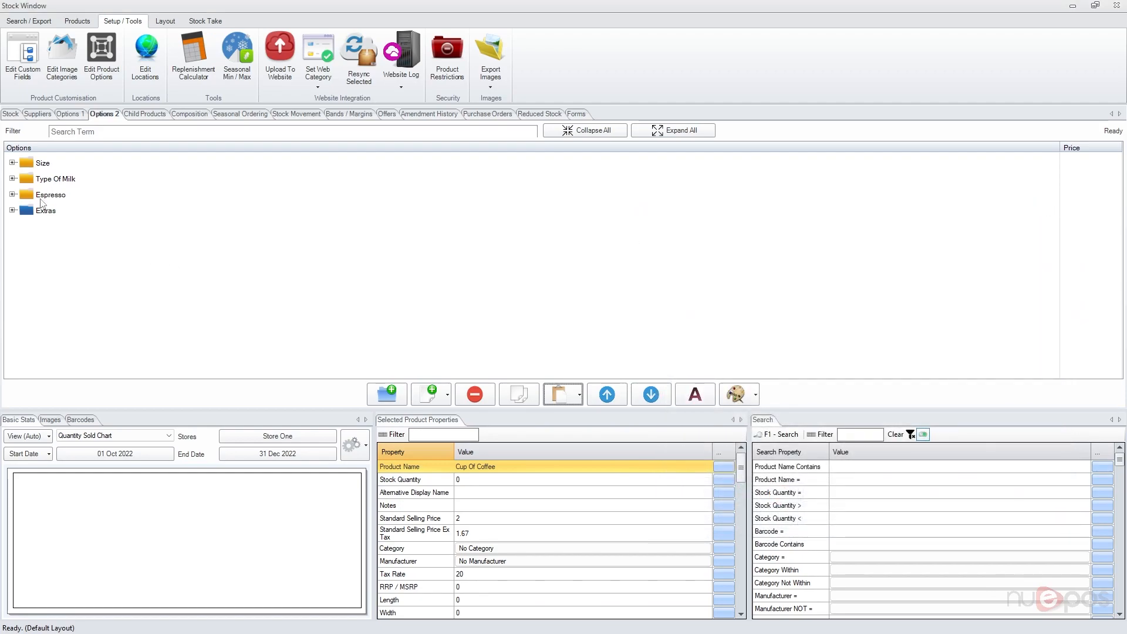
Delete the pasted Extras group from Cup Of Coffee and return to the stock list
click(18, 212)
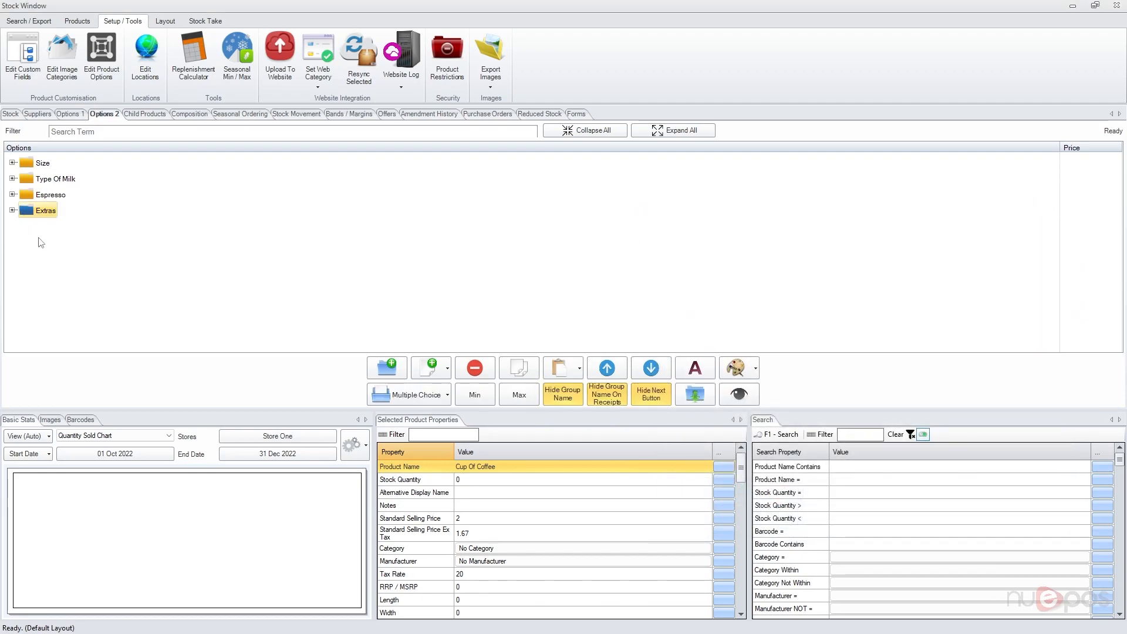
click(12, 210)
click(482, 371)
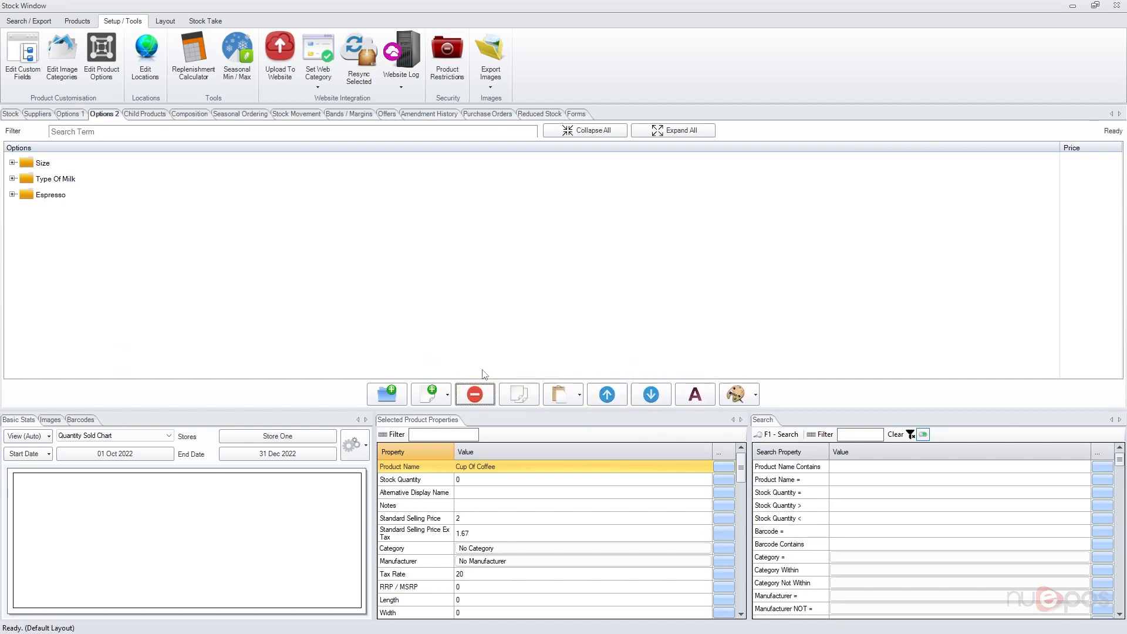
click(10, 114)
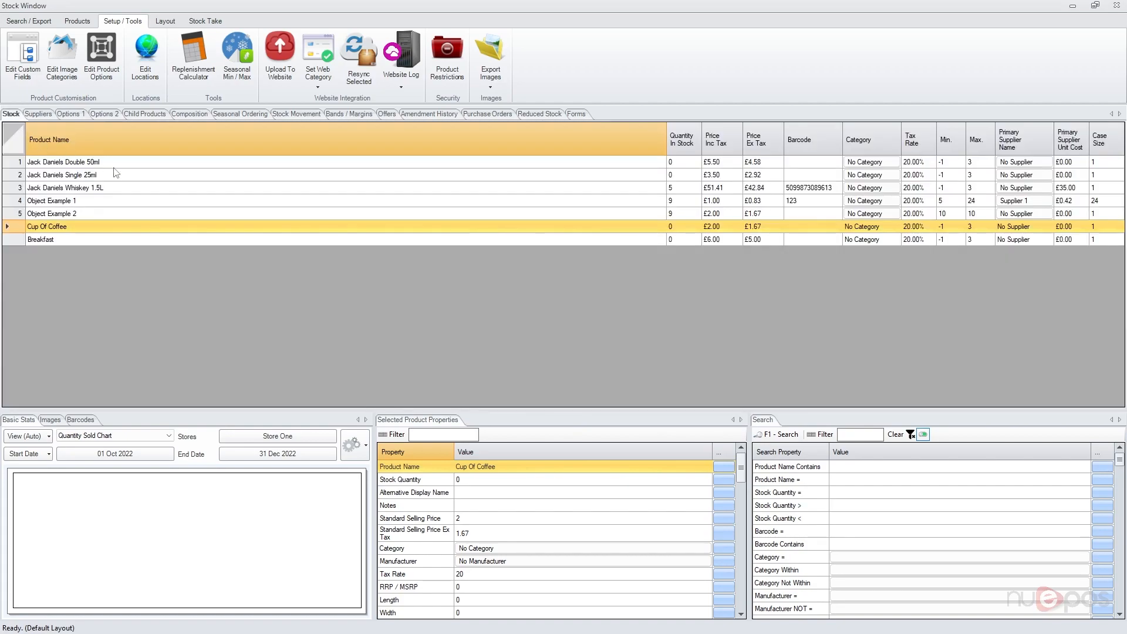
Switch to the Sales Screen and open the Ultimate Package from the balloon packages
click(28, 21)
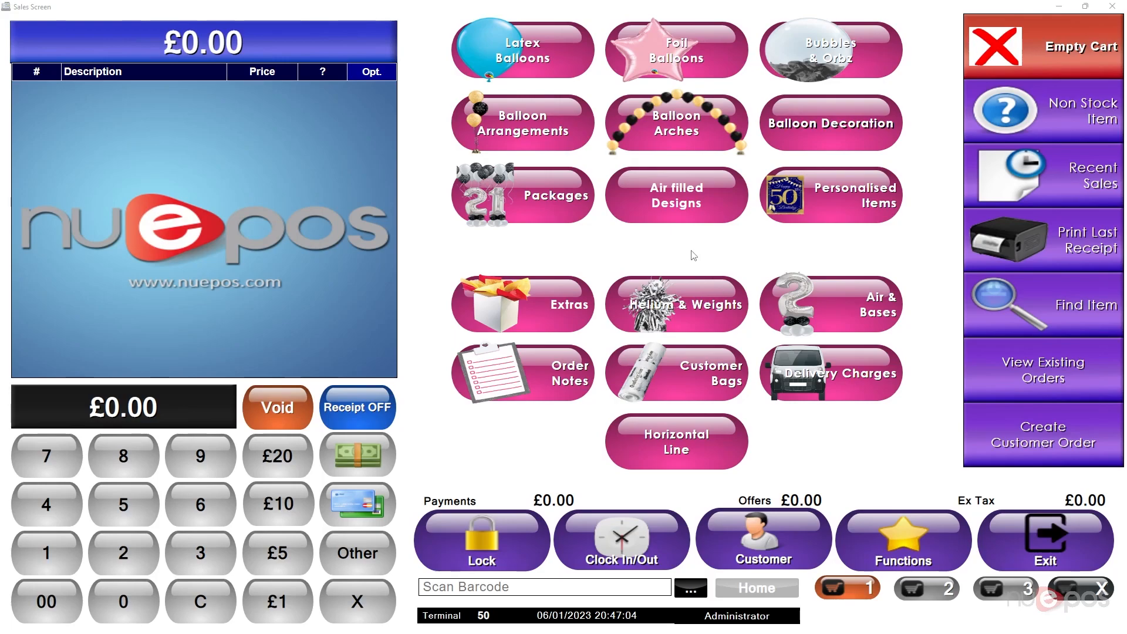
click(432, 112)
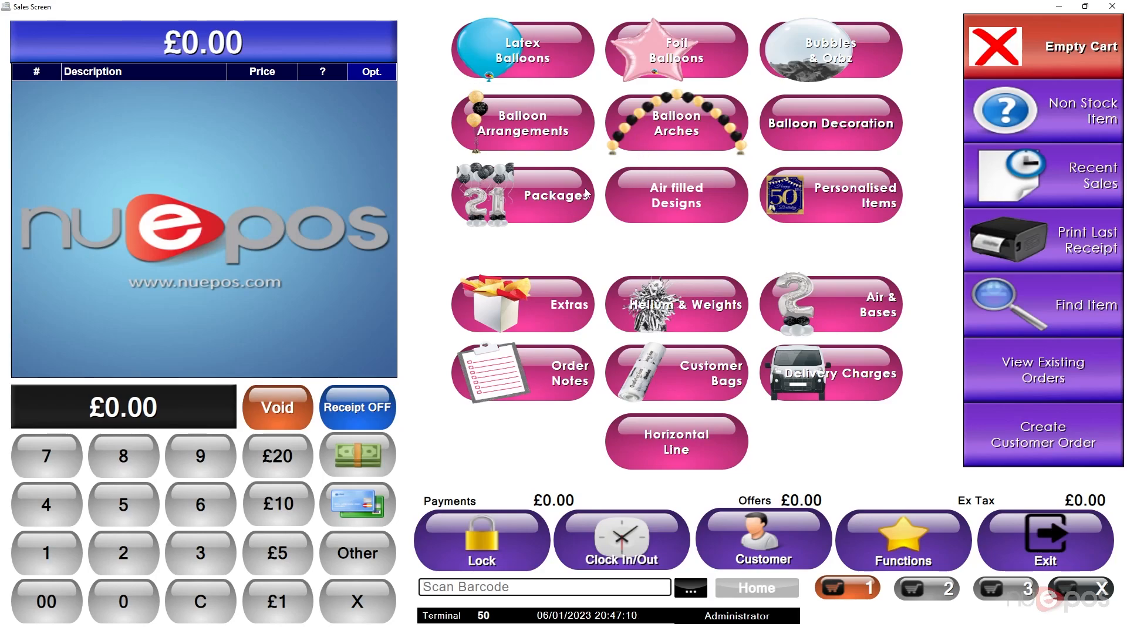
click(537, 199)
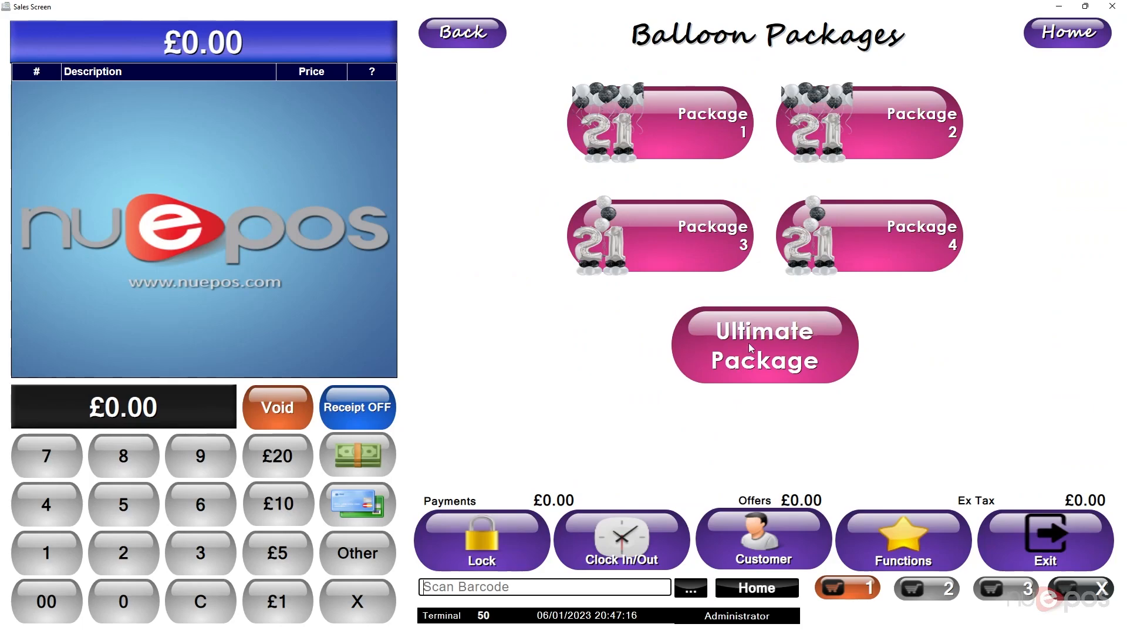
drag(641, 100, 593, 5)
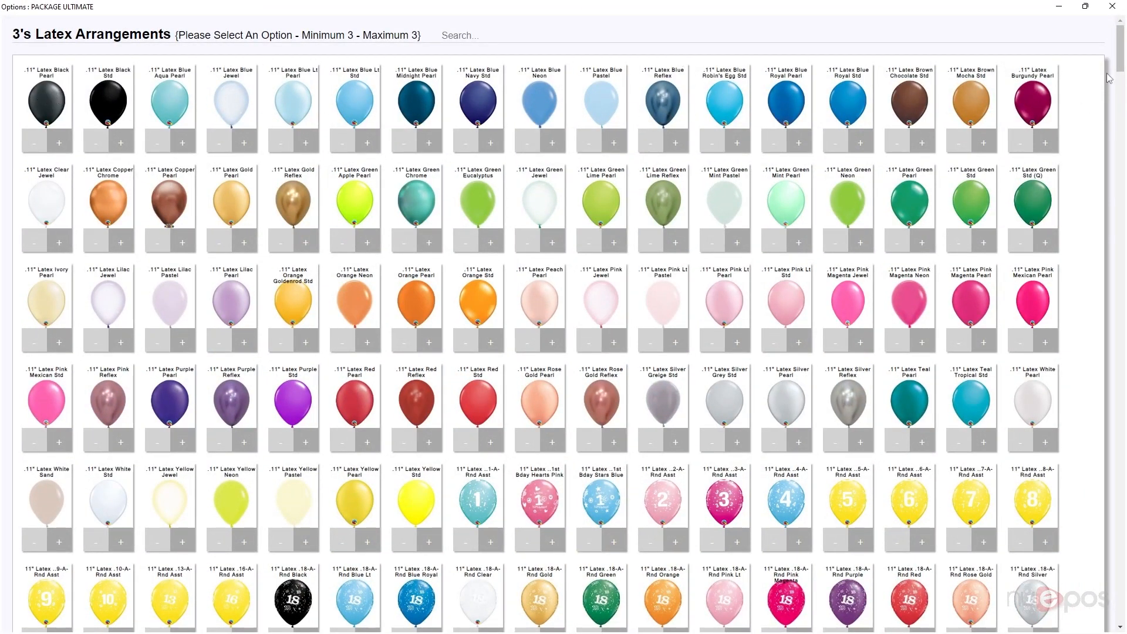
Choose two 11" Latex Blue Lt Std and one 11" Latex Pink Lt Pastel balloon for the 3's Latex Arrangements
drag(1120, 63, 1120, 35)
drag(315, 39, 413, 37)
click(411, 39)
click(360, 120)
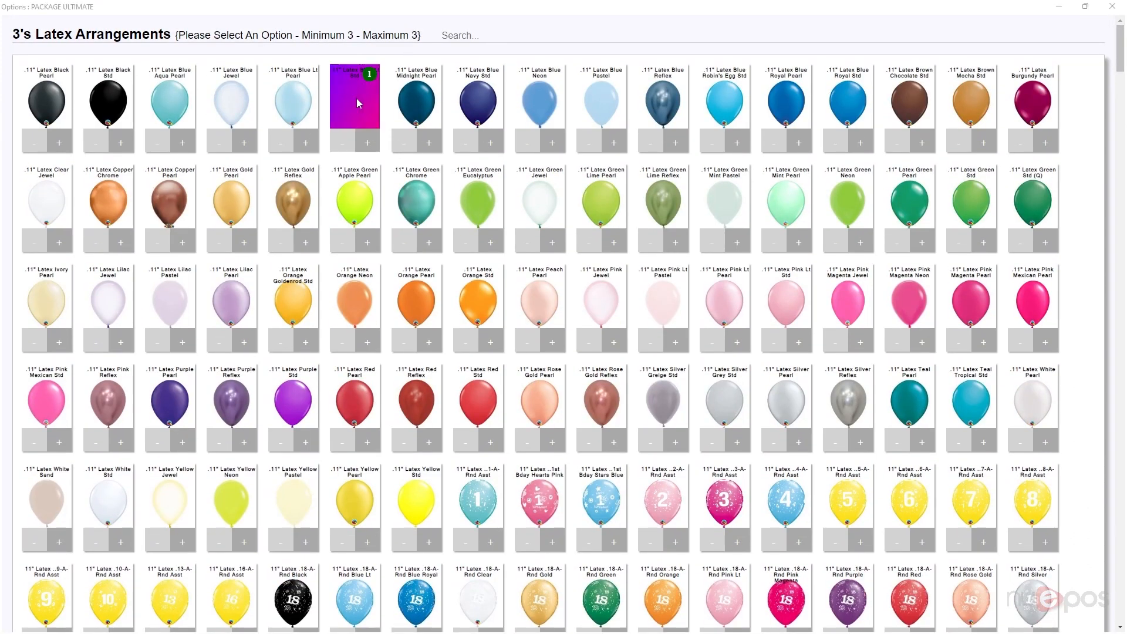
click(562, 346)
click(626, 435)
click(677, 345)
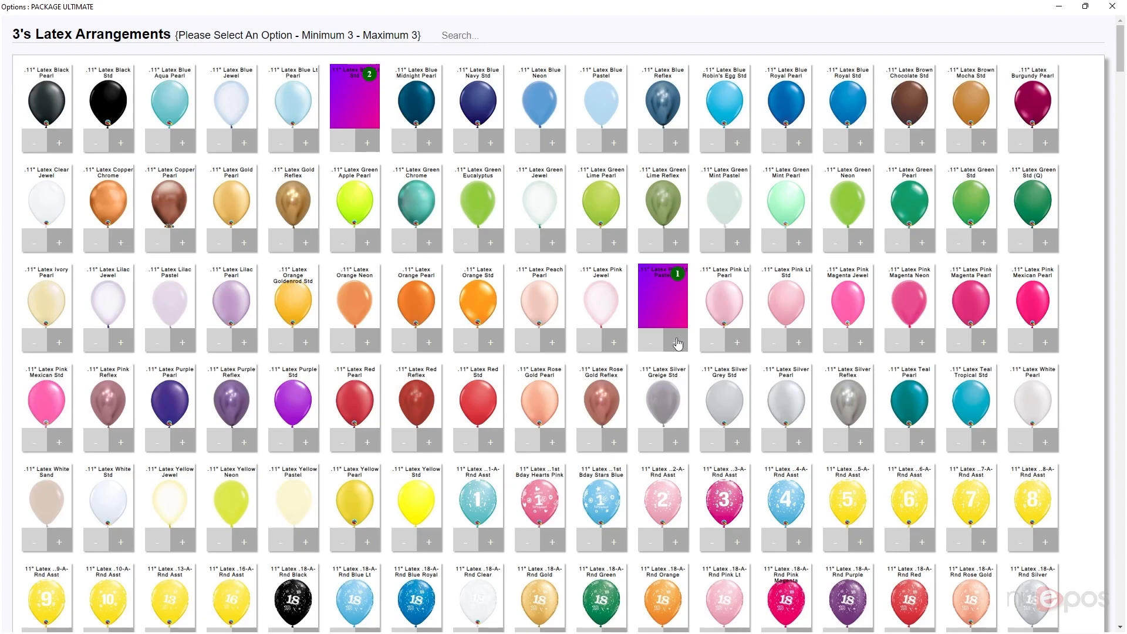
Go through the remaining latex balloons and advance to the Heights group
scroll(523, 240, down, 2)
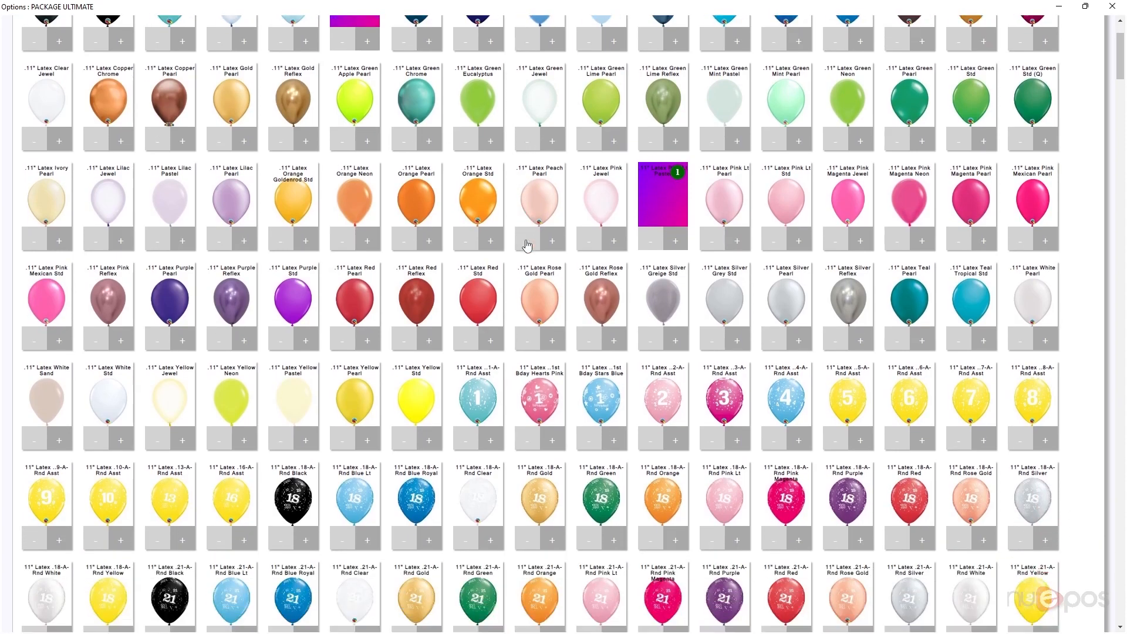
scroll(555, 247, down, 2)
scroll(568, 267, down, 20)
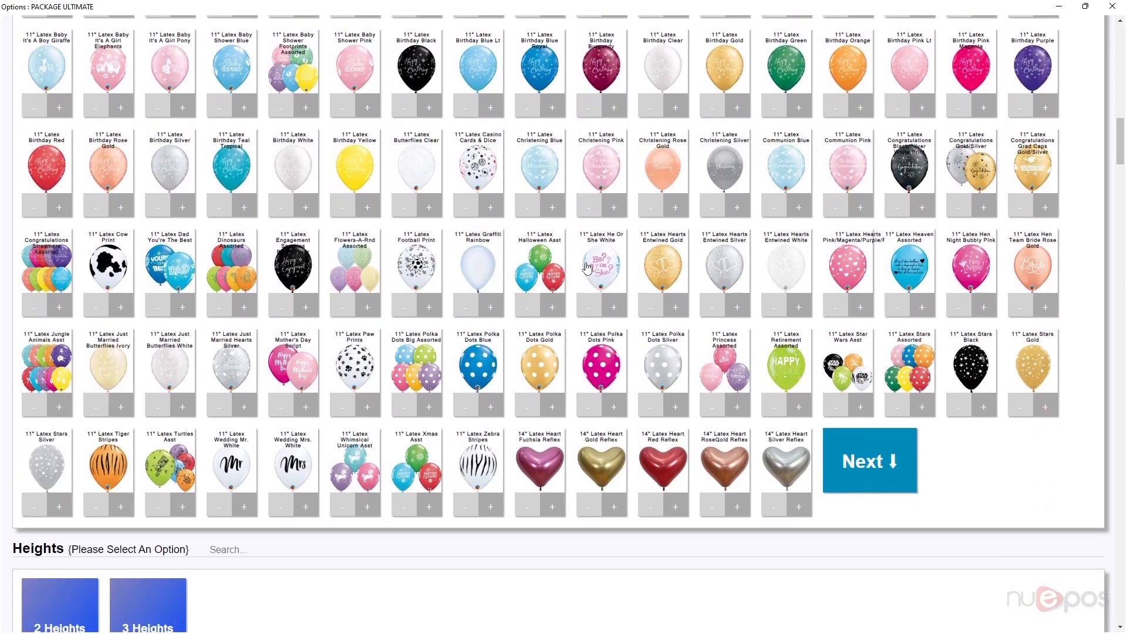
scroll(893, 369, down, 1)
click(879, 401)
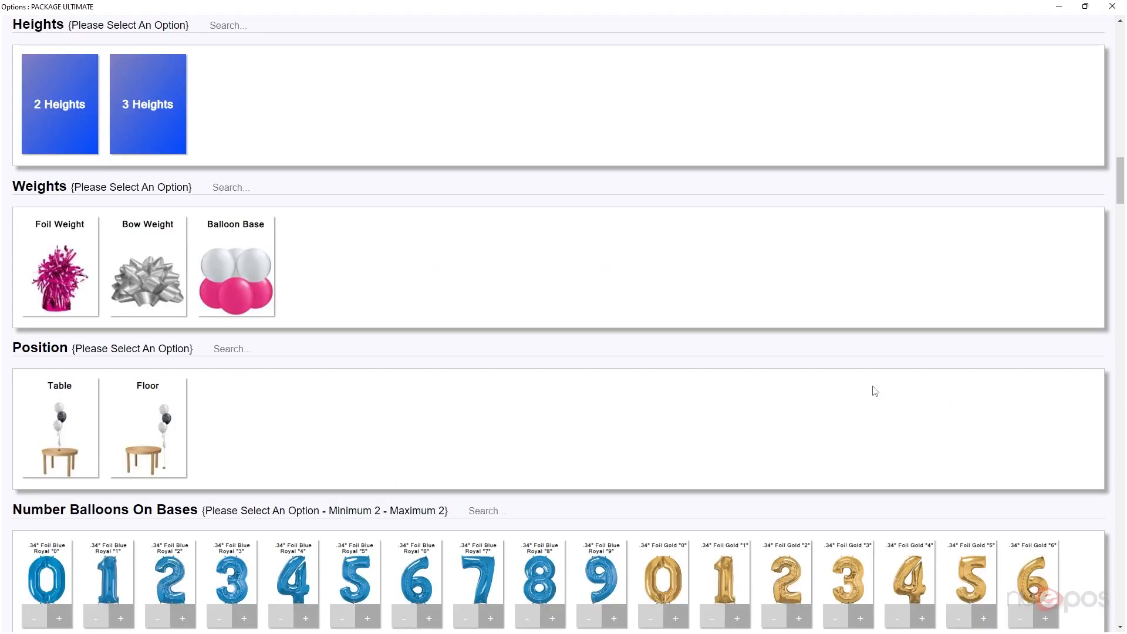
scroll(551, 375, up, 4)
click(879, 232)
Switch between the 2 Heights and 3 Heights options, ending on 2 Heights
click(73, 105)
click(140, 102)
click(70, 97)
click(165, 108)
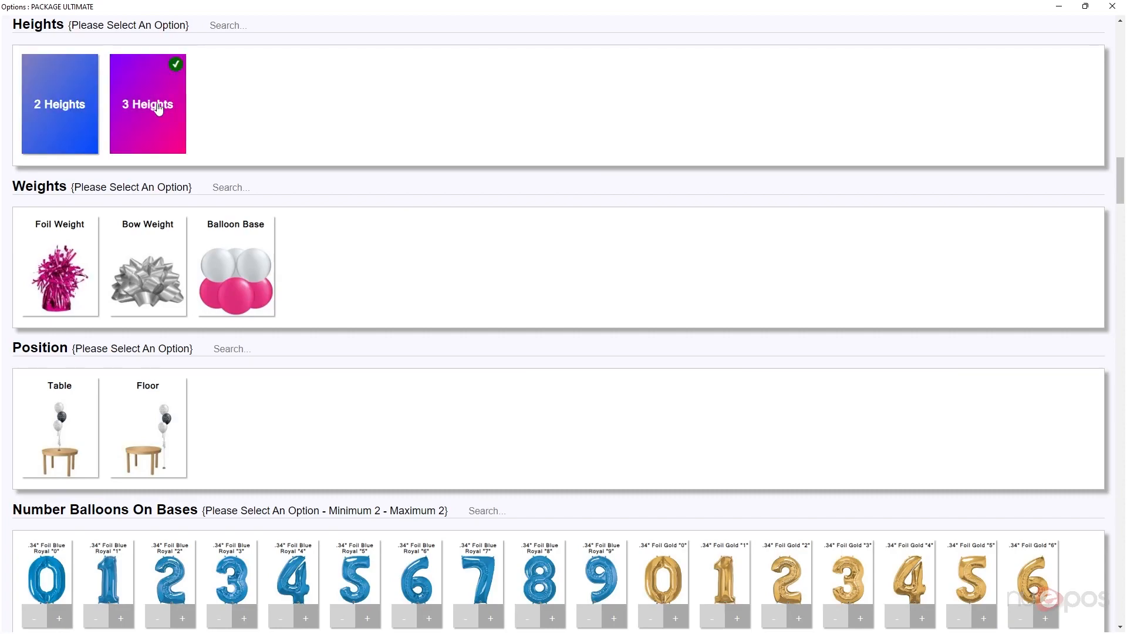
click(75, 112)
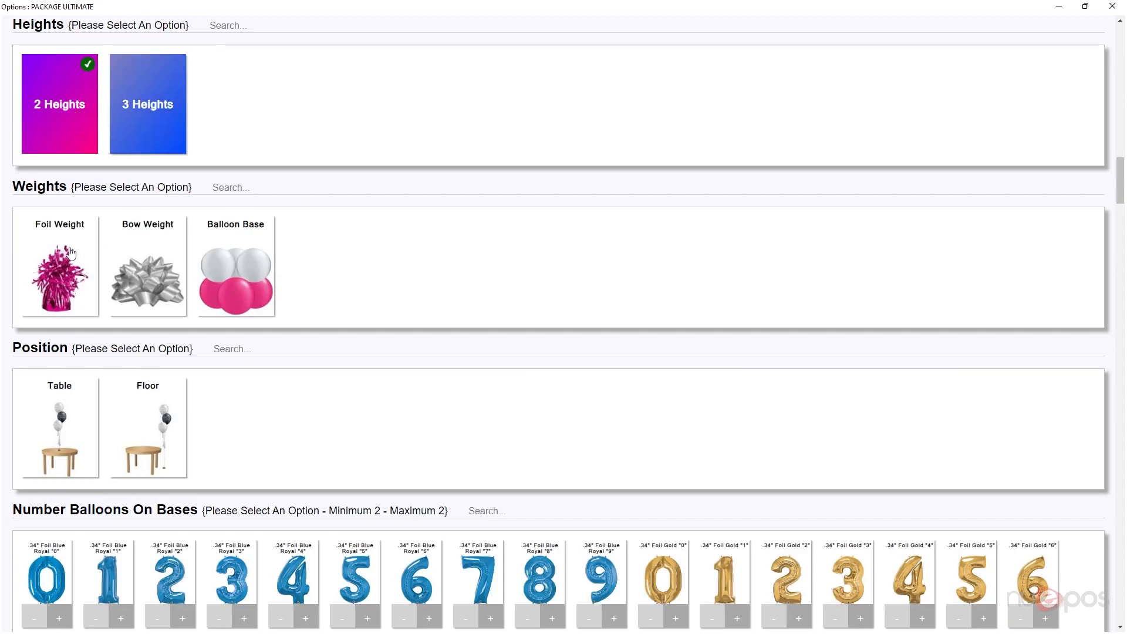
Alternate the Weights choice between Foil Weight, Bow Weight and Balloon Base to compare their follow-up groups, ending on Foil Weight
click(59, 269)
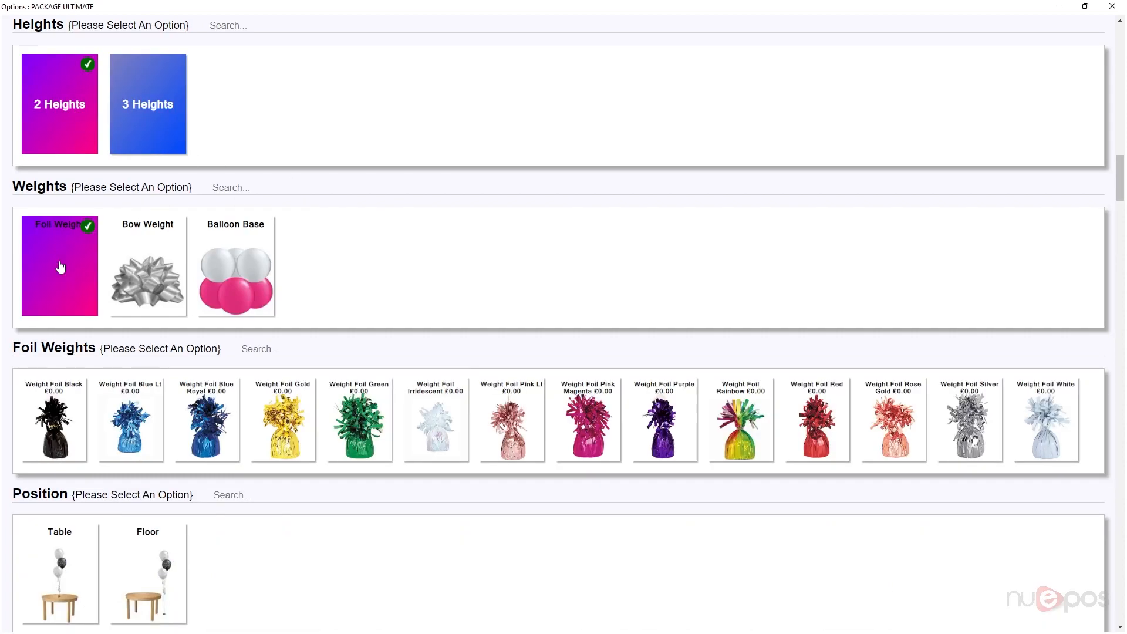
click(171, 260)
click(251, 263)
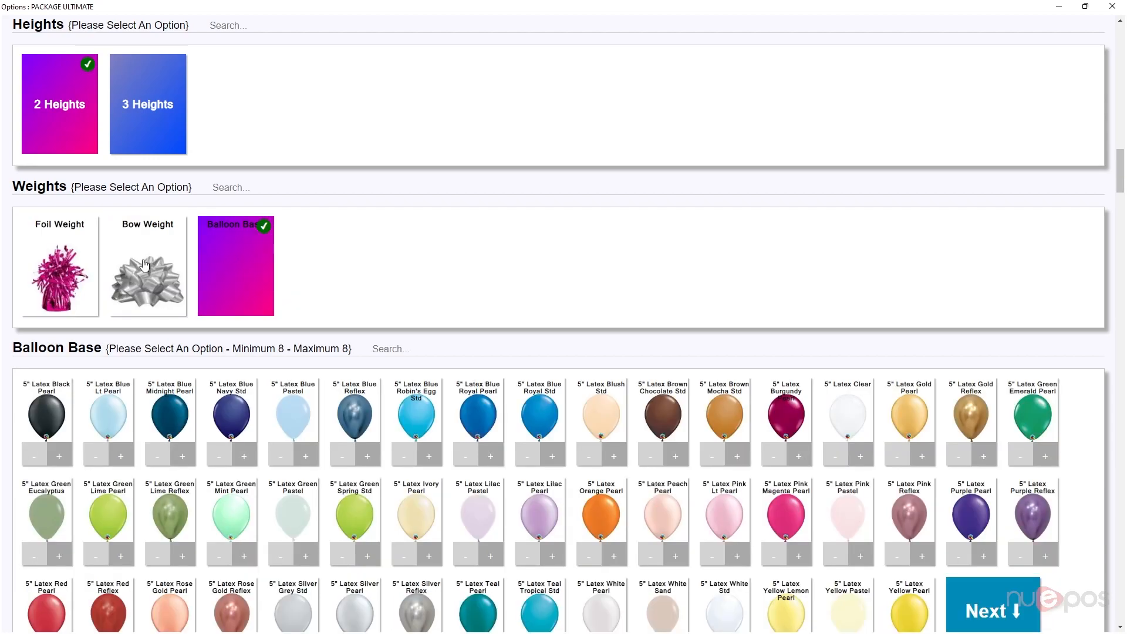
click(144, 266)
click(77, 267)
click(137, 267)
click(226, 269)
click(120, 273)
click(54, 270)
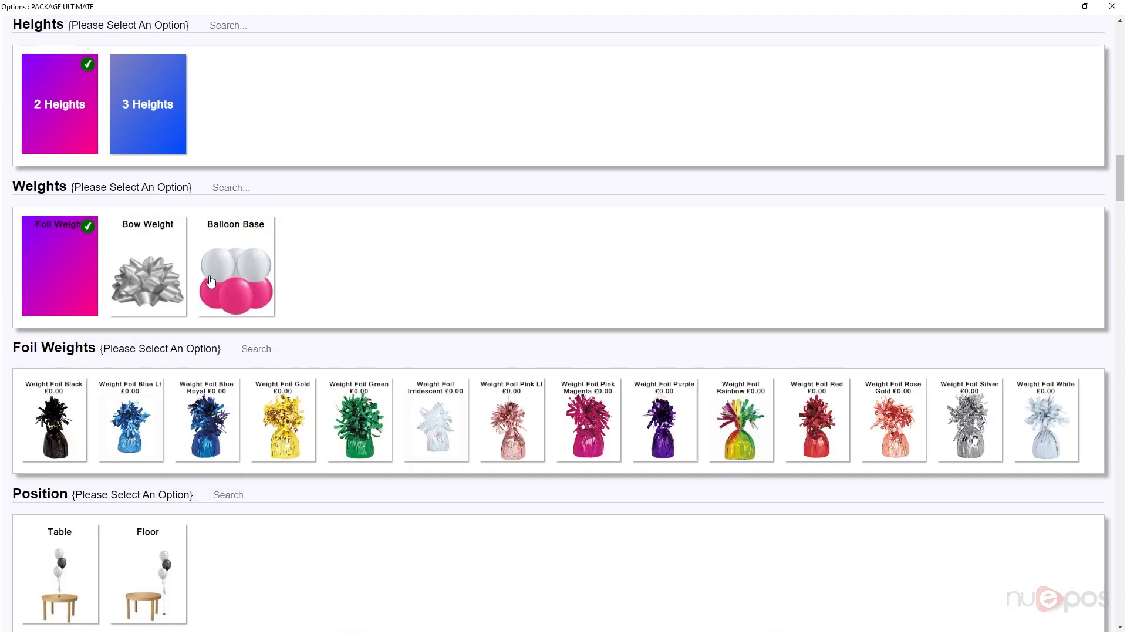
Try the Blue Royal and Green foil weights, and select Weight Foil Pink Lt
click(195, 418)
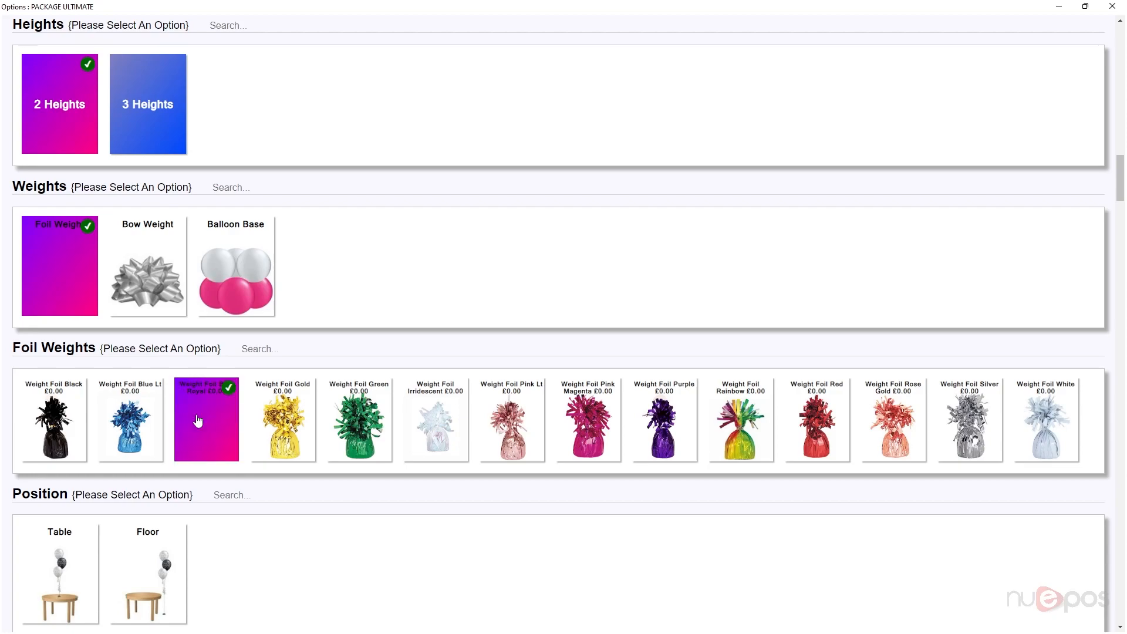
click(365, 424)
click(486, 425)
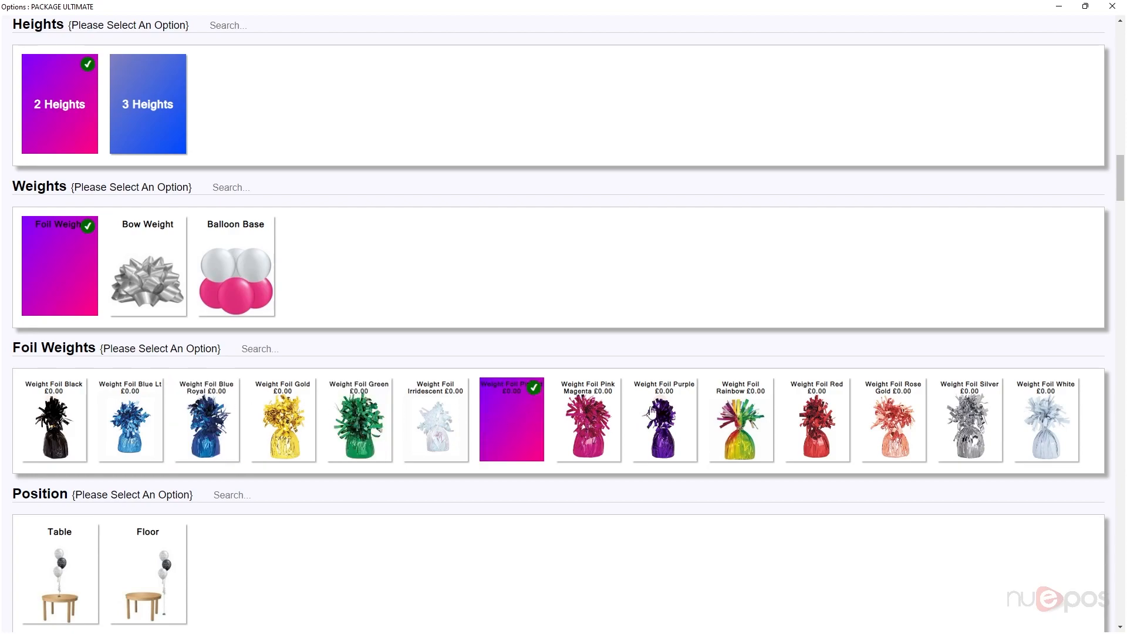
Try the Table choice in the Position group, and select Floor
scroll(504, 349, down, 3)
scroll(188, 371, down, 3)
click(59, 216)
click(177, 215)
Look through the Number Balloons On Bases group and filter it by "green"
scroll(359, 238, down, 1)
scroll(354, 249, down, 2)
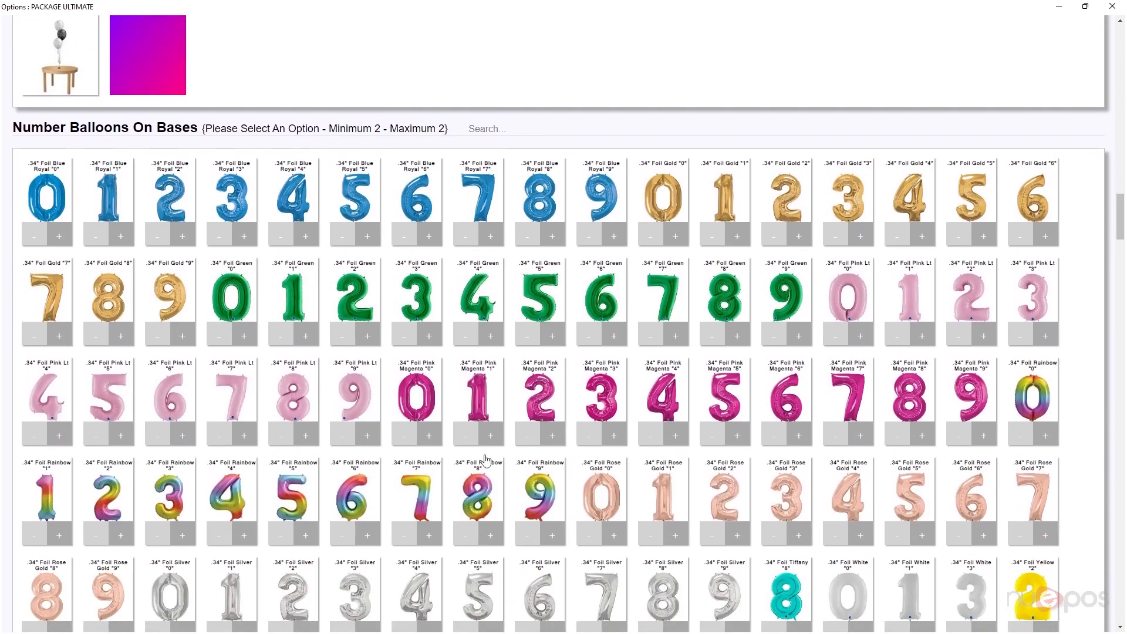
scroll(463, 472, down, 13)
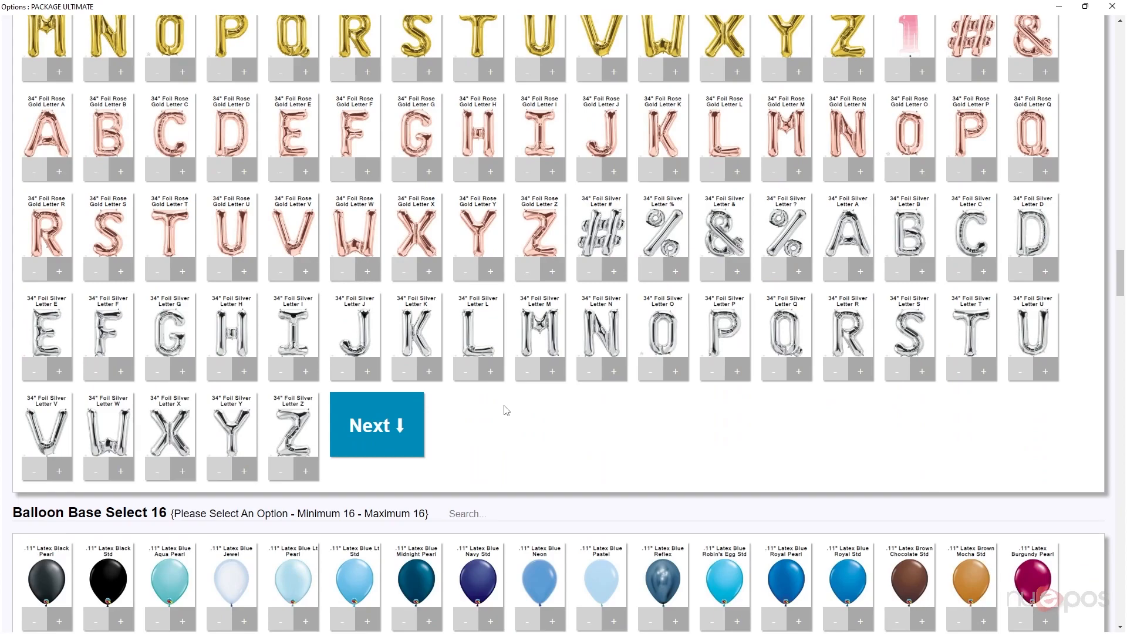
scroll(506, 412, up, 12)
click(589, 129)
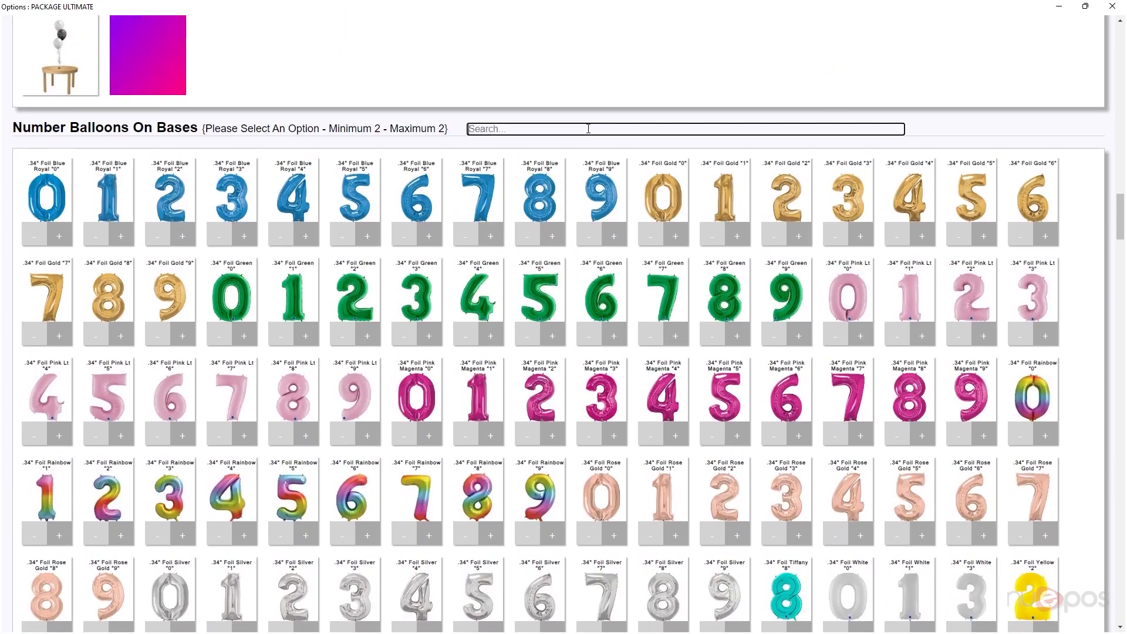
text(green)
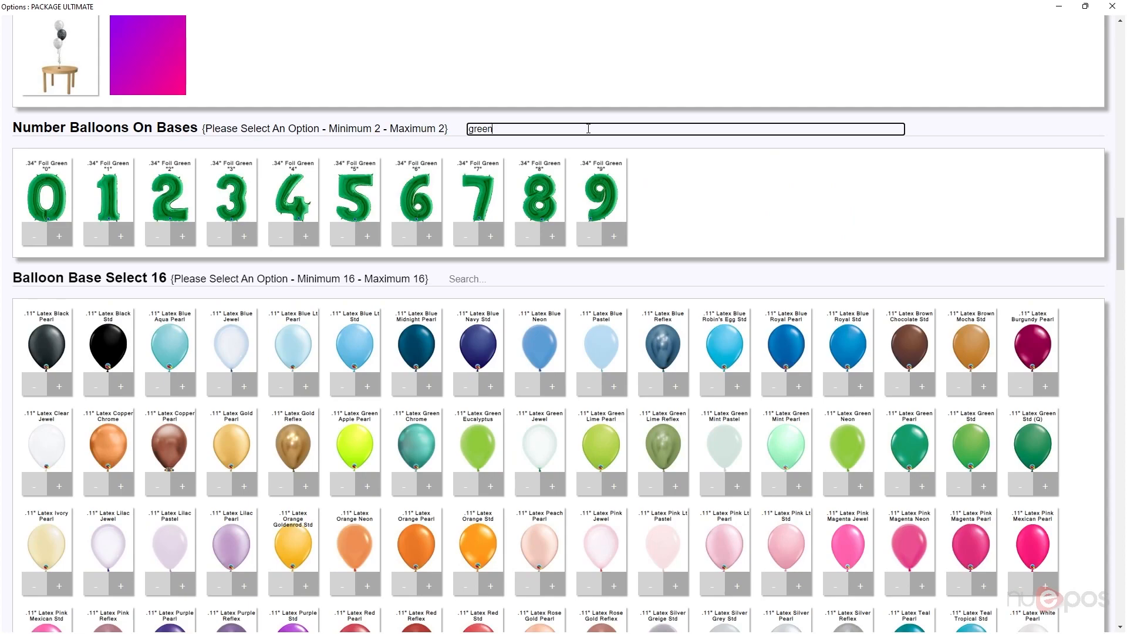
Filter the Number Balloons On Bases by "blue" and add two Foil Blue Royal "4" balloons
key(BackSpace)
key(BackSpace)
text(blue)
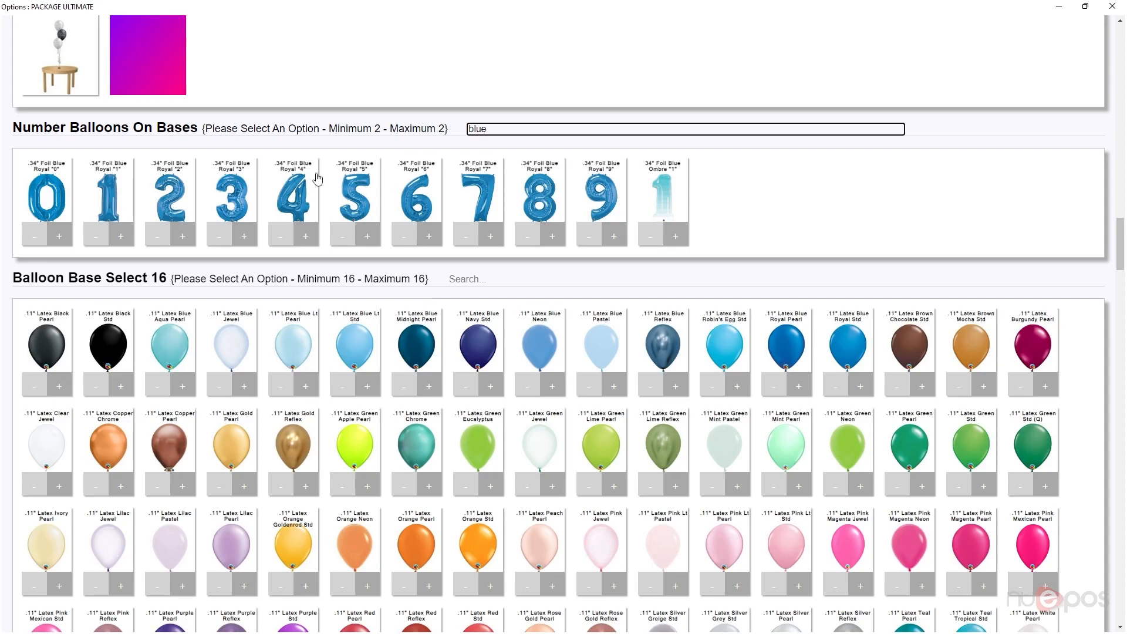
click(306, 236)
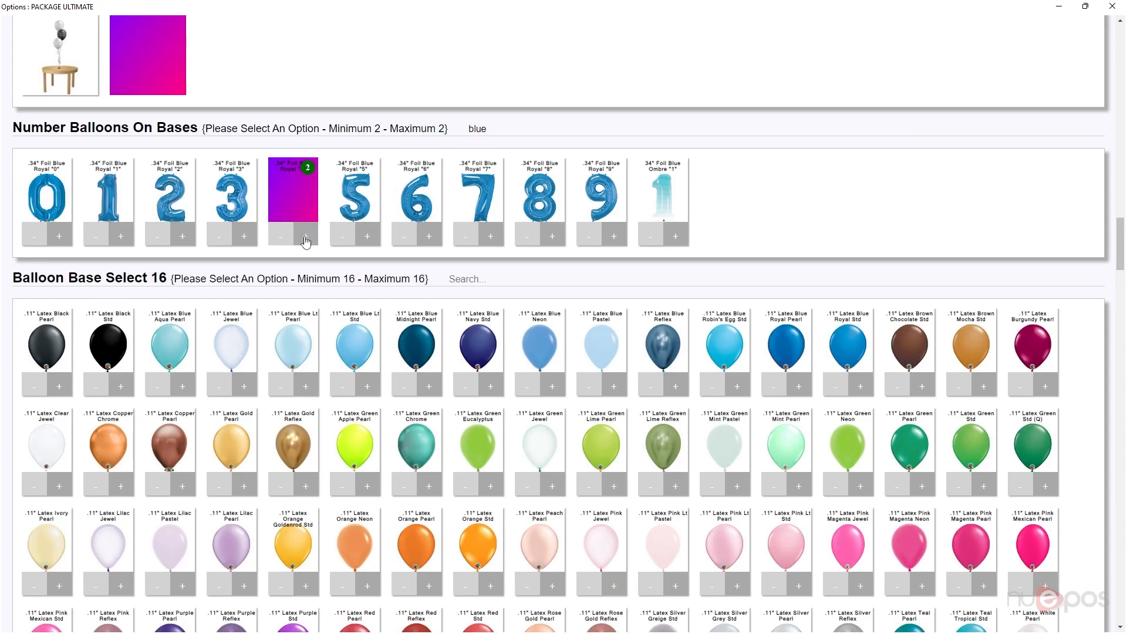
Go through the Balloon Base Select 16 balloons and advance to the Personalised Number Balloon? group
scroll(336, 332, down, 3)
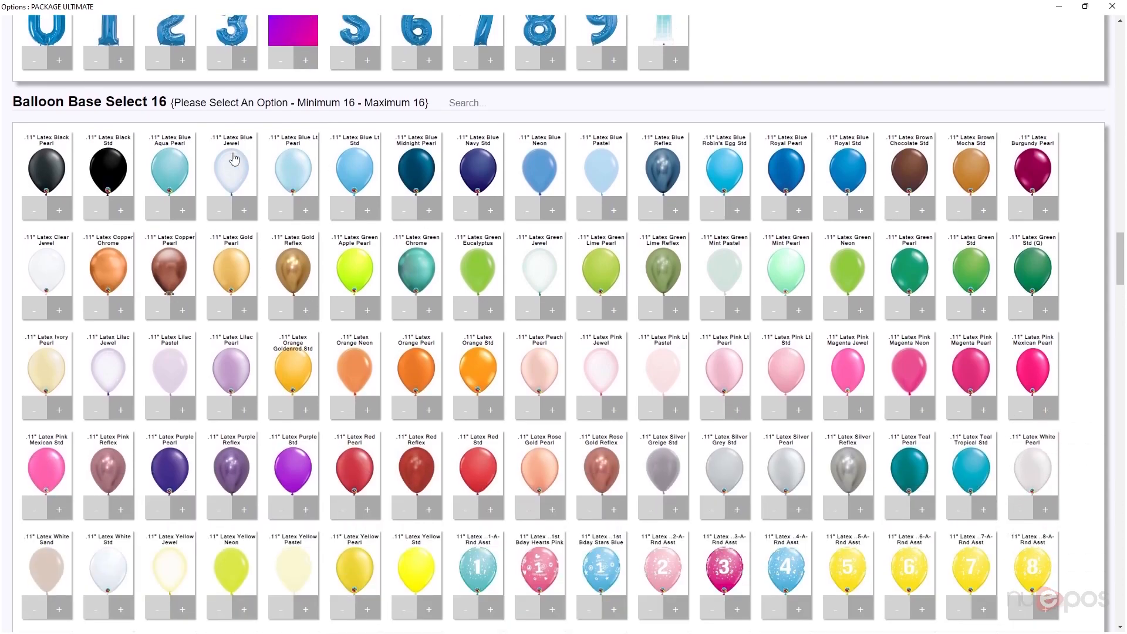
scroll(230, 146, down, 20)
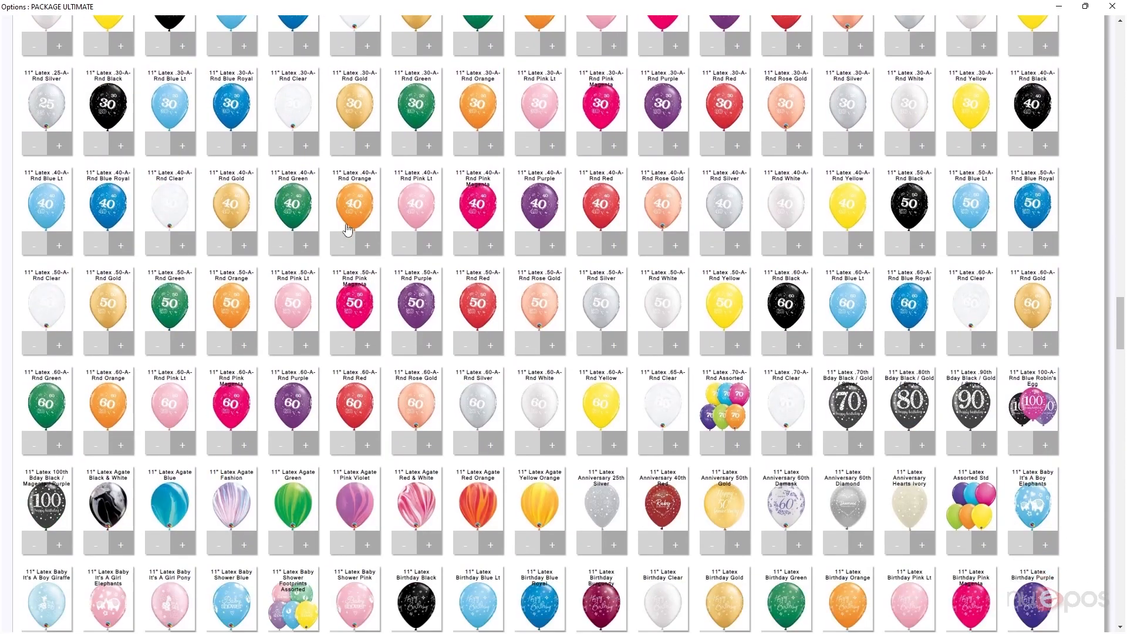
scroll(367, 269, down, 6)
scroll(676, 288, up, 4)
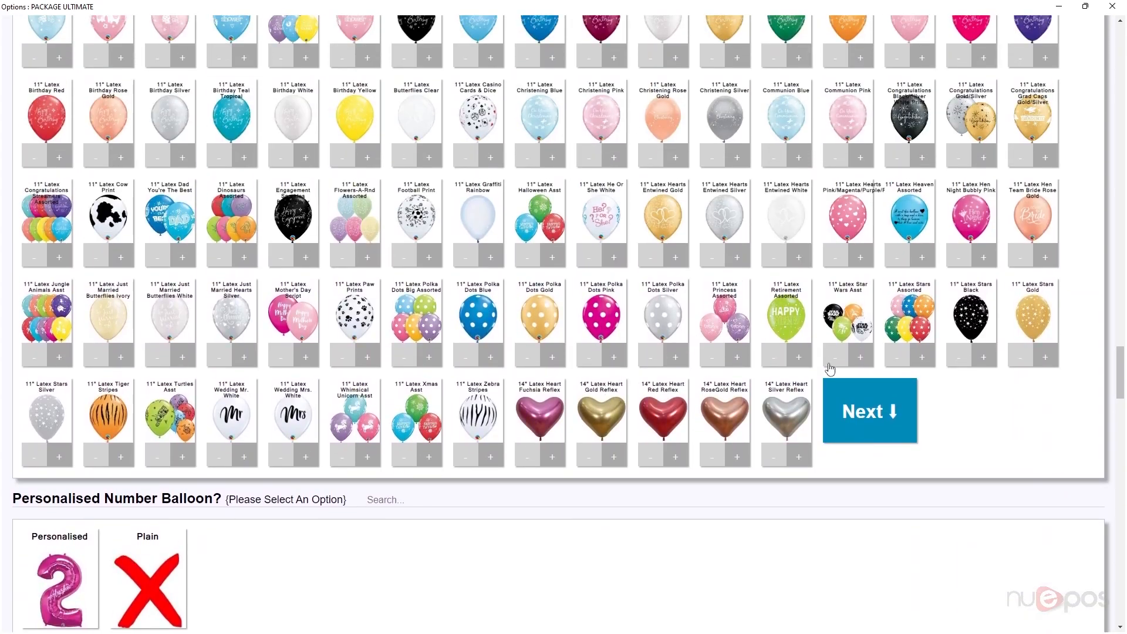
click(871, 418)
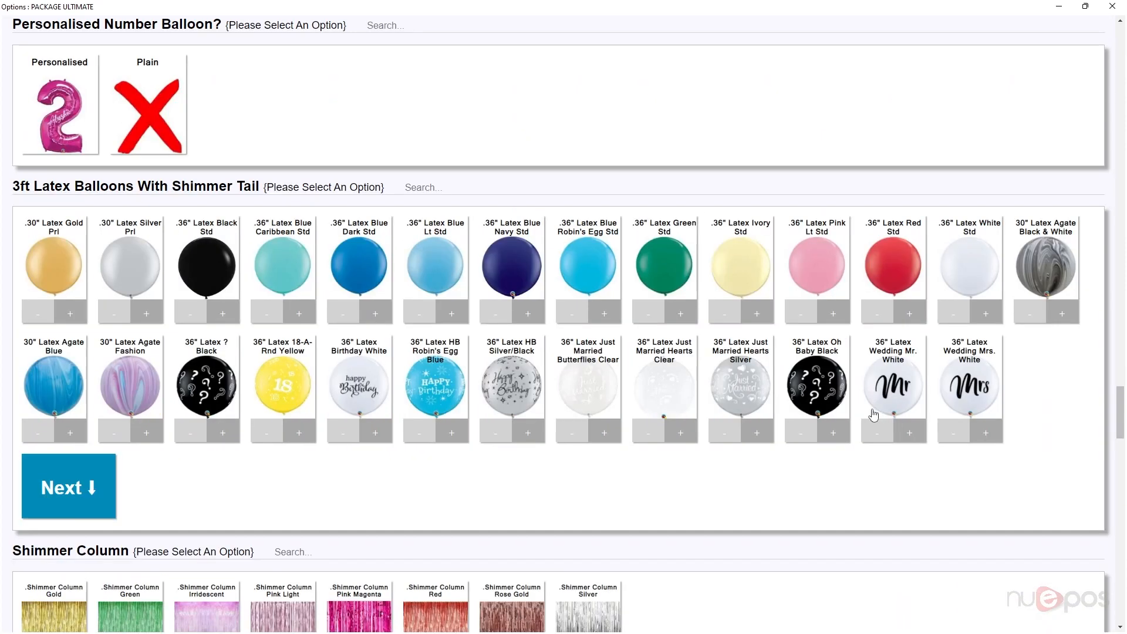
Examine the remaining groups from 3ft Latex Balloons With Shimmer Tail to Medium Single Arch, and close the package options without accepting
scroll(126, 247, down, 2)
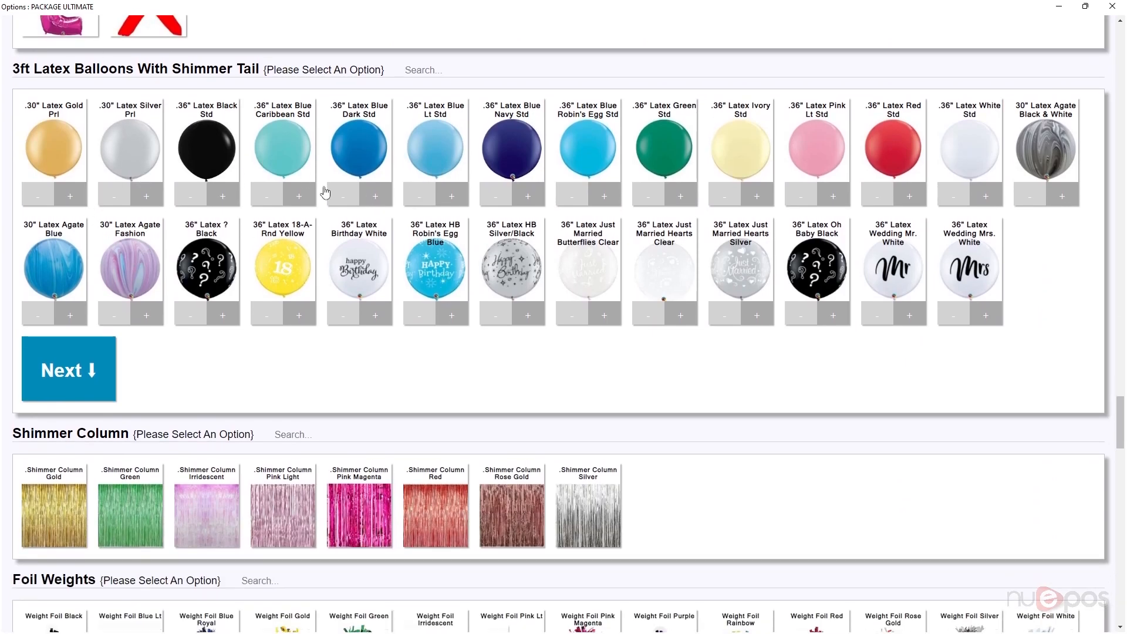
scroll(584, 264, down, 6)
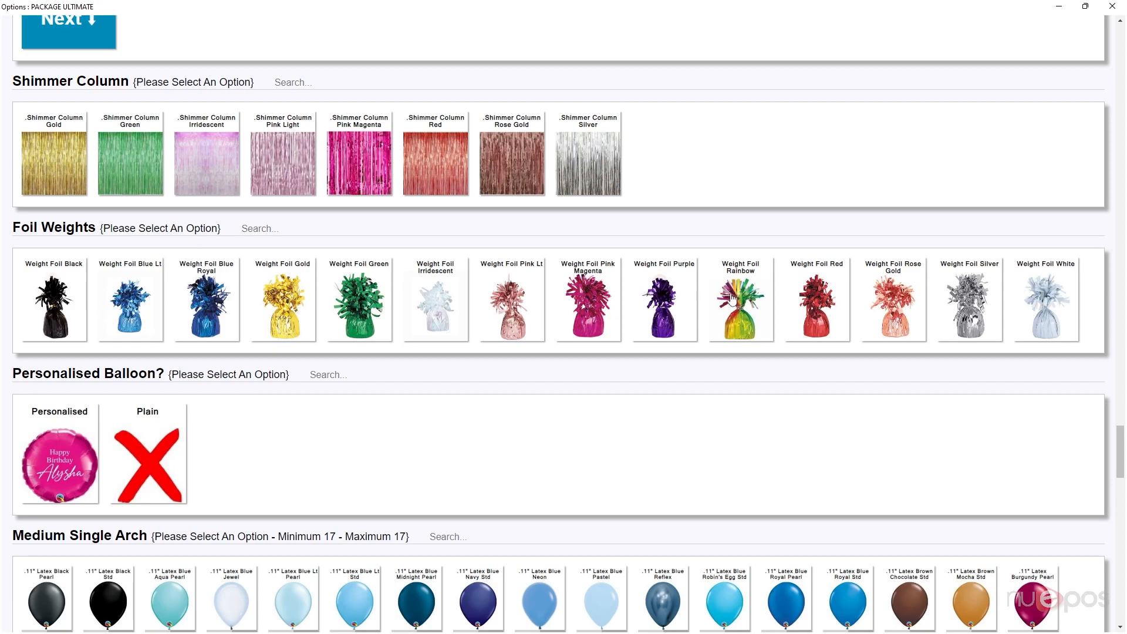
scroll(175, 392, down, 2)
scroll(528, 188, down, 20)
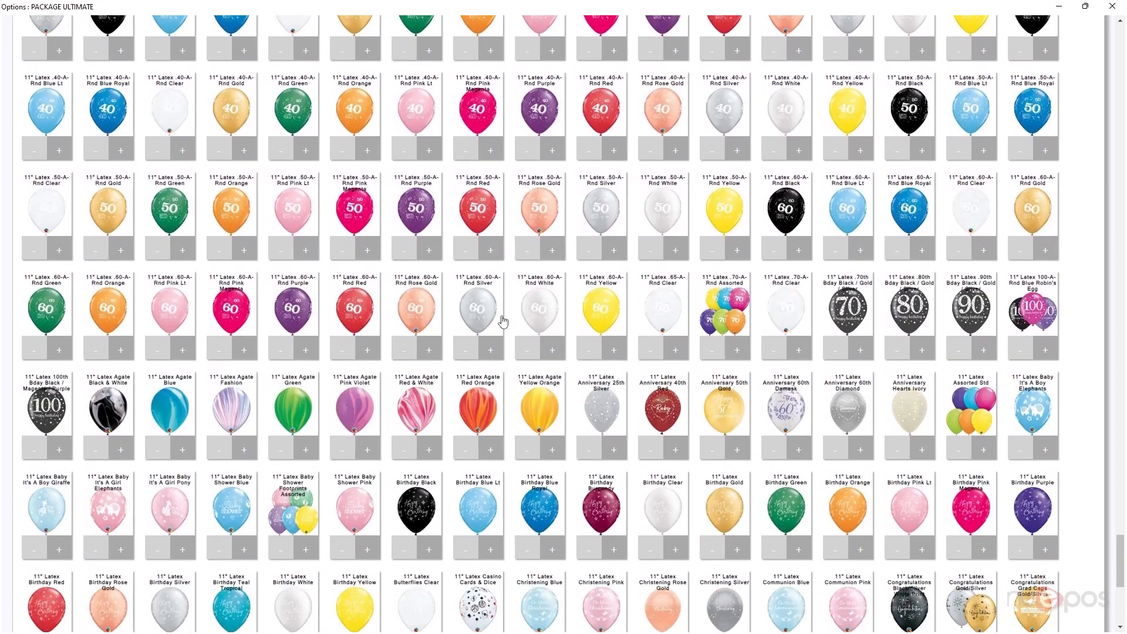
scroll(517, 349, up, 20)
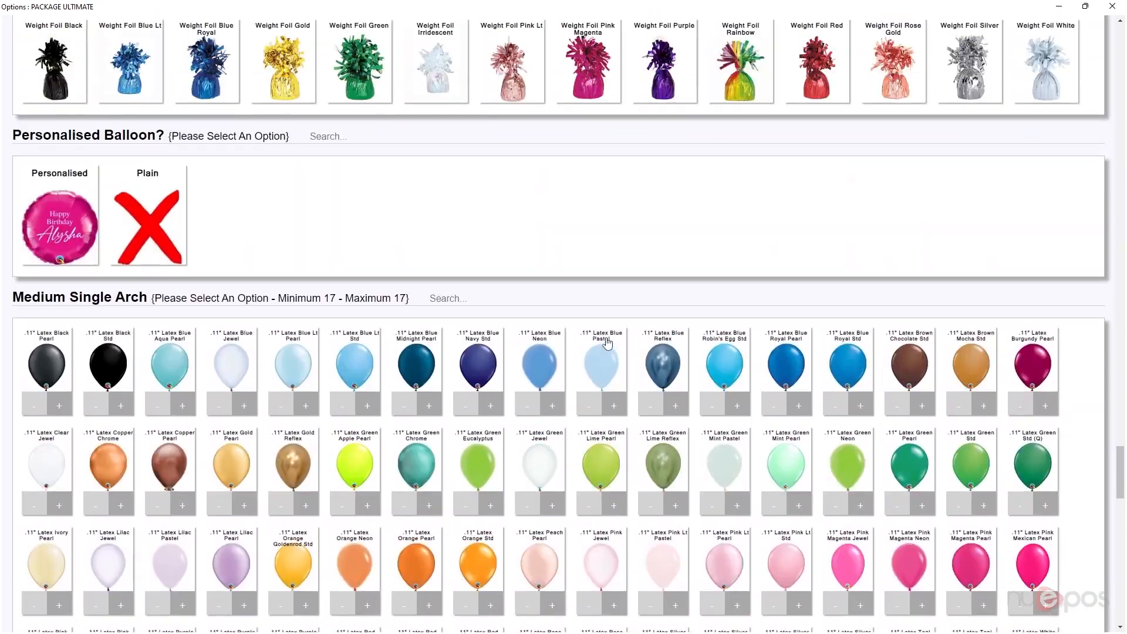
click(470, 298)
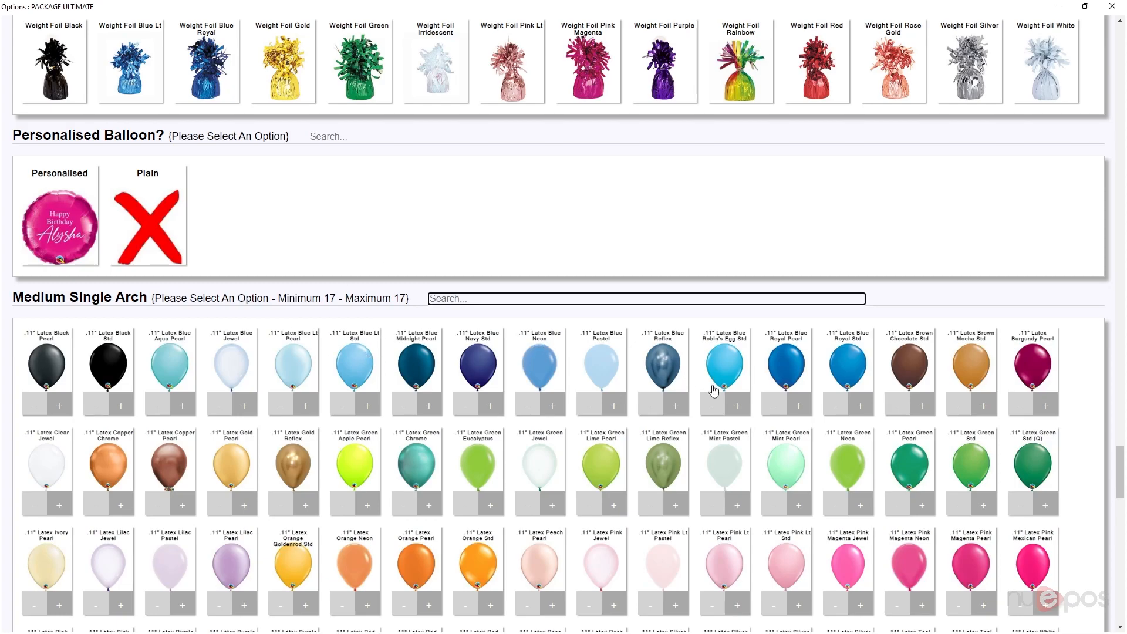
scroll(714, 391, down, 20)
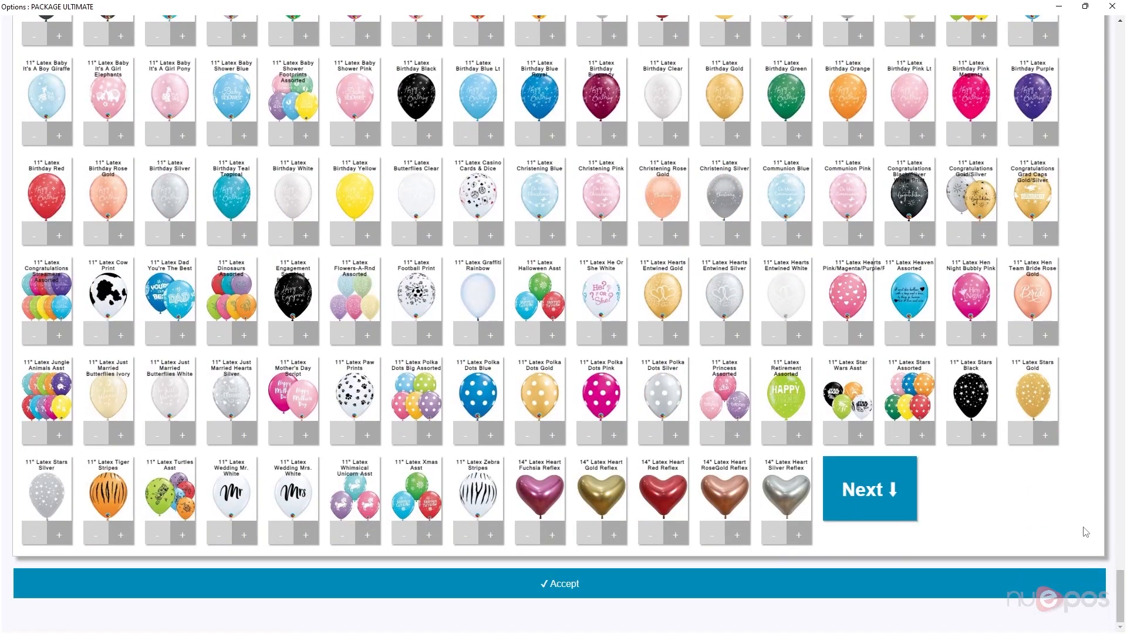
drag(1121, 594, 1094, 25)
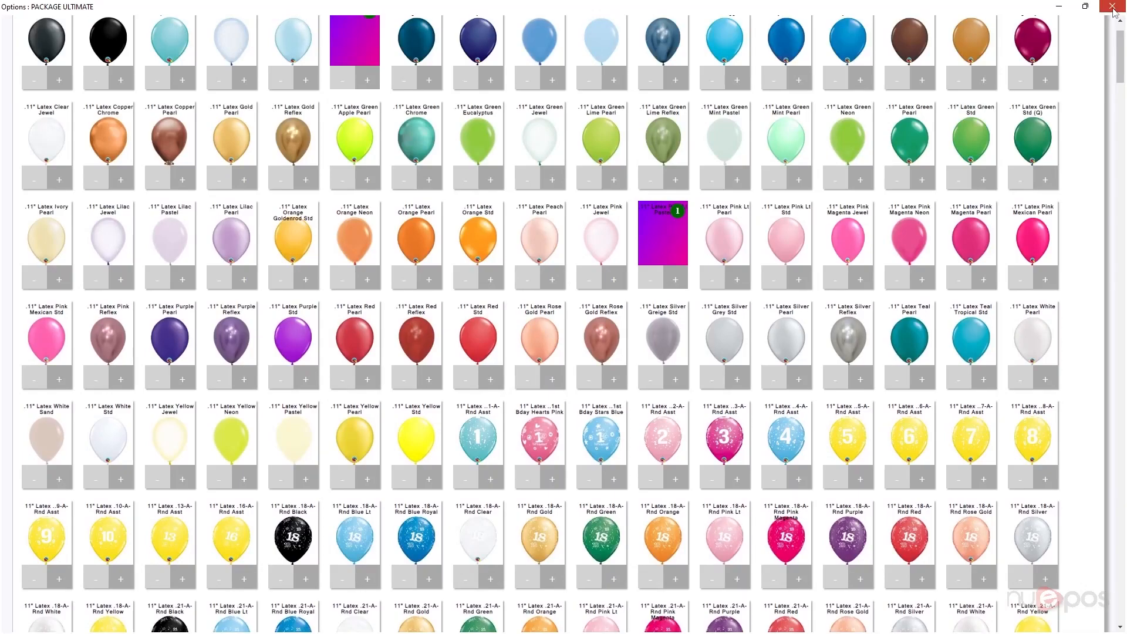
click(1112, 6)
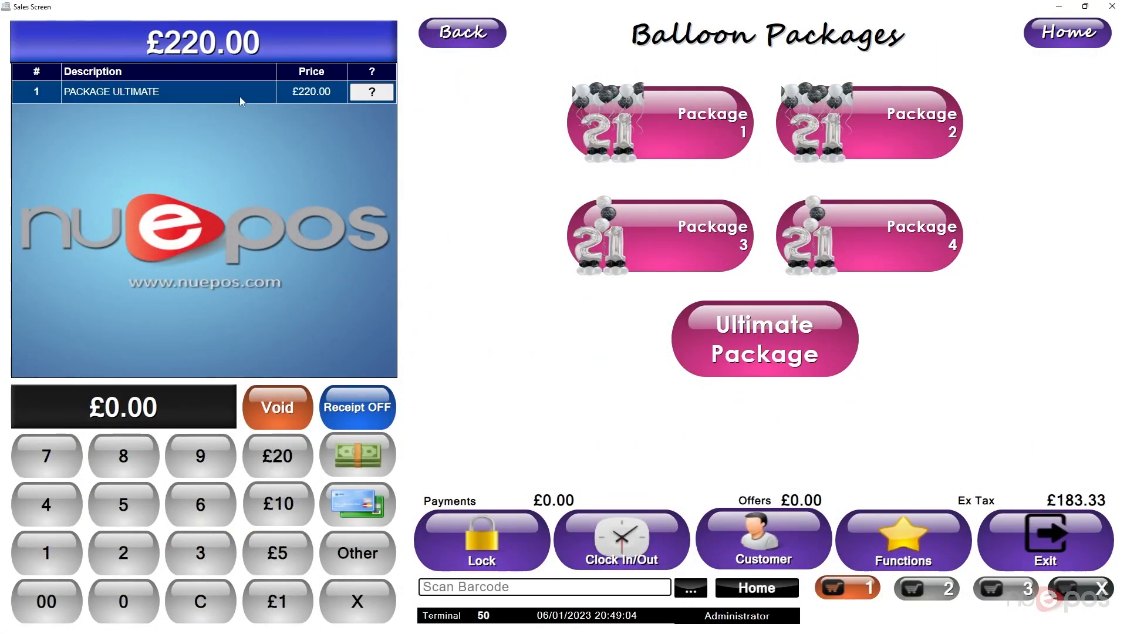
Open PACKAGE ULTIMATE for editing, toggle Options Compulsory on and off in its additional fields, and cancel the edit
click(373, 97)
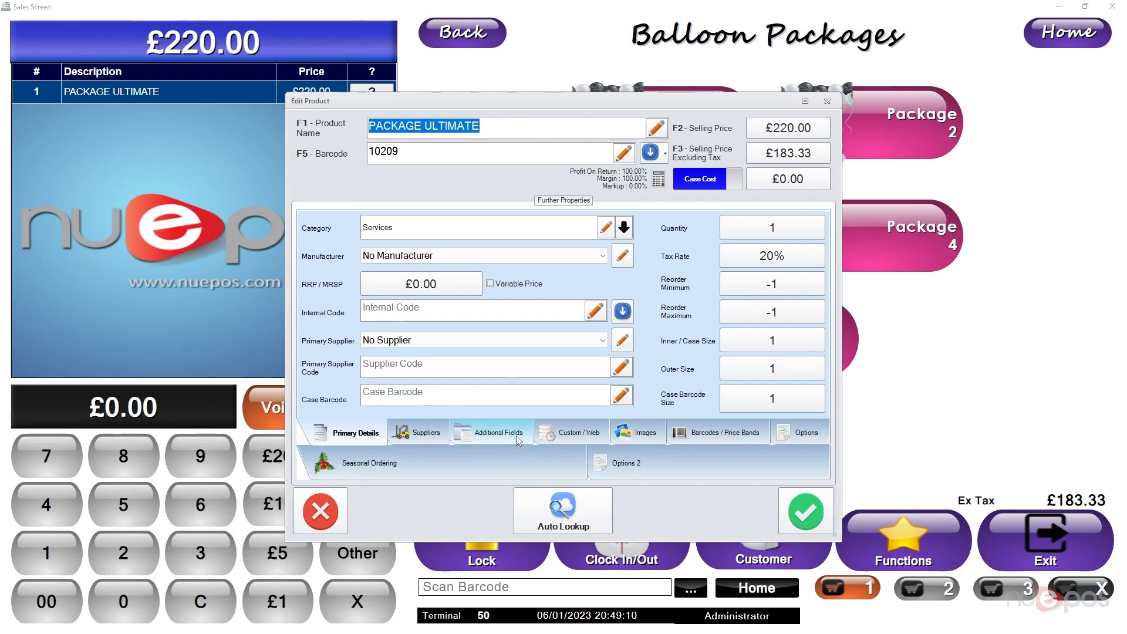
click(517, 438)
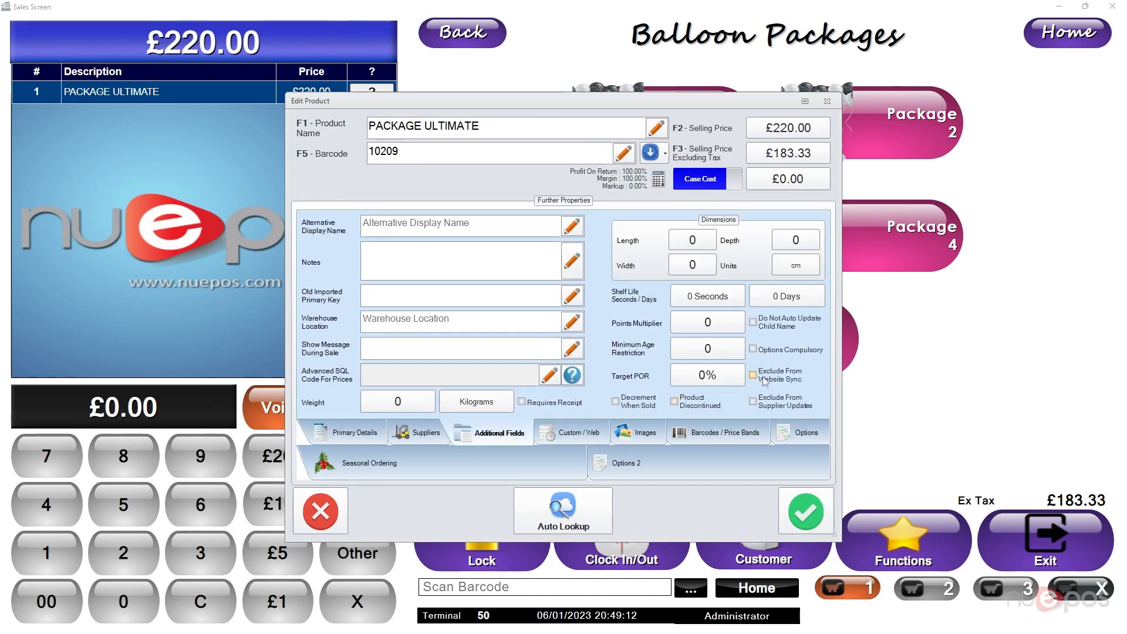
click(787, 352)
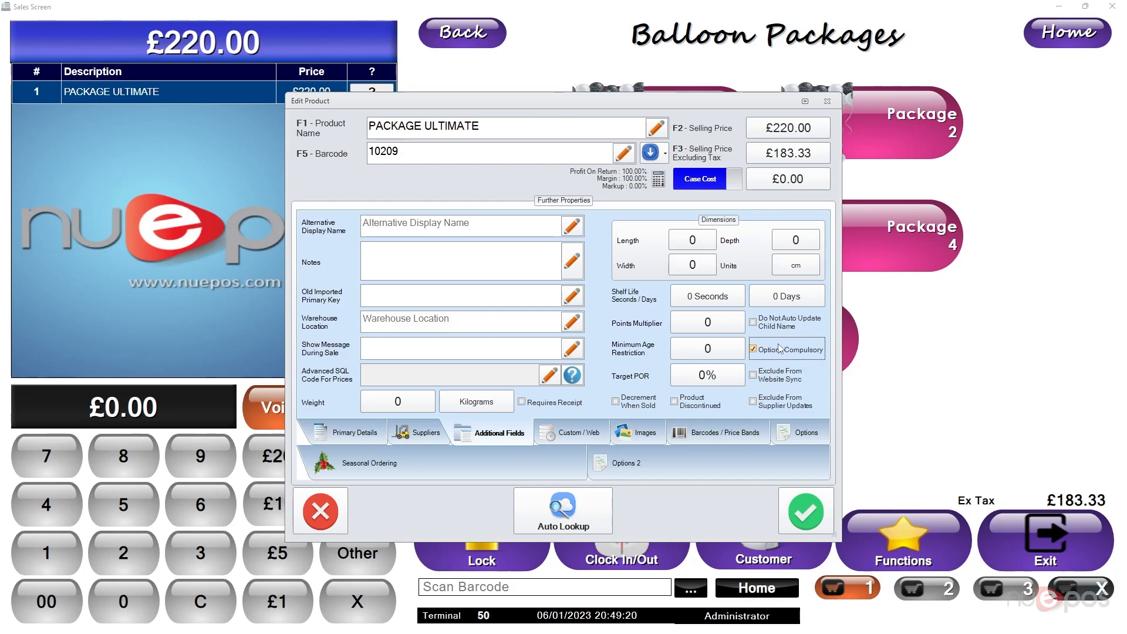
click(780, 351)
click(321, 511)
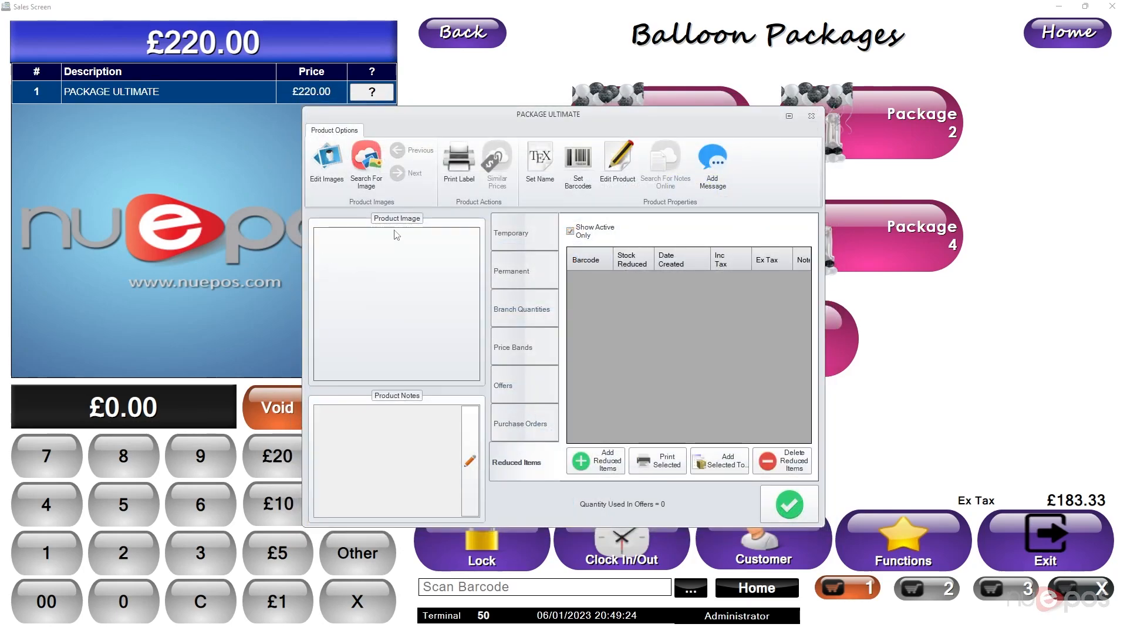
click(811, 115)
Open PACKAGE ULTIMATE for editing again and show its Options 2 groups in a maximized window
click(372, 92)
click(615, 172)
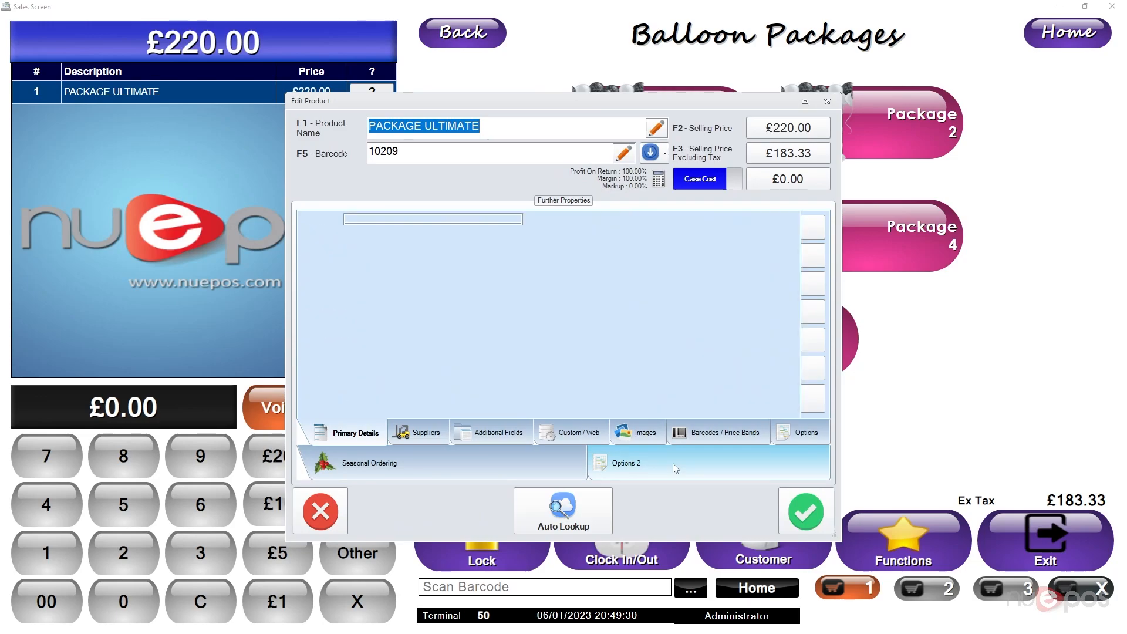
click(675, 468)
double_click(674, 105)
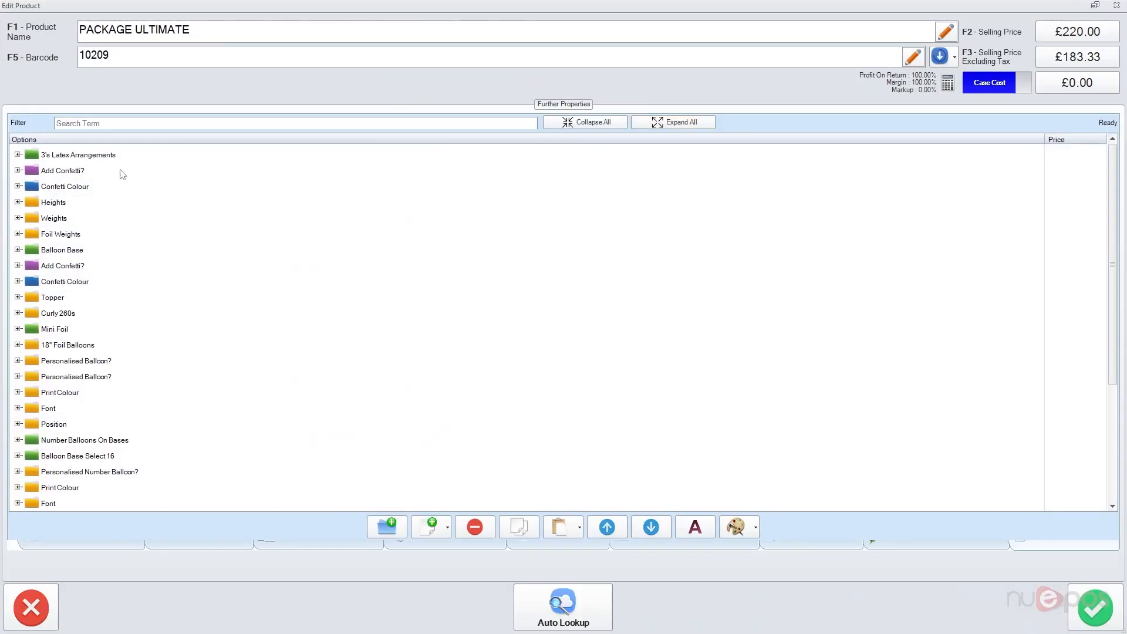
scroll(219, 329, down, 3)
scroll(147, 294, up, 3)
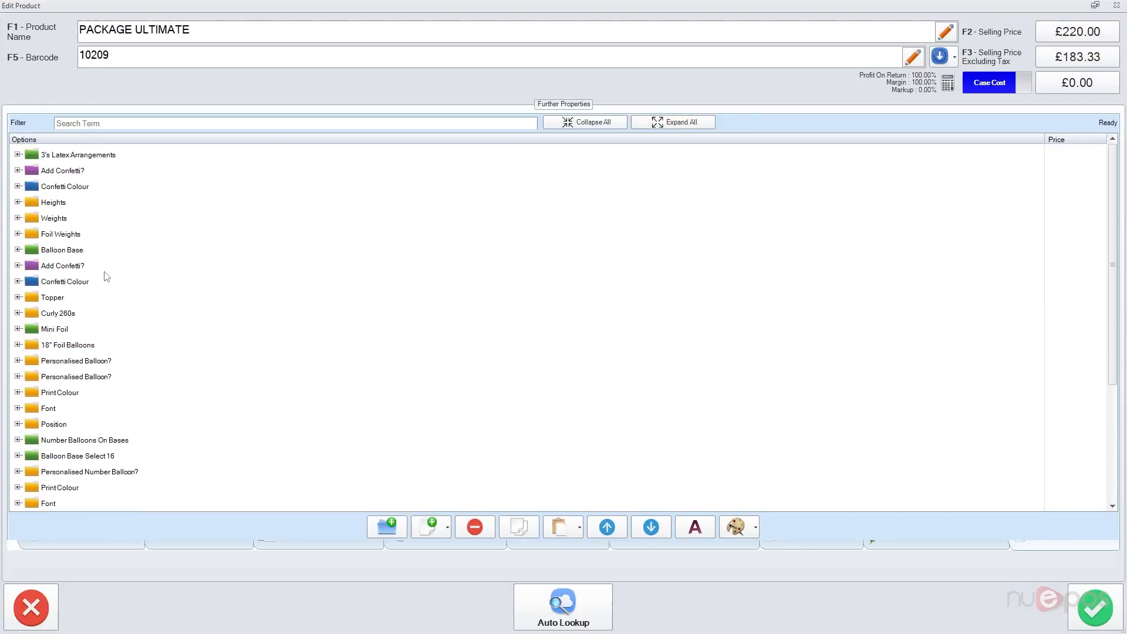
Expand the 3's Latex Arrangements and first Add Confetti? groups, and inspect the settings of the Add Confetti? group and both groups' options
click(18, 154)
click(64, 172)
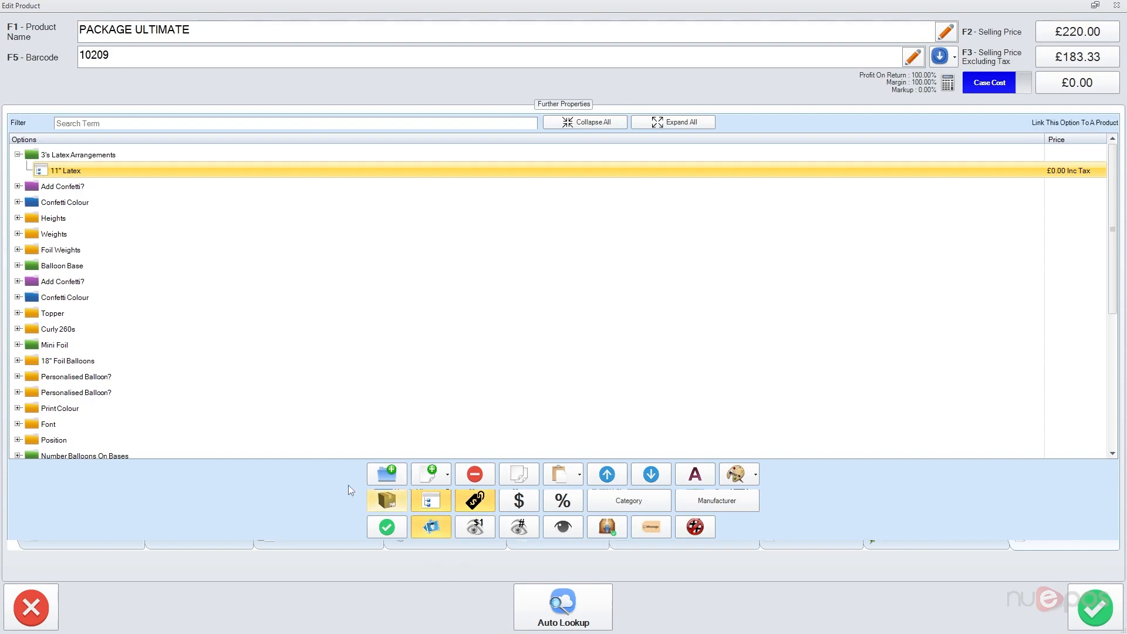
click(57, 187)
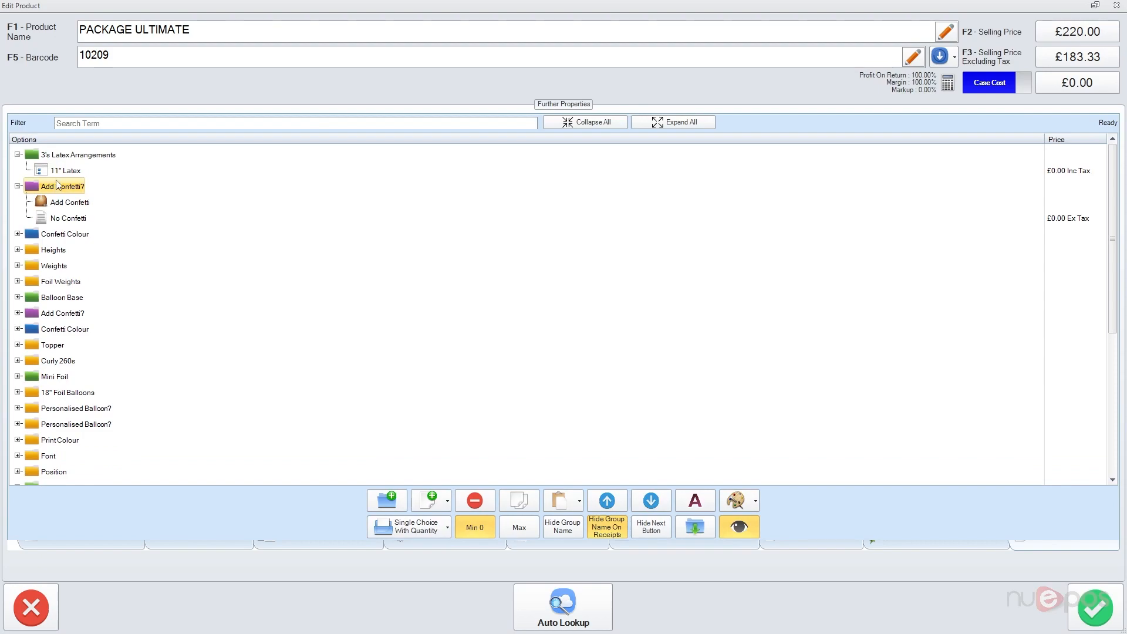
click(57, 204)
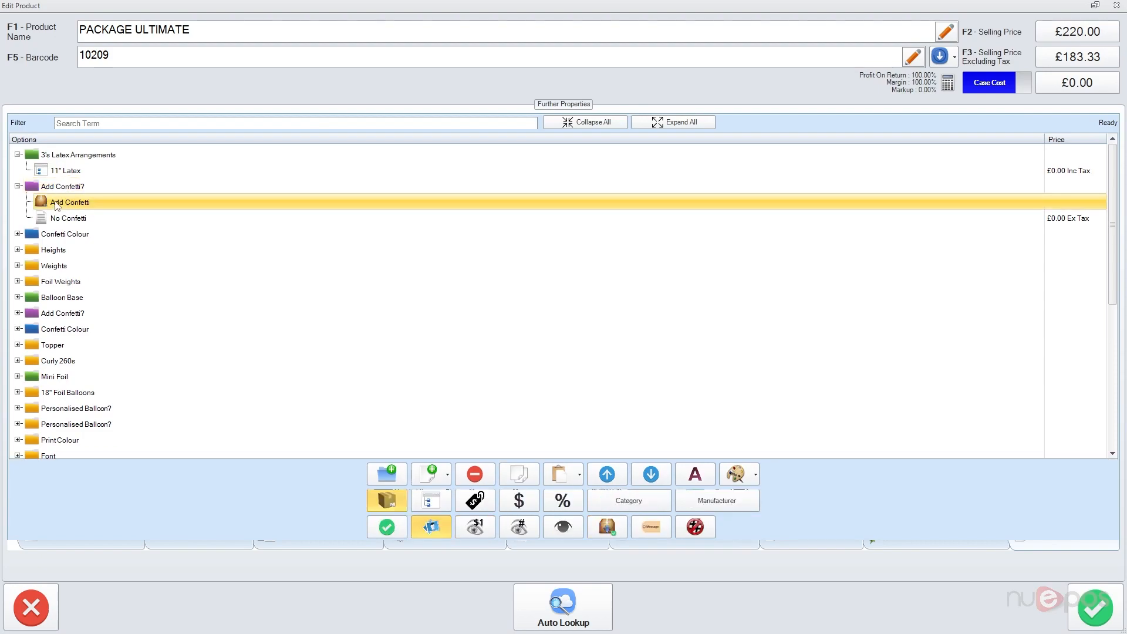
click(59, 218)
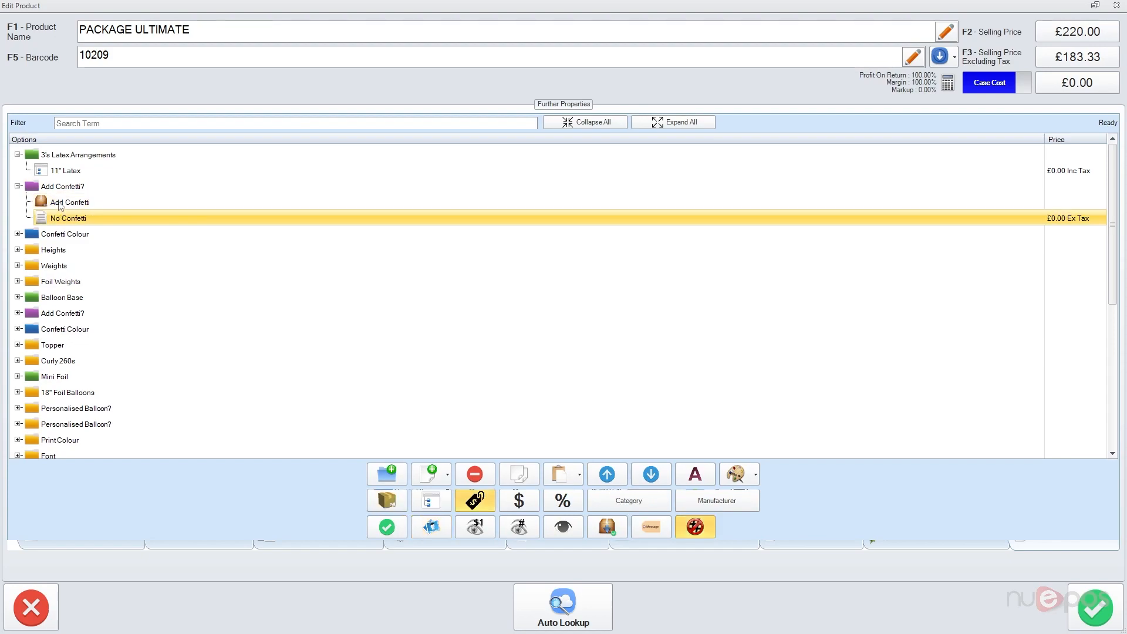
click(53, 205)
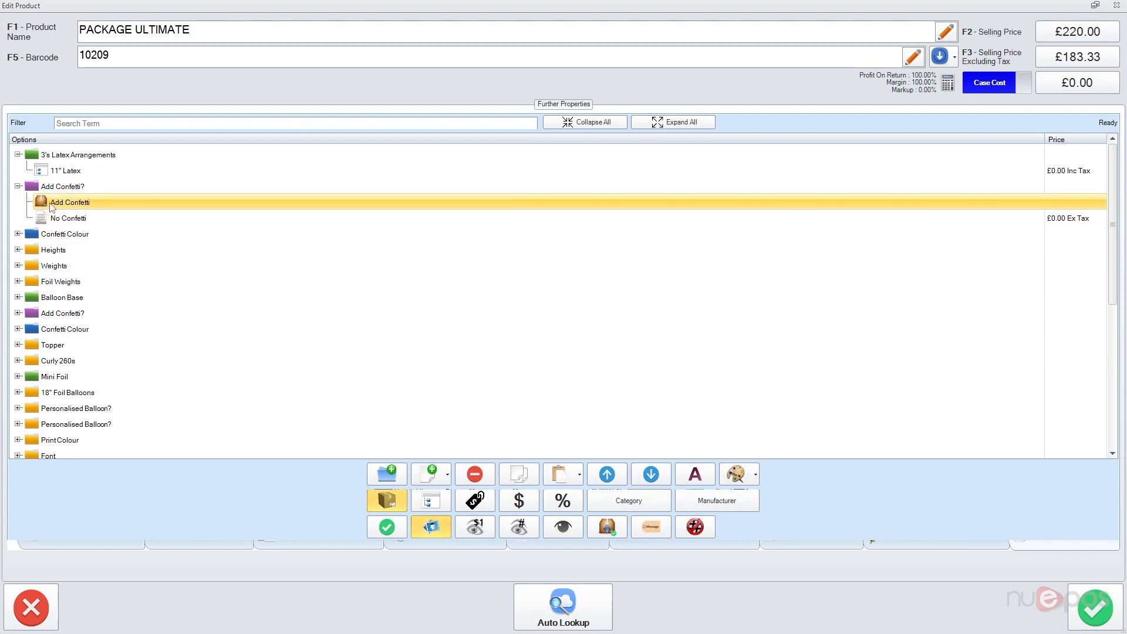
click(49, 189)
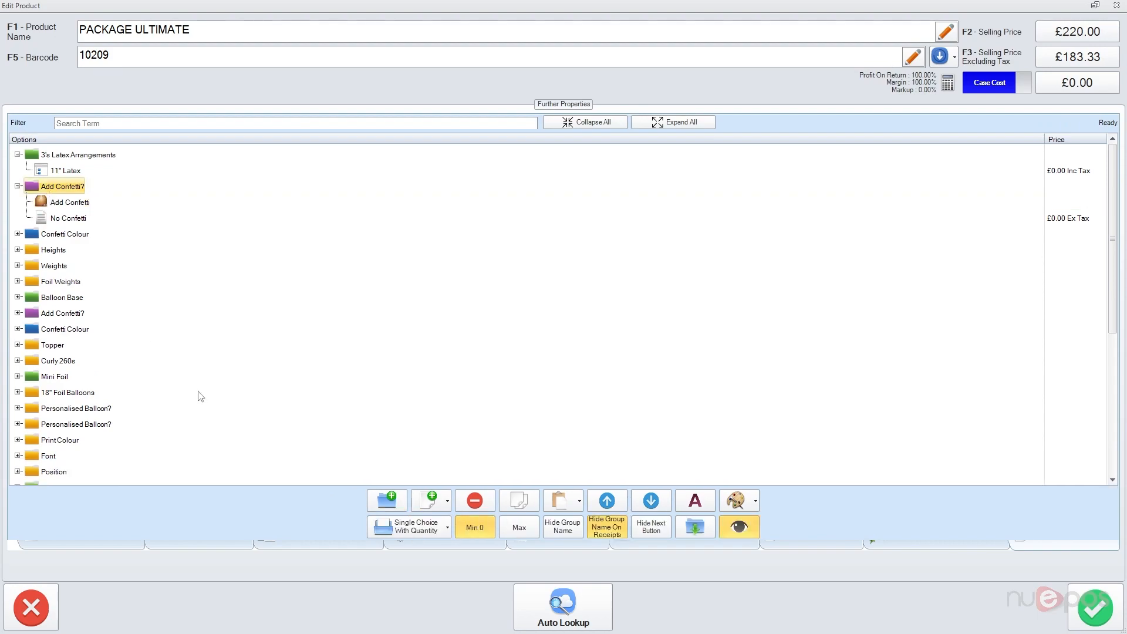
Compare the settings of the Add Confetti and No Confetti options, and expand the Confetti Colour group below them
click(70, 207)
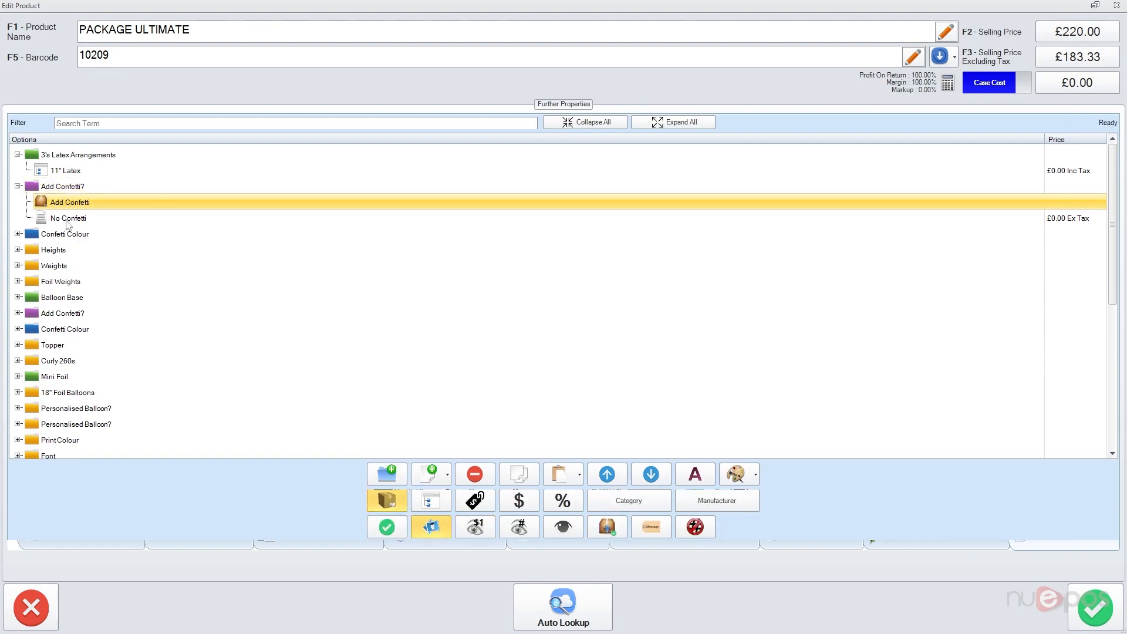
click(66, 221)
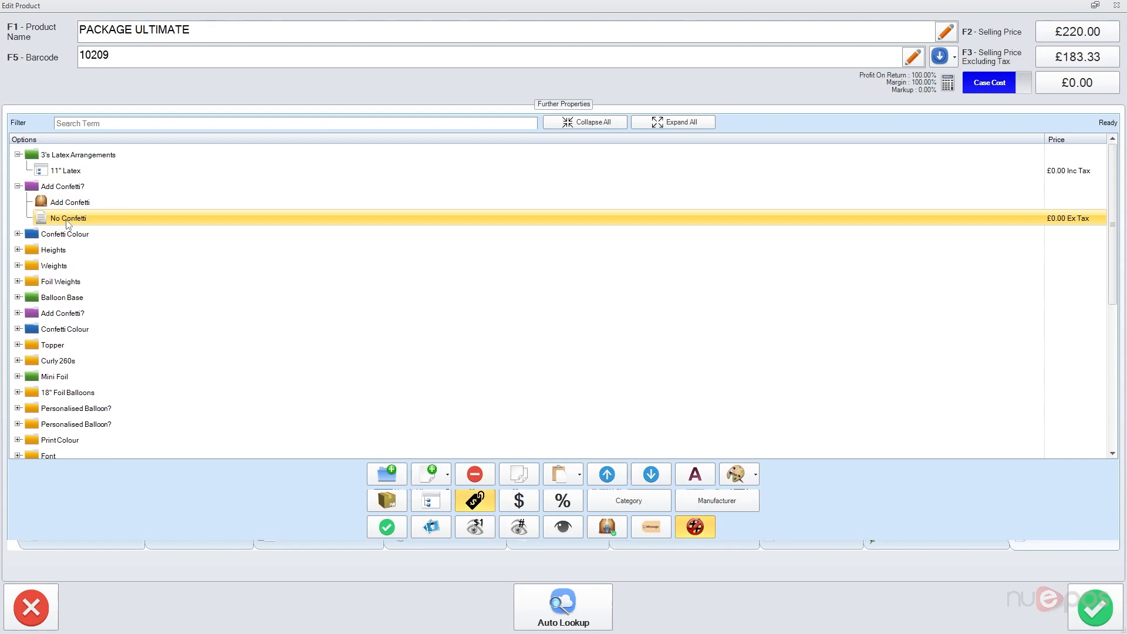
click(698, 531)
click(52, 237)
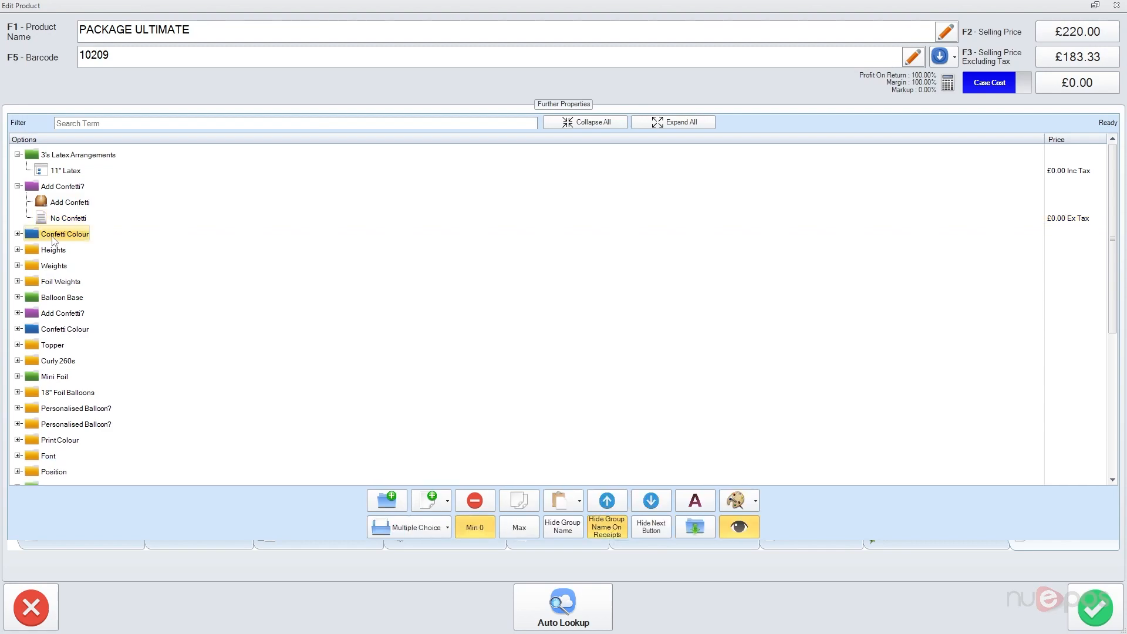
click(18, 235)
click(60, 206)
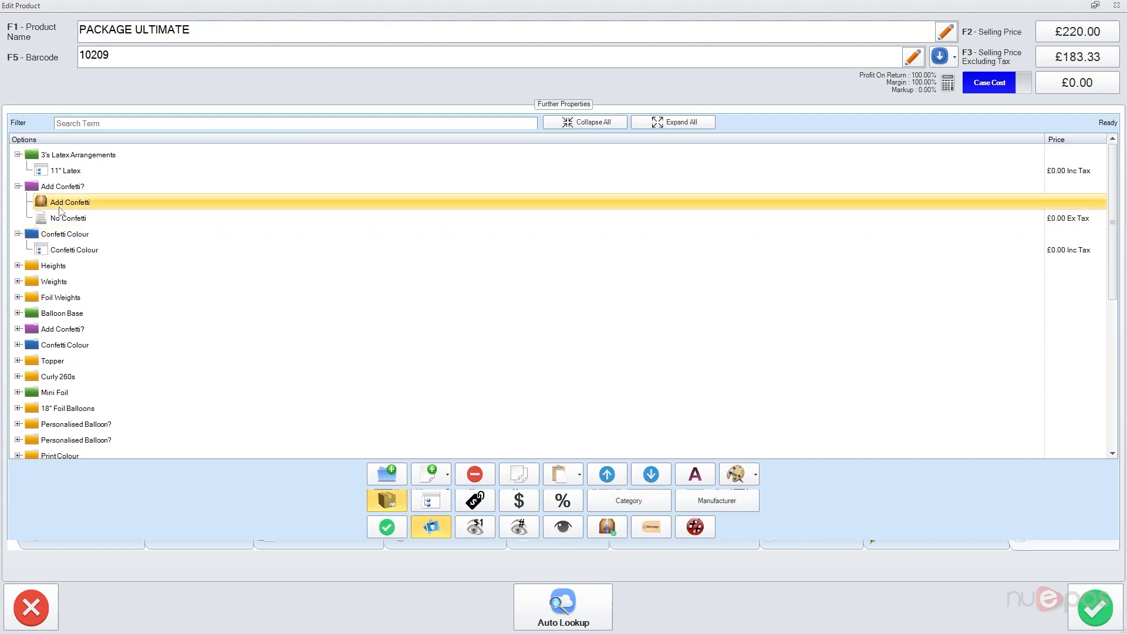
Open the display conditions of the first Confetti Colour group, widen the conditions editor, examine each Show Conditions row, and close it
click(54, 237)
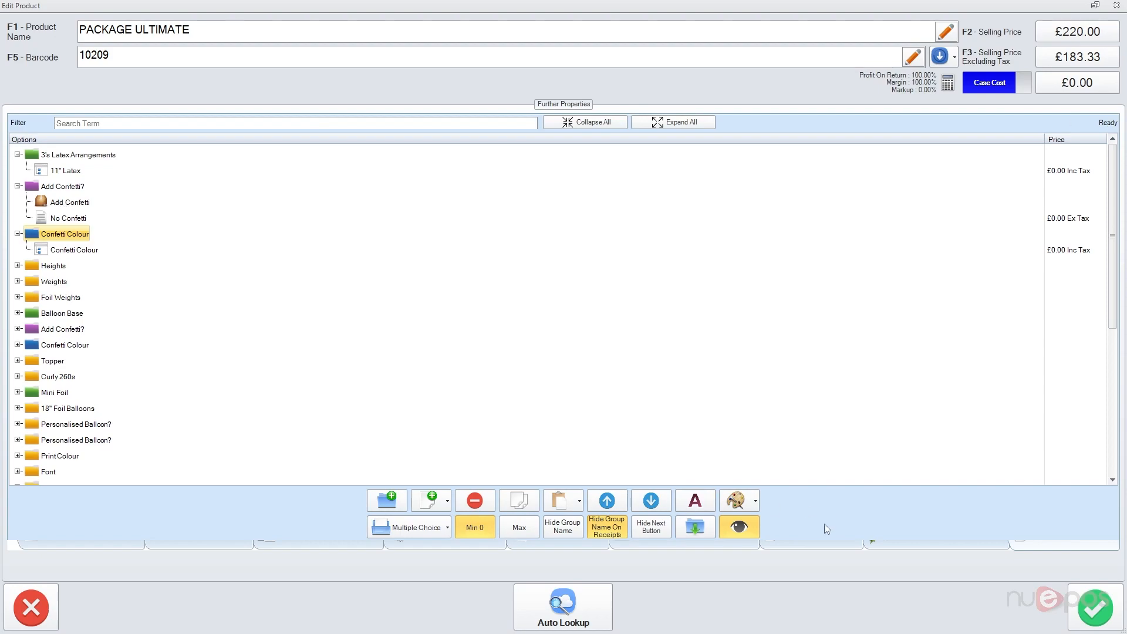
click(740, 527)
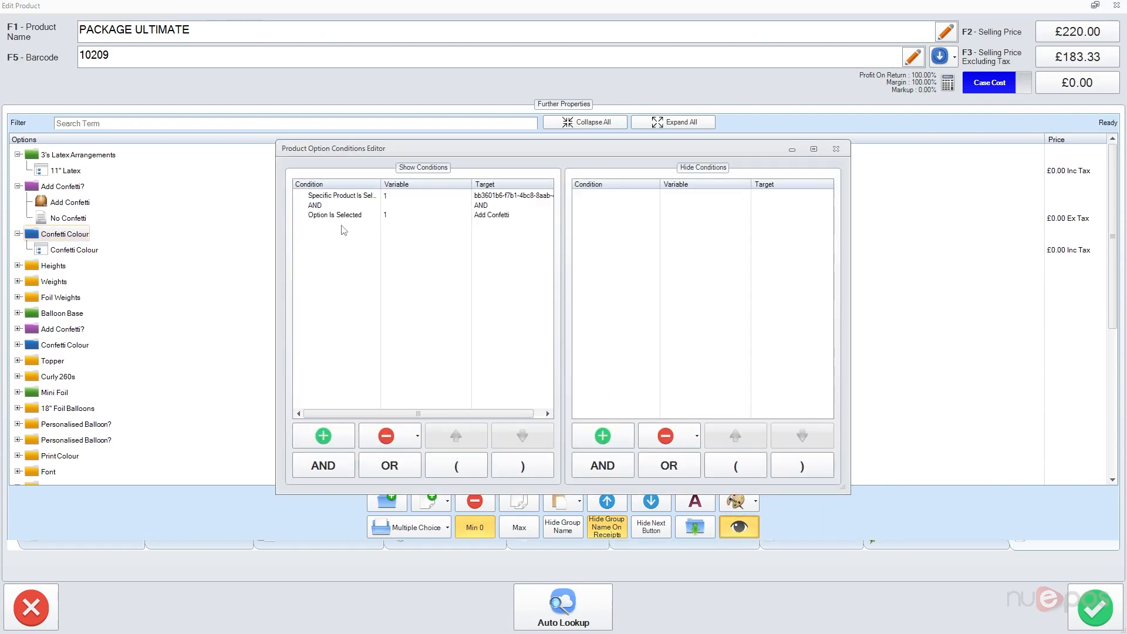
drag(276, 226, 110, 226)
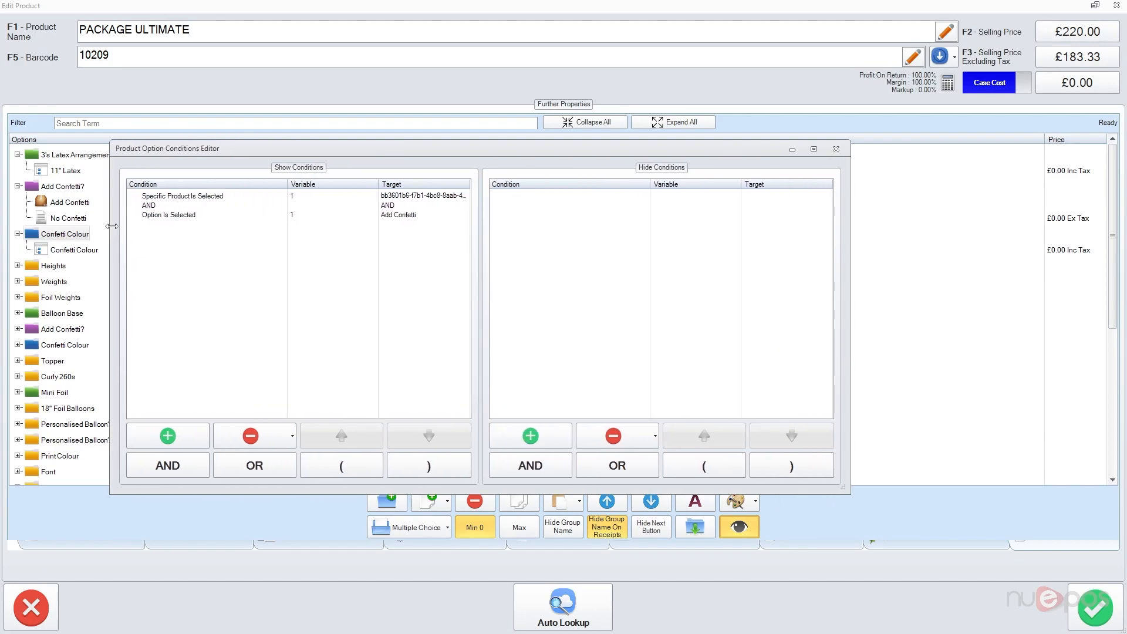
click(201, 199)
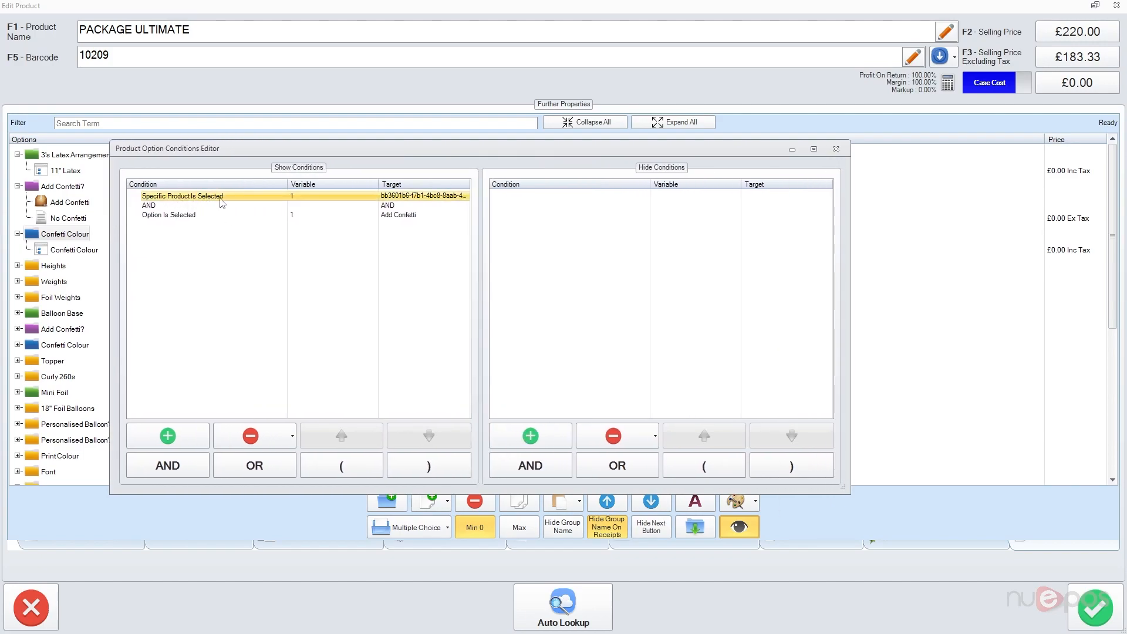
click(201, 207)
click(204, 216)
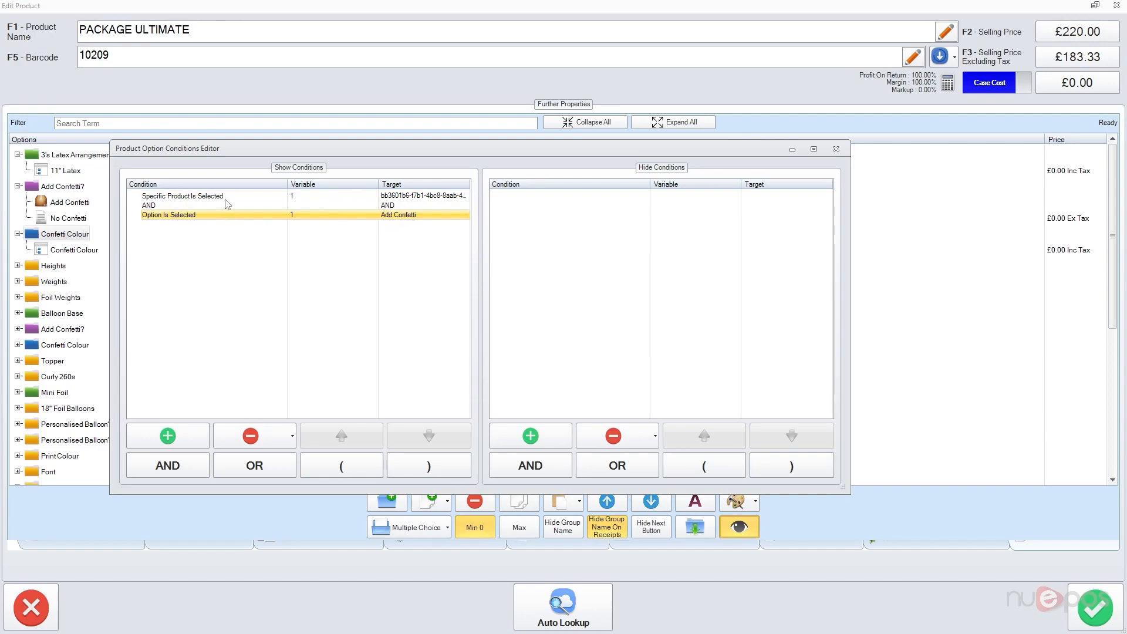
click(836, 148)
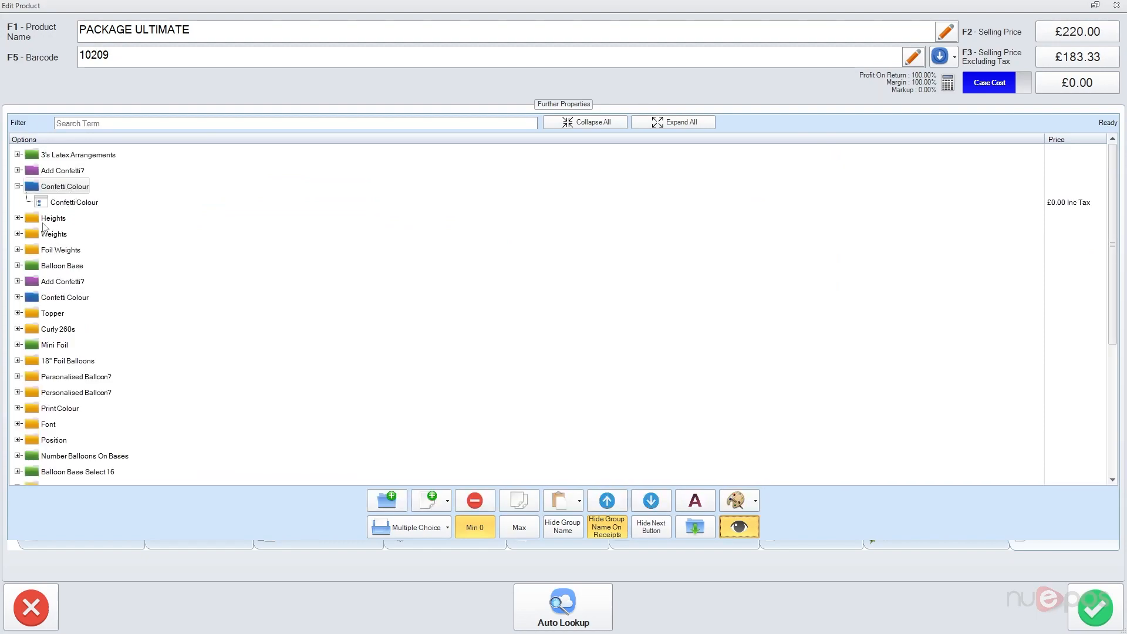
Compare the settings of other option groups, including 18" Foil Balloons, Foil Weights and Weights
click(64, 314)
click(62, 361)
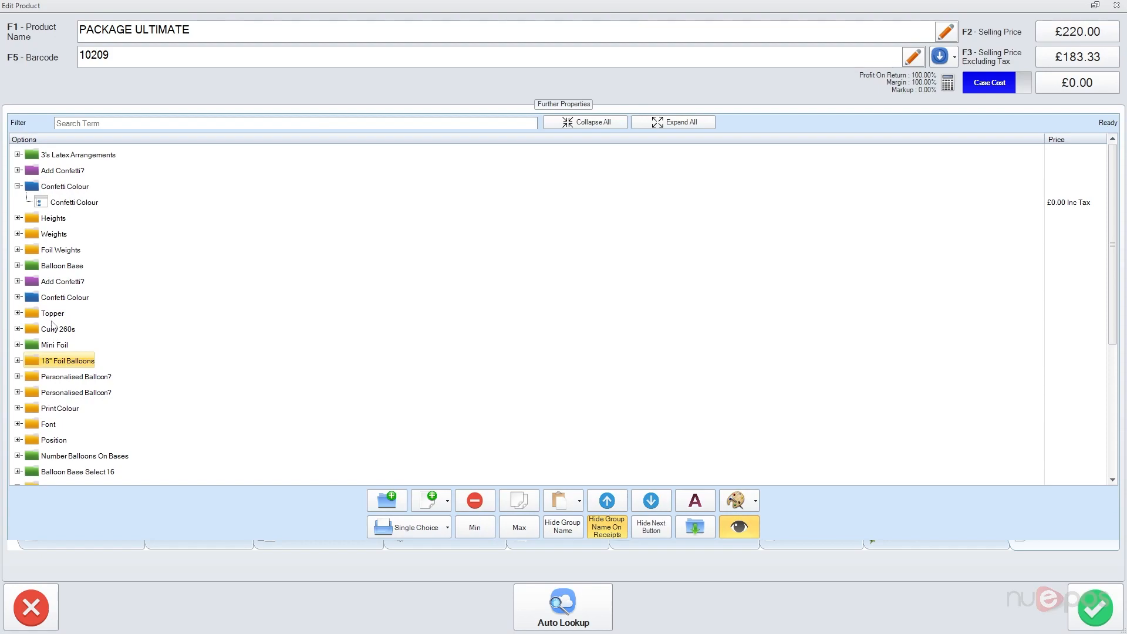
click(55, 283)
click(56, 250)
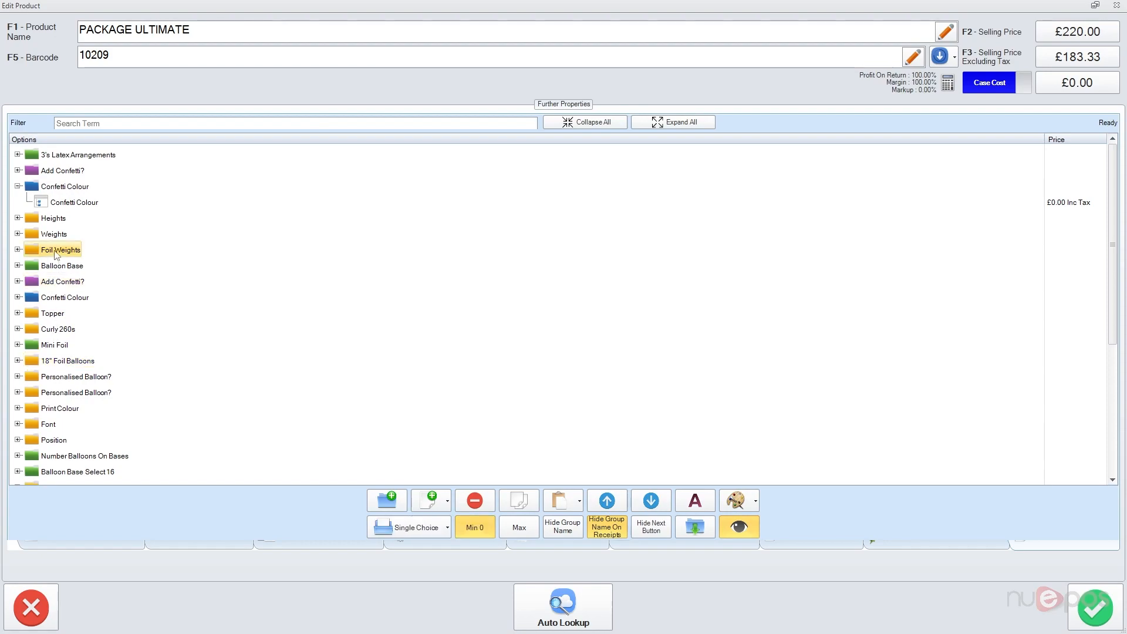
click(56, 235)
click(18, 217)
scroll(29, 221, down, 5)
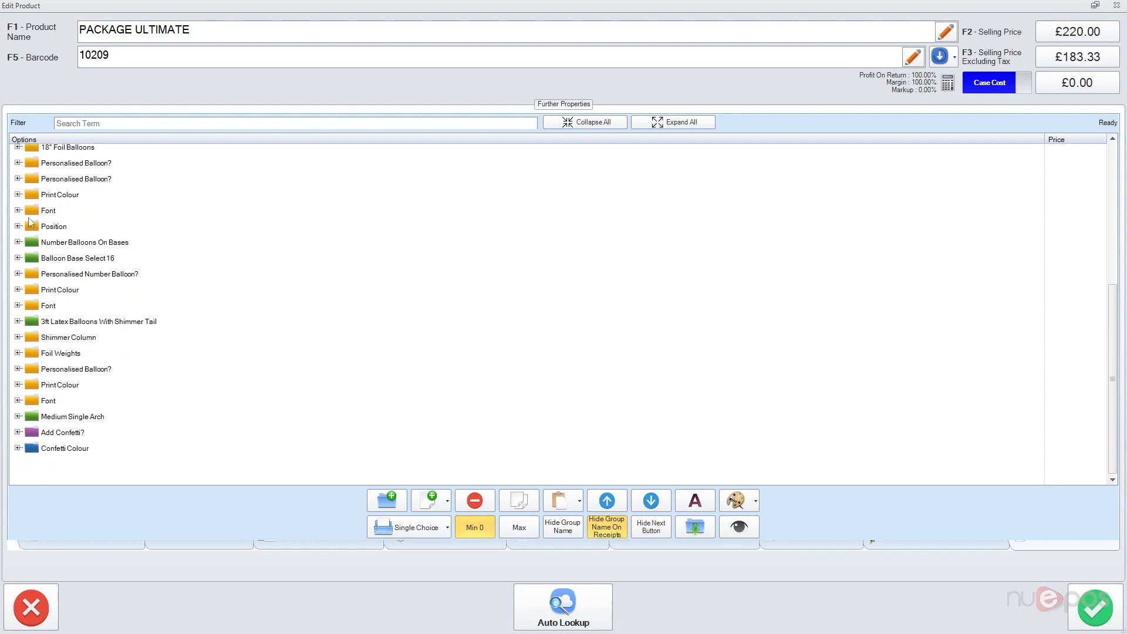
Check and expand the Font group above Position and the last Confetti Colour group, and close the product editor
click(31, 212)
click(744, 530)
click(608, 536)
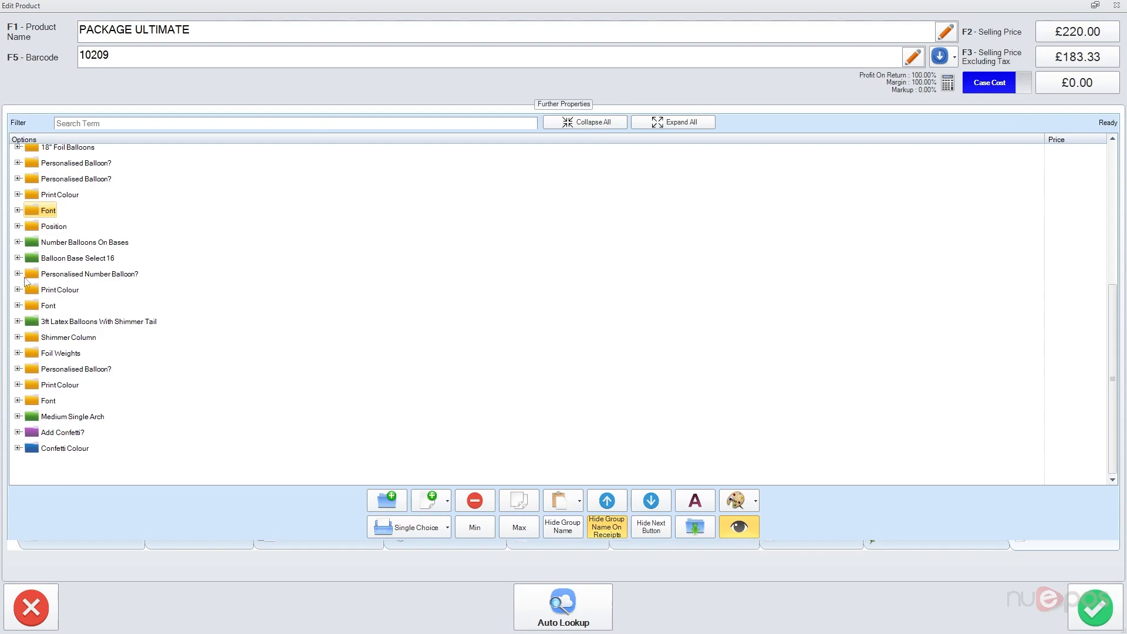
click(18, 211)
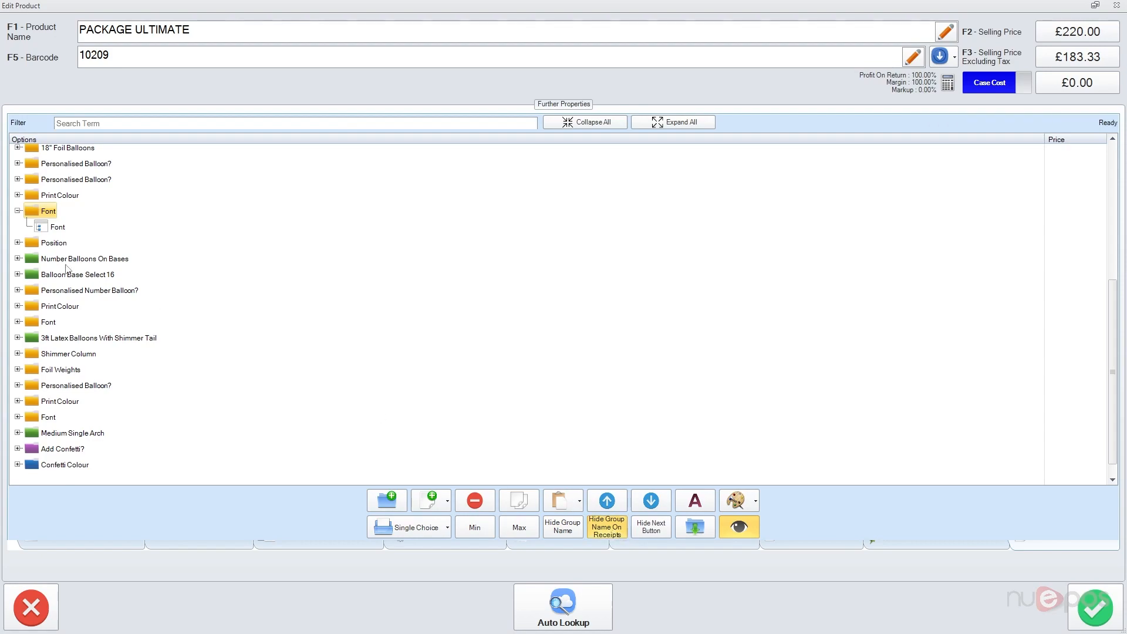
click(25, 467)
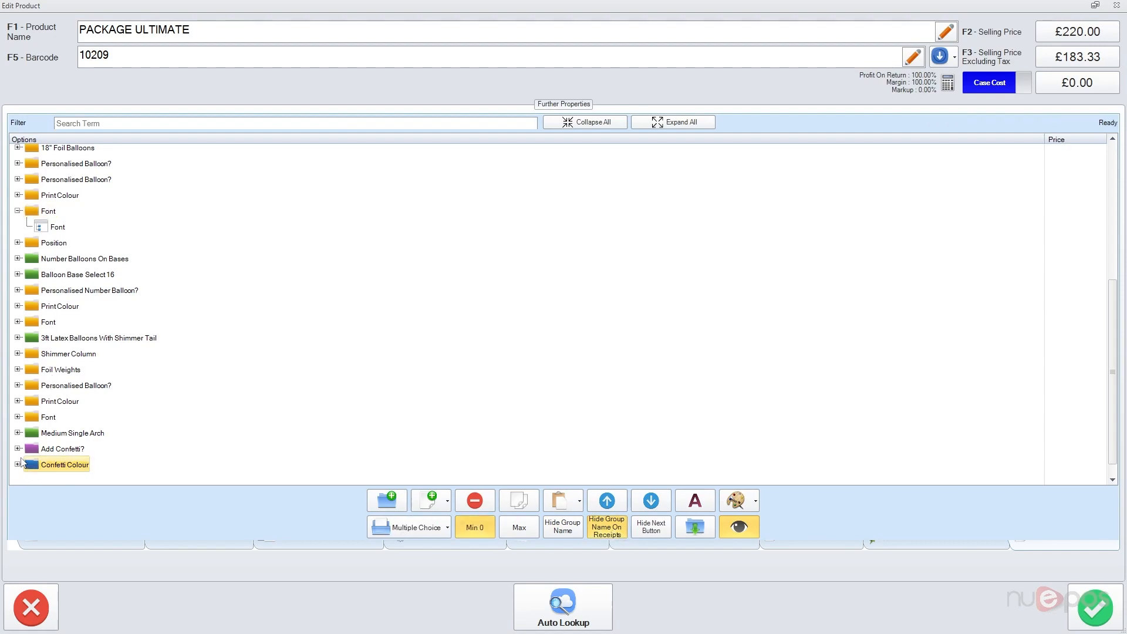
click(18, 465)
scroll(64, 374, down, 1)
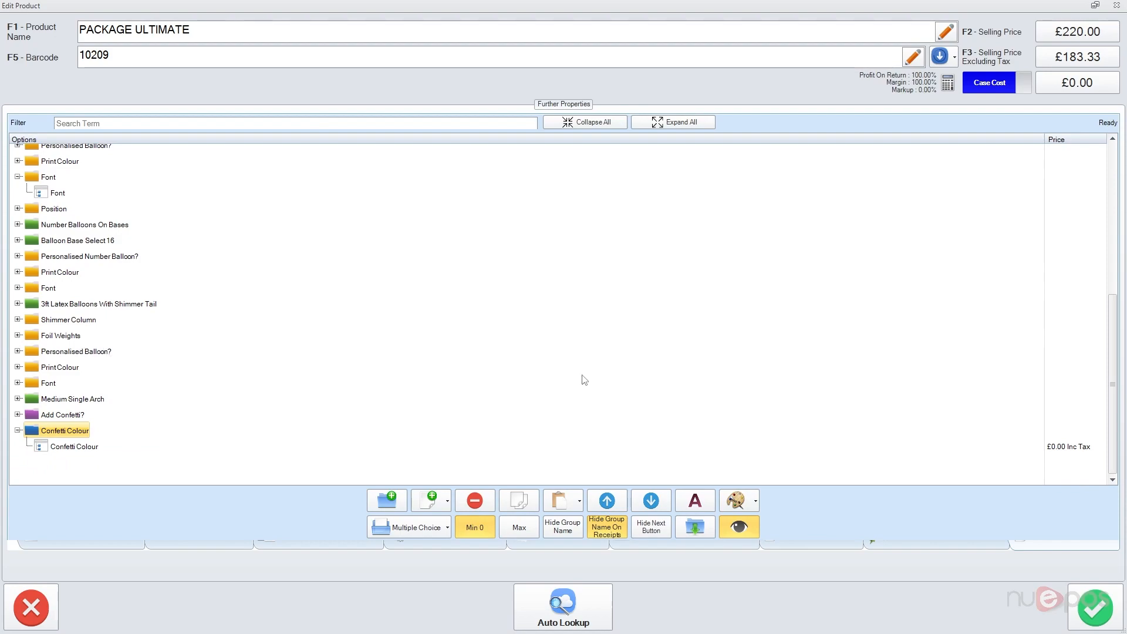
click(1117, 5)
Open the cart appearance settings for the Sales Cart in the Sales Screen Designer and add an Edit Options column
click(811, 115)
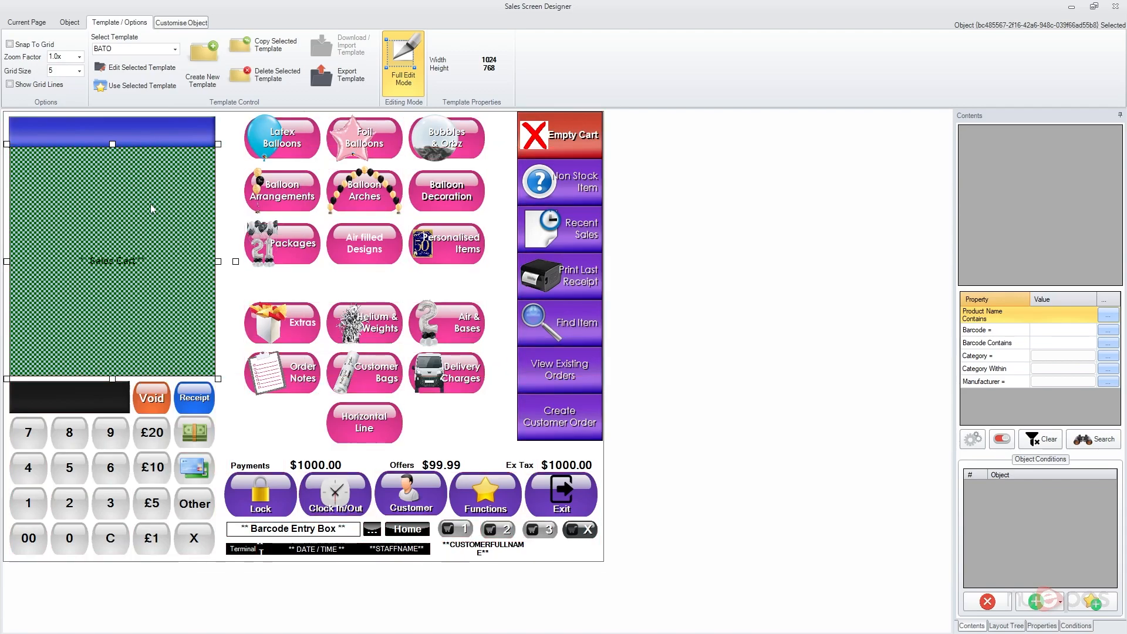
click(182, 25)
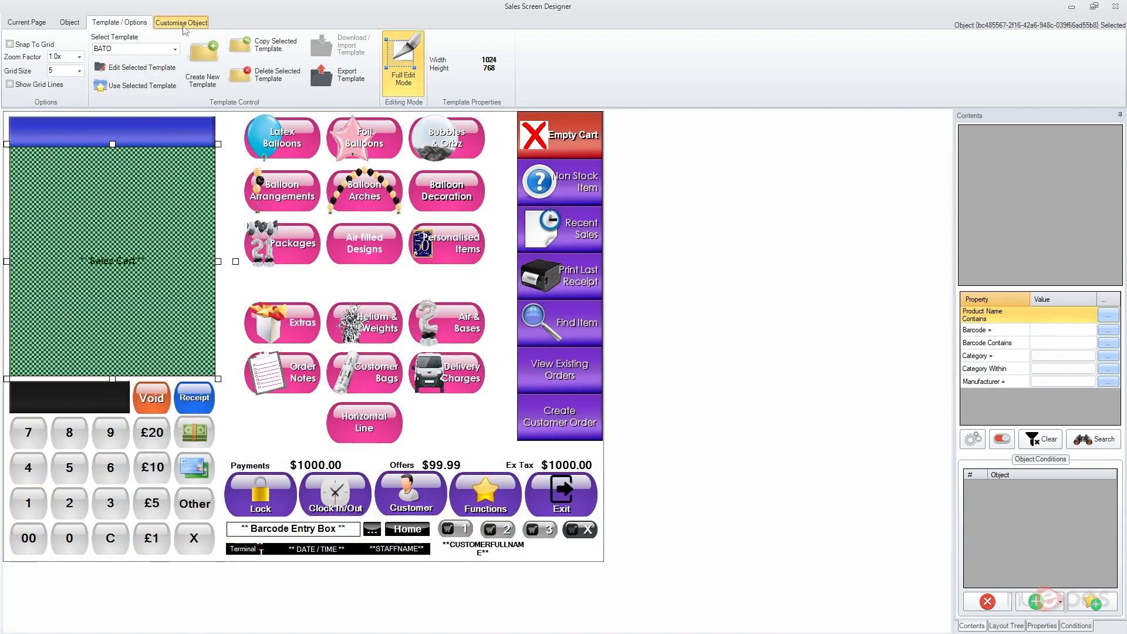
click(377, 259)
click(379, 421)
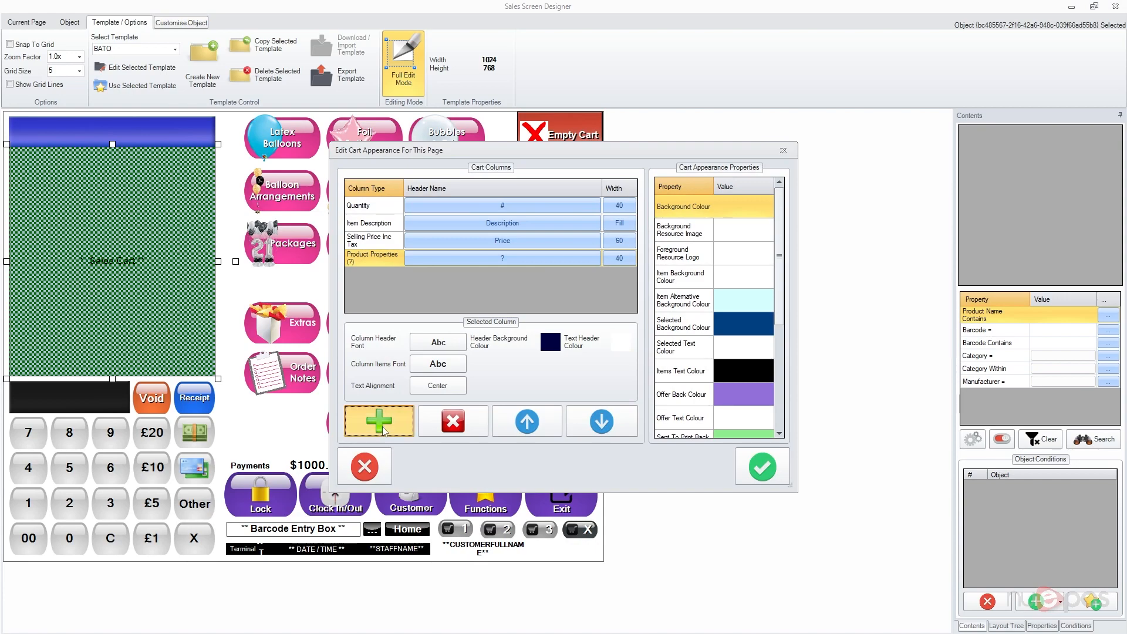
click(519, 362)
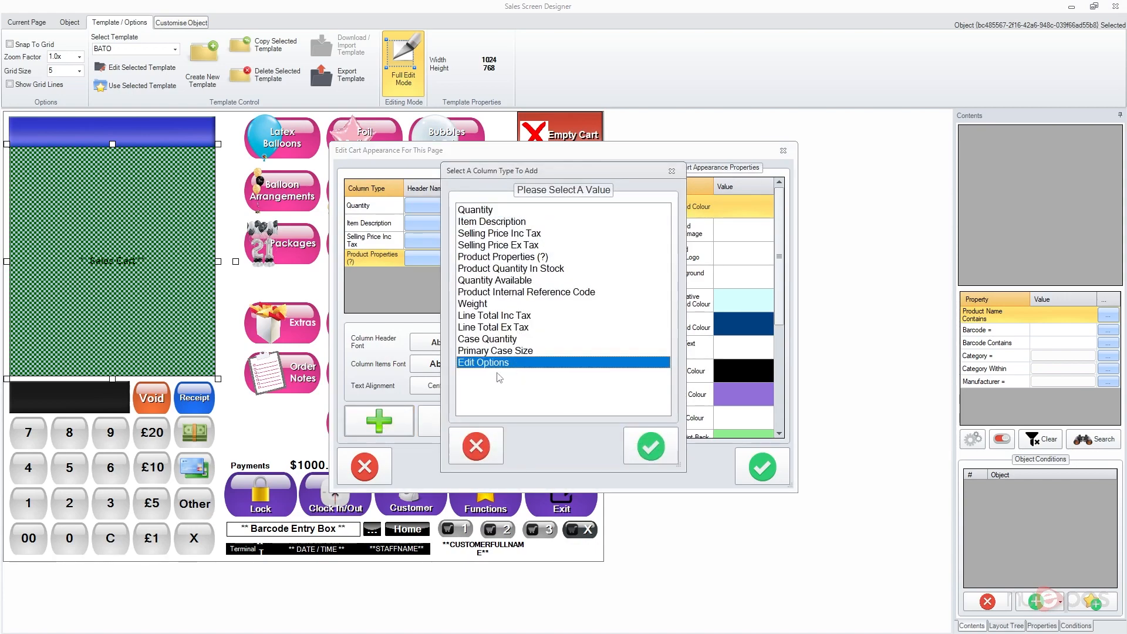
click(649, 439)
Set the Edit Options column's header to Opt and its width to 40 pixels, and save the cart appearance
click(460, 280)
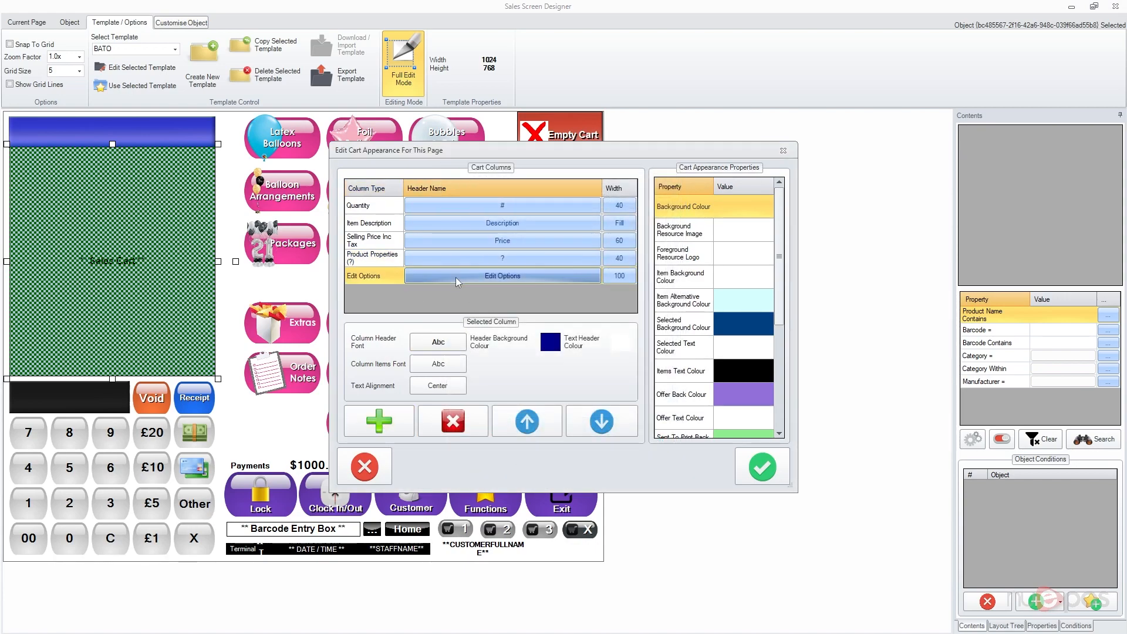
text(Opt)
key(Return)
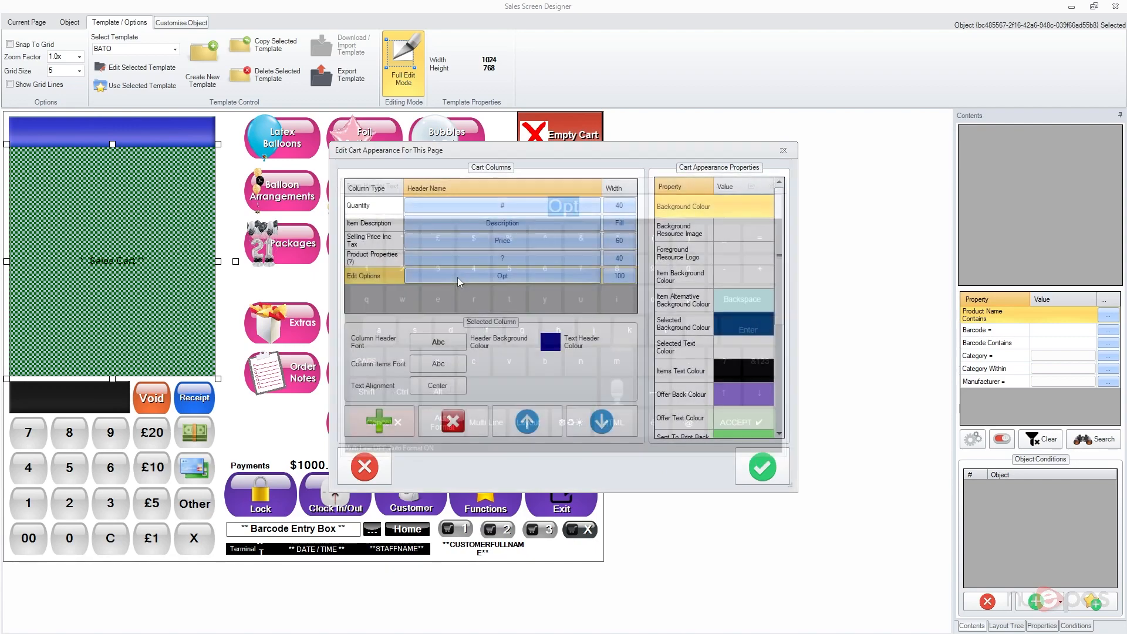
click(630, 274)
key(Return)
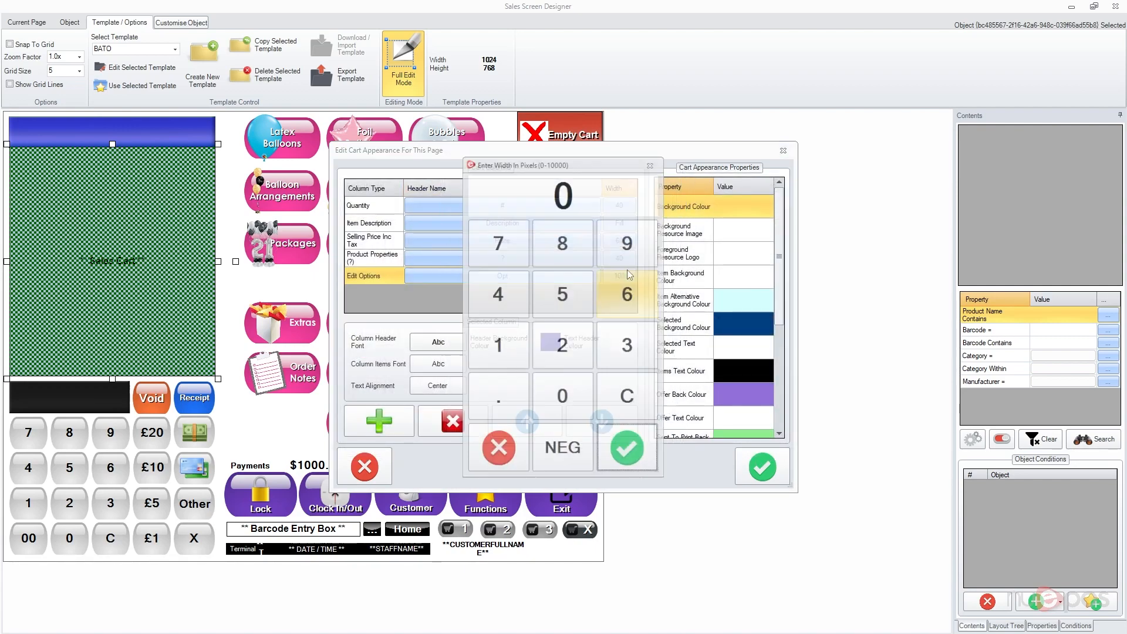
text(40)
key(Return)
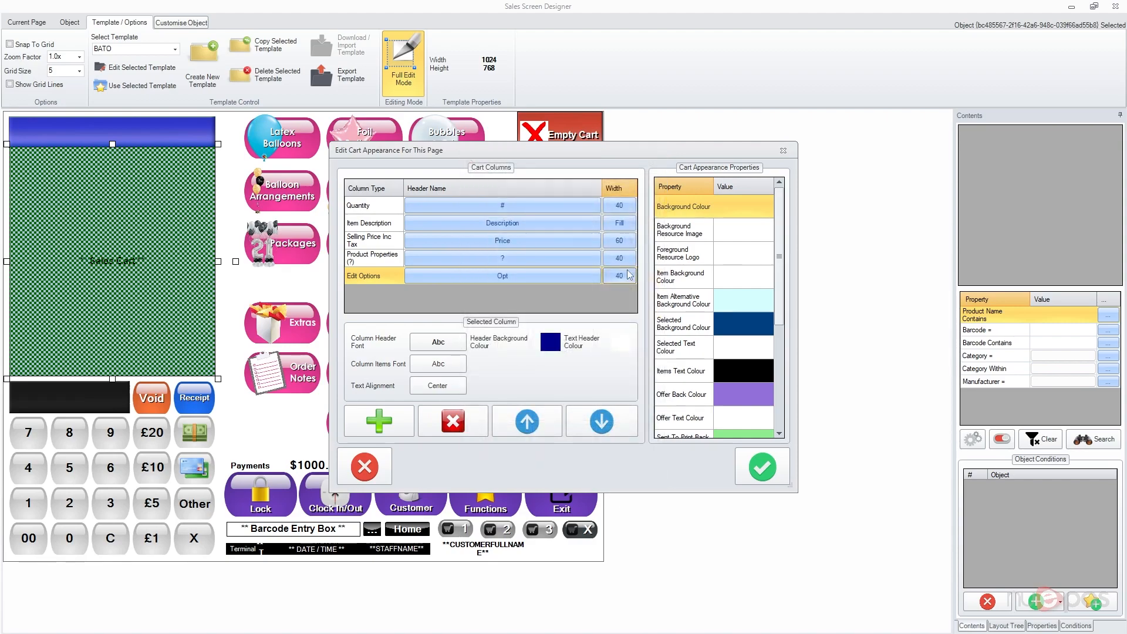
key(Return)
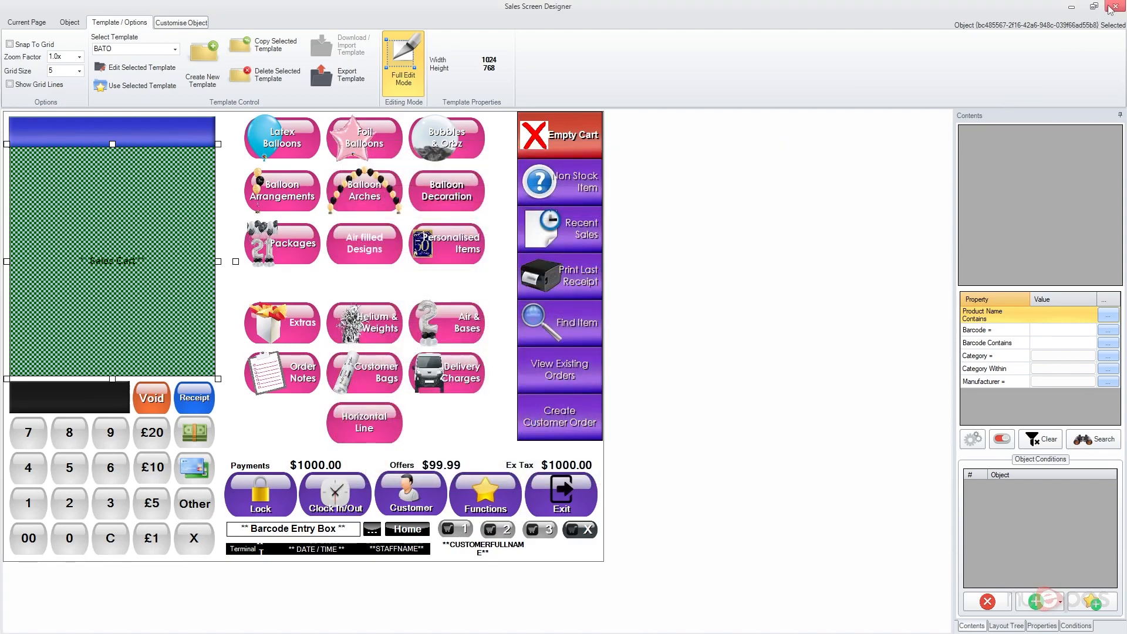
Move the Sales Screen Designer window clear of the sales cart, and close it to return to the sales screen
scroll(599, 57, up, 2)
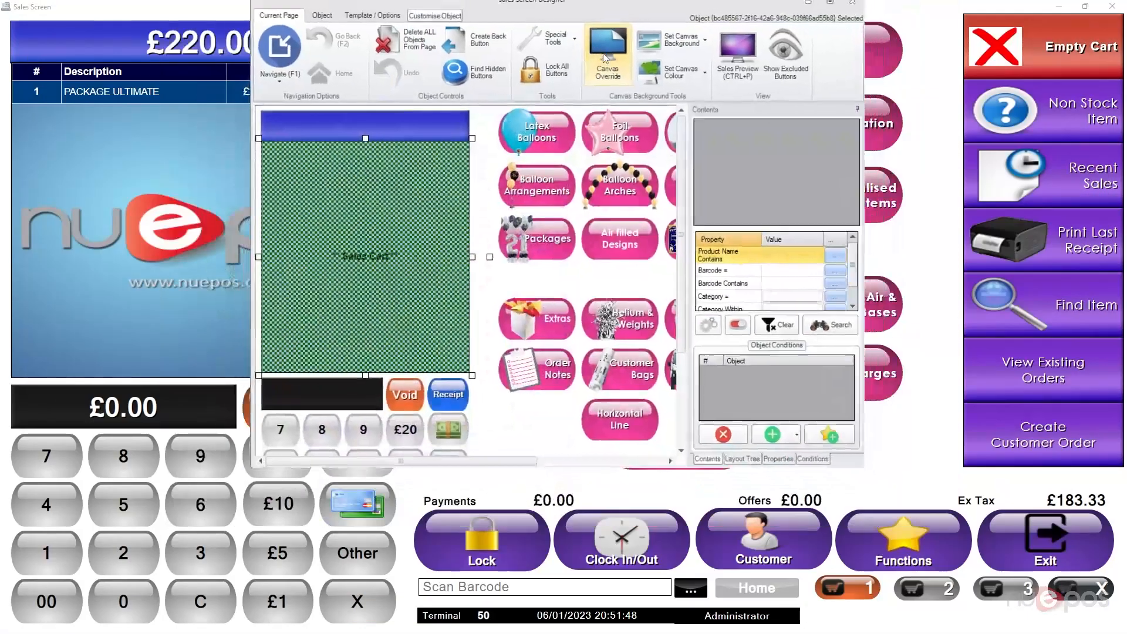
drag(604, 8, 739, 112)
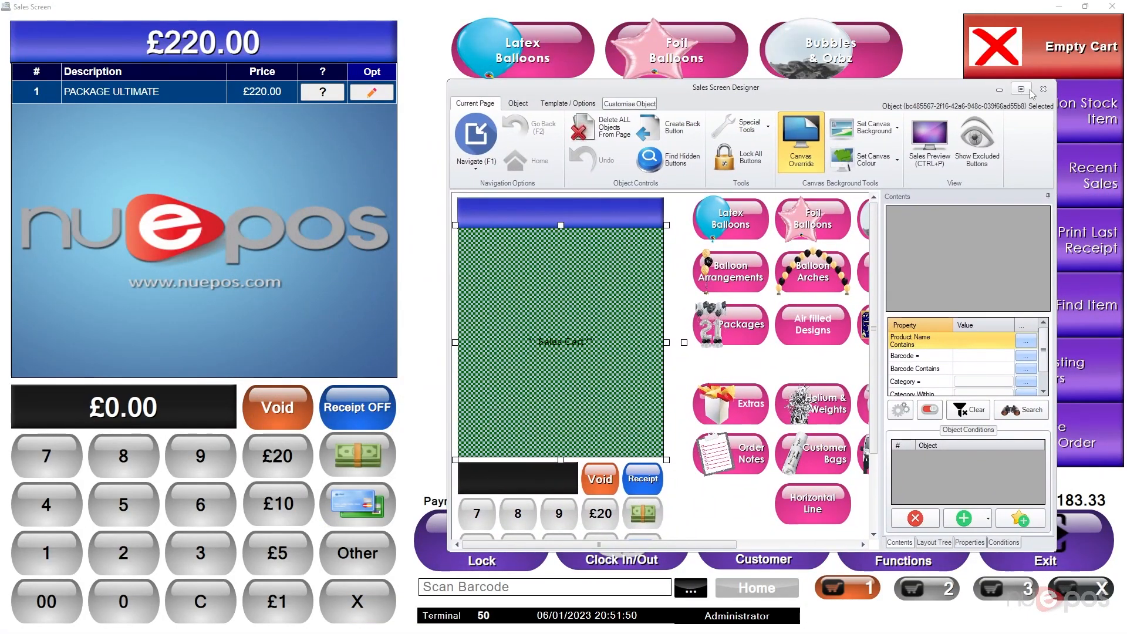
click(1045, 101)
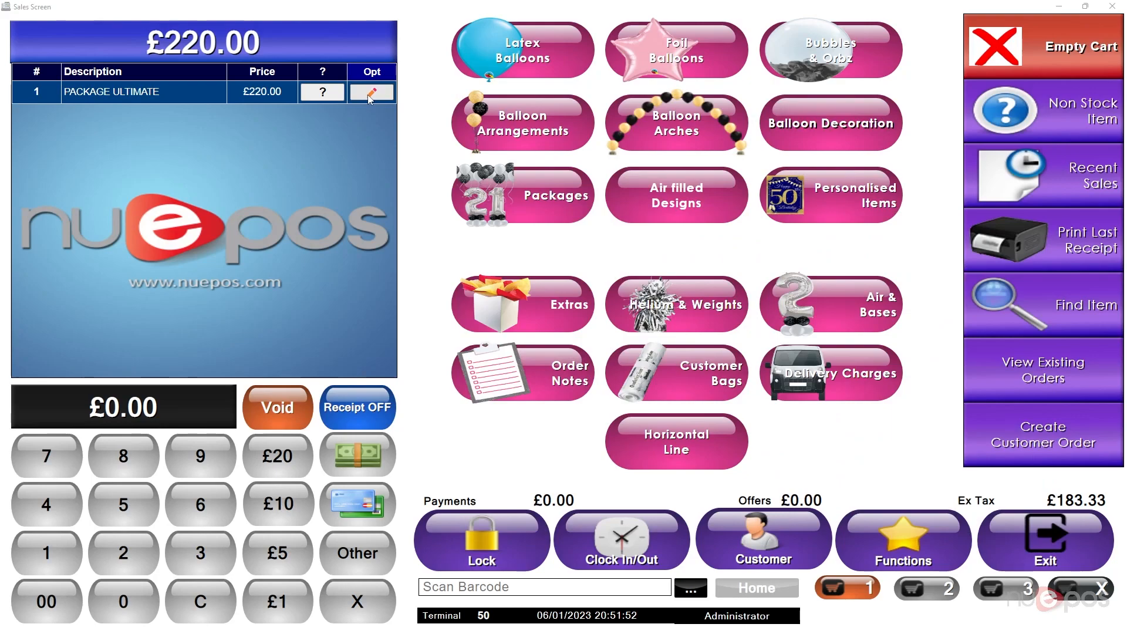